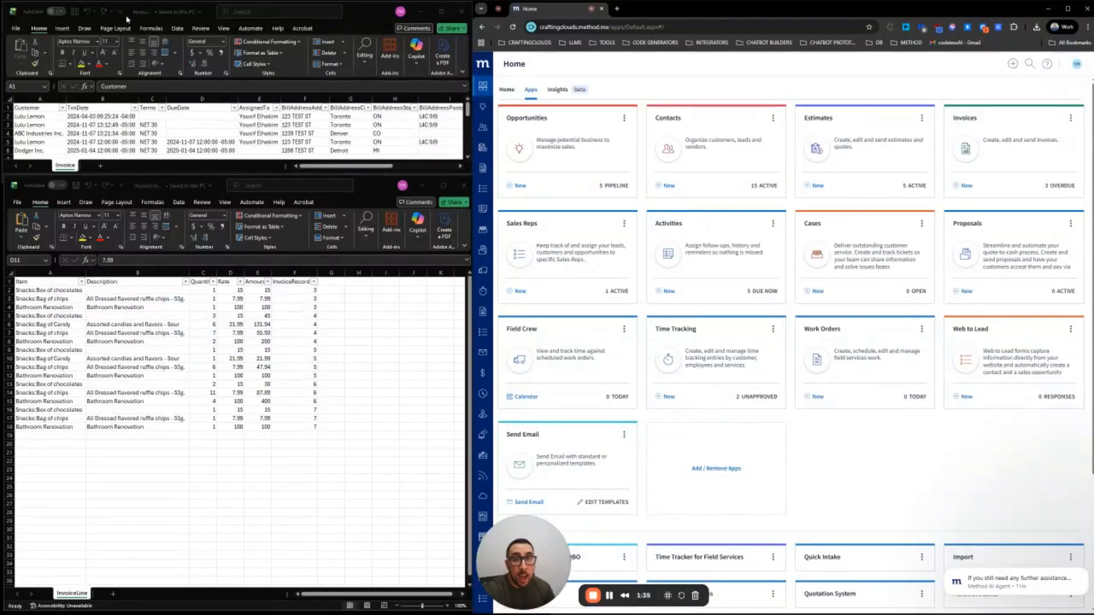
Check the InvoiceLine workbook's file details, then select the Invoice sheet's header row
click(137, 190)
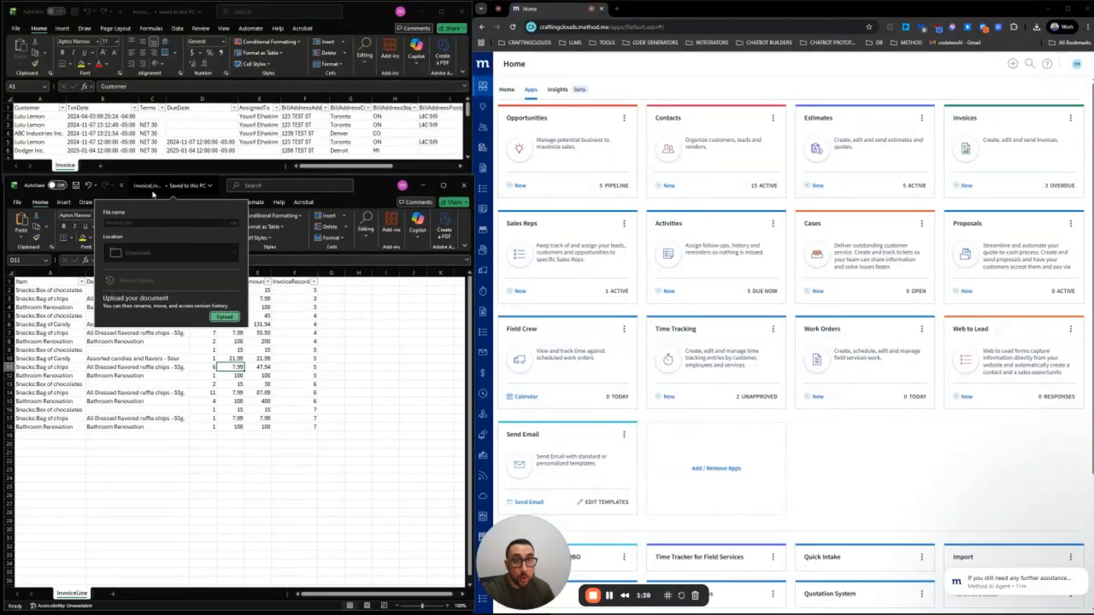
click(146, 19)
key(shift+space)
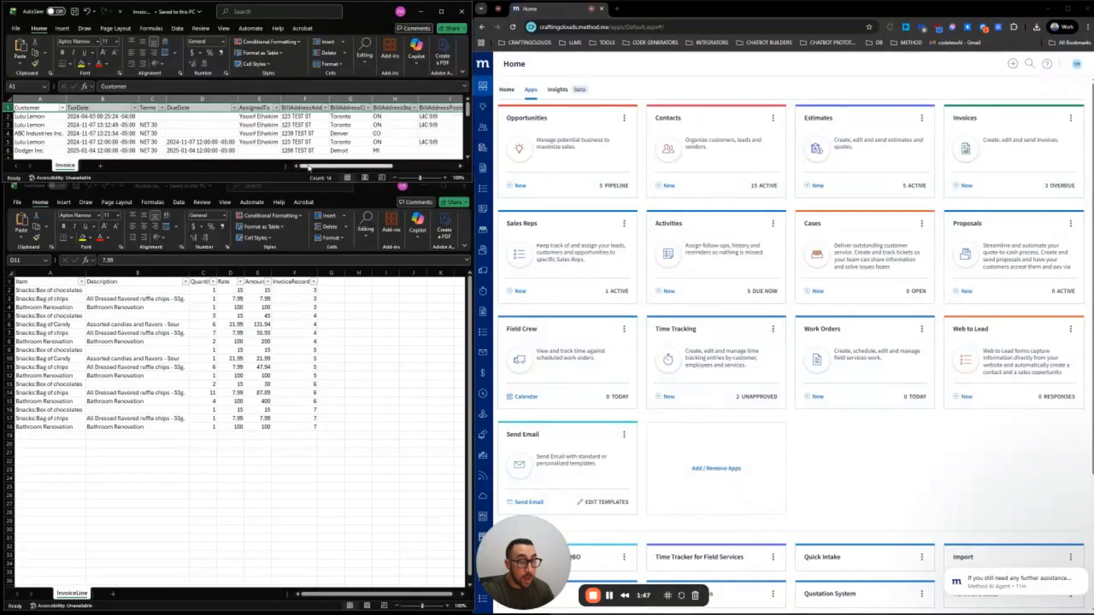
Review the Invoice column headers from Customer and Terms through BillAddressState
click(44, 108)
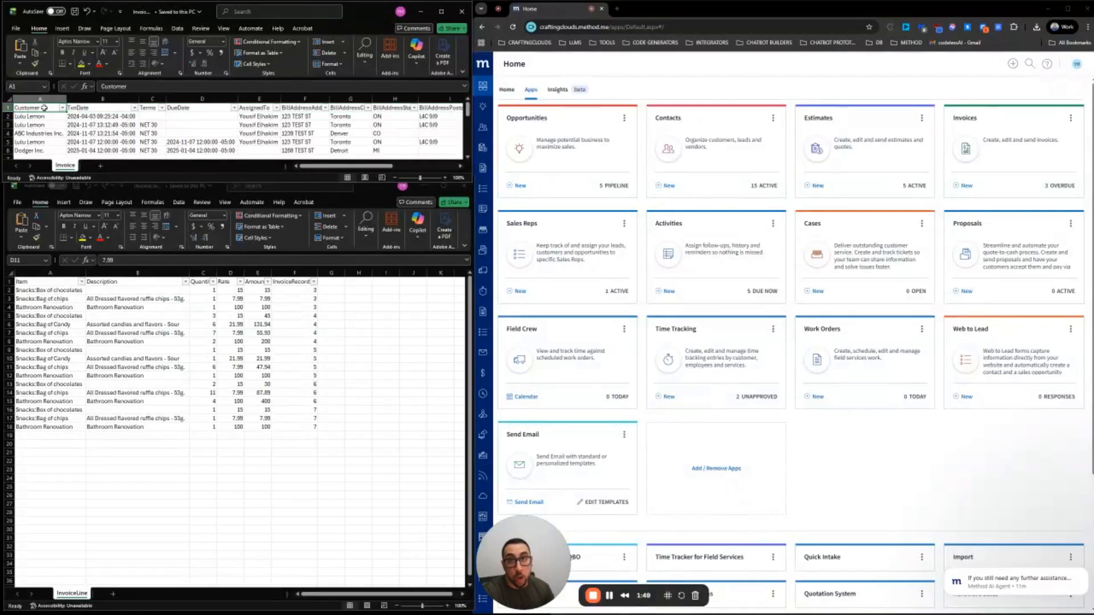
click(91, 108)
click(154, 108)
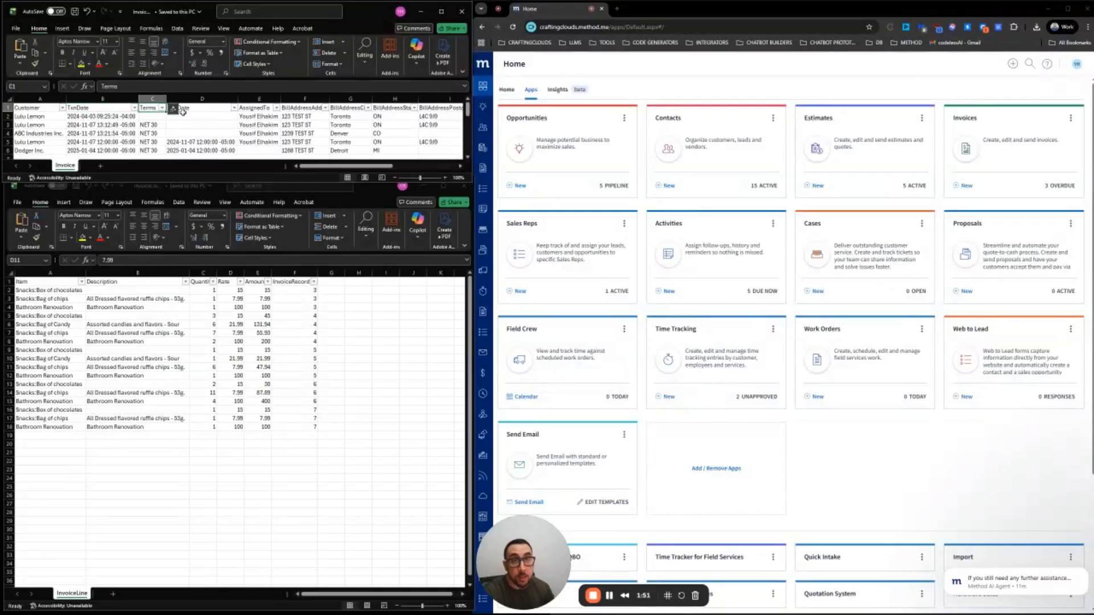
click(184, 110)
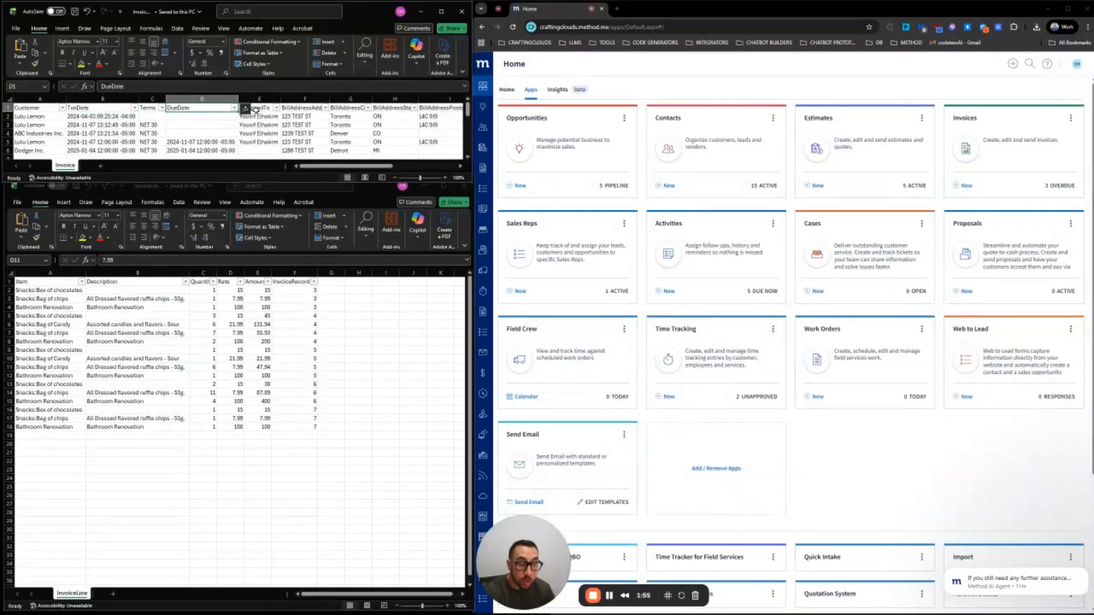
click(38, 112)
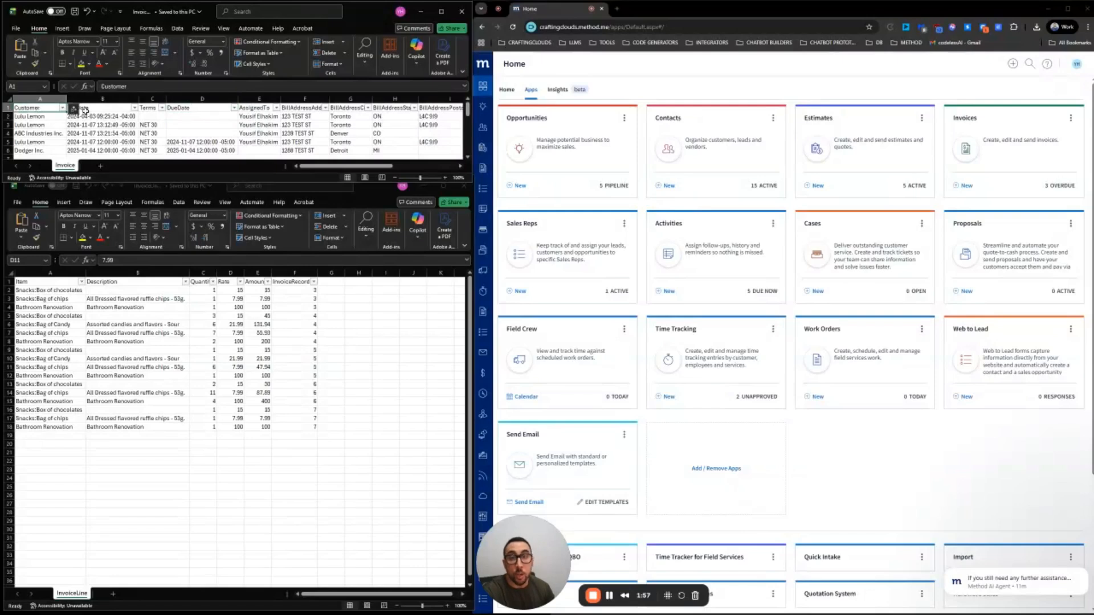
click(117, 112)
click(154, 108)
click(196, 107)
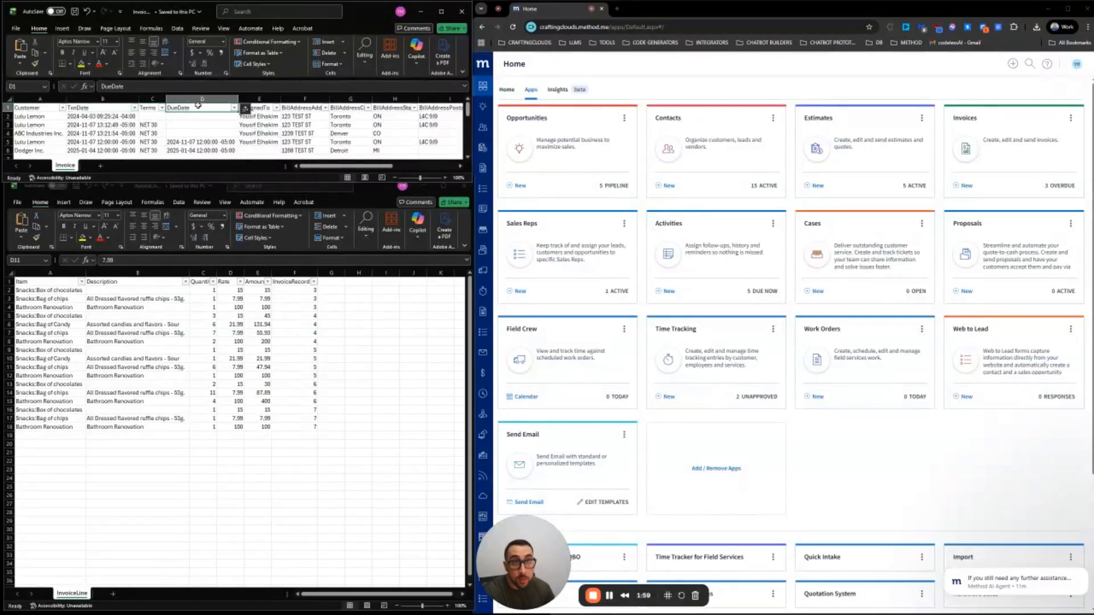
click(259, 108)
click(312, 108)
click(350, 108)
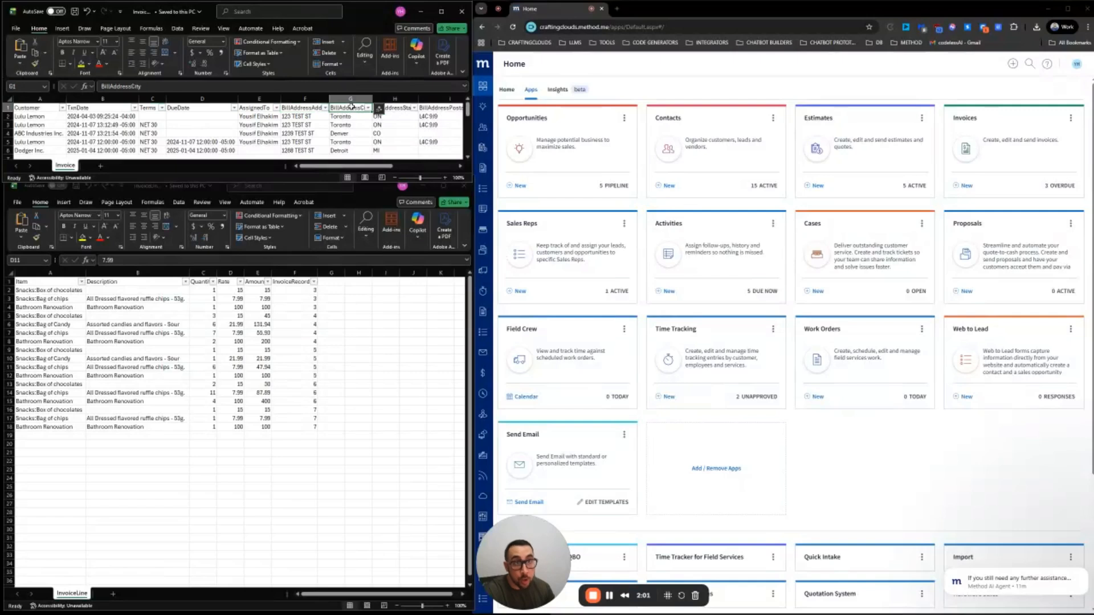
click(398, 111)
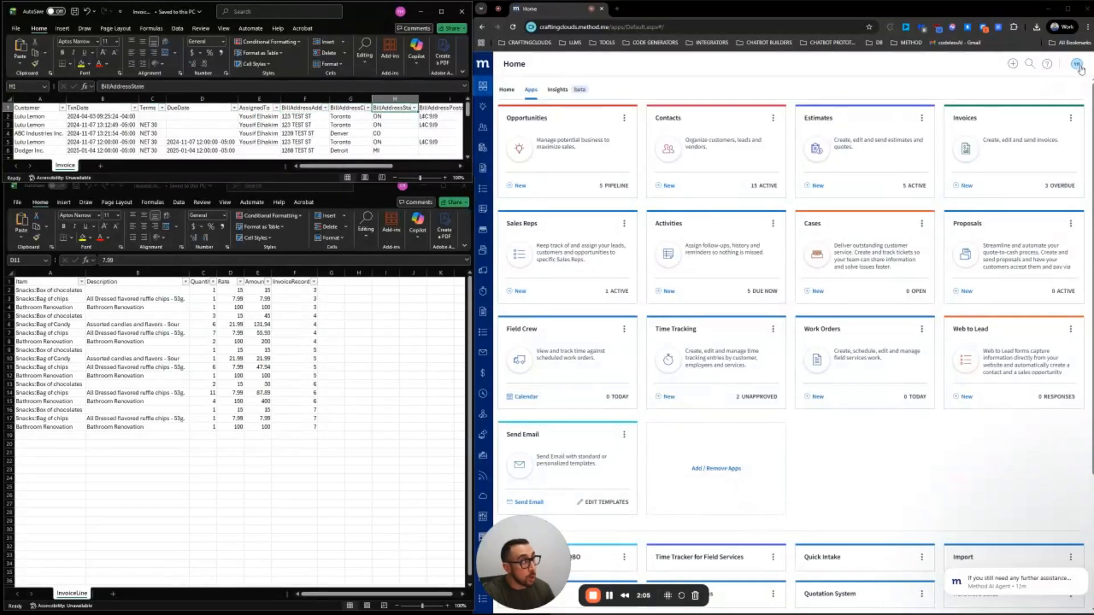
In Method CRM, open Account Settings > Tables & Fields > Invoice and scroll its field list
click(1077, 66)
click(1047, 132)
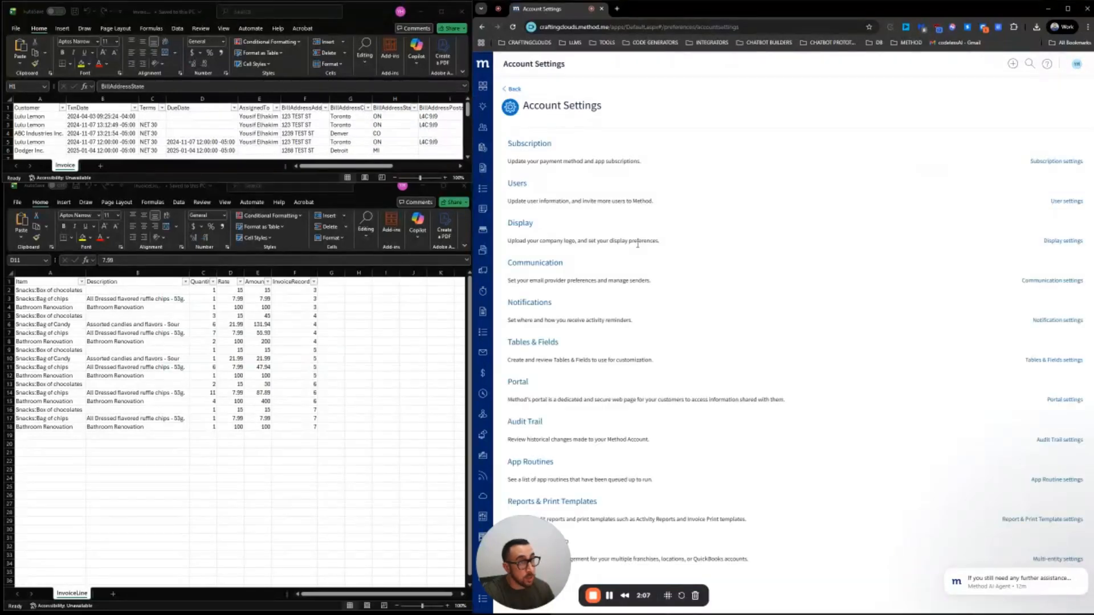
click(535, 344)
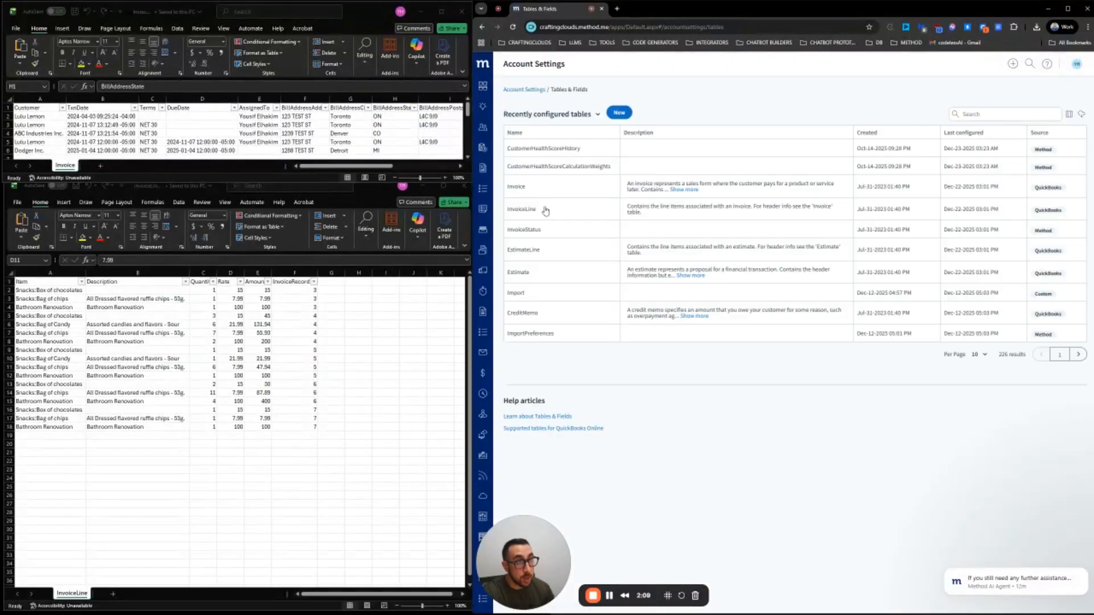
click(519, 193)
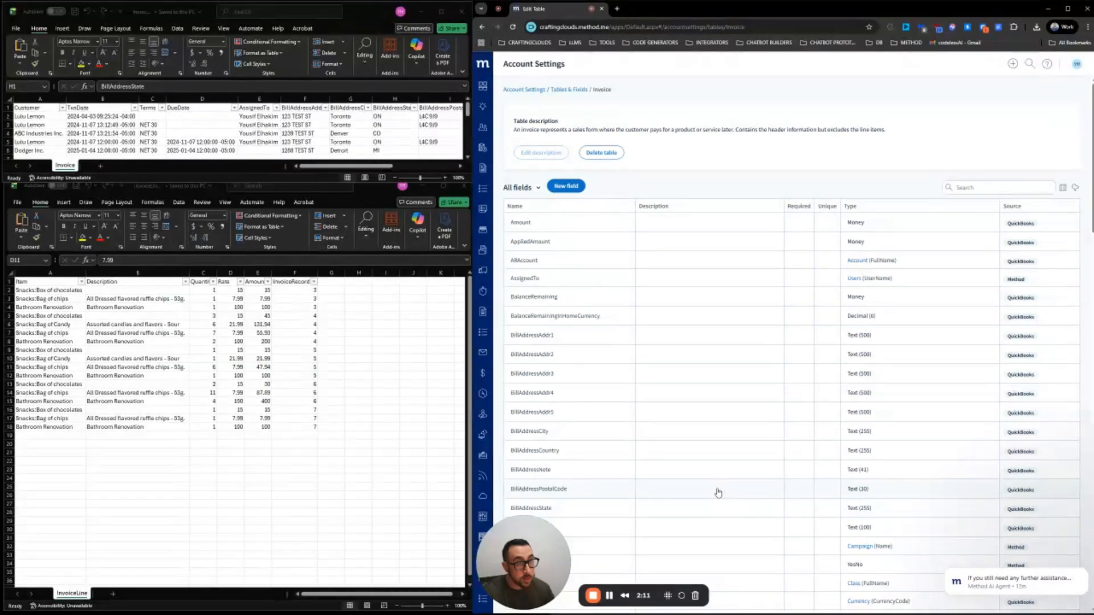
scroll(634, 271, down, 2)
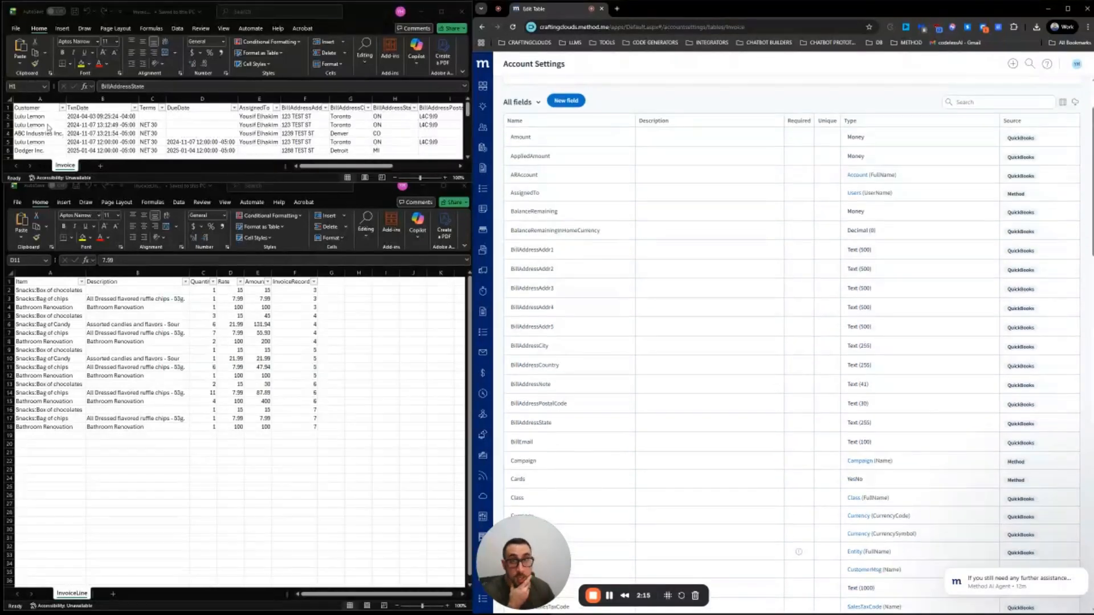
scroll(597, 249, down, 6)
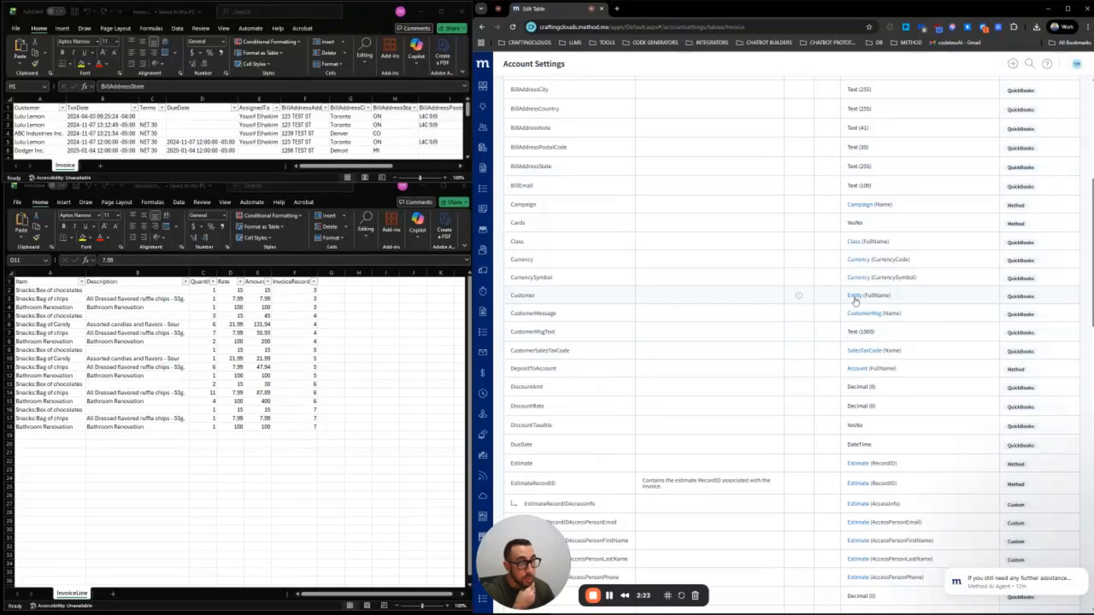
click(39, 118)
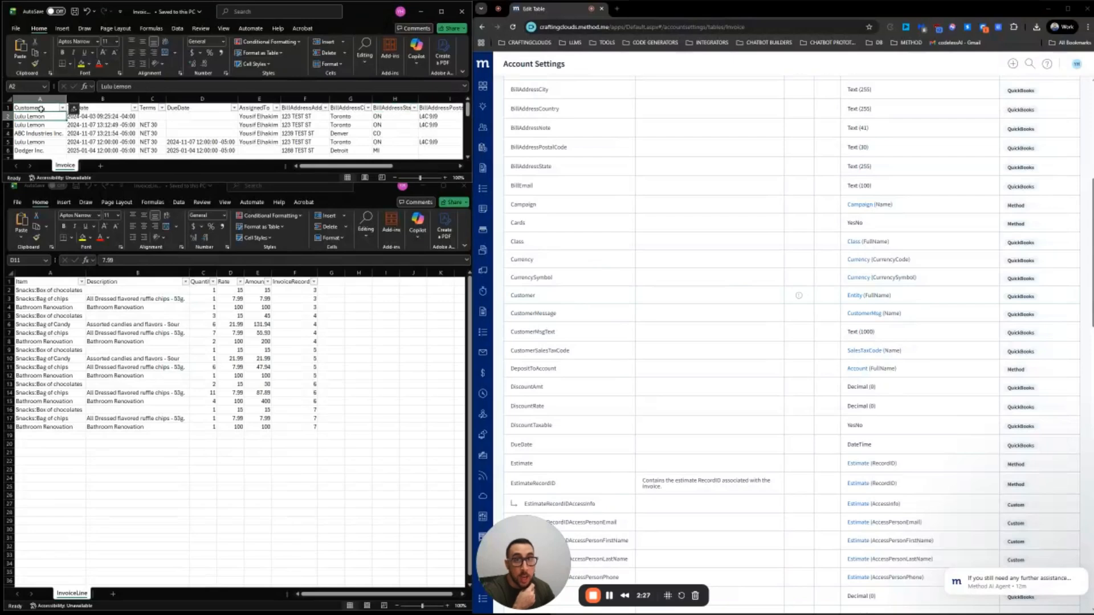
click(41, 108)
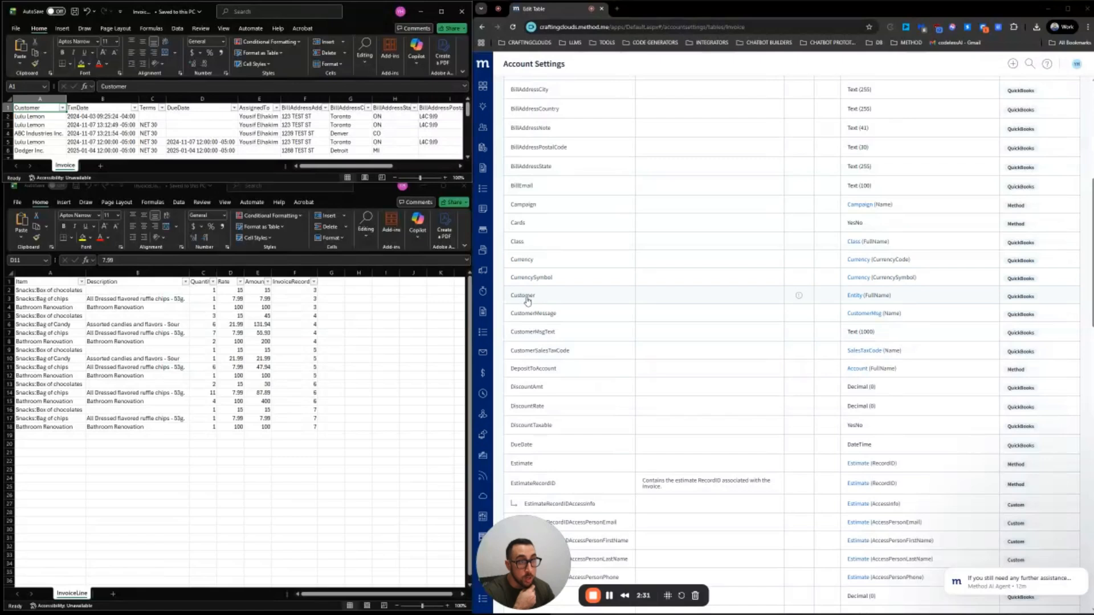
click(43, 117)
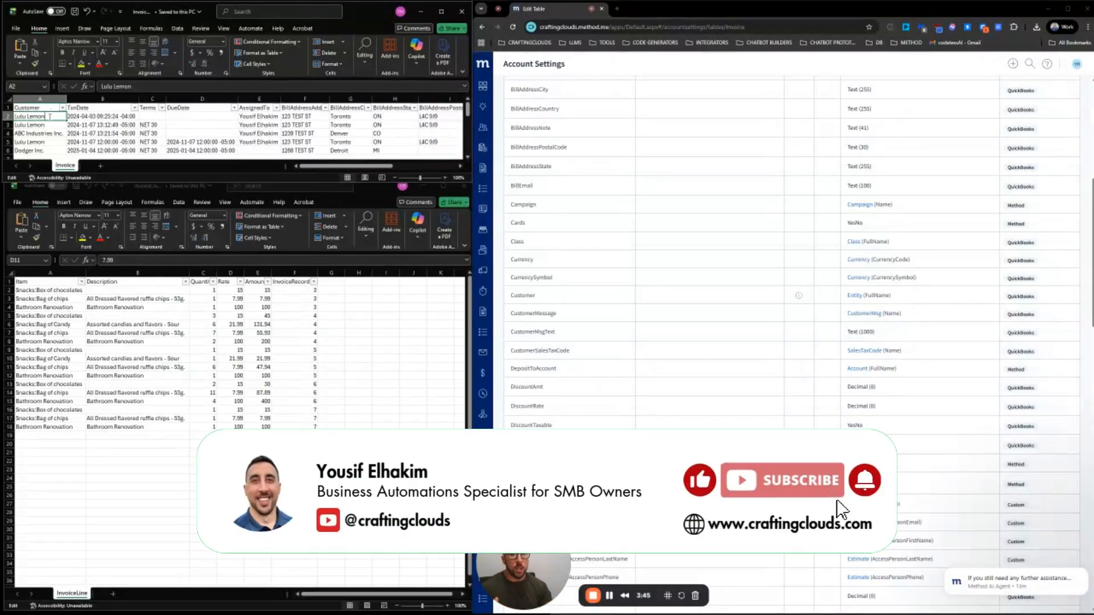
double_click(51, 117)
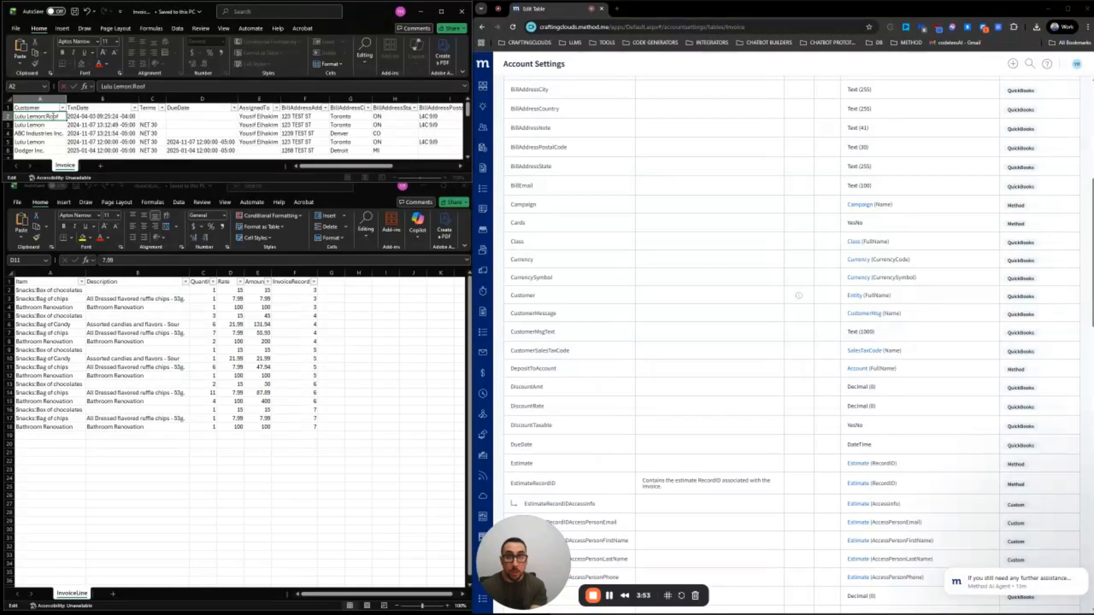
text(:Roof Install)
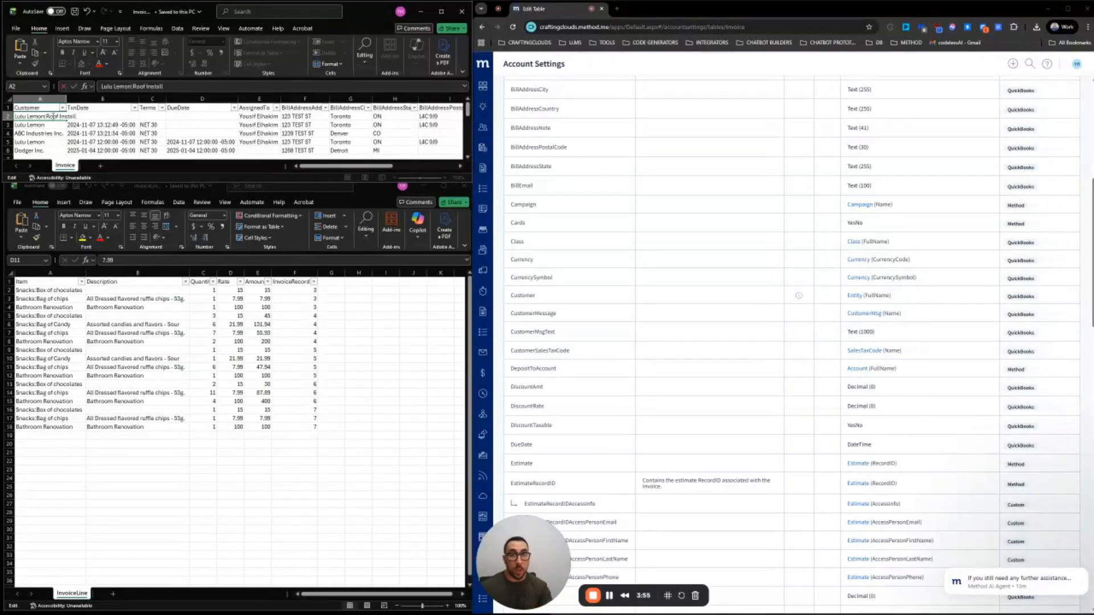
click(51, 125)
click(51, 117)
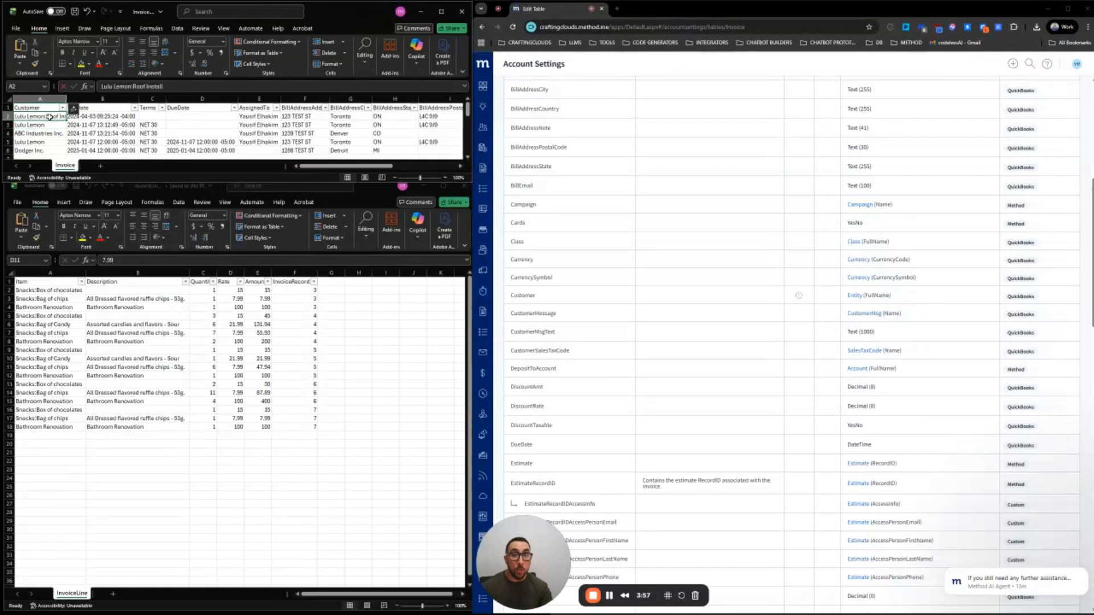
double_click(51, 117)
drag(46, 116, 77, 116)
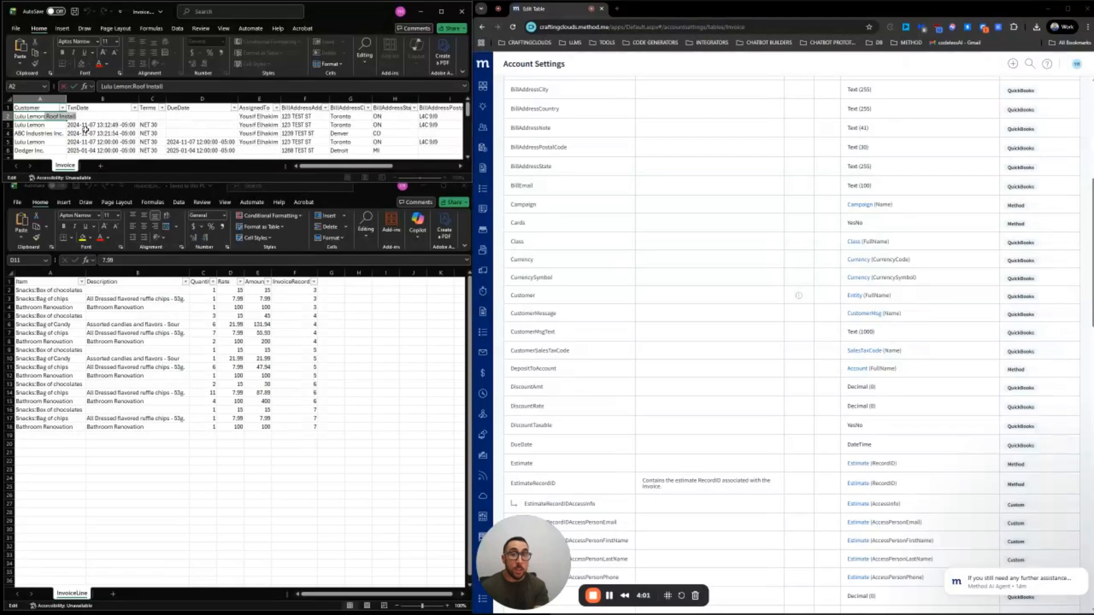
key(BackSpace)
key(BackSpace)
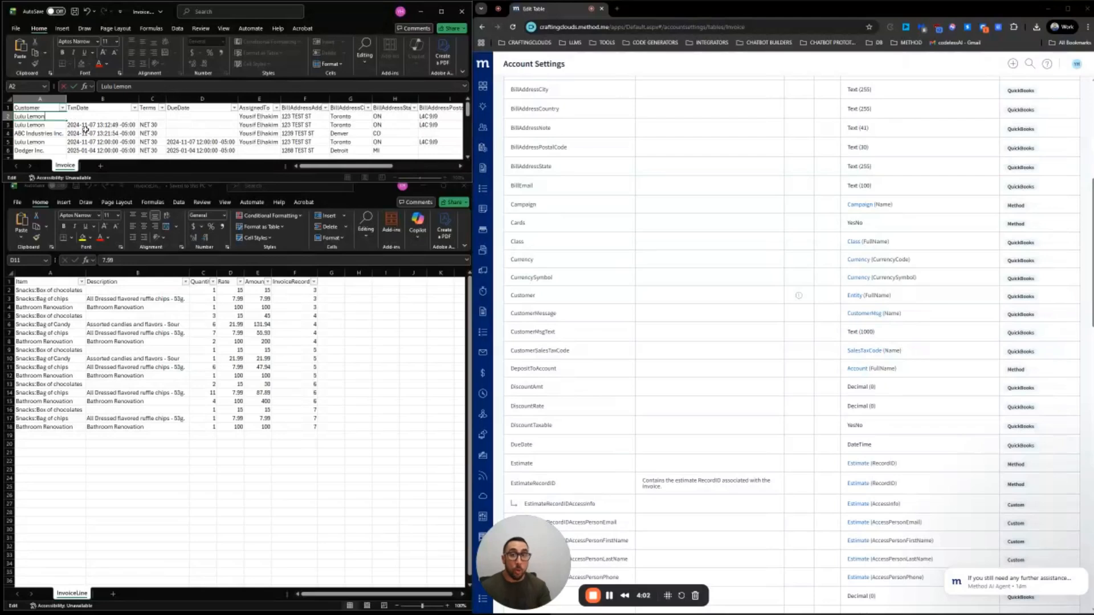
click(48, 123)
click(49, 115)
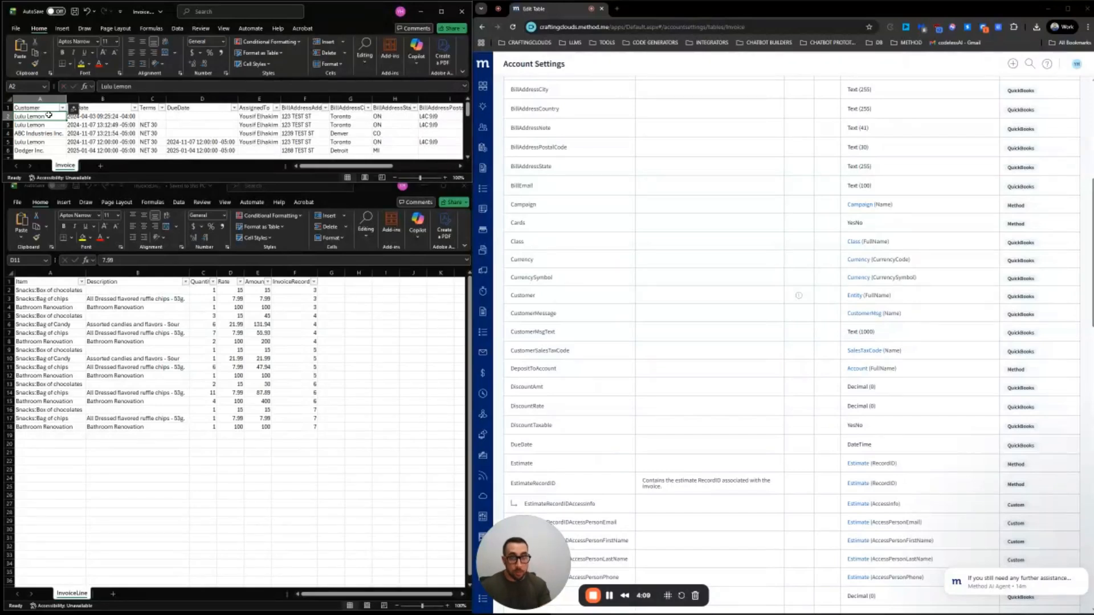
click(81, 126)
click(52, 114)
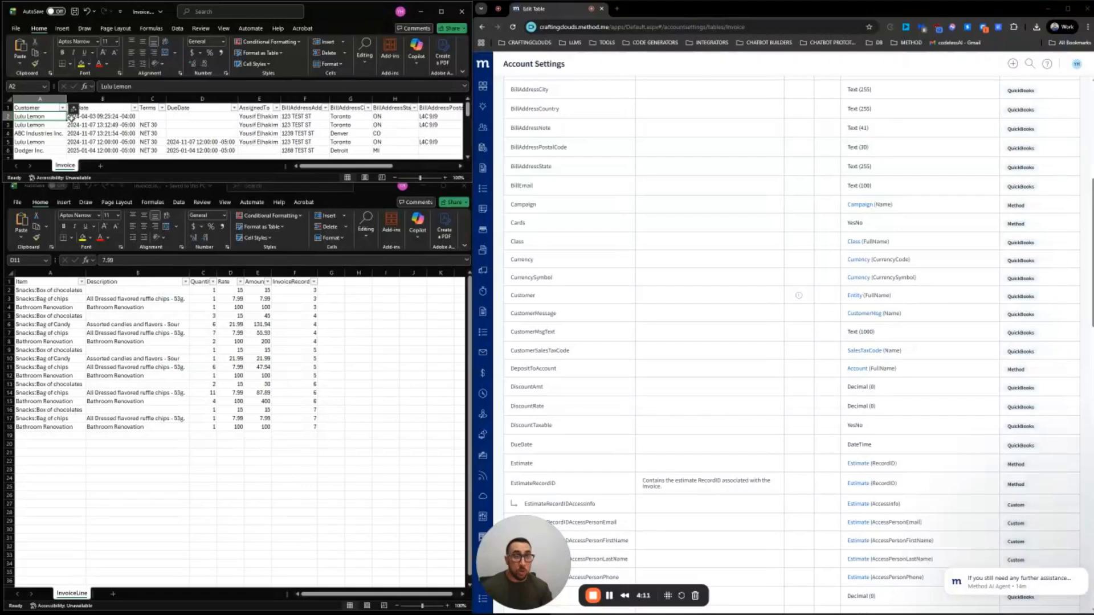
click(101, 117)
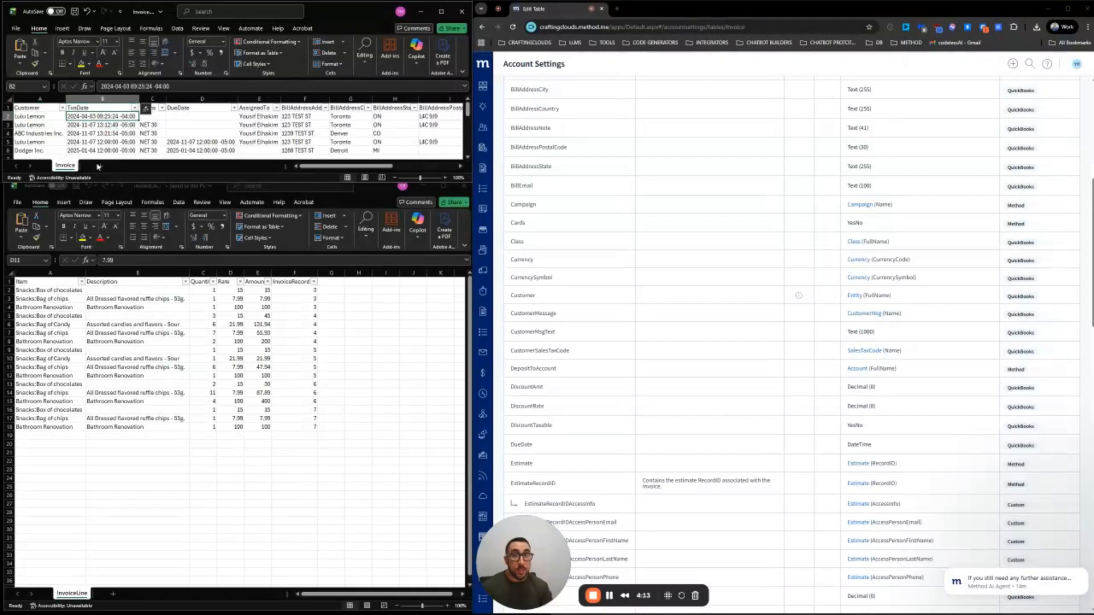
click(103, 125)
click(103, 134)
click(102, 142)
click(102, 150)
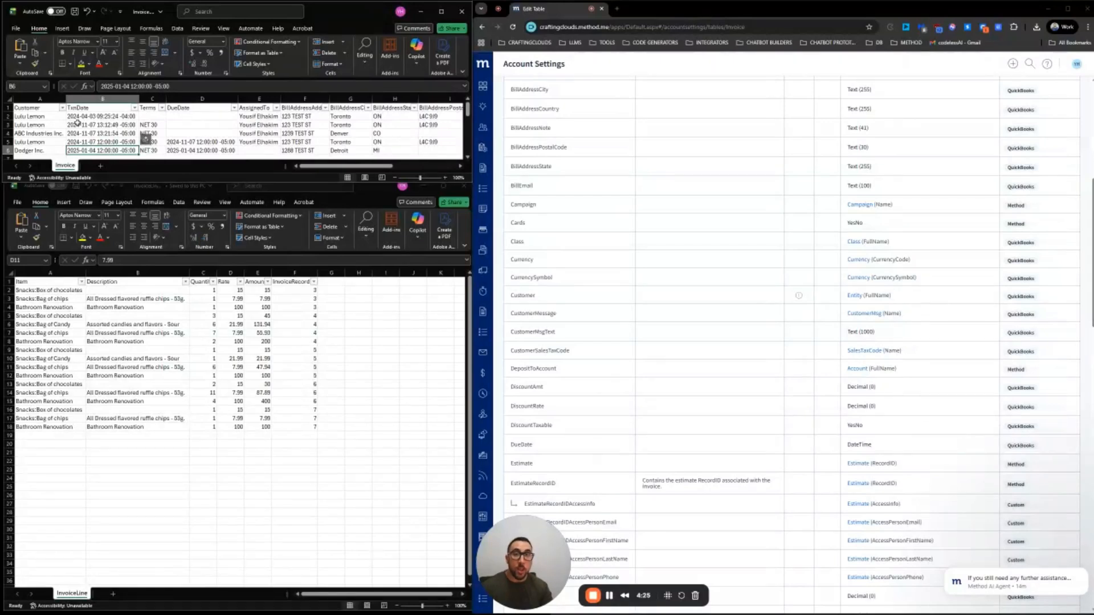
click(76, 119)
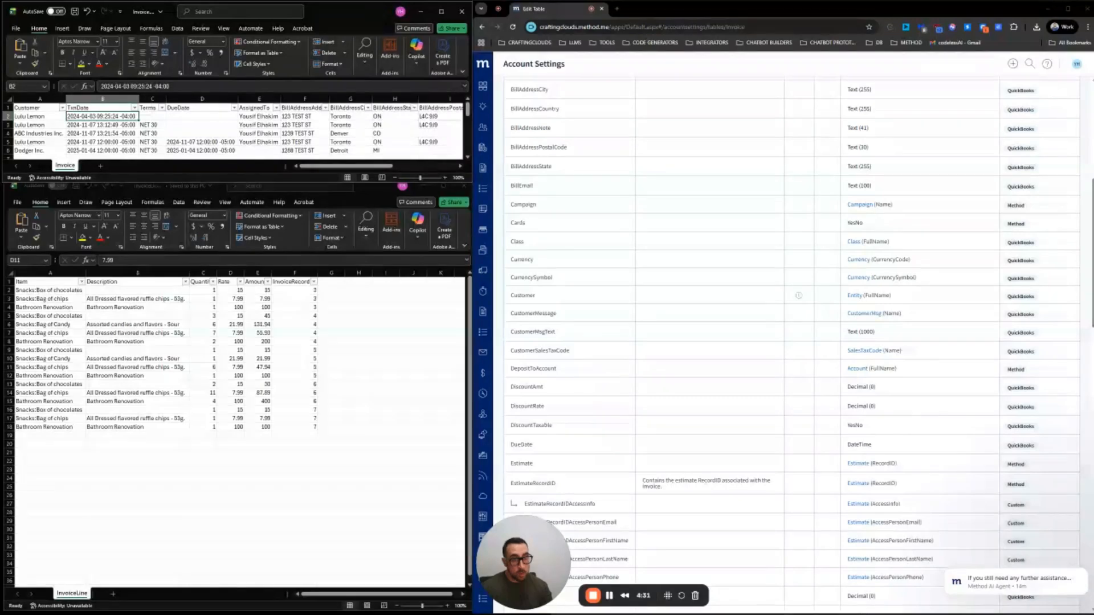
Open Miro in a new browser tab
click(617, 12)
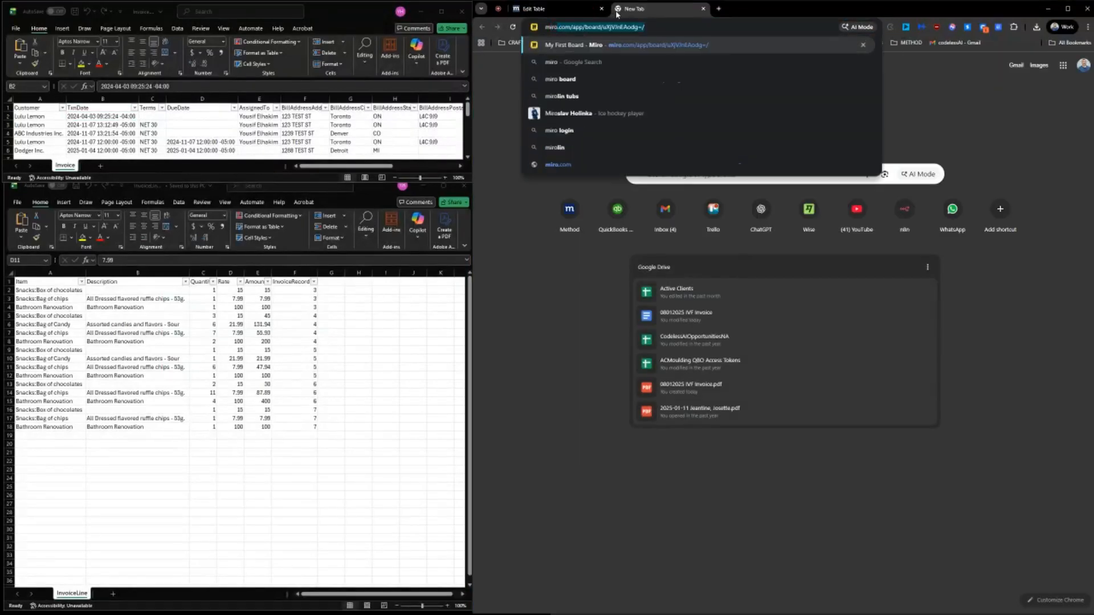
key(Return)
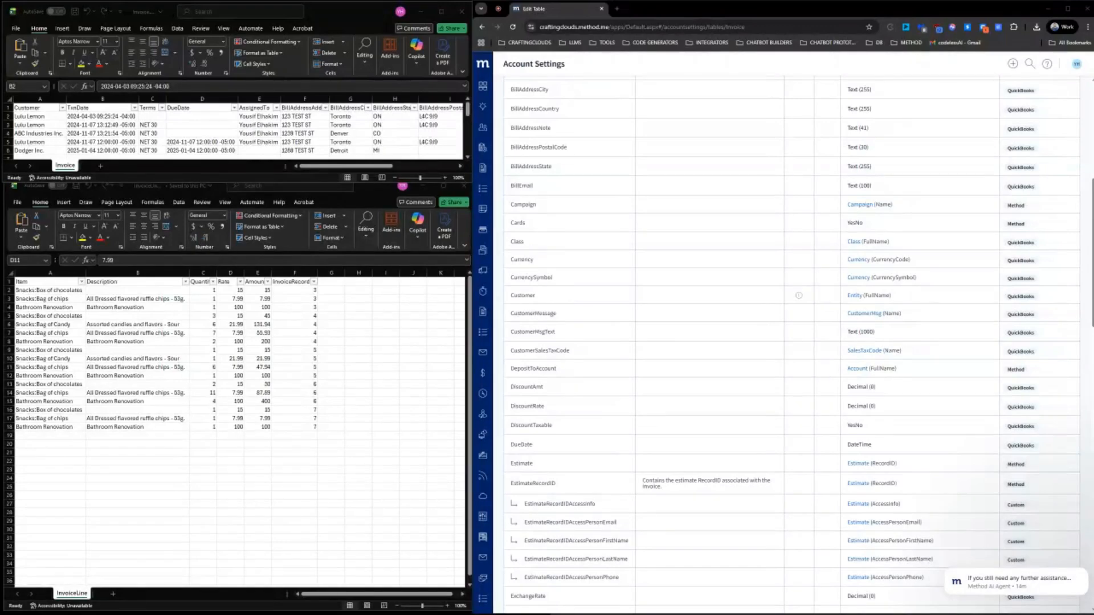
Dismiss the template gallery and start-up prompt, and stretch the board window to the screen bottom
drag(0, 114, 676, 23)
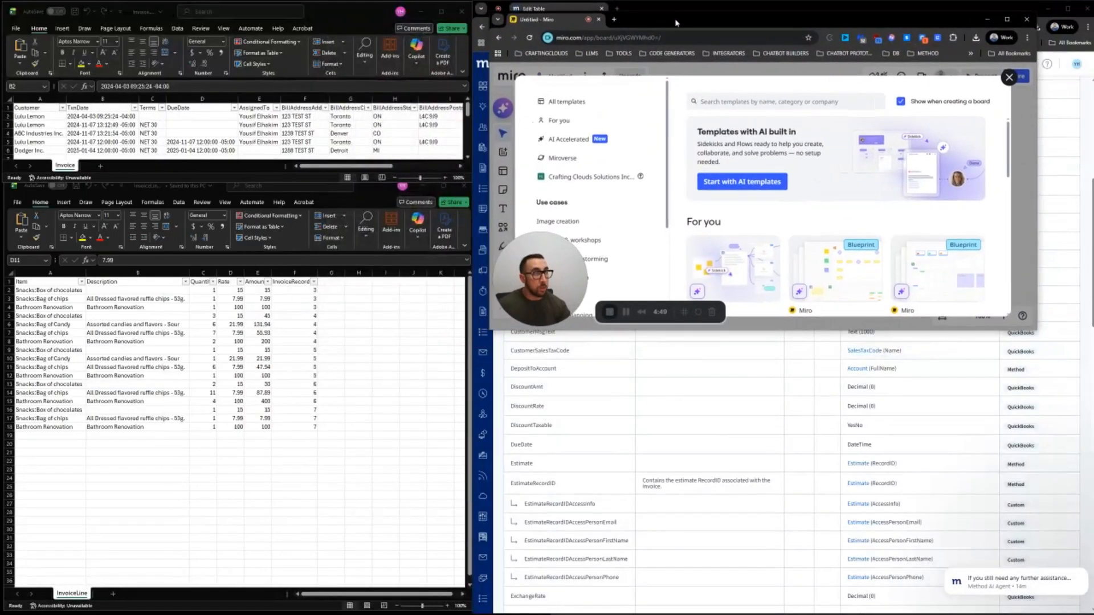
click(1010, 77)
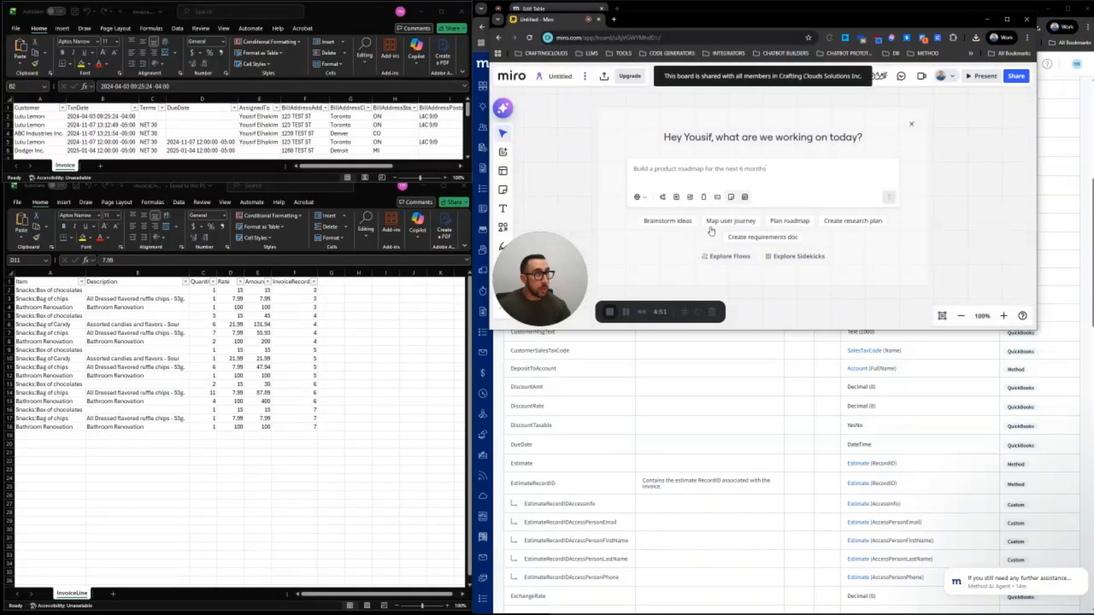
click(912, 124)
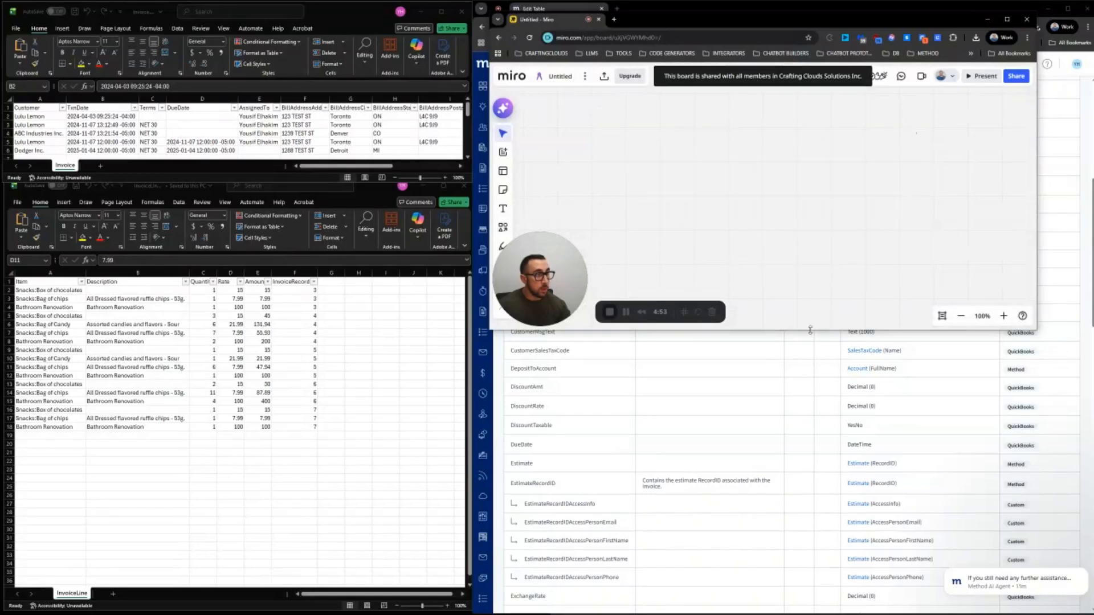
drag(811, 330, 758, 612)
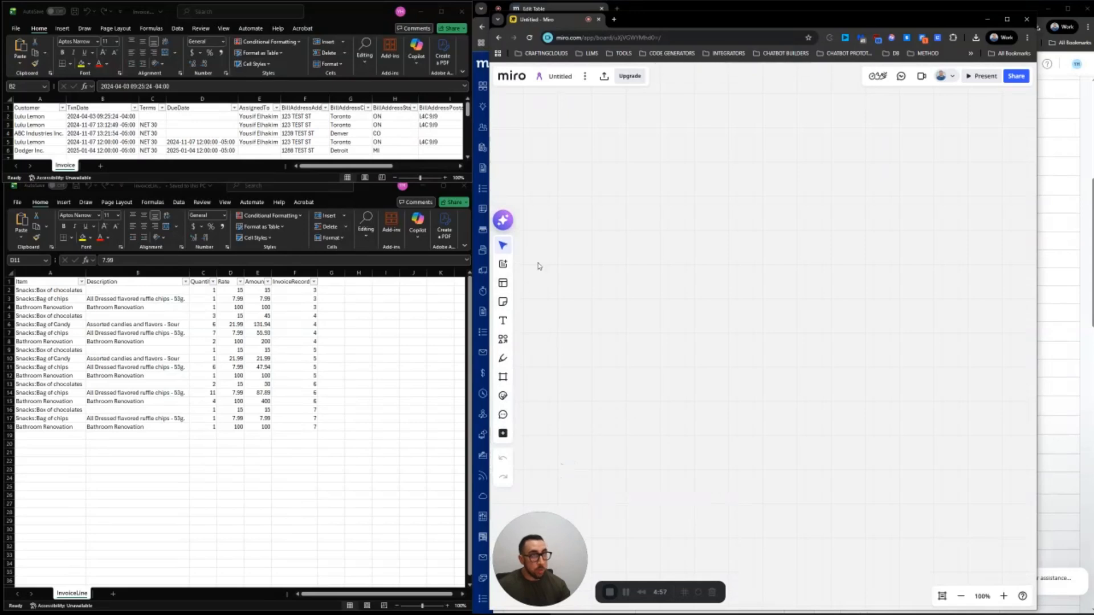
Add an enlarged text note reading YYYY-MM-DD with 2025-12-29 on a second line
click(503, 321)
click(654, 153)
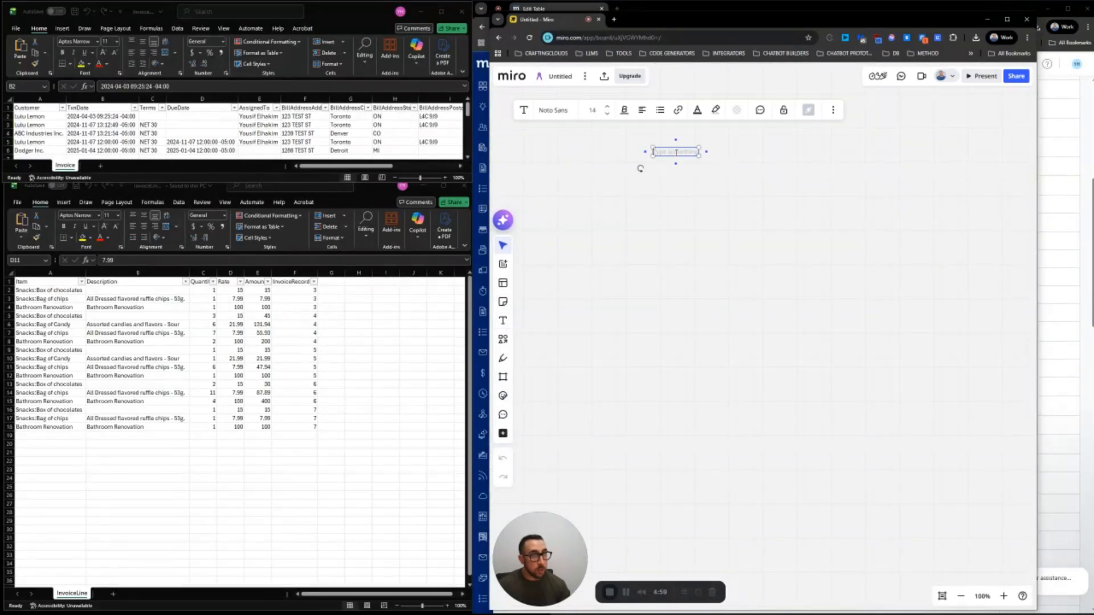
text(Invoi)
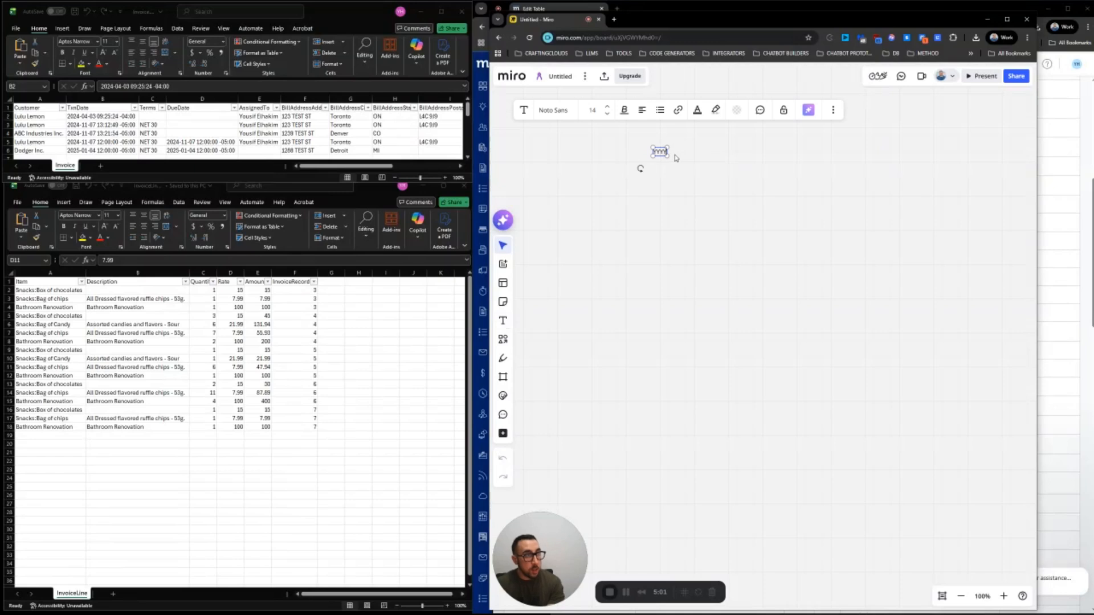
text(-MM-D)
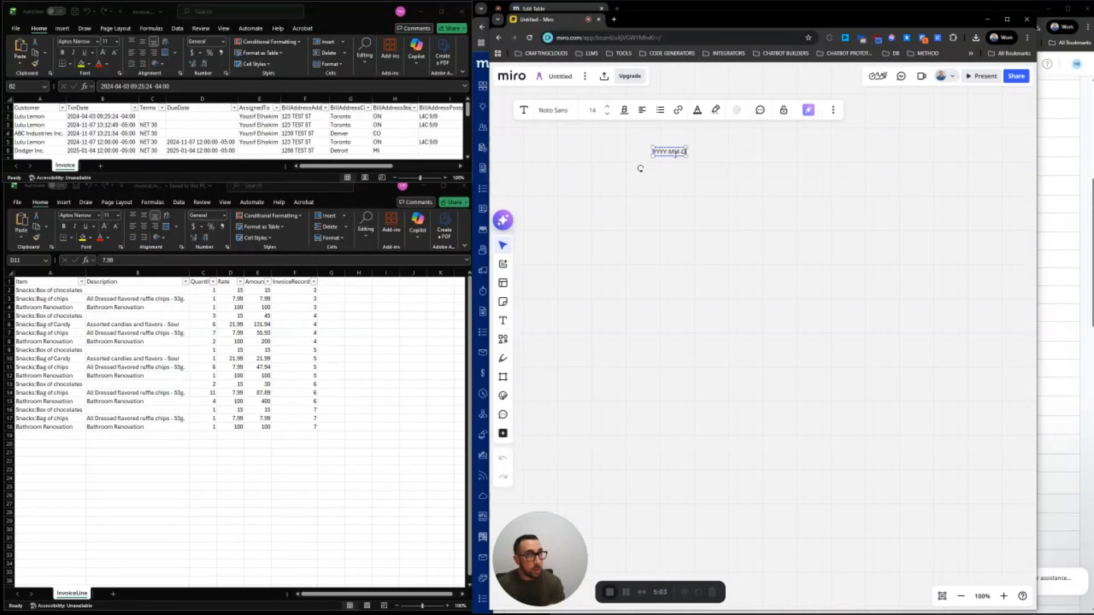
text(D)
drag(687, 157, 799, 198)
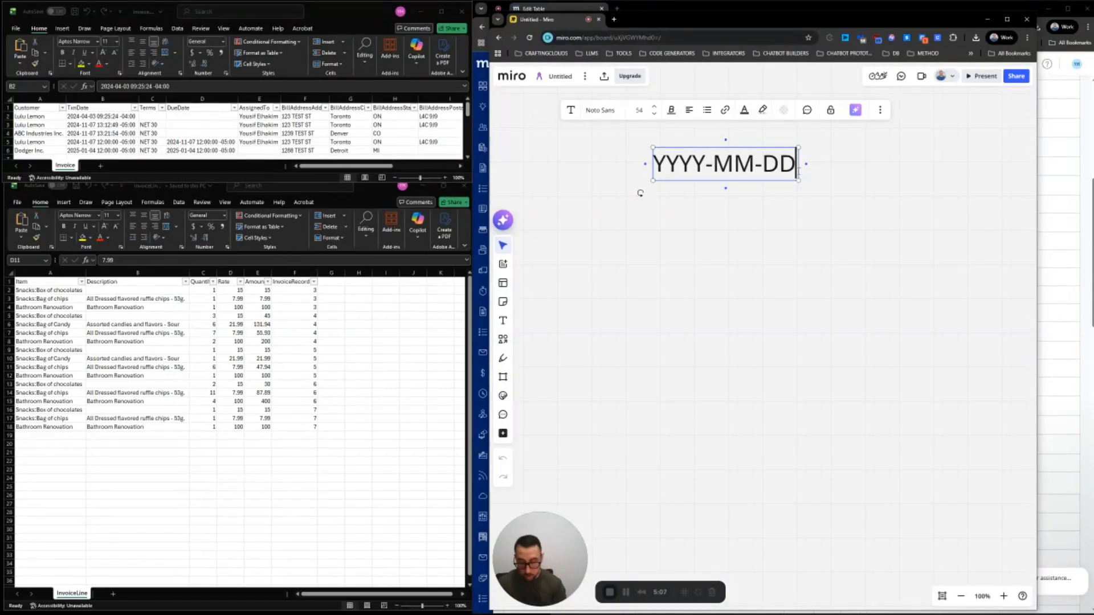
key(Return)
text(2025)
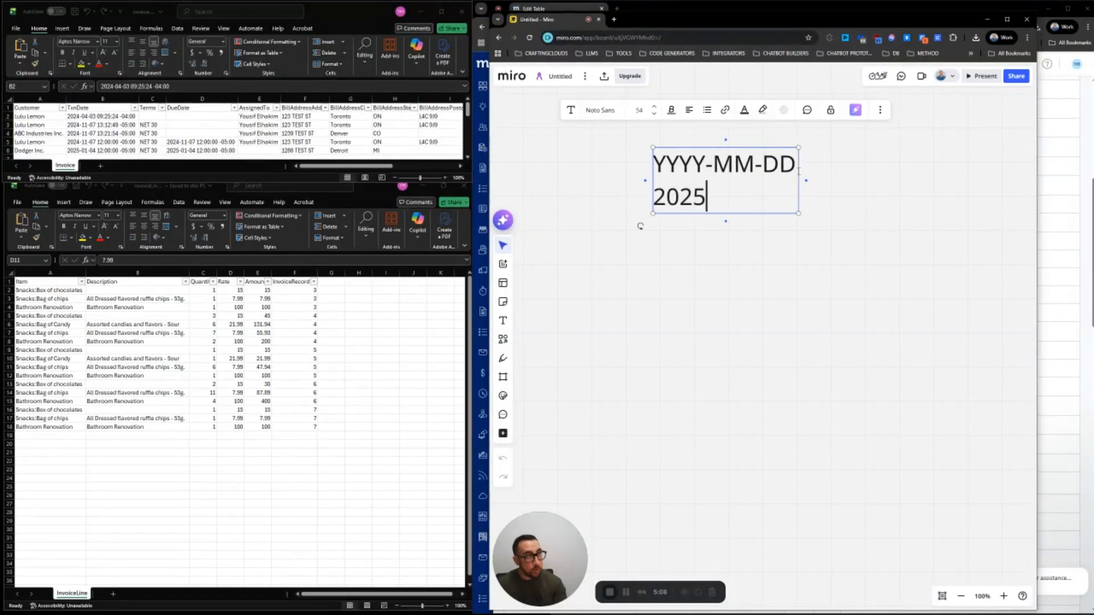
text(-12-29)
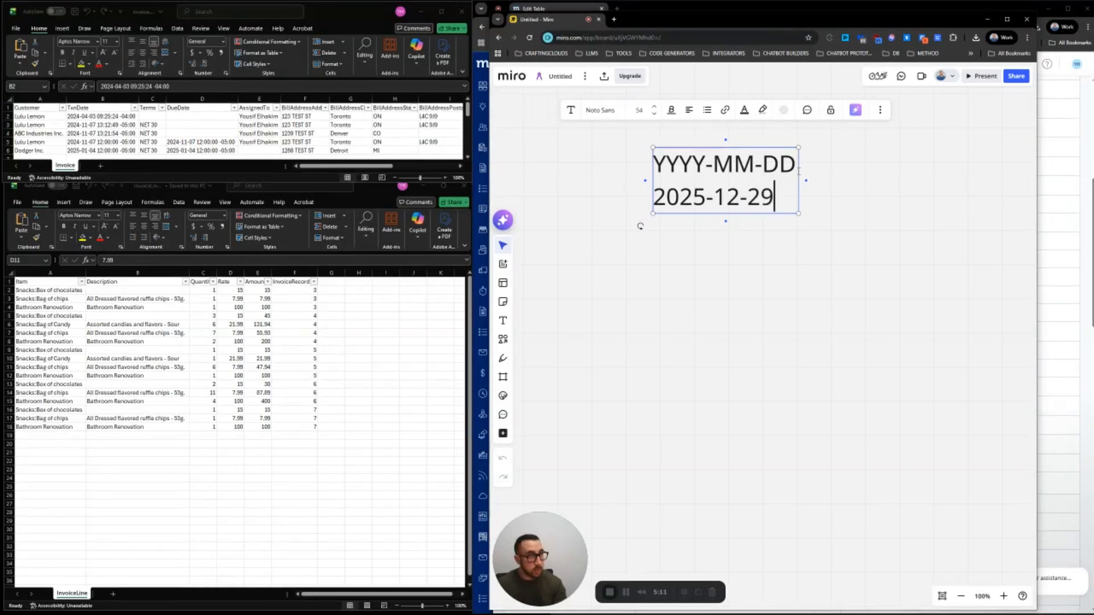
click(759, 259)
click(737, 195)
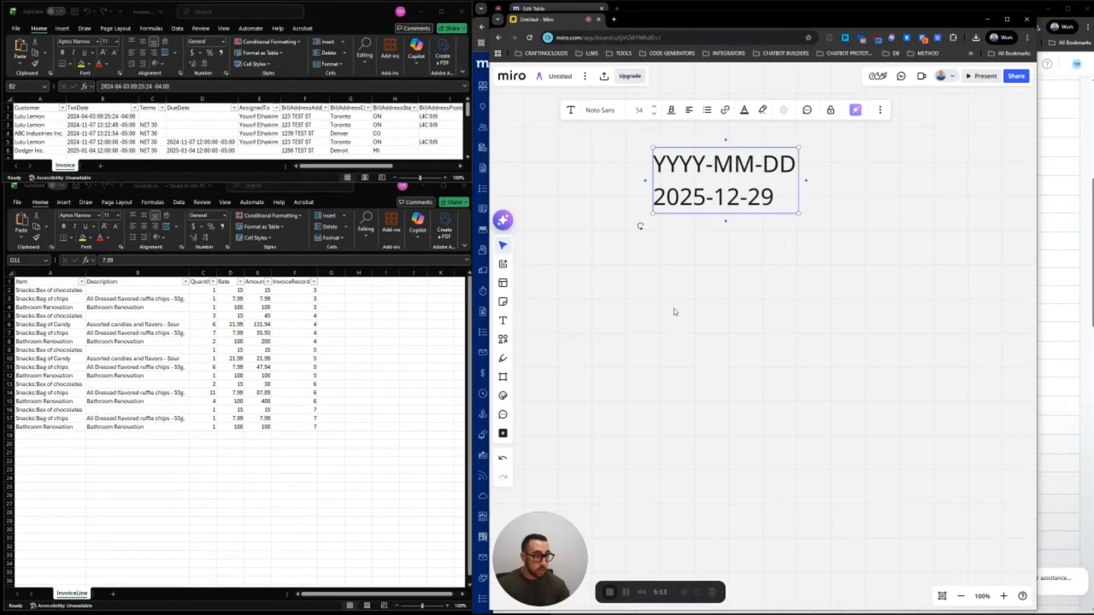
click(639, 525)
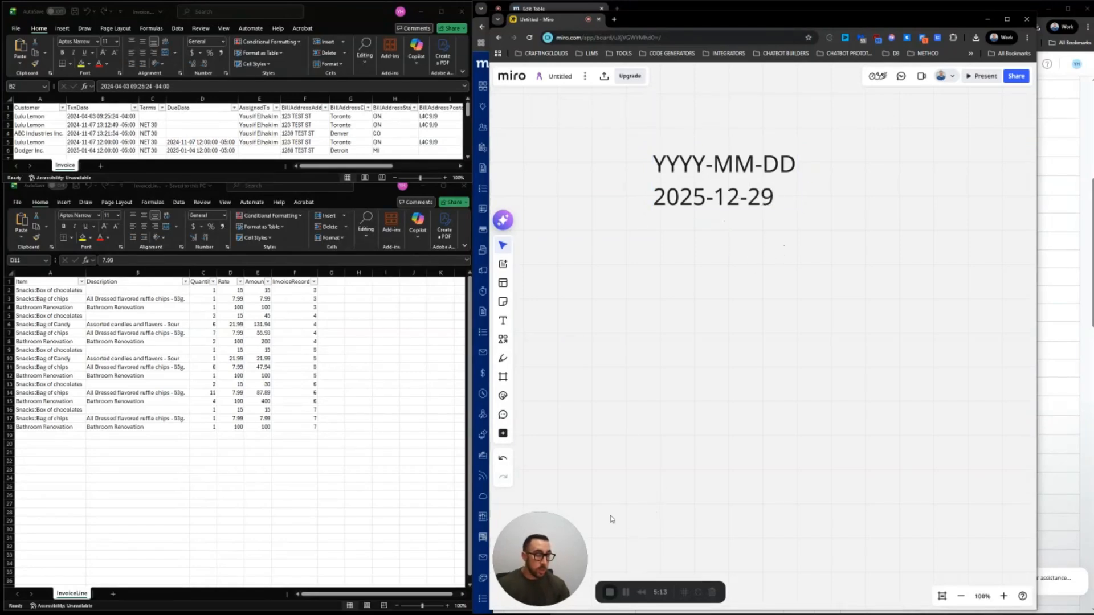
click(682, 197)
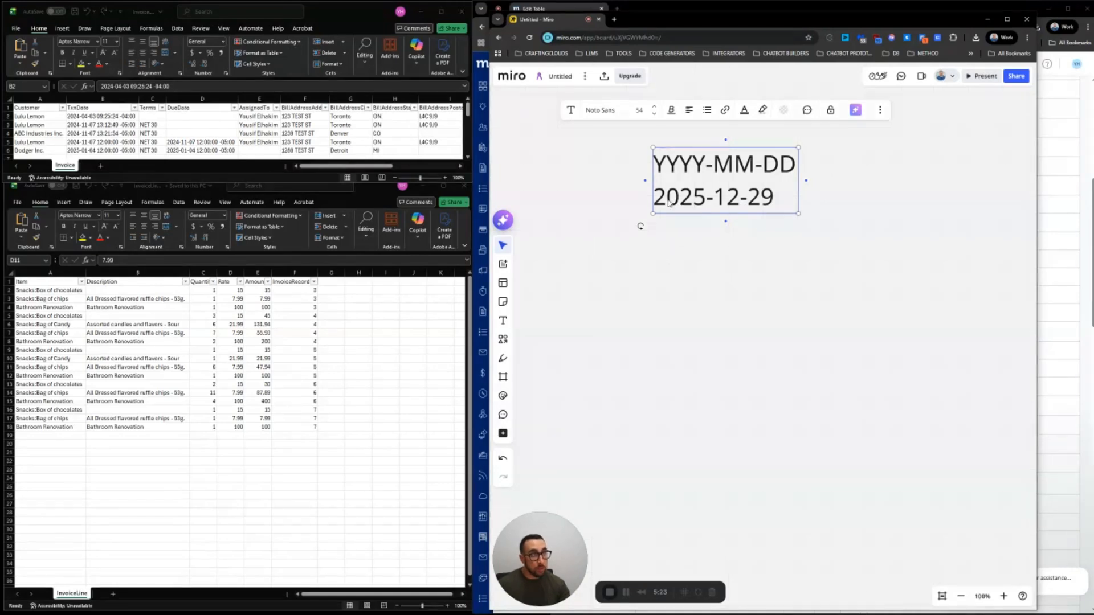
click(689, 228)
click(679, 194)
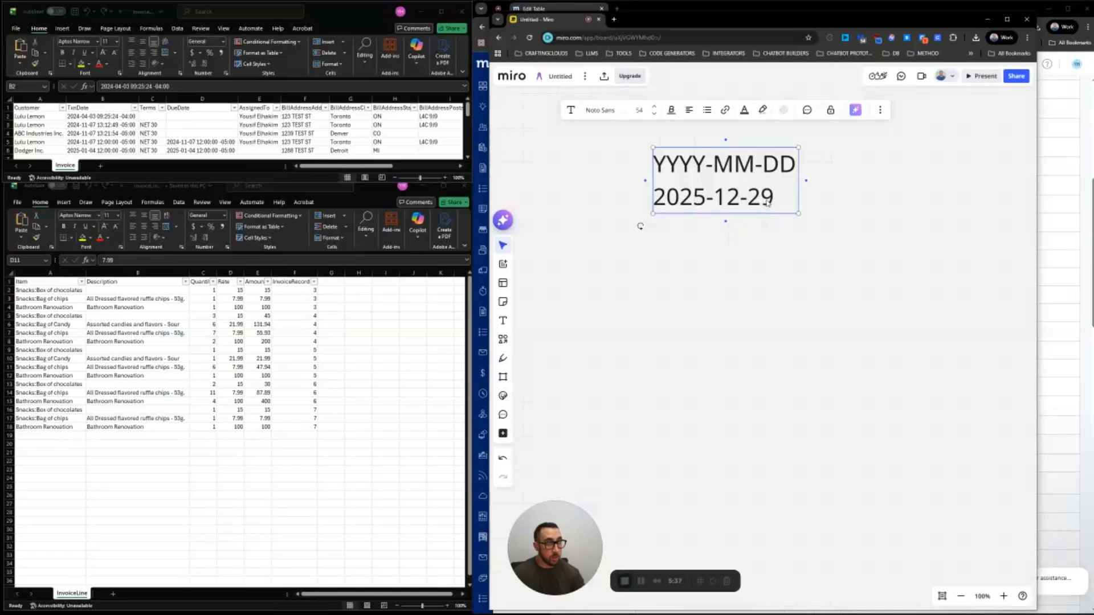
click(102, 117)
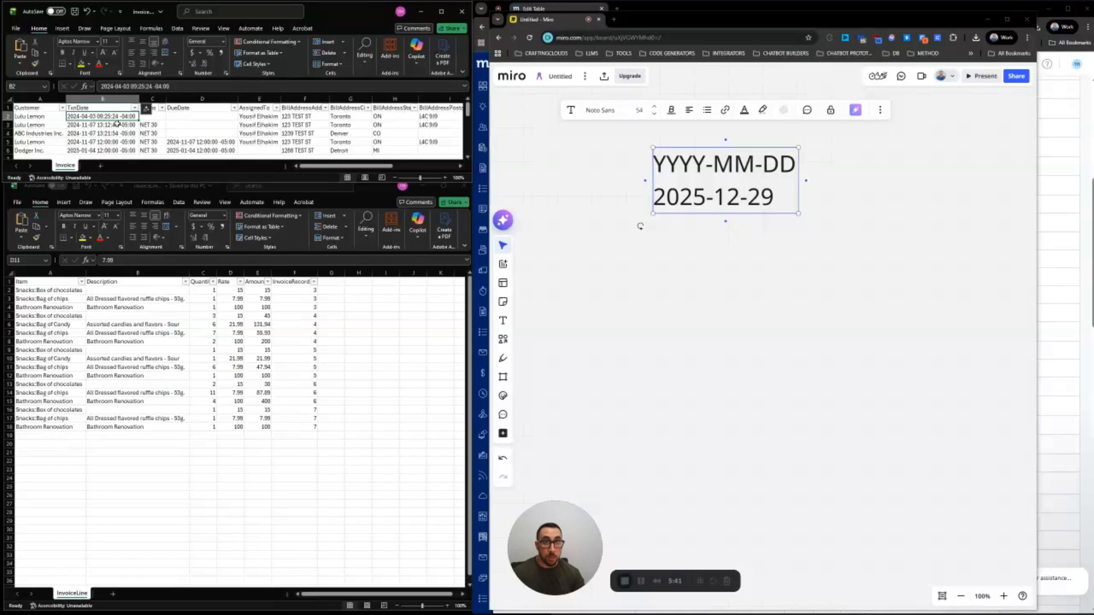
double_click(102, 116)
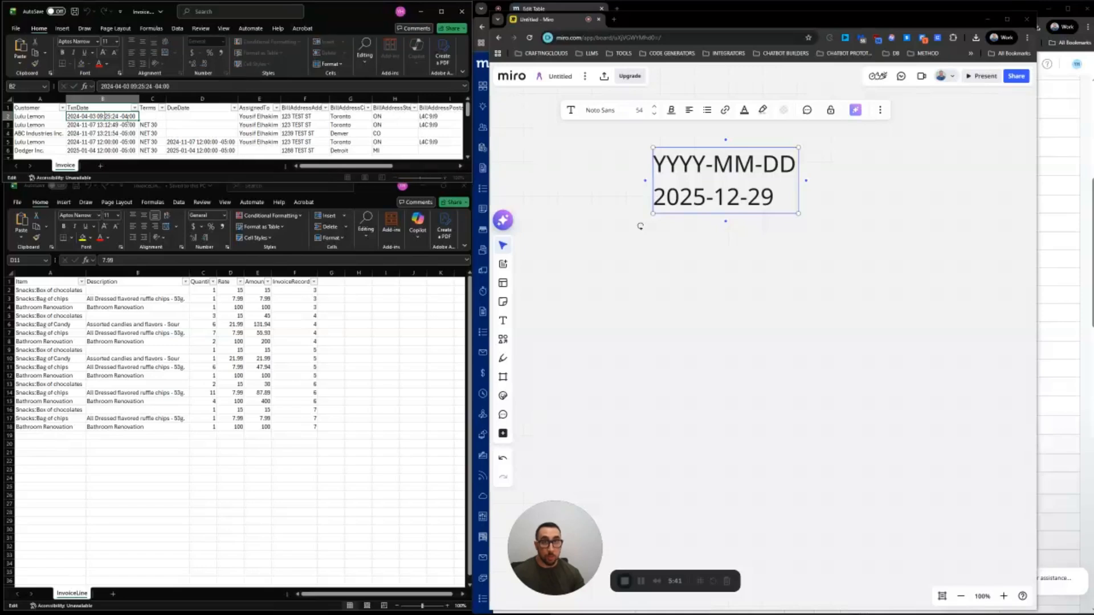
click(153, 132)
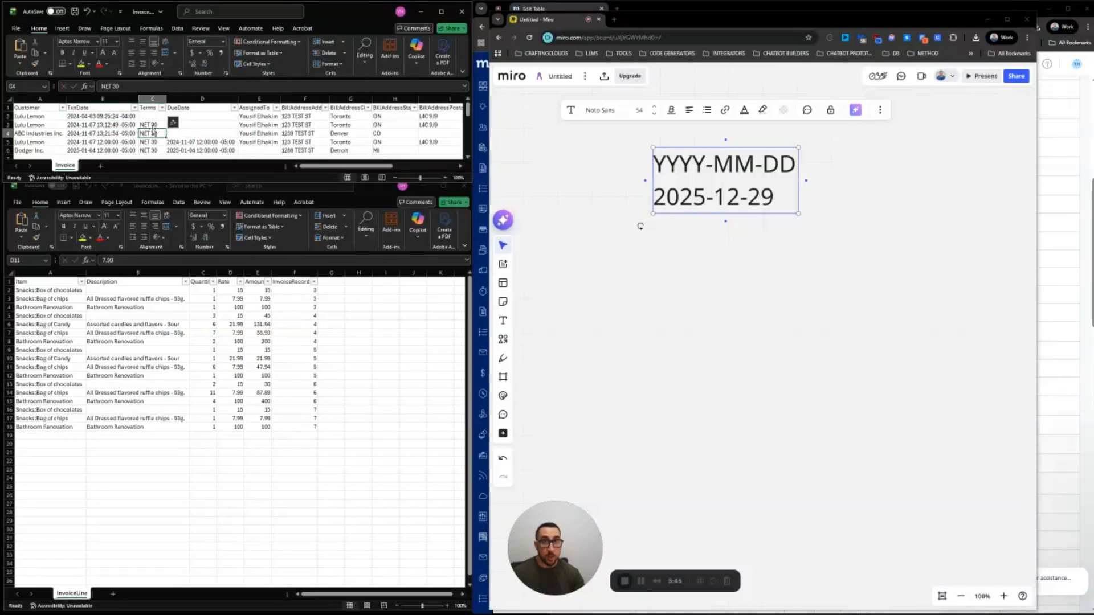
click(157, 104)
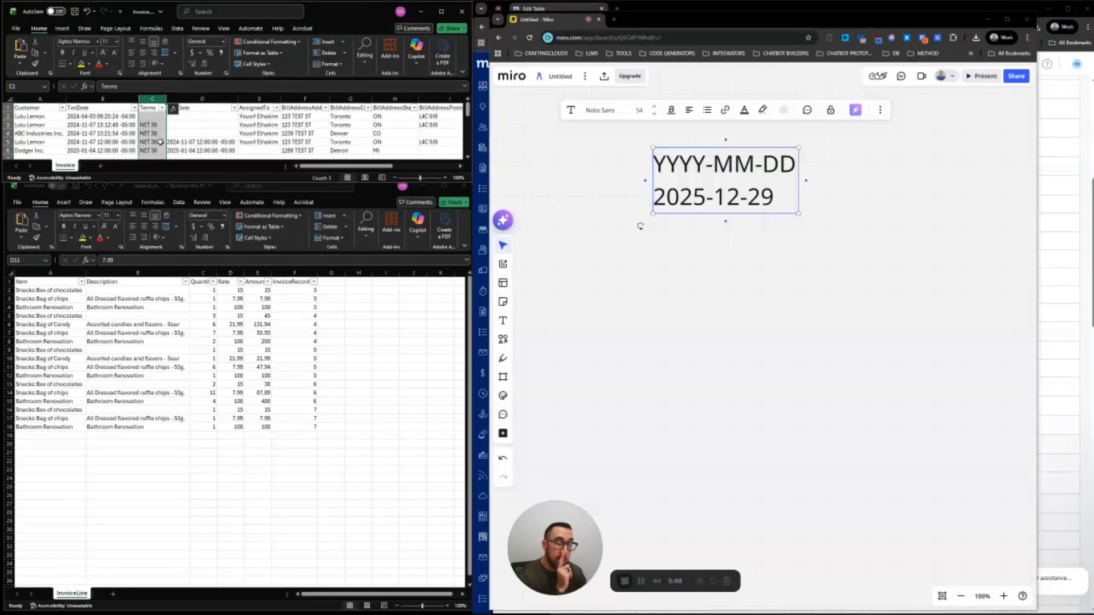
click(26, 118)
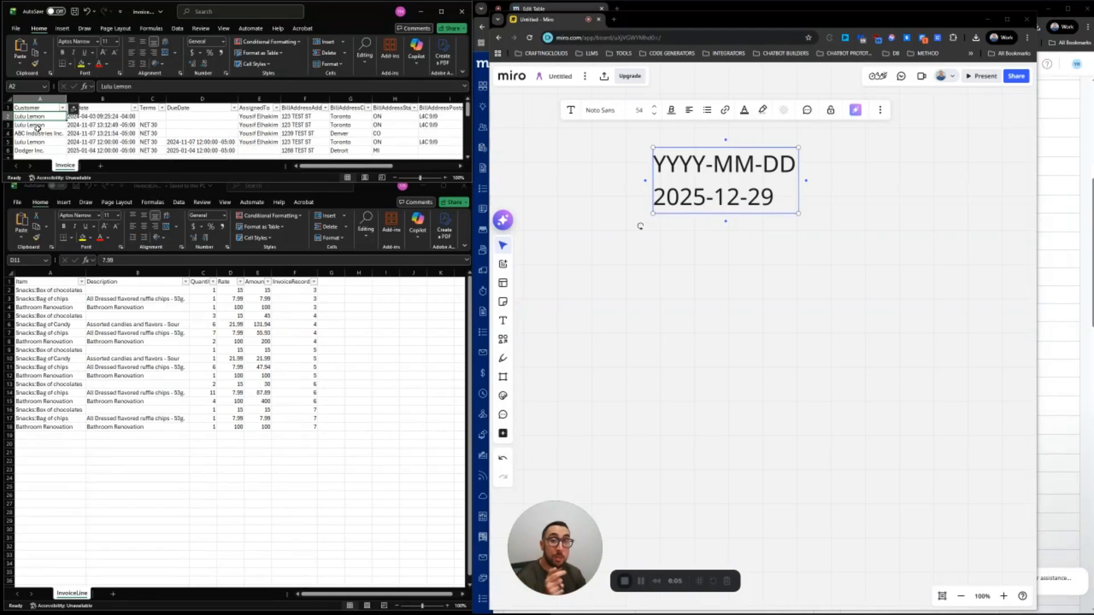
click(46, 99)
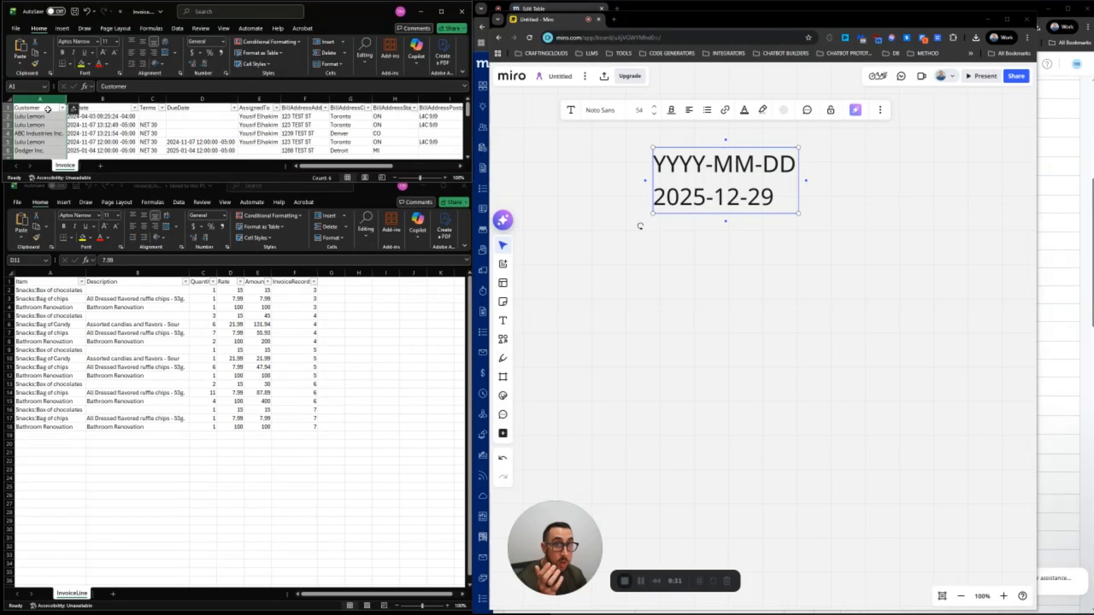
click(152, 99)
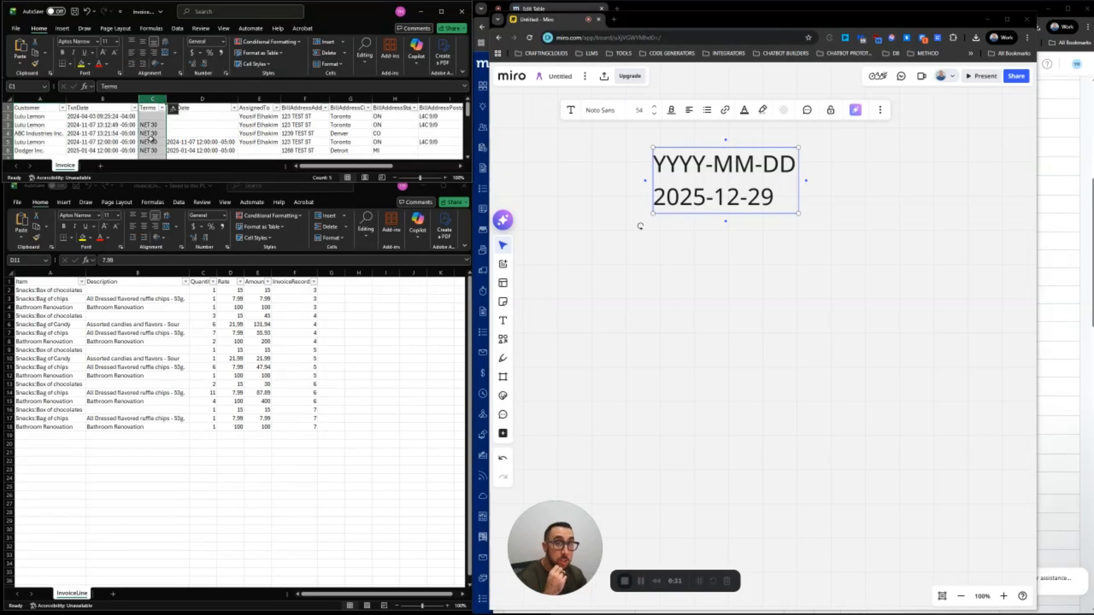
double_click(151, 125)
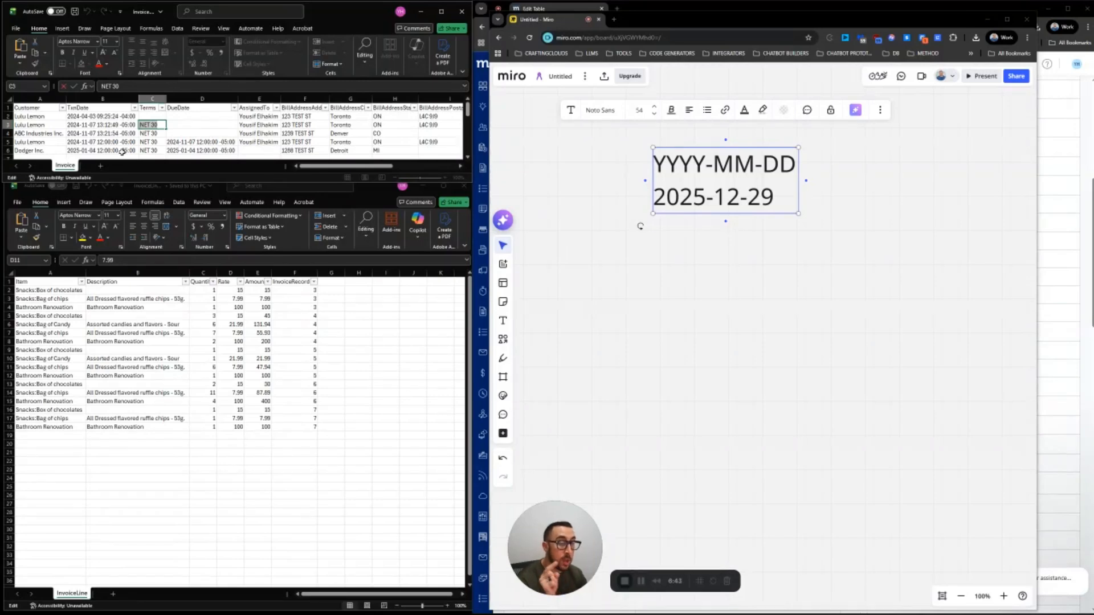
key(Return)
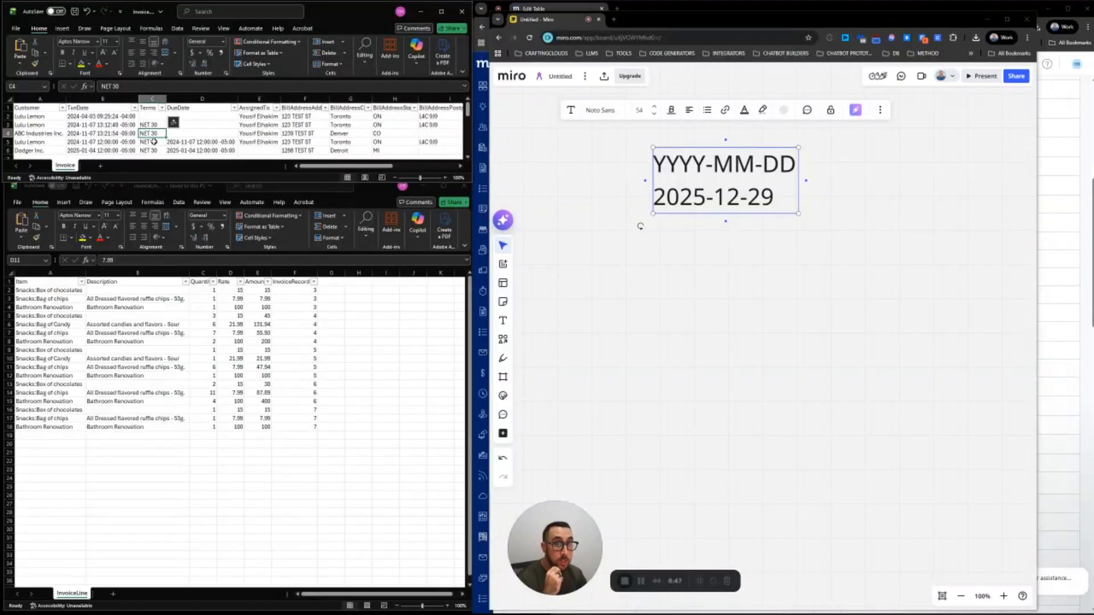
Review the Terms, DueDate, AssignedTo and billing address values on the Invoice sheet
click(152, 142)
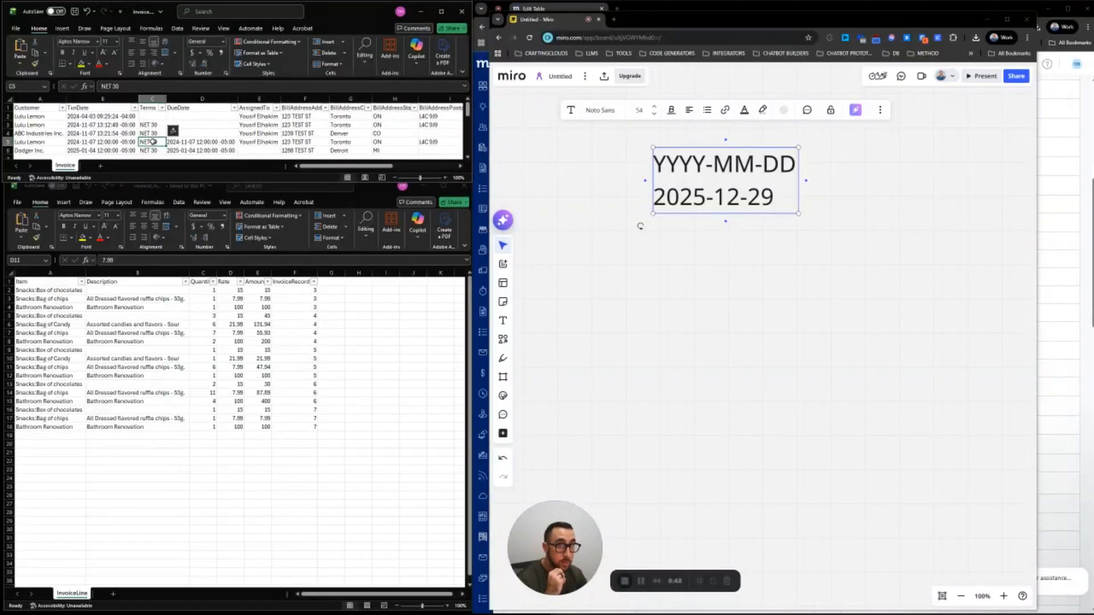
click(173, 142)
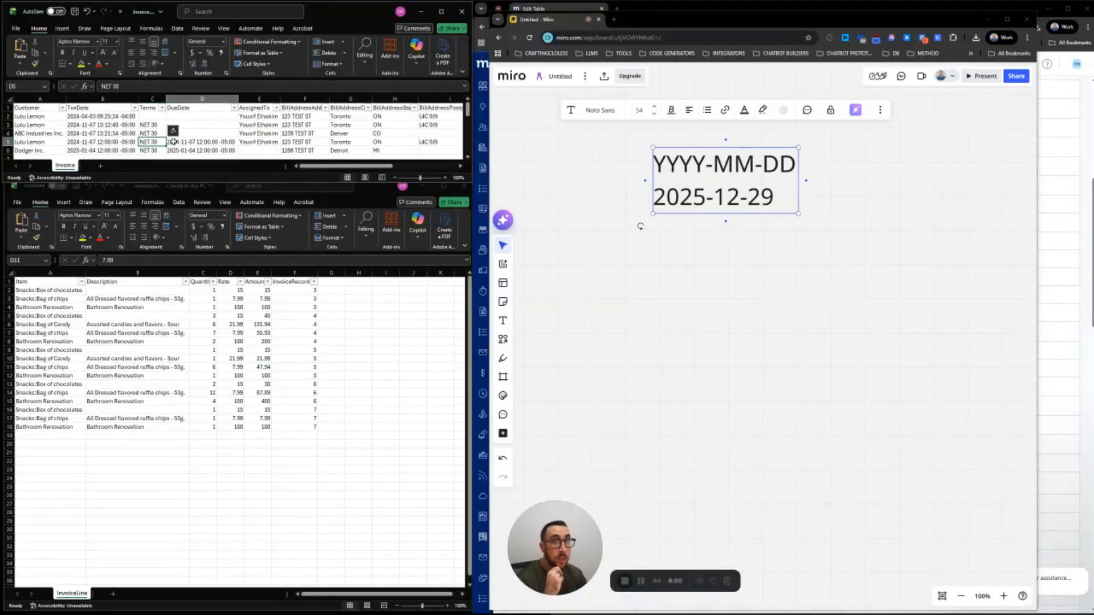
click(268, 125)
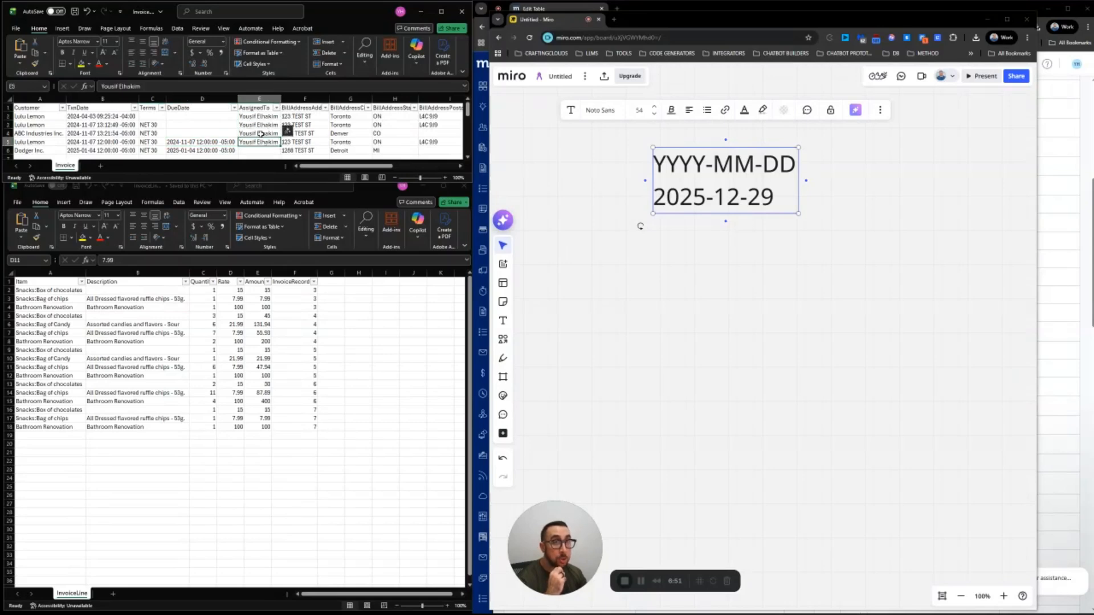
click(260, 117)
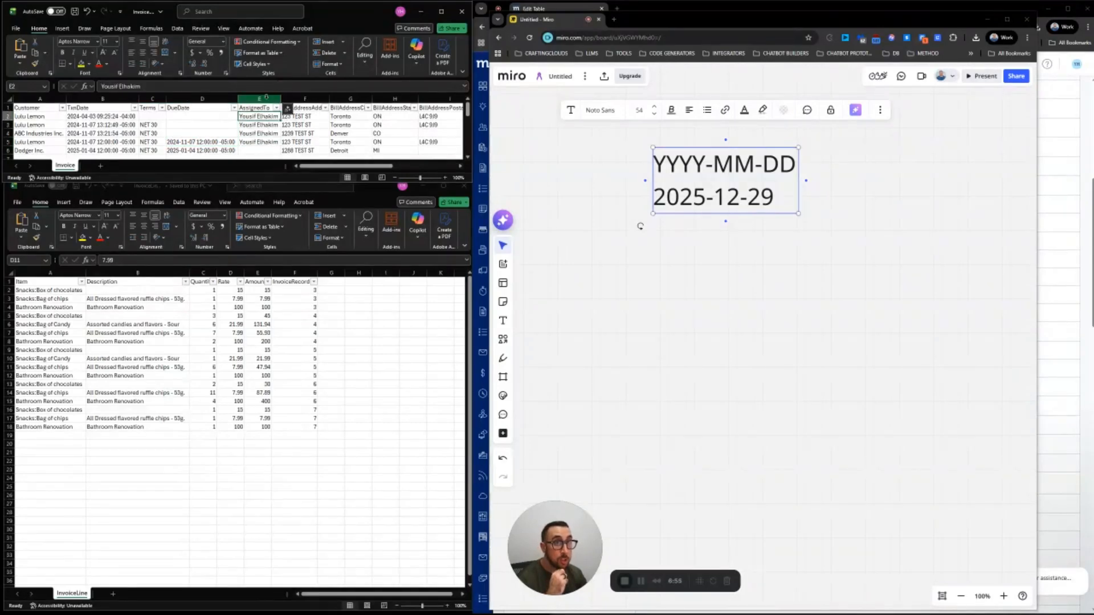
click(268, 108)
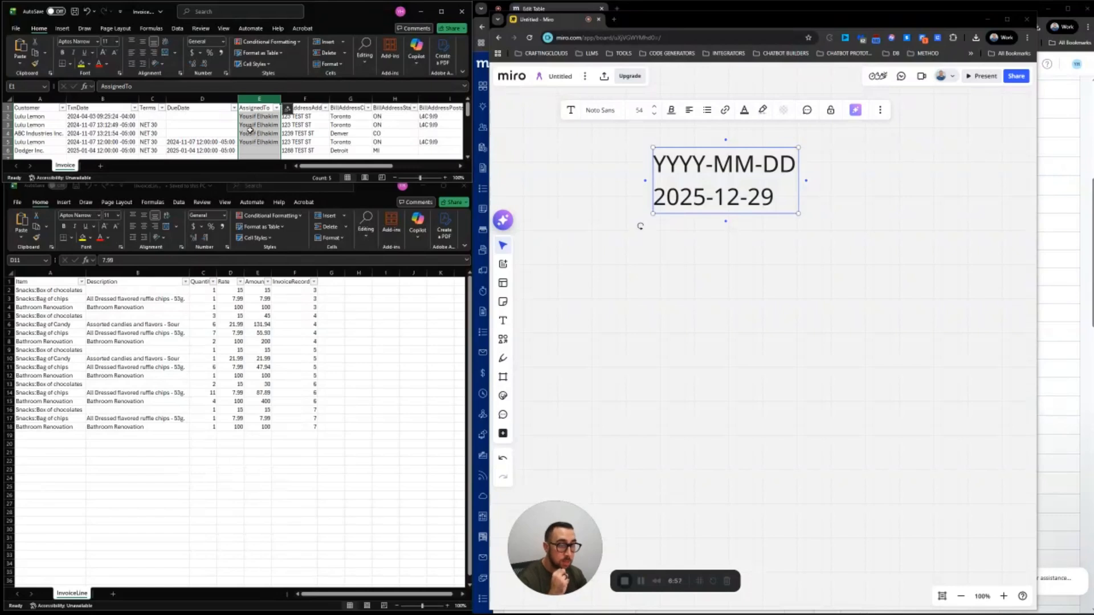
click(310, 135)
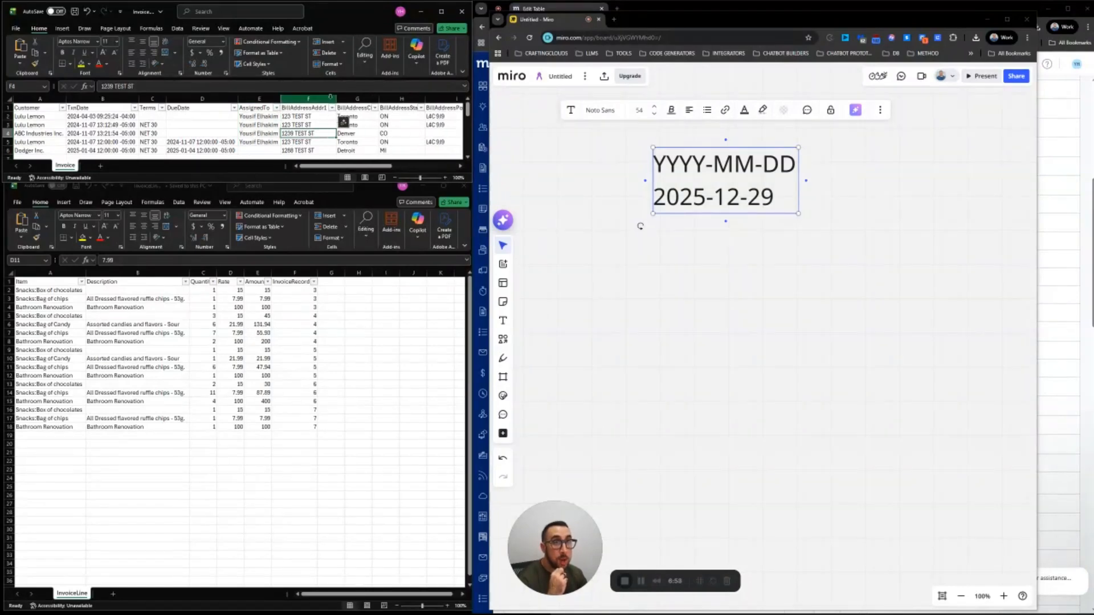
AutoFit the BillAddressState and BillAddressPostalCode columns to their headers
scroll(308, 114, right, 3)
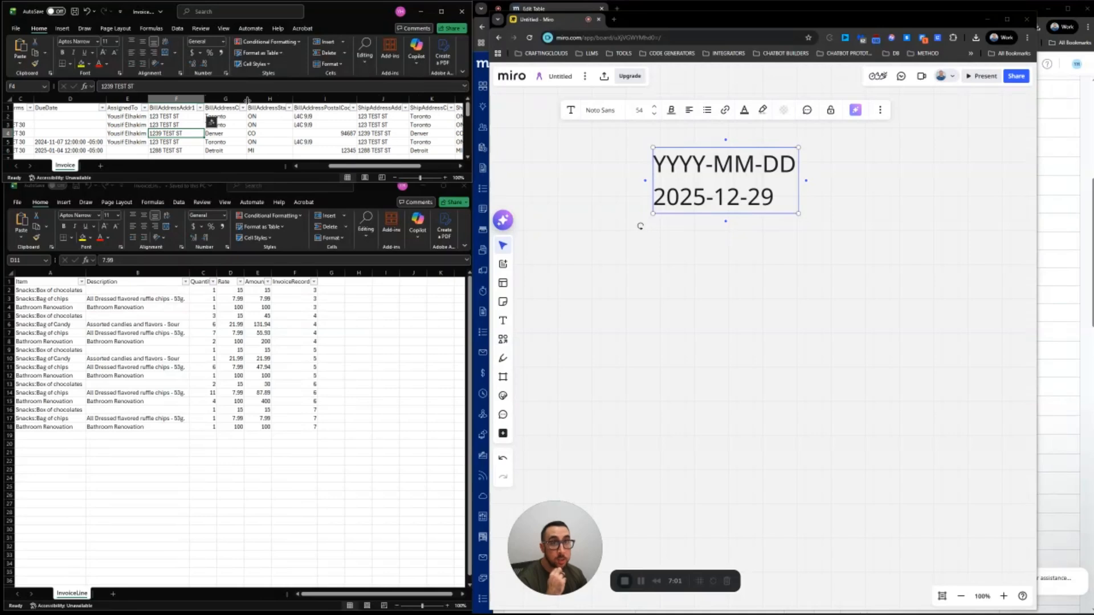
scroll(272, 124, right, 2)
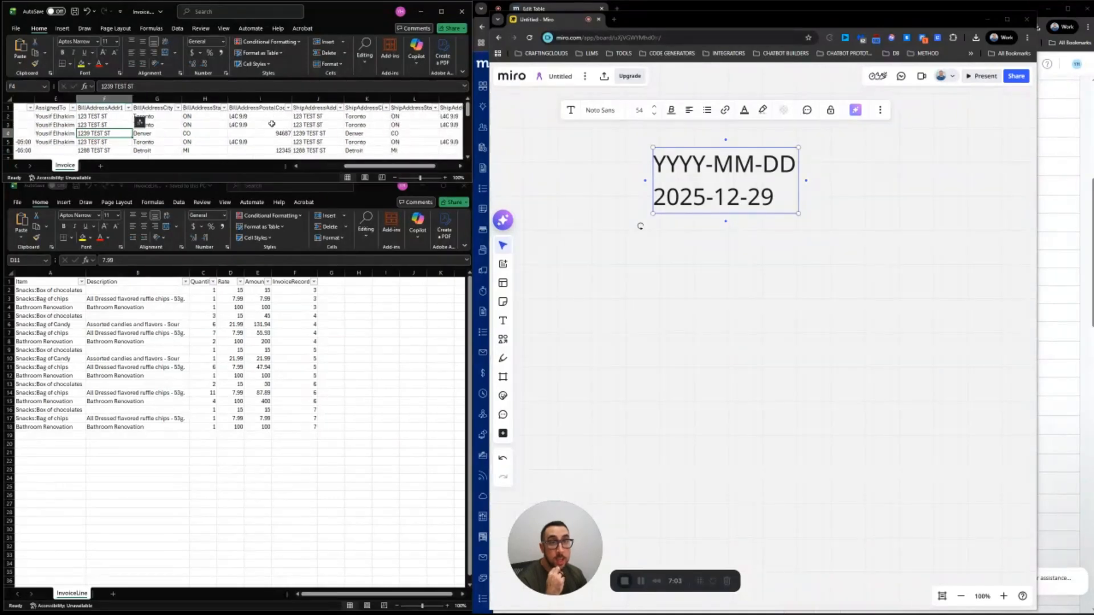
double_click(229, 100)
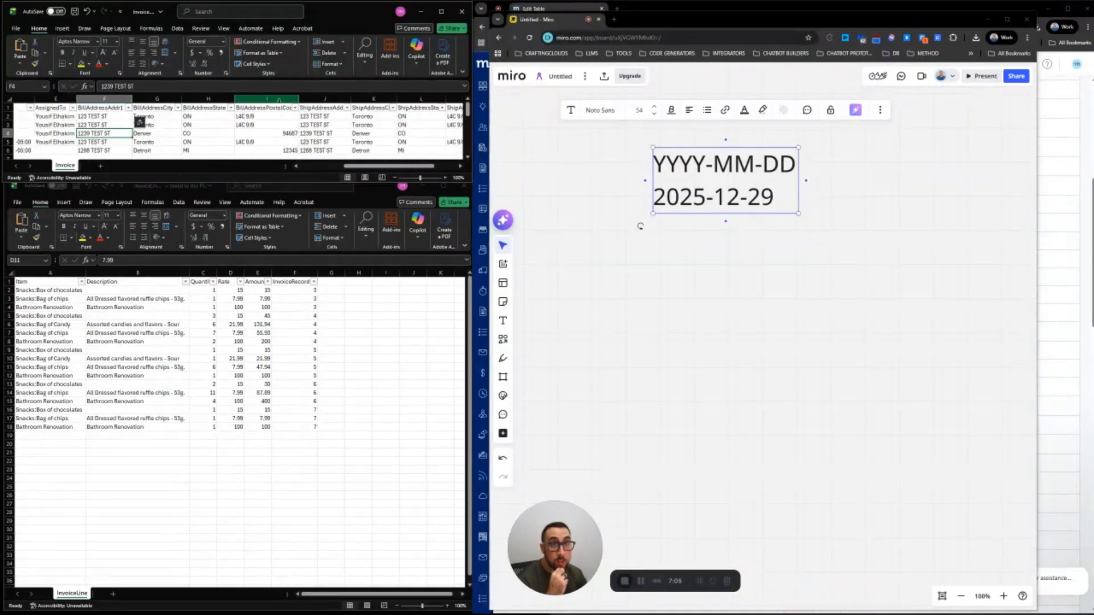
double_click(297, 100)
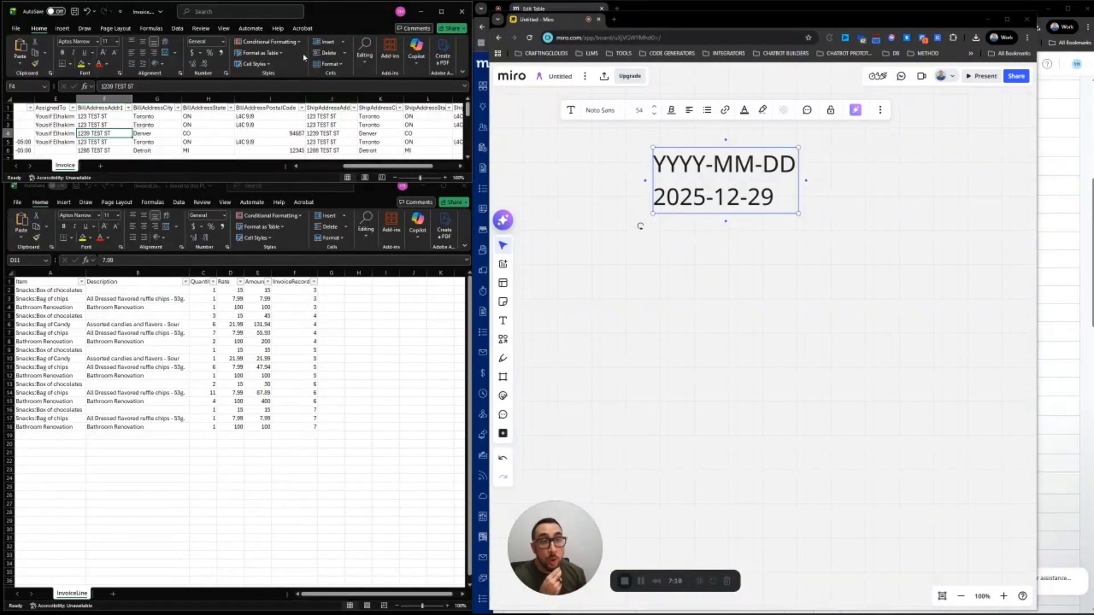
Select billing address columns F–I and inspect the street and city values in F2, G2 and row 4
drag(111, 99, 285, 100)
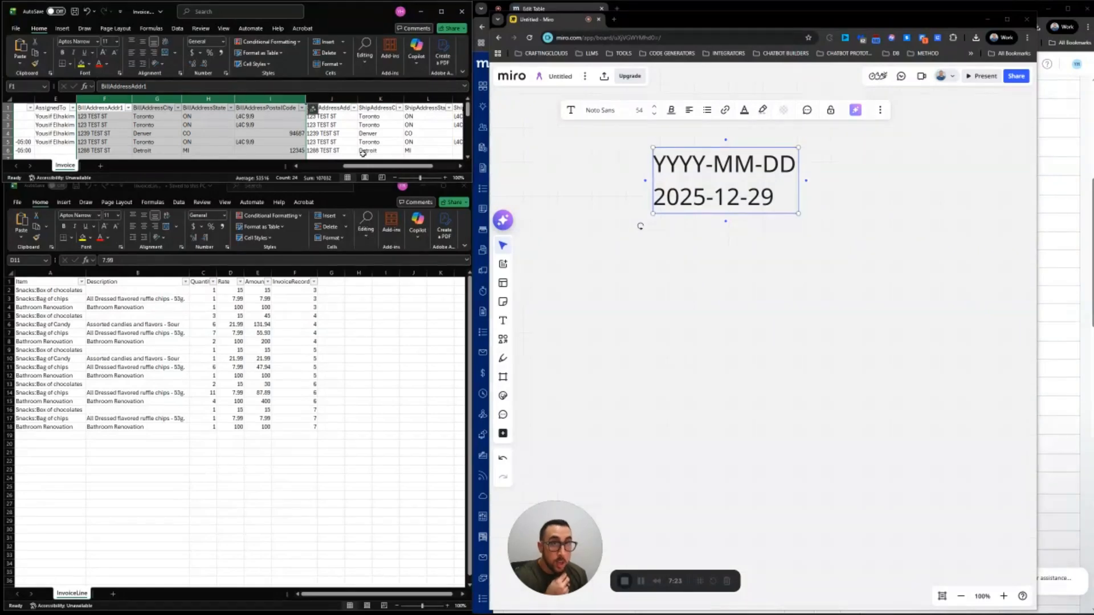
click(118, 134)
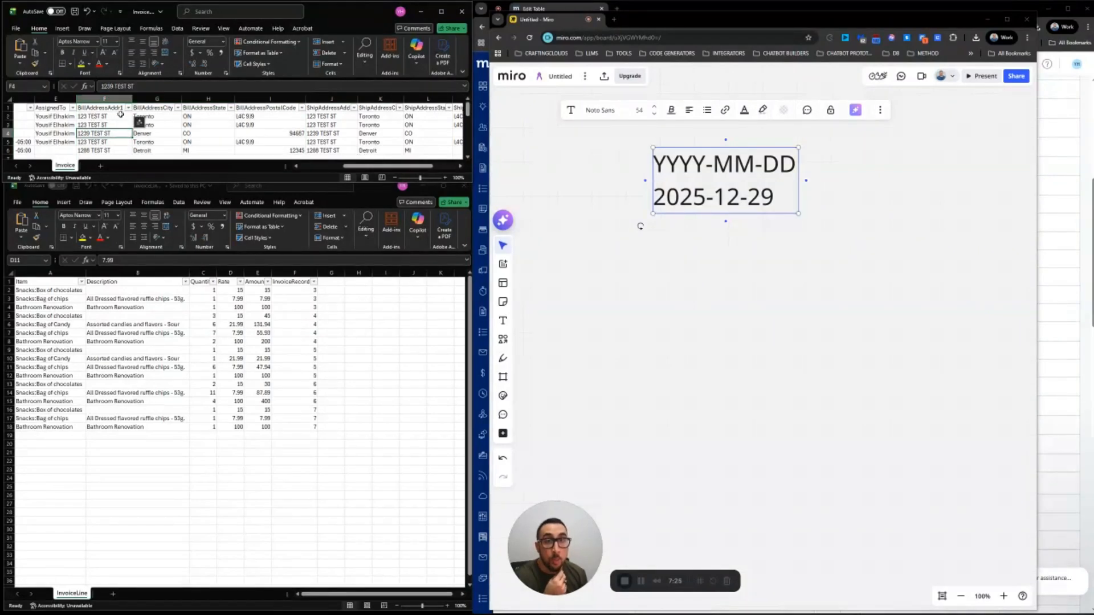
click(158, 116)
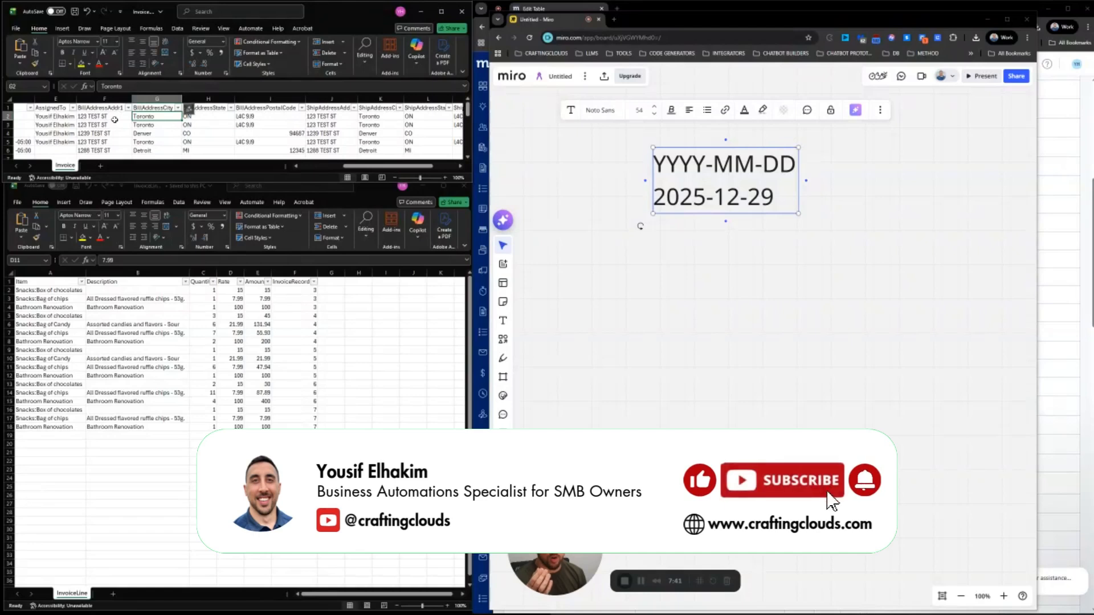
click(98, 117)
click(143, 116)
click(105, 117)
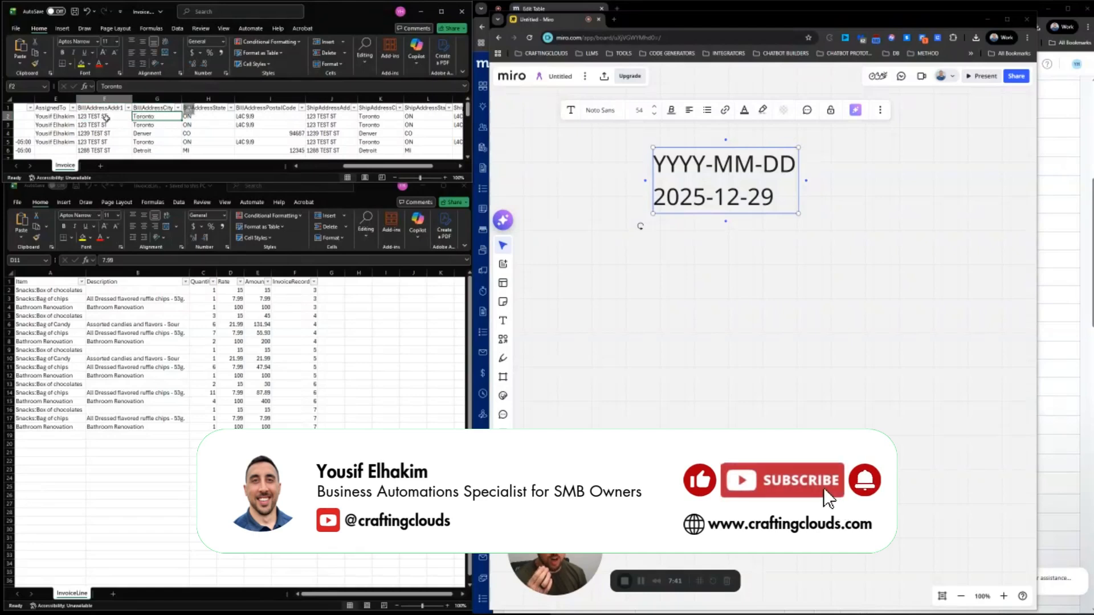
click(142, 117)
click(143, 122)
click(123, 118)
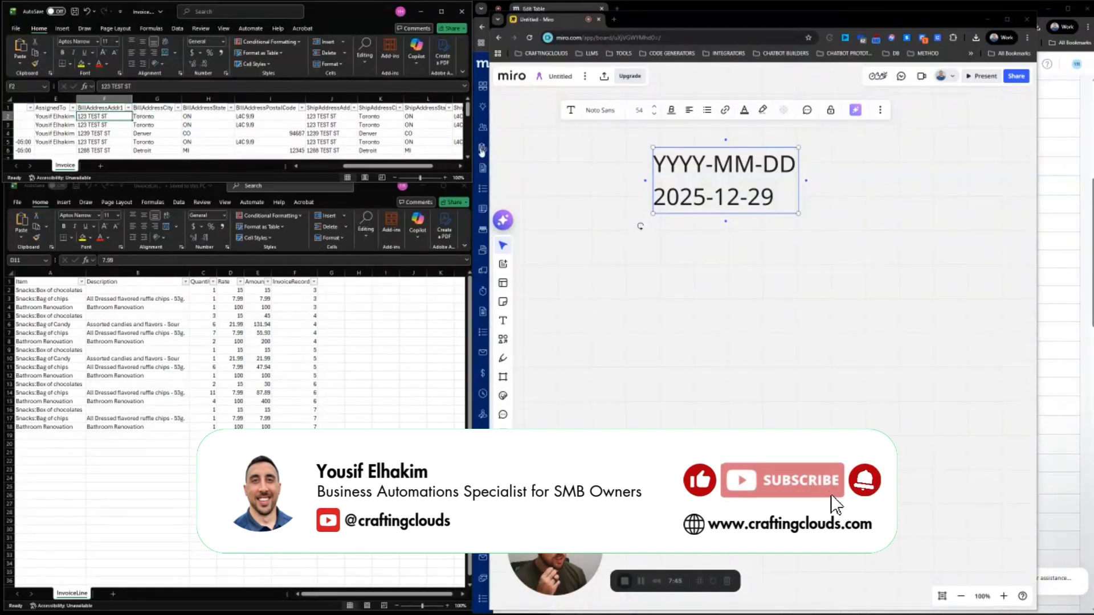
Scroll Method's Invoice field list back to Amount at the top, then return to the Invoice workbook
click(559, 11)
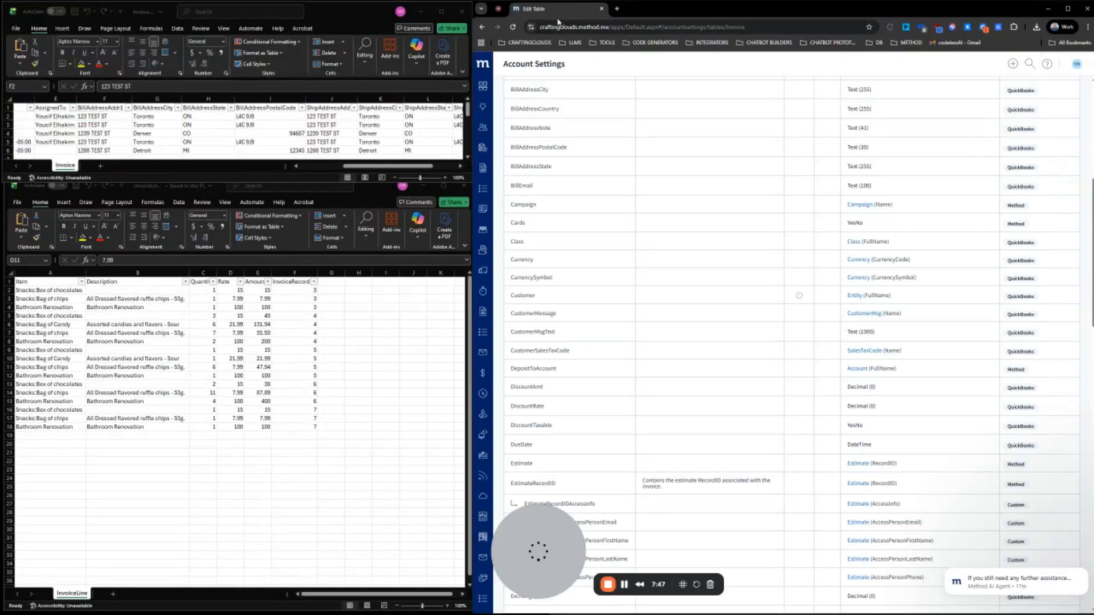
scroll(655, 344, up, 5)
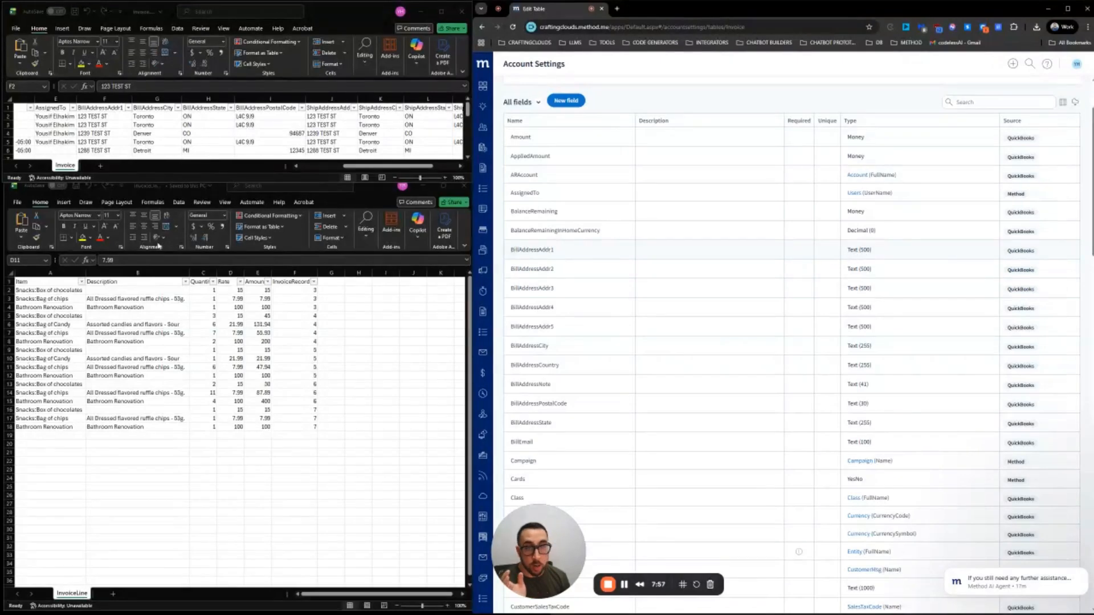
click(103, 118)
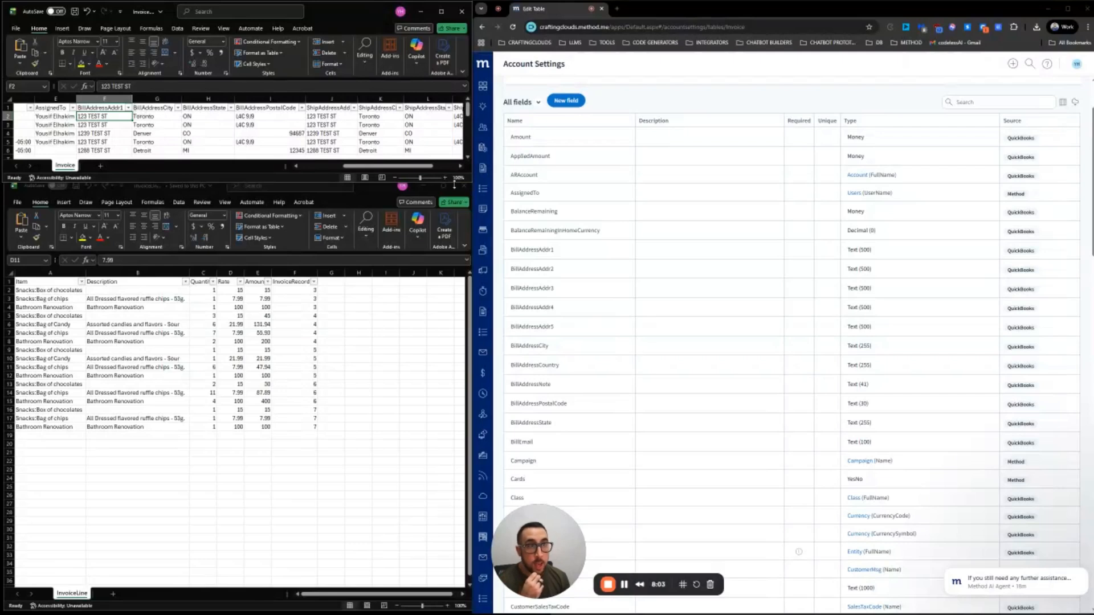
Check row 2's billing city, state, postal code and first shipping street values
click(164, 117)
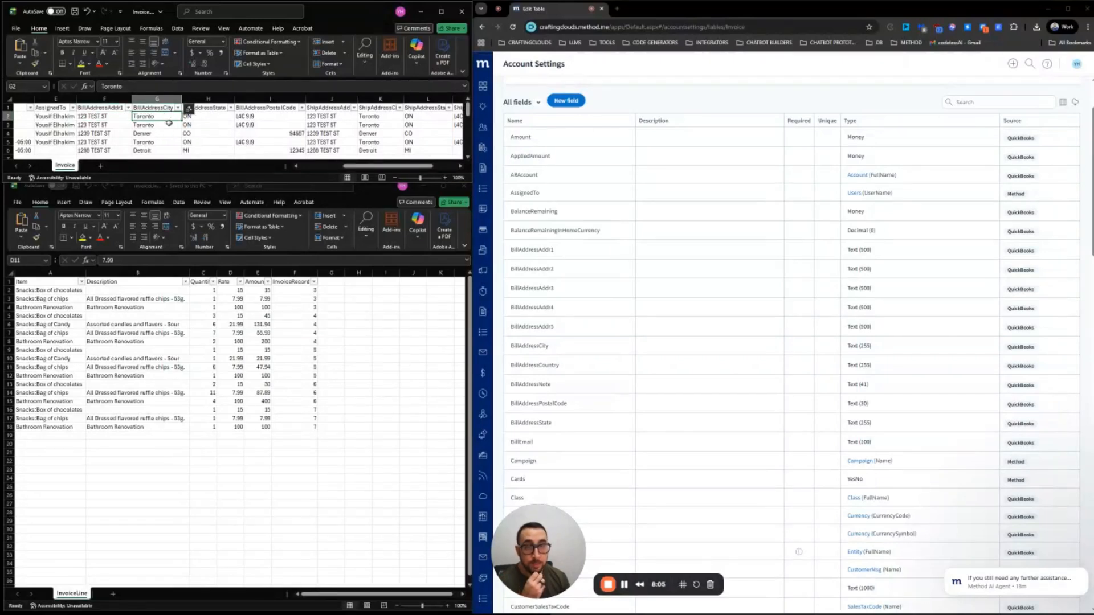
click(202, 117)
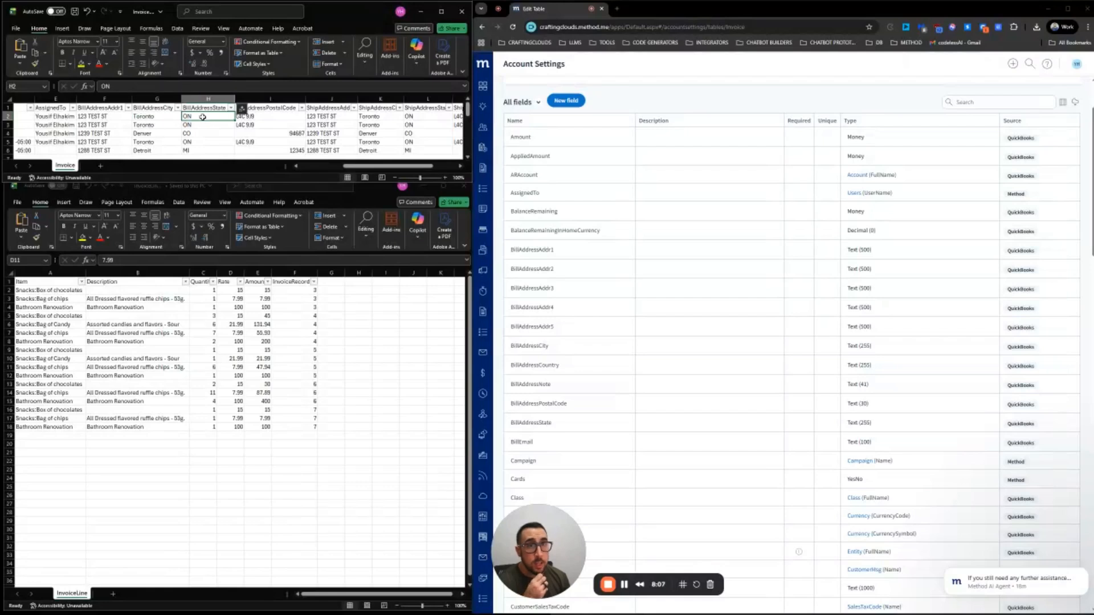
click(263, 116)
click(333, 117)
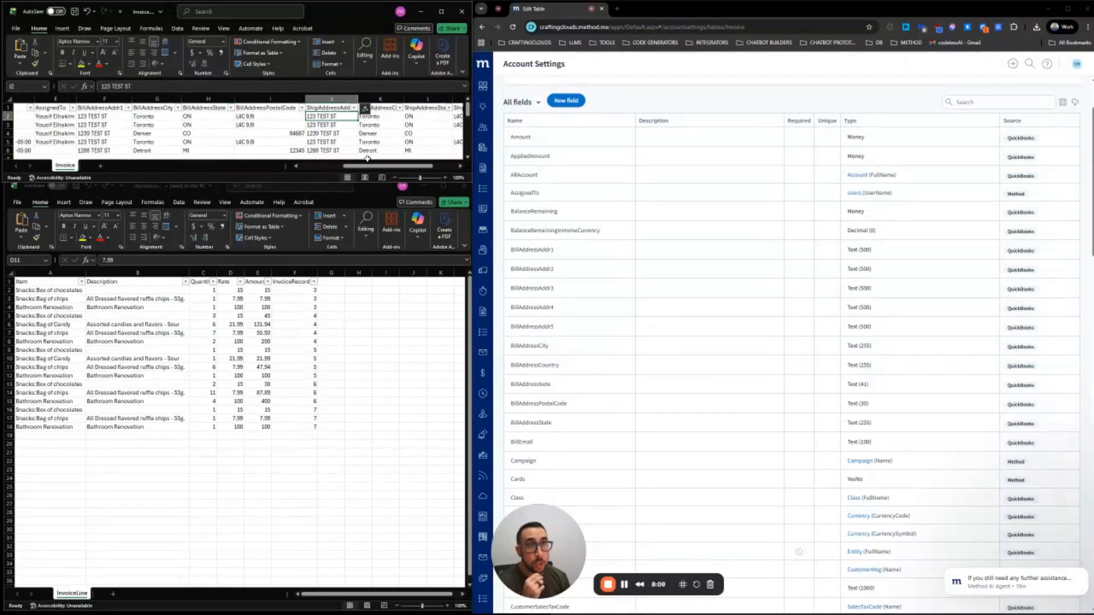
Widen the RecordID column N and open its header cell N1 for editing
drag(384, 167, 408, 167)
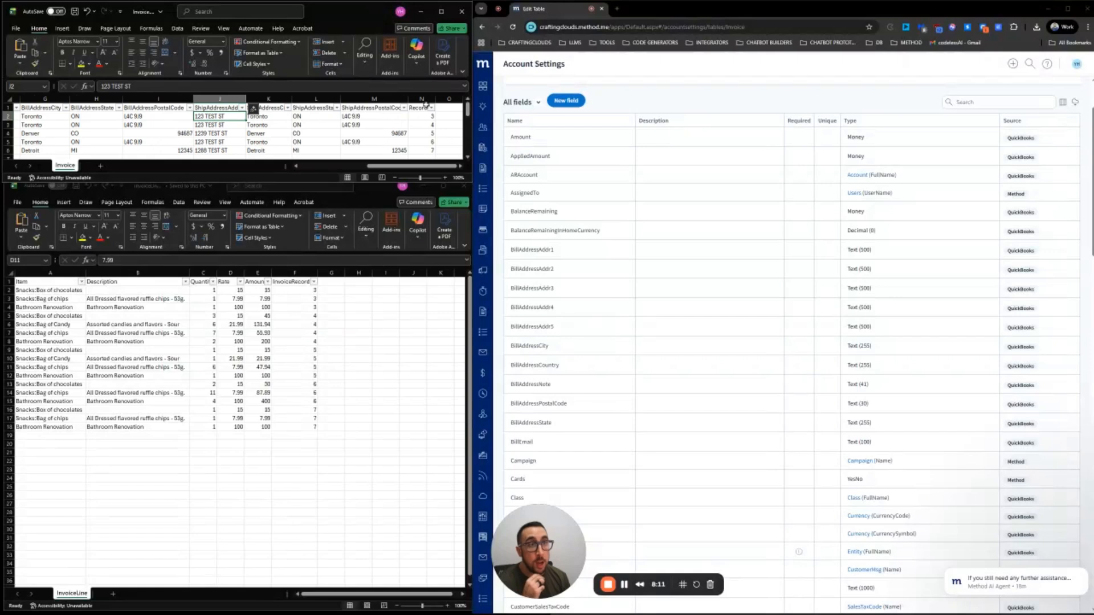
drag(434, 99, 441, 99)
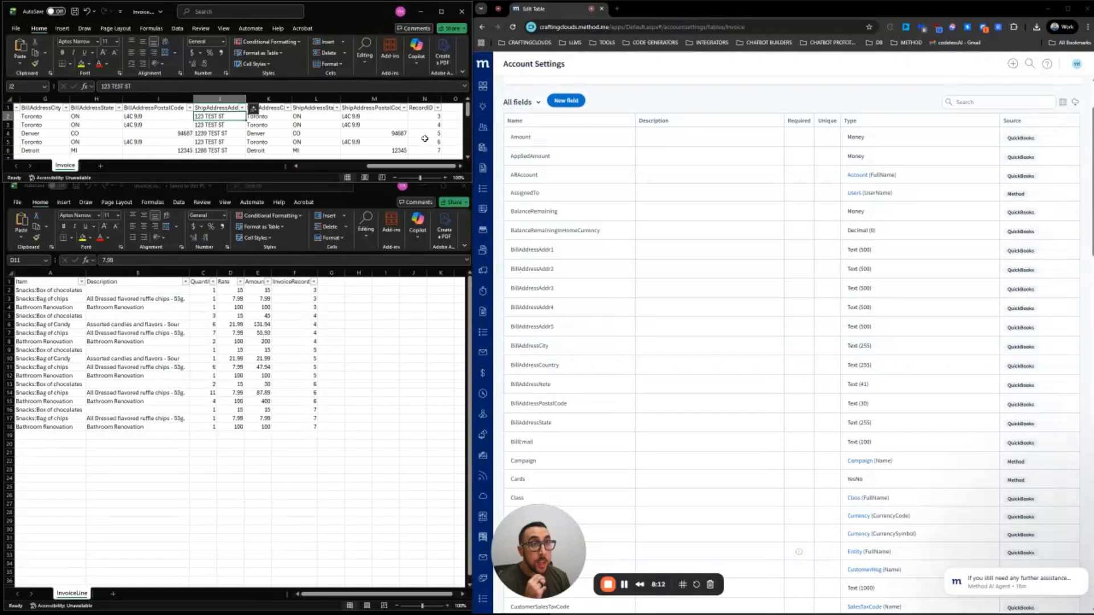
click(317, 270)
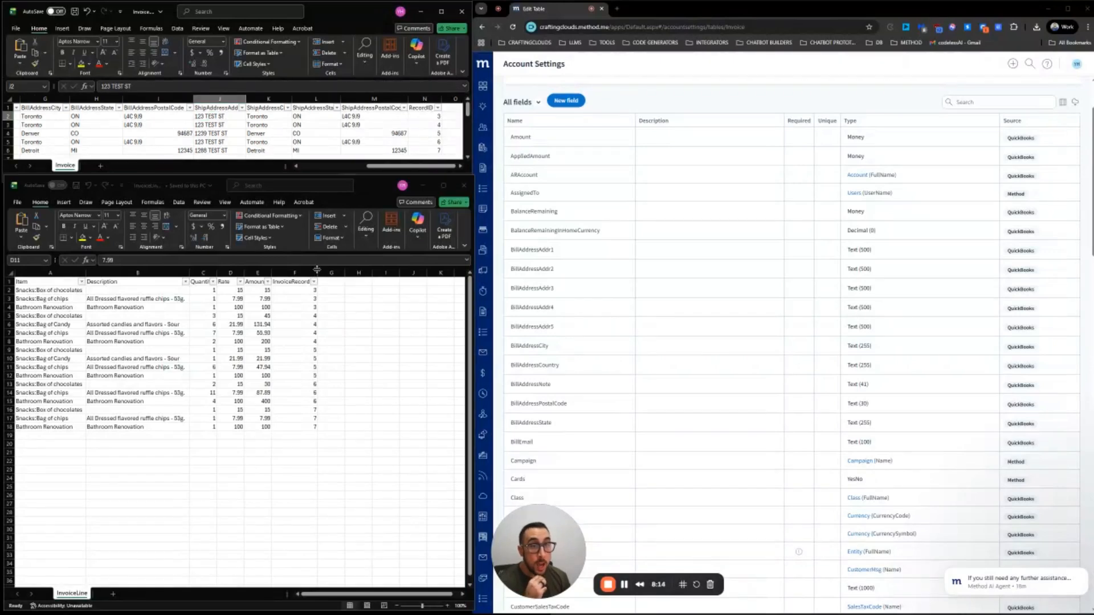
click(432, 94)
click(431, 96)
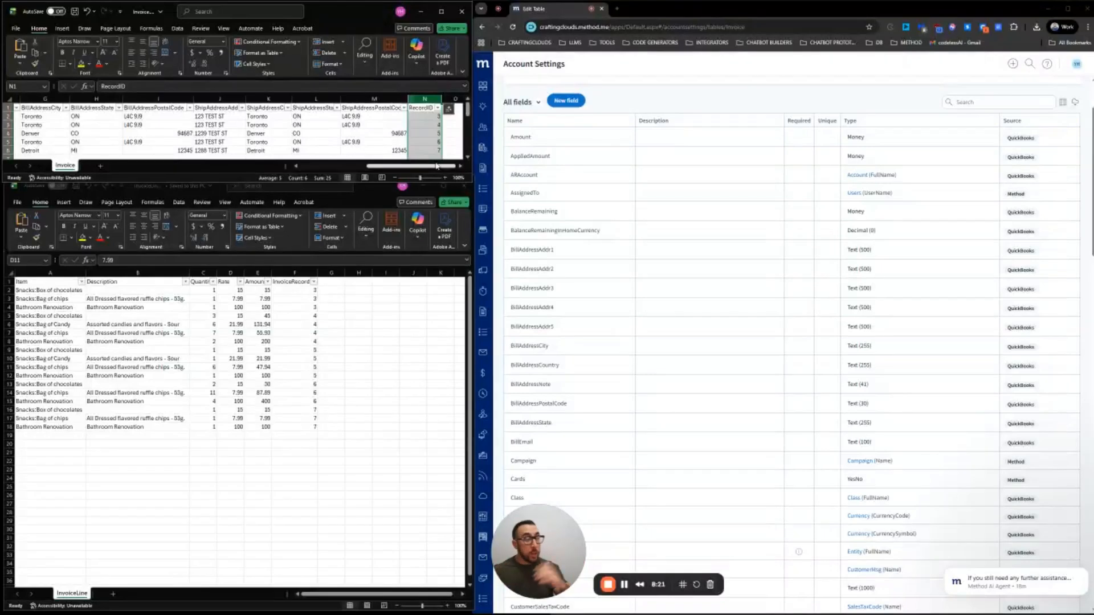
double_click(410, 108)
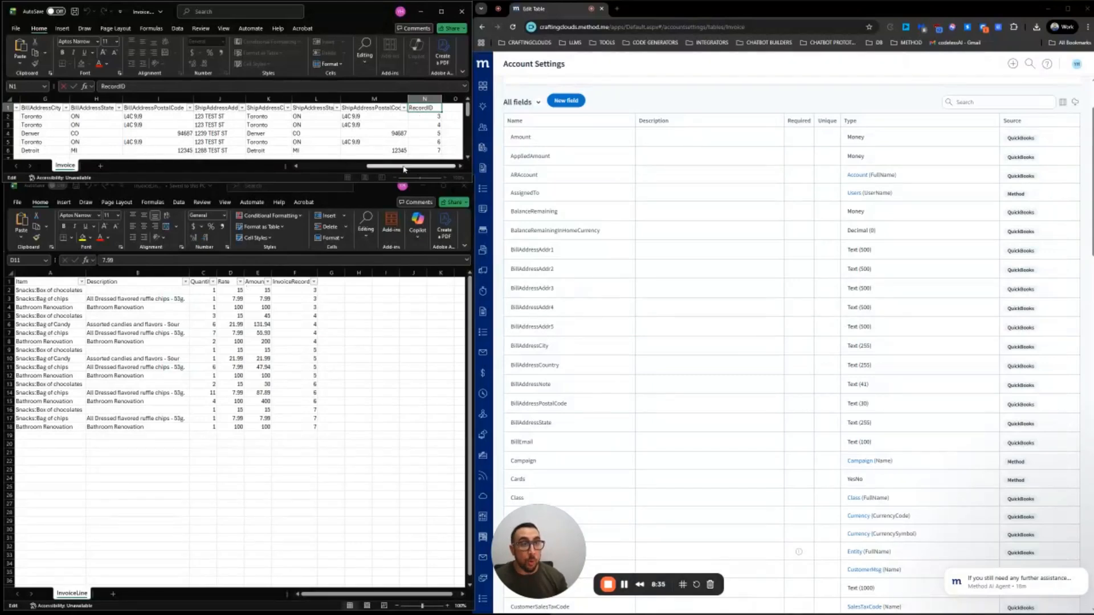
click(364, 168)
drag(364, 168, 332, 167)
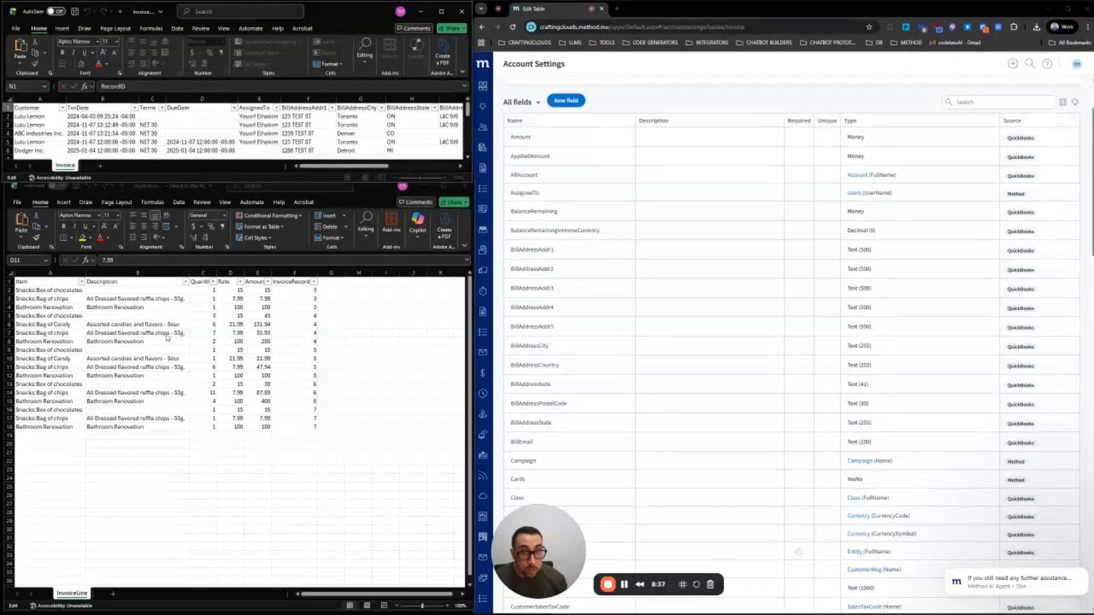
click(144, 194)
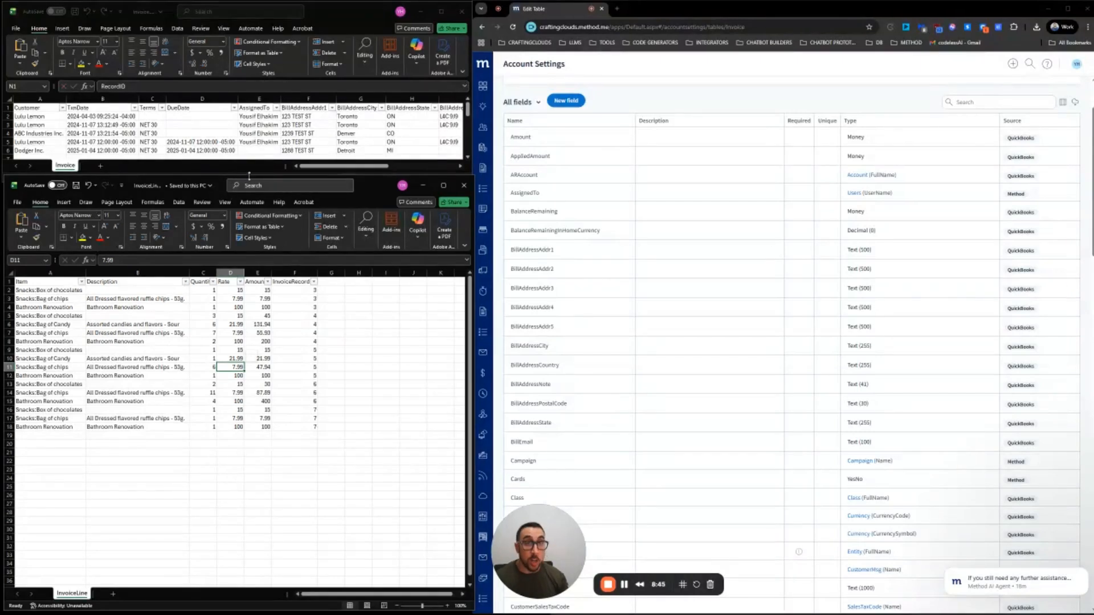
click(118, 16)
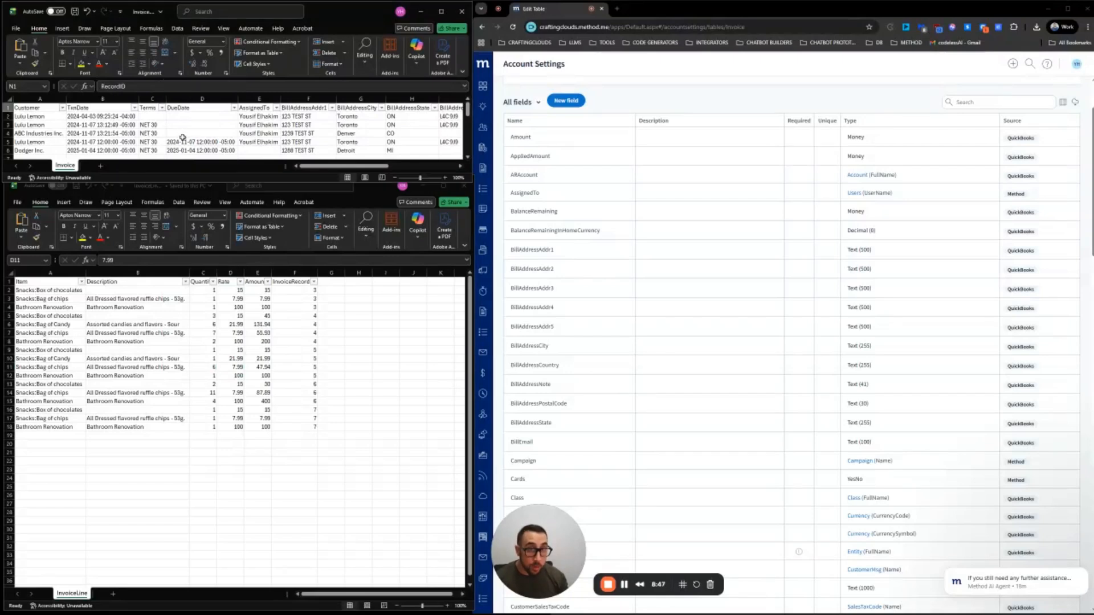
click(189, 192)
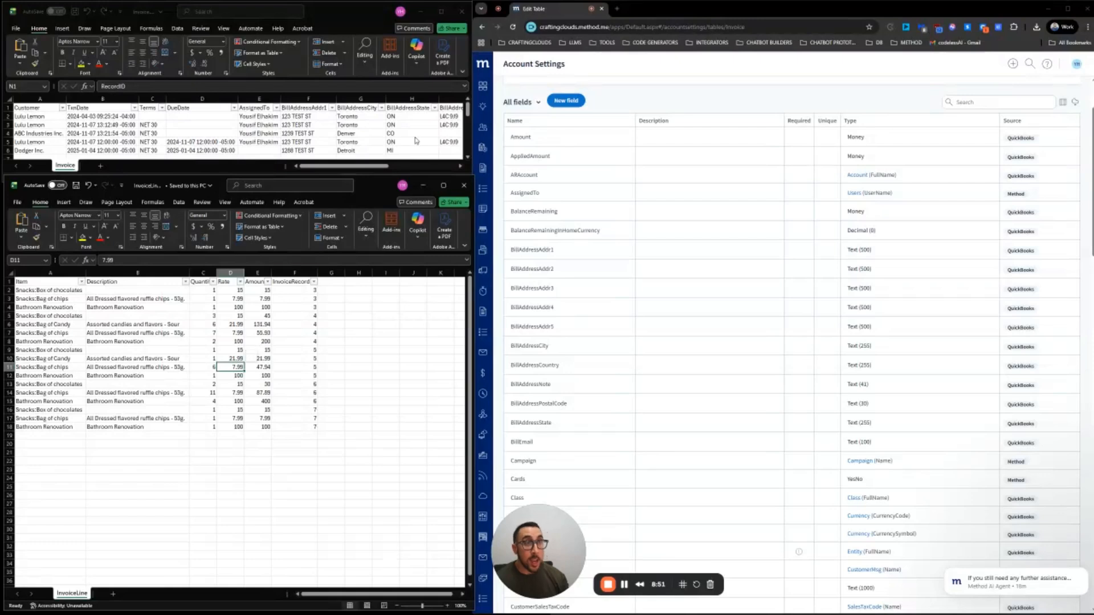
drag(370, 166, 449, 166)
click(405, 99)
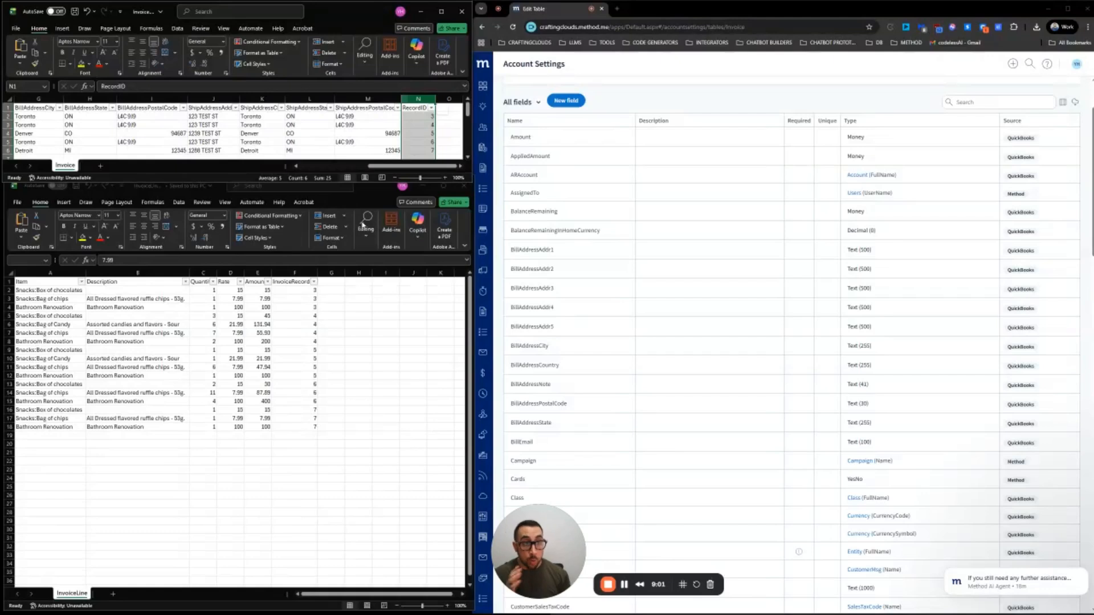
click(296, 274)
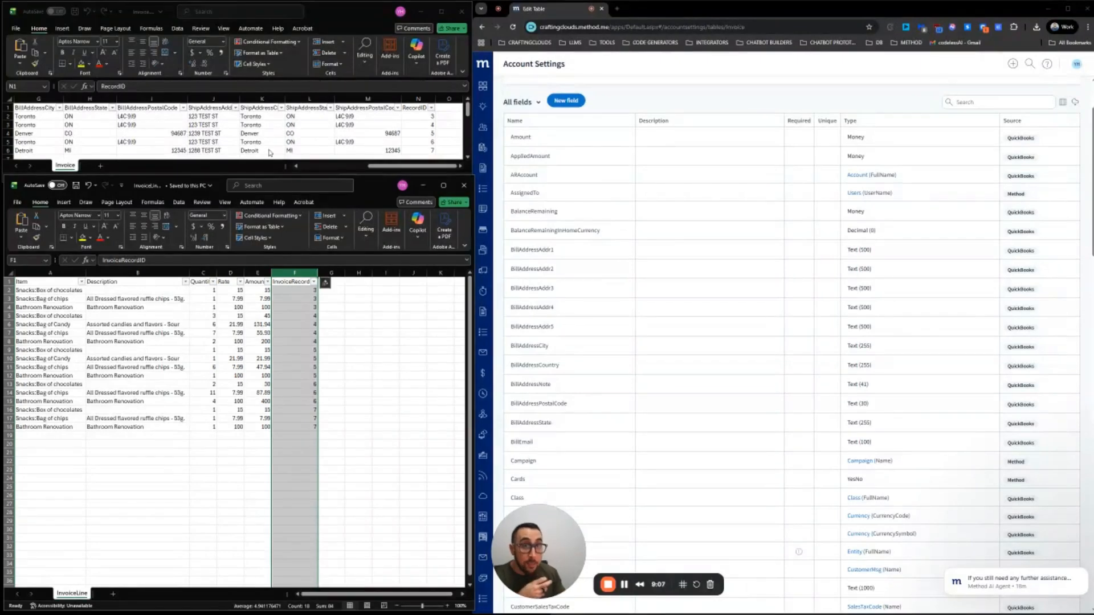
click(271, 169)
scroll(270, 168, left, 3)
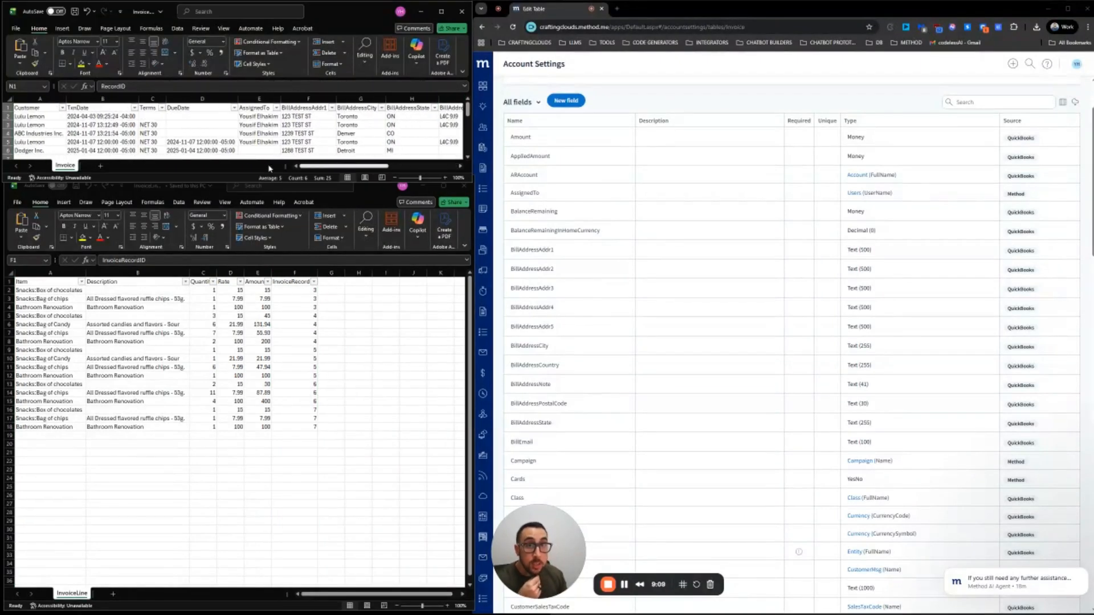
scroll(292, 168, right, 3)
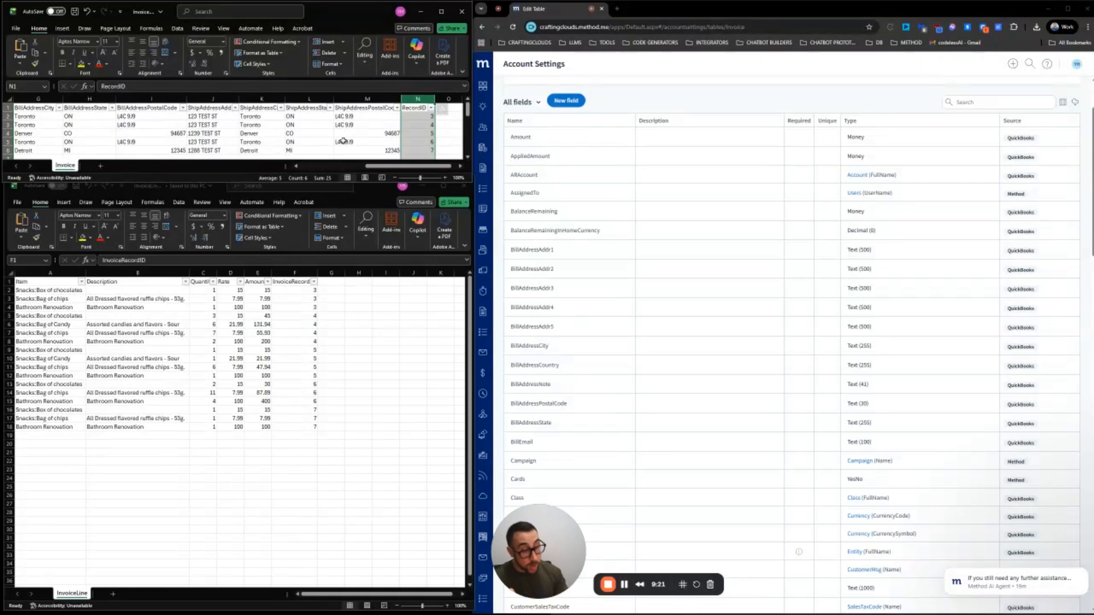
Add a MethodInvoiceRecordID header in InvoiceLine cell G1 and auto-fit column G
click(330, 286)
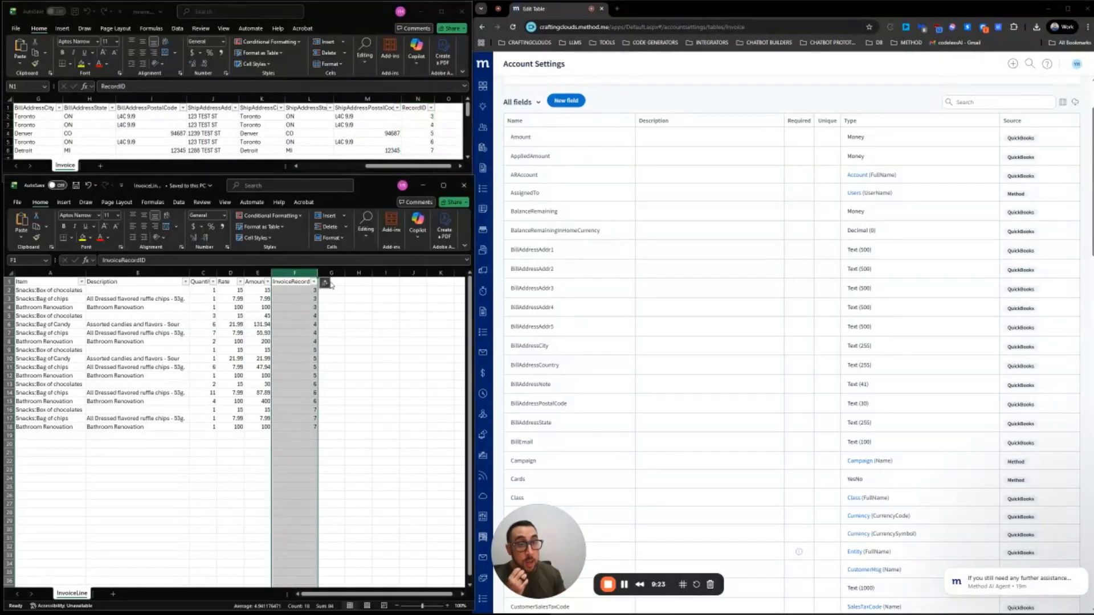
click(330, 285)
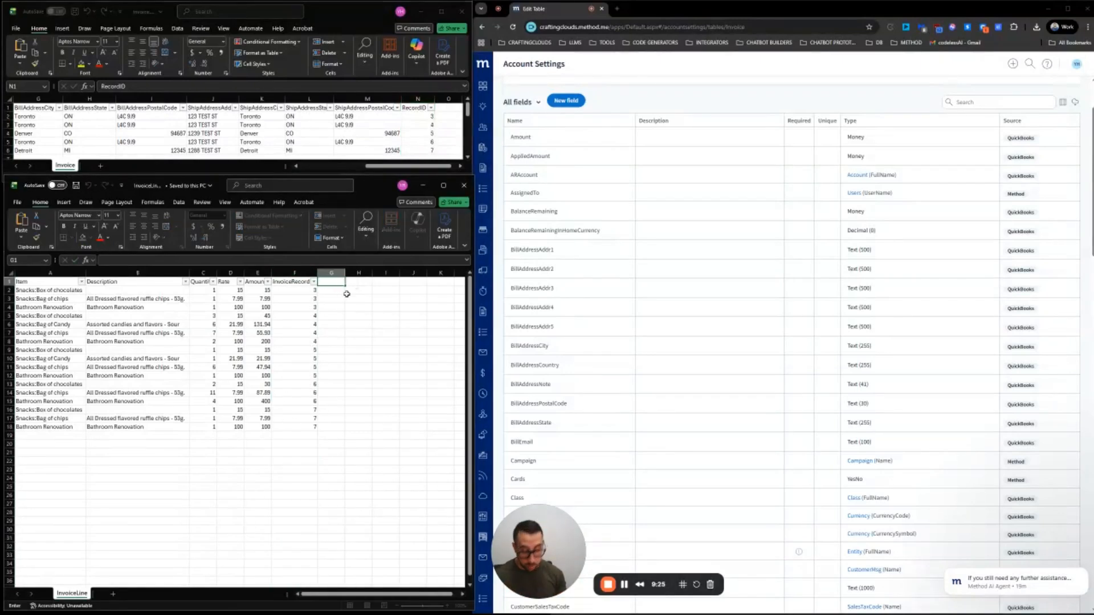
text(Method)
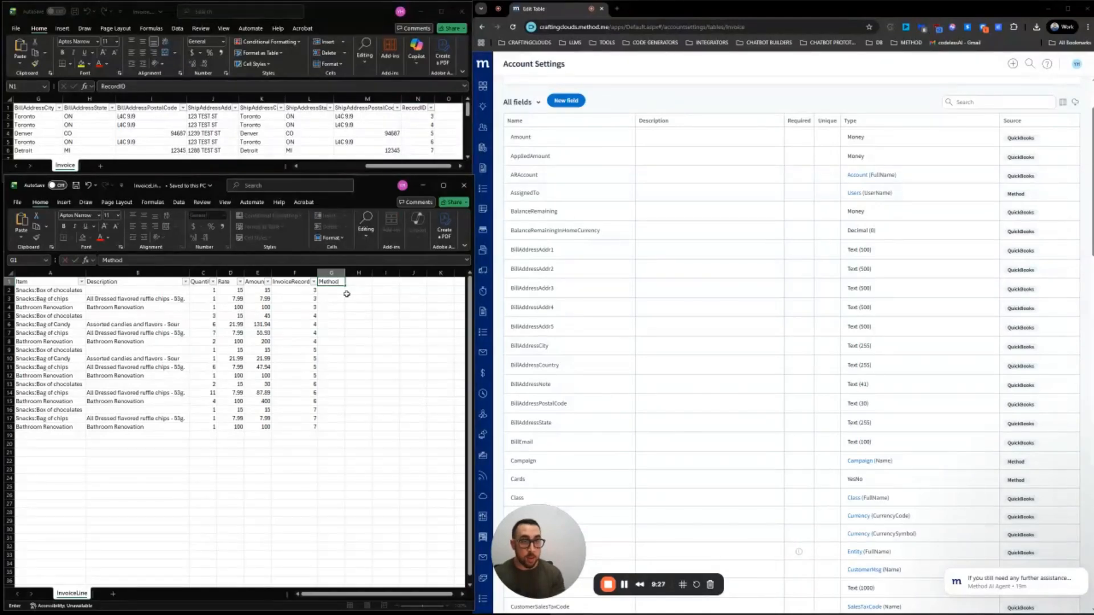
text(InvoiceRecordID)
key(Return)
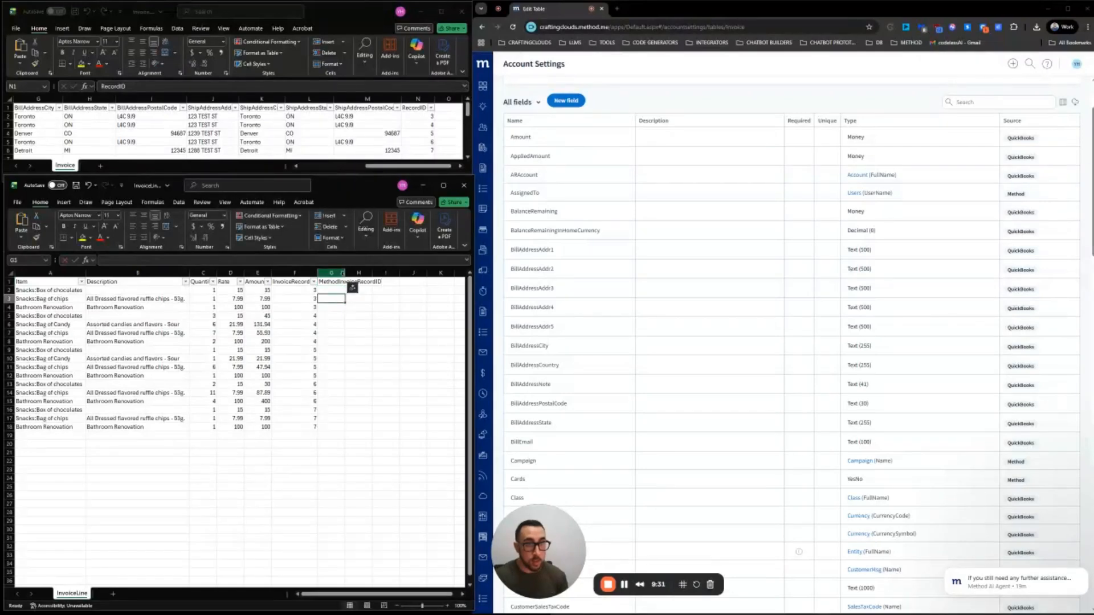
double_click(345, 273)
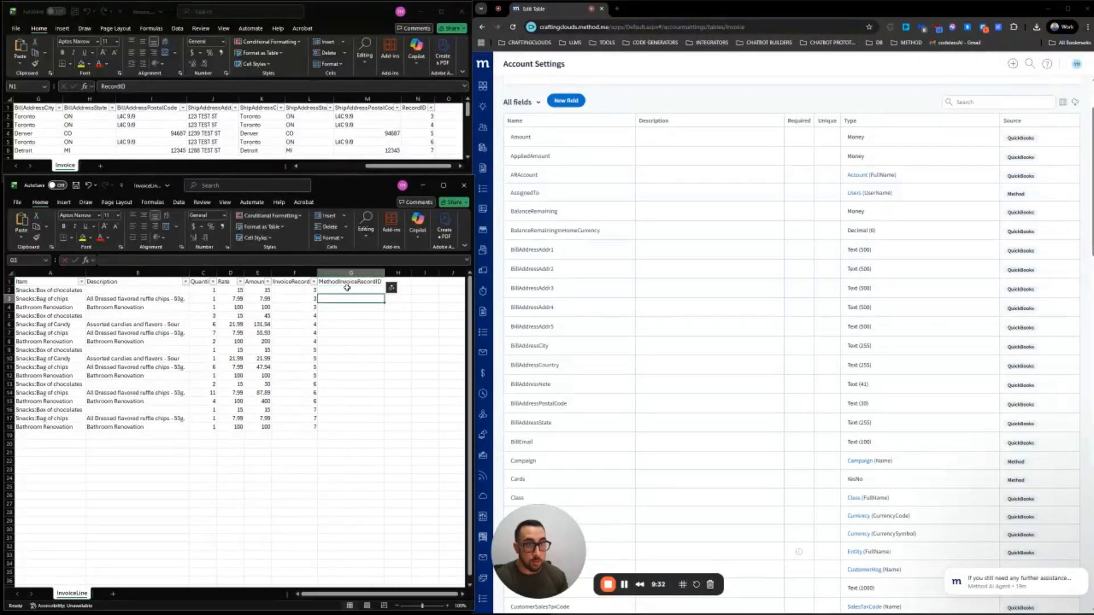
click(297, 292)
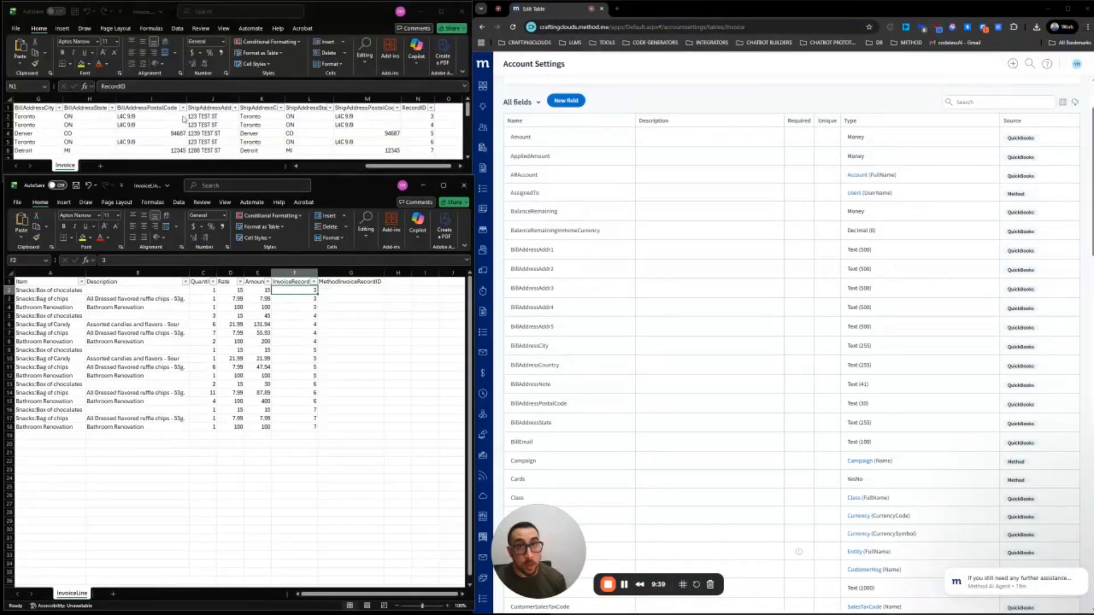
click(160, 131)
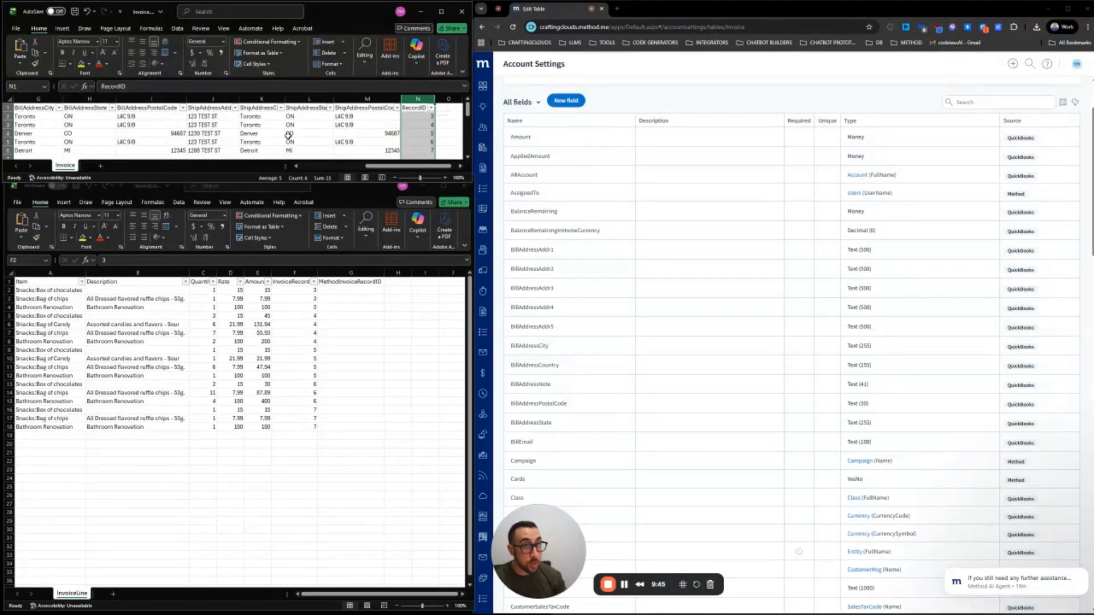
click(339, 292)
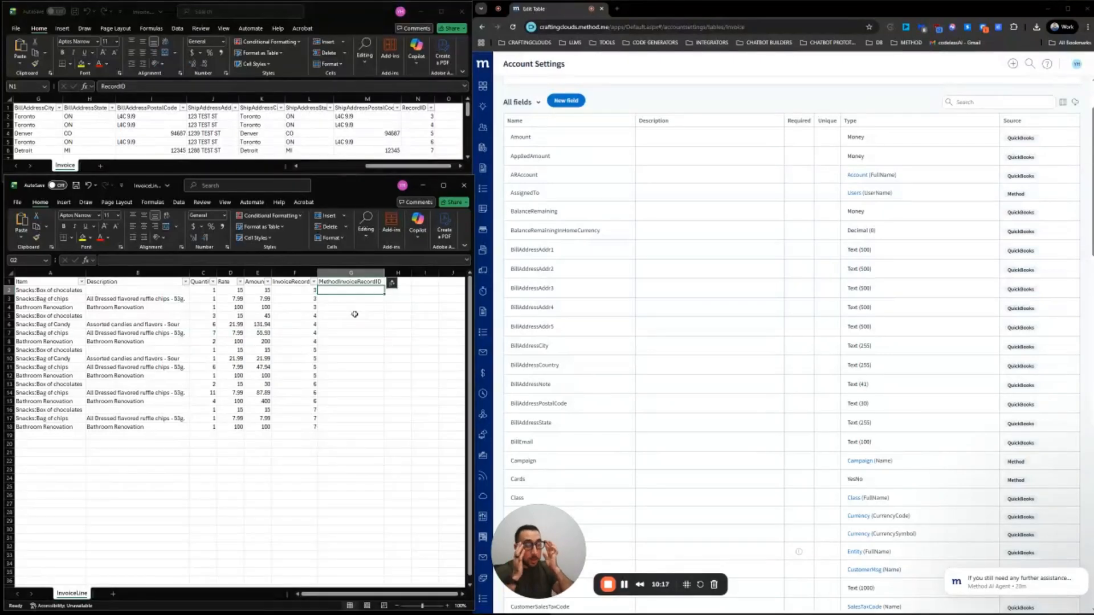
scroll(583, 257, down, 2)
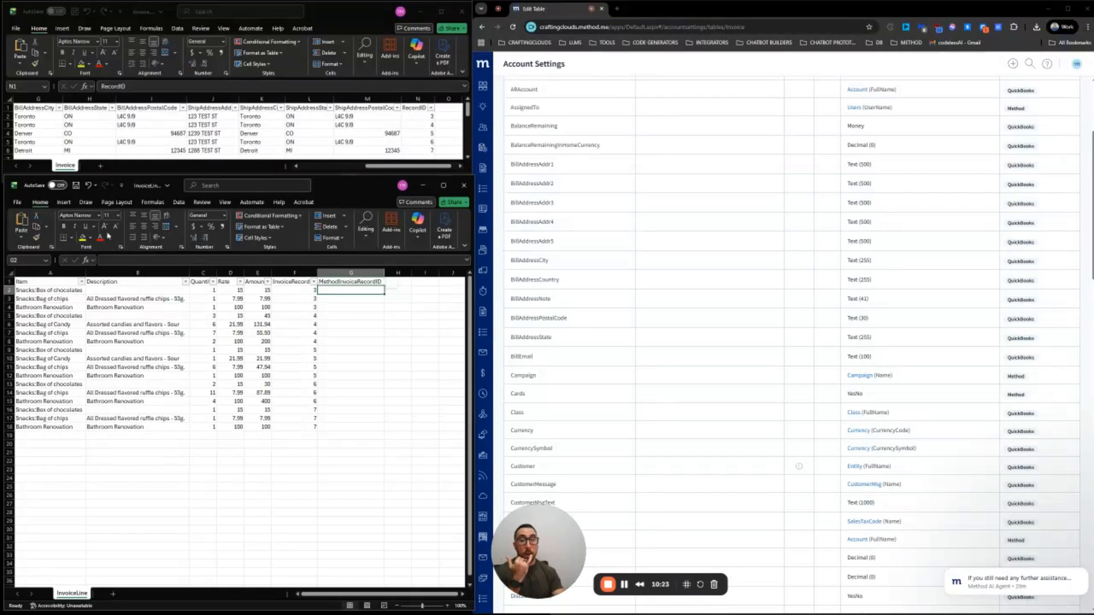
click(45, 107)
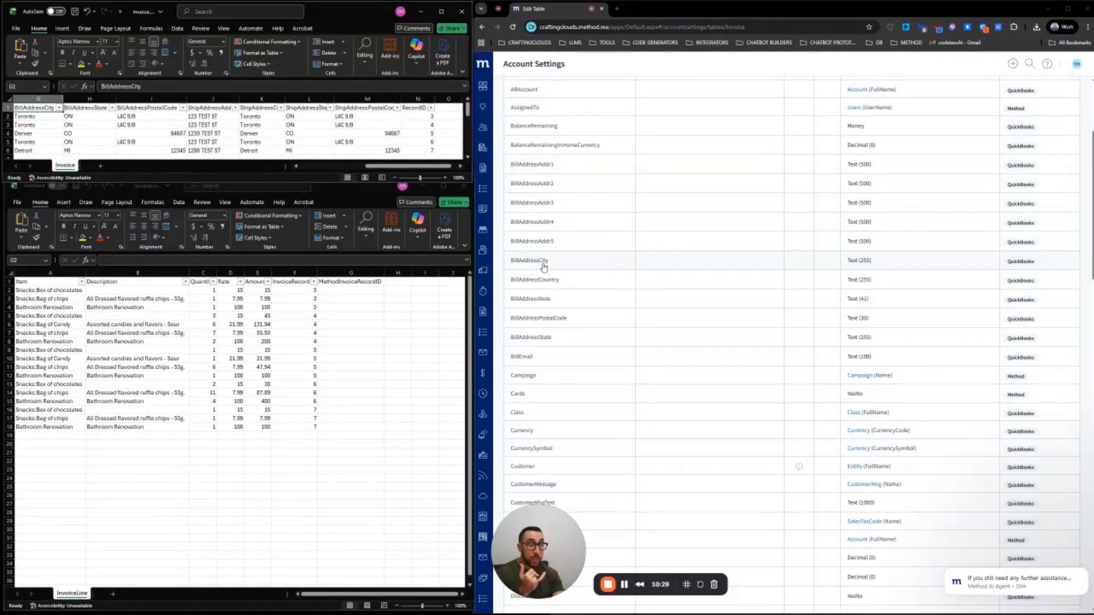
click(161, 108)
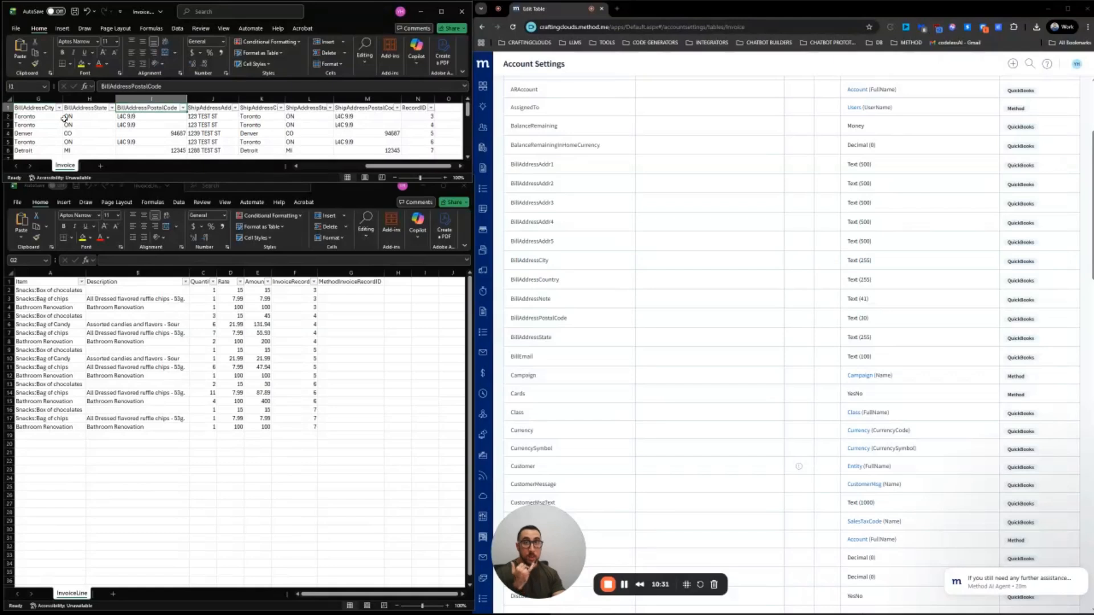
drag(374, 166, 285, 165)
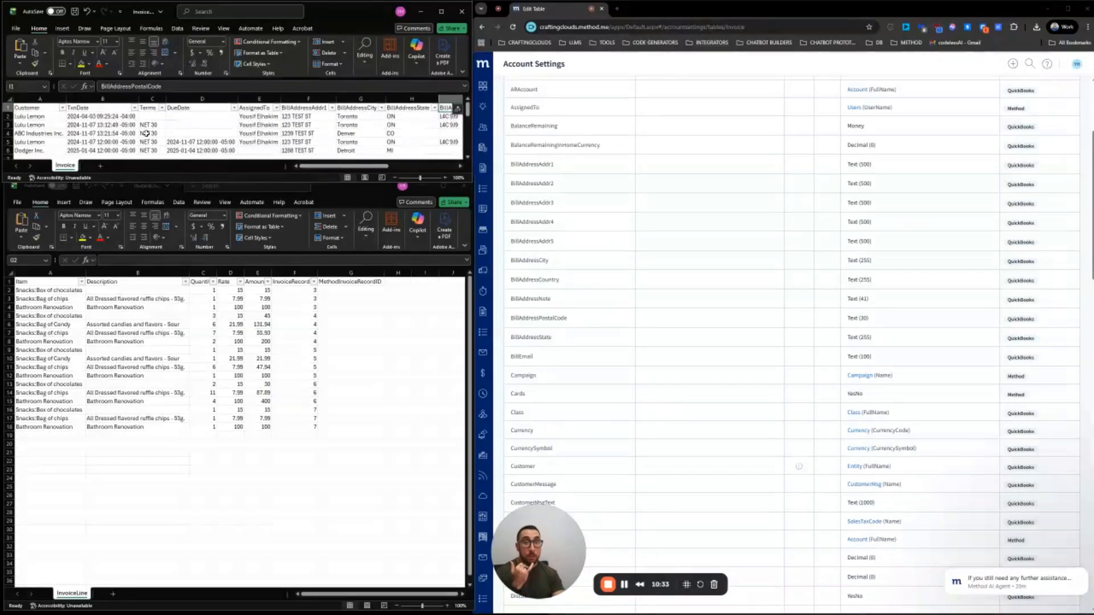
click(50, 118)
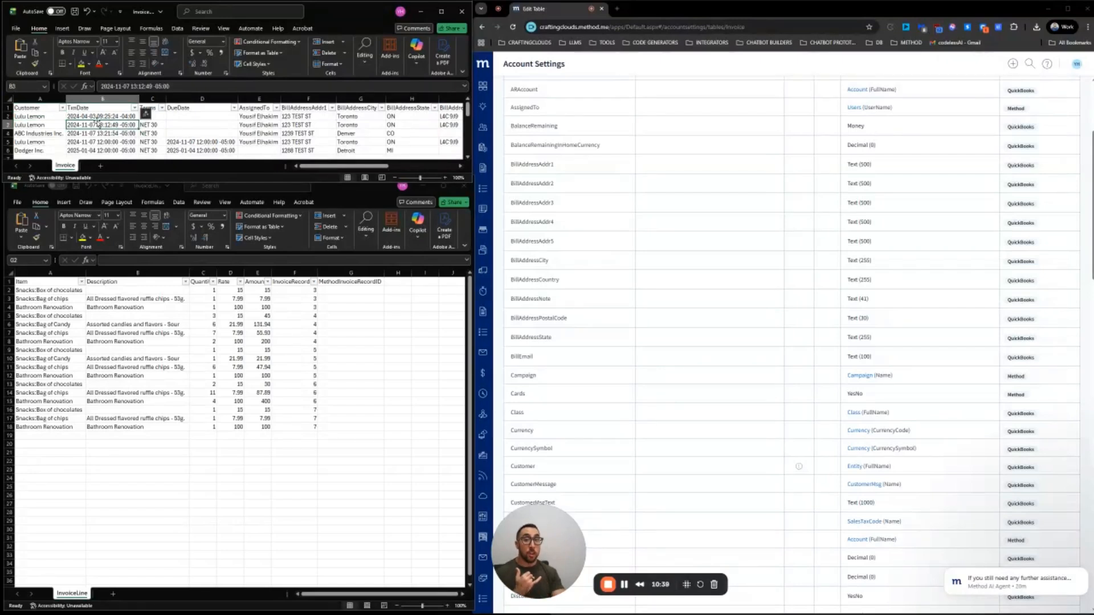
click(98, 116)
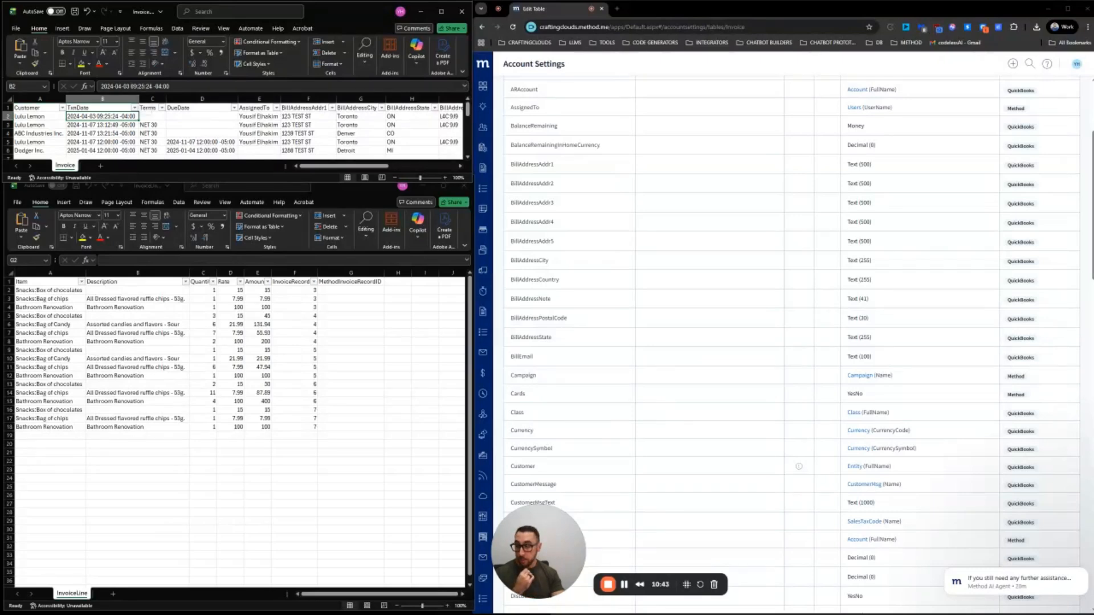
Dock the Miro date-note board as a tab in the main Chrome window, then return to Method's field list
key(alt+Tab)
key(alt+Tab)
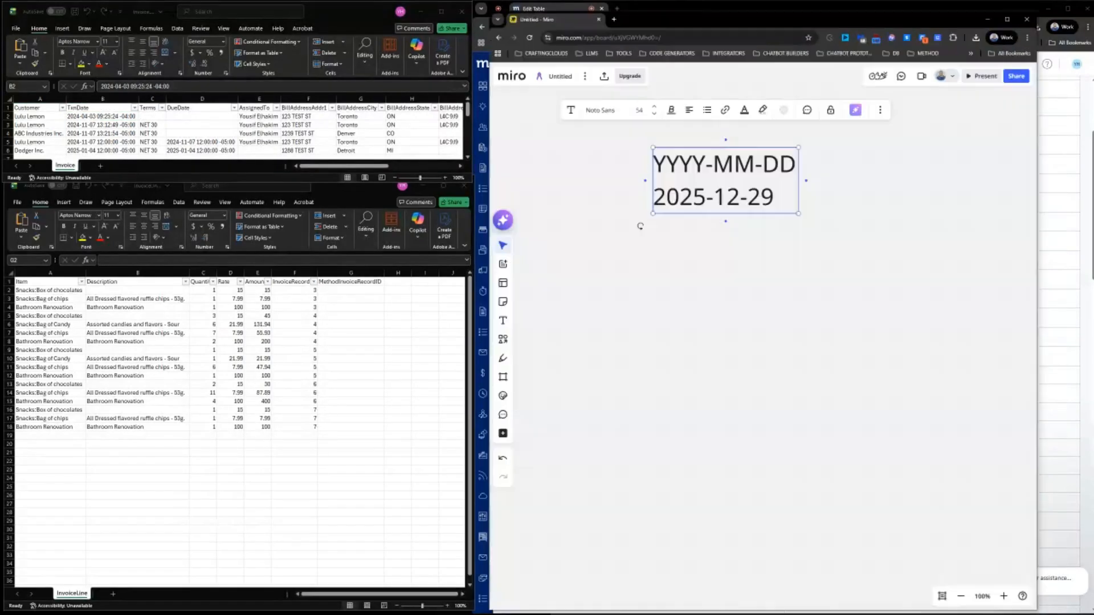
drag(575, 18, 635, 13)
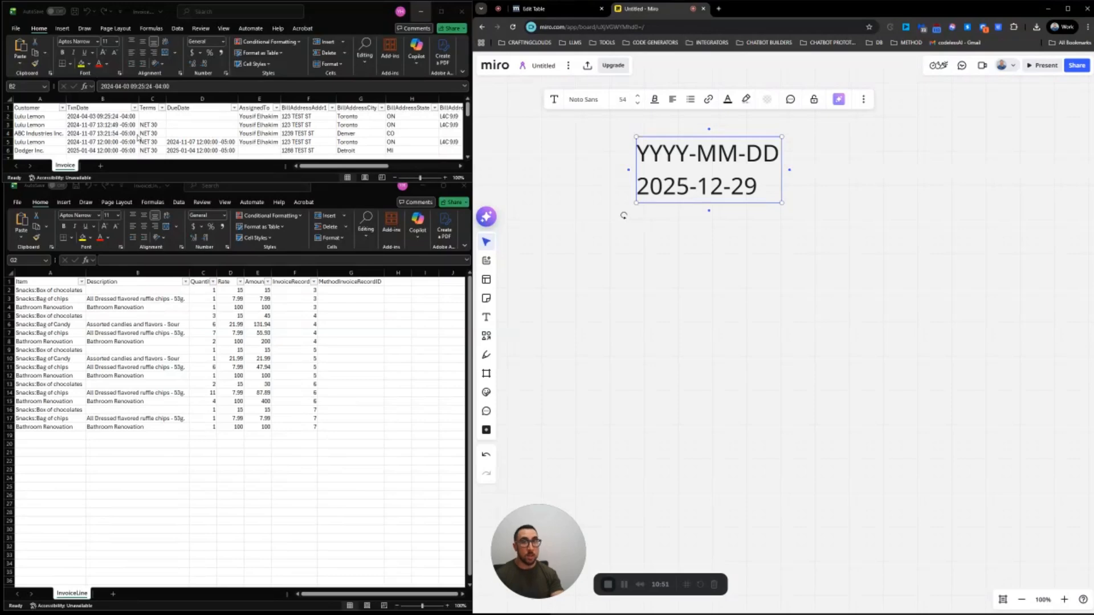
click(555, 10)
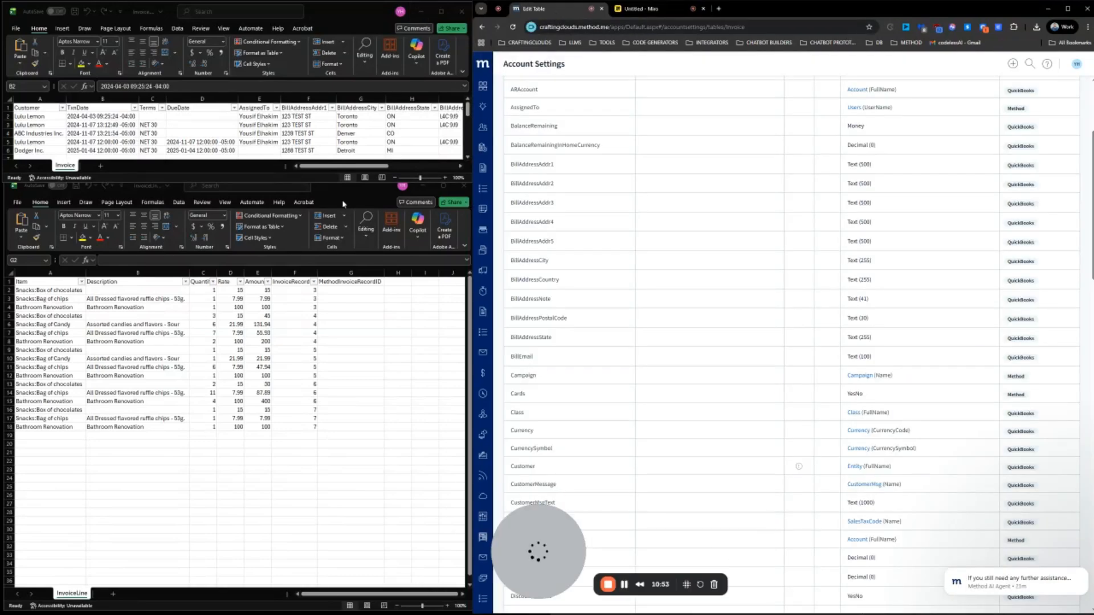
Scroll the Invoice sheet to the RecordID column and open cell N3 to change its 4 to 3
click(300, 117)
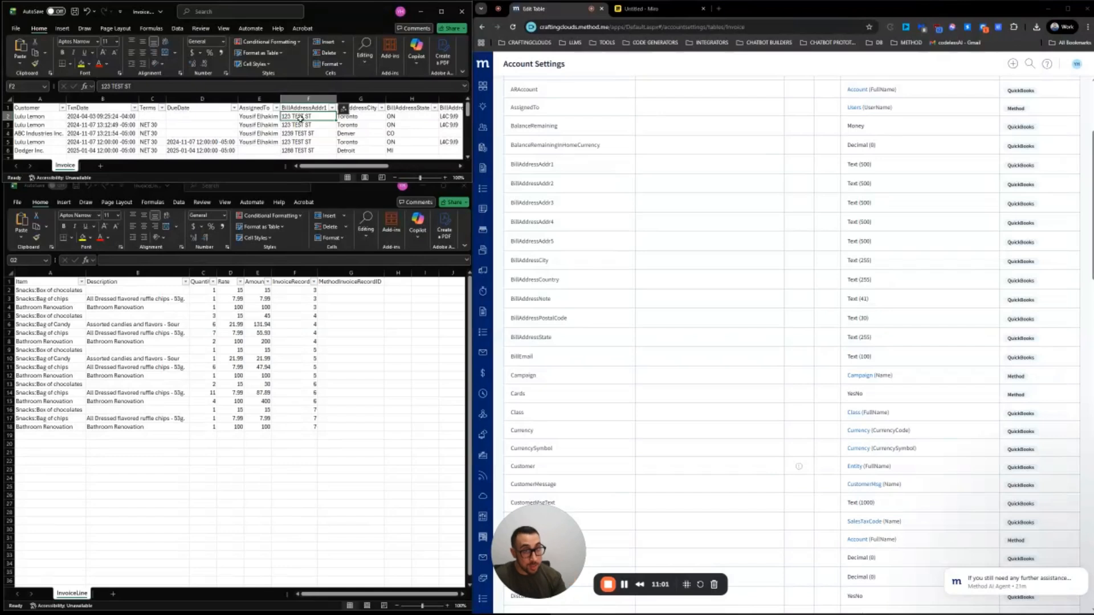
drag(312, 167, 391, 164)
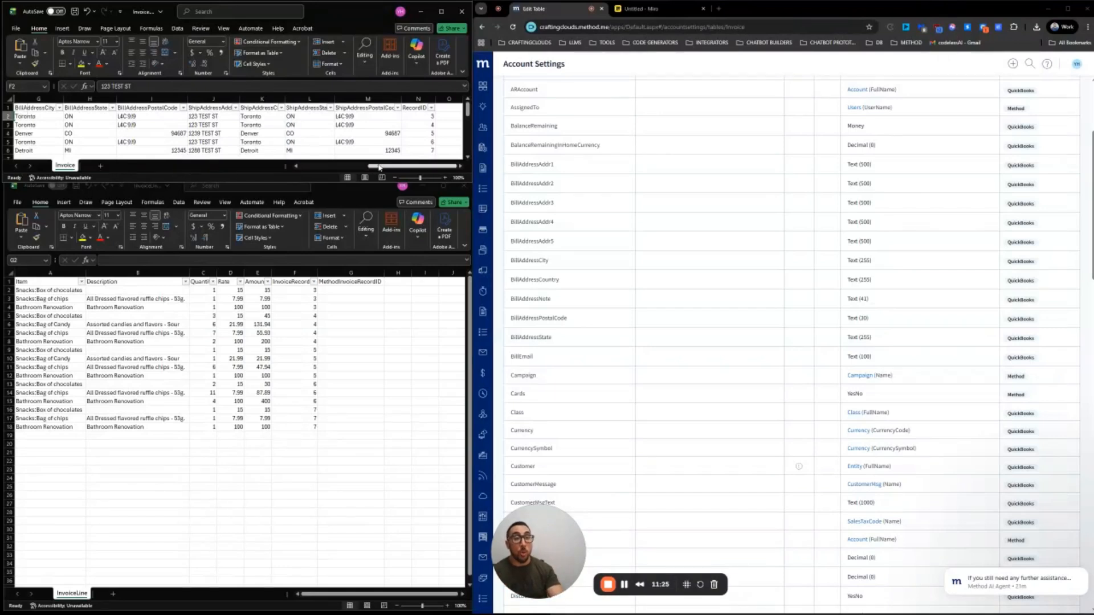
drag(391, 166, 318, 168)
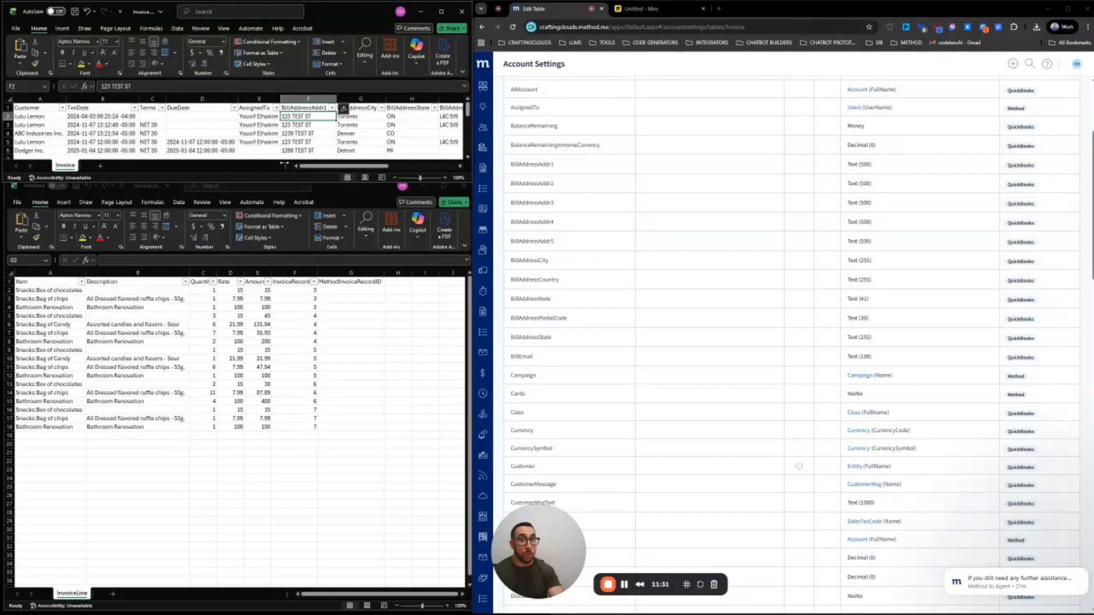
drag(315, 167, 386, 167)
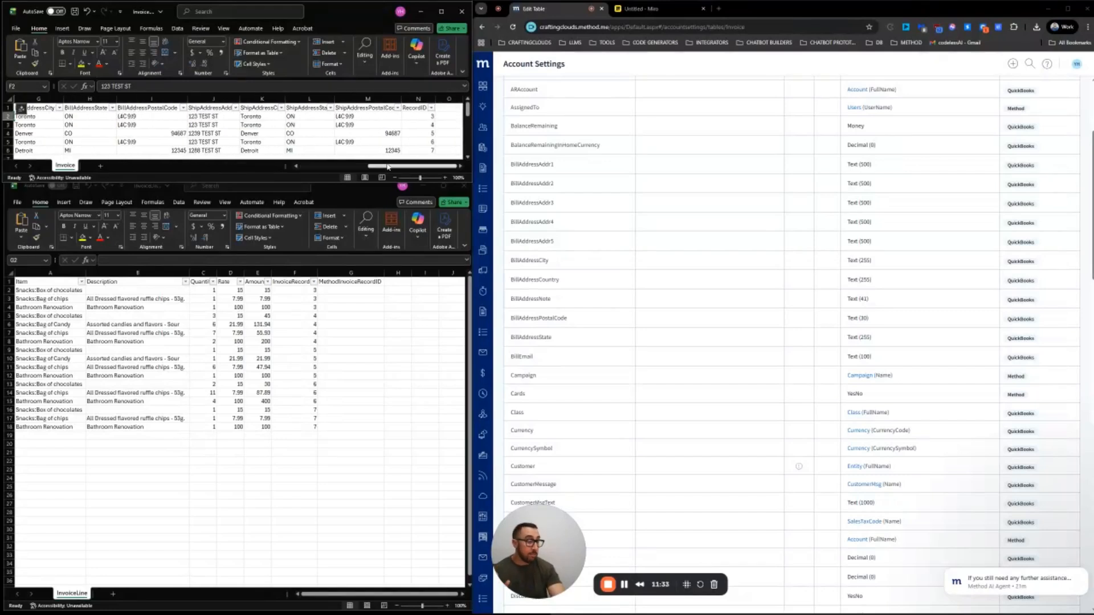
click(424, 96)
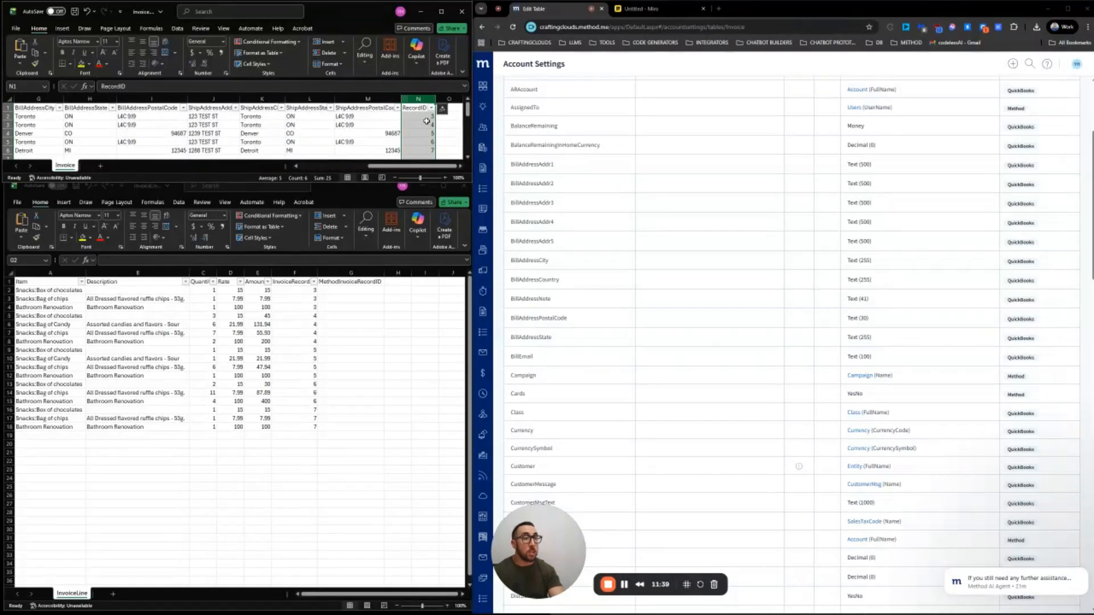
double_click(426, 123)
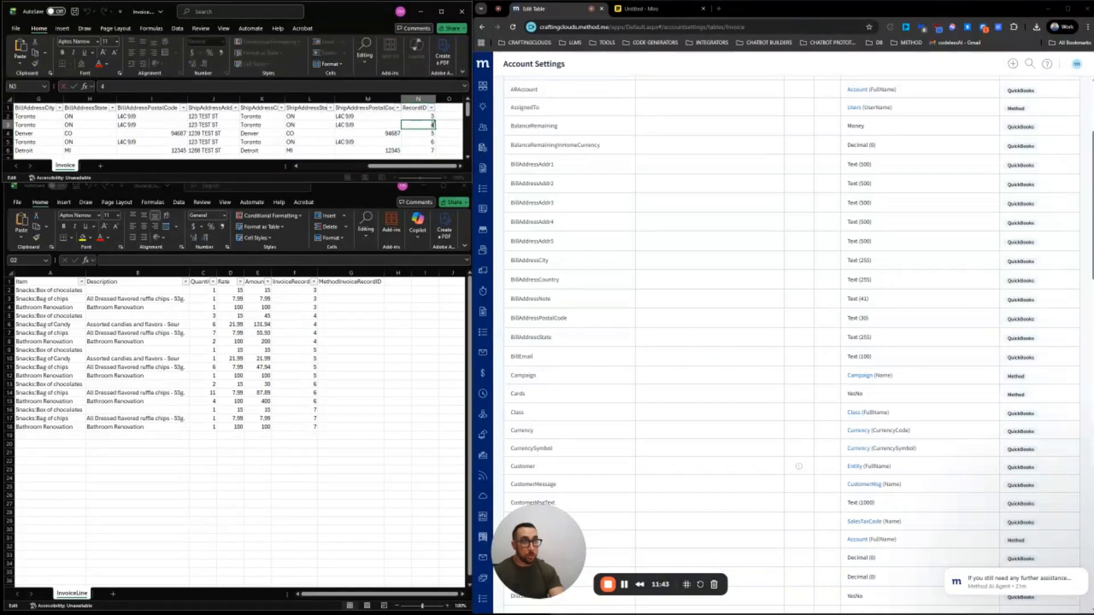
Commit the RecordID value 3, then highlight duplicate values in the RecordID column in red
key(Return)
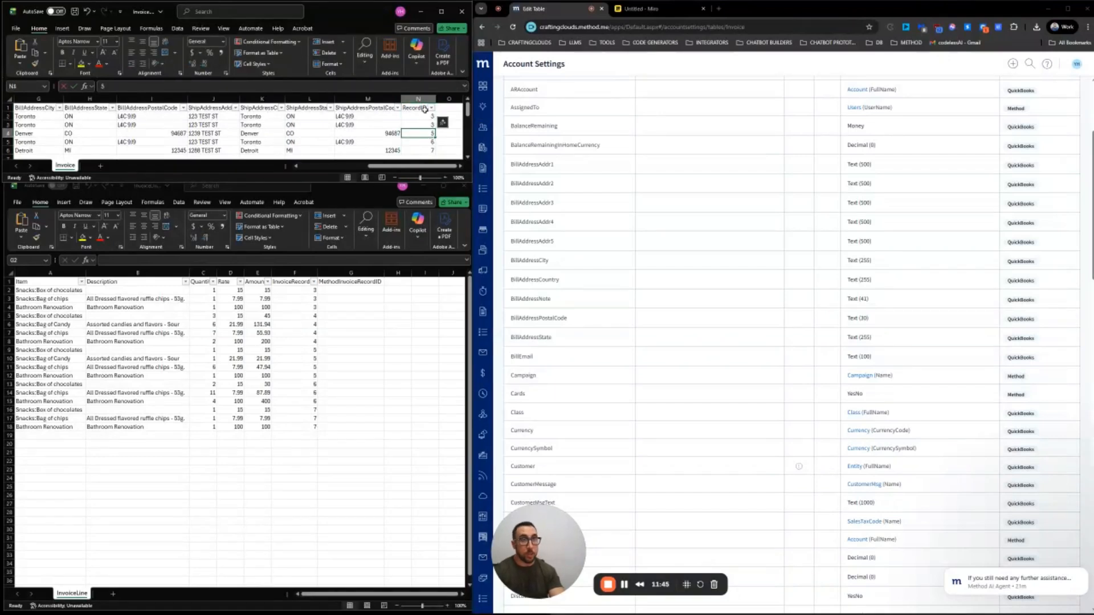
click(418, 99)
click(268, 42)
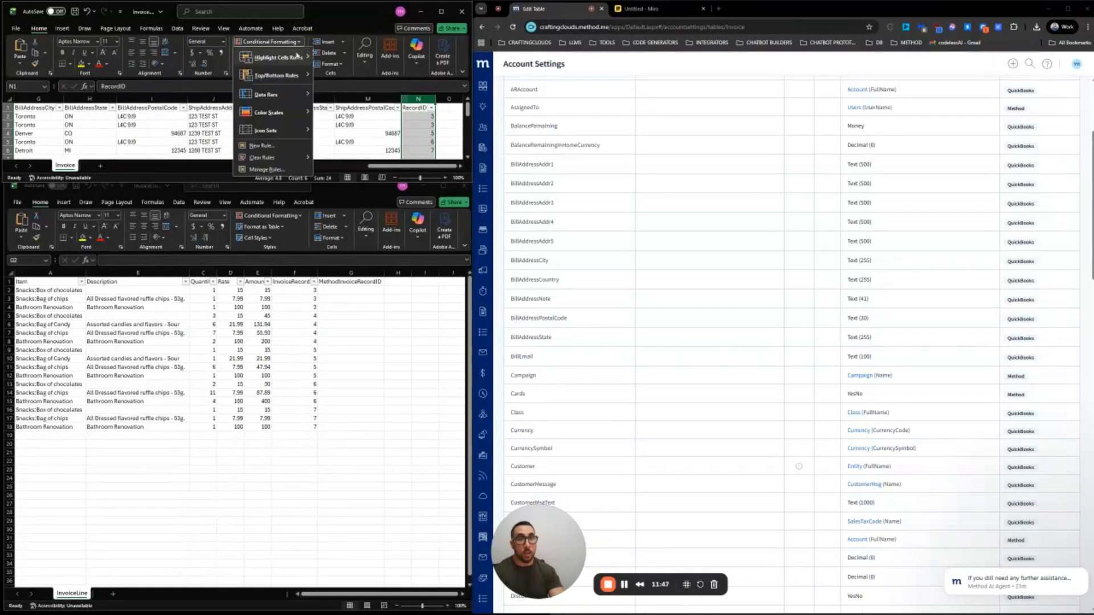
mouse_move(297, 55)
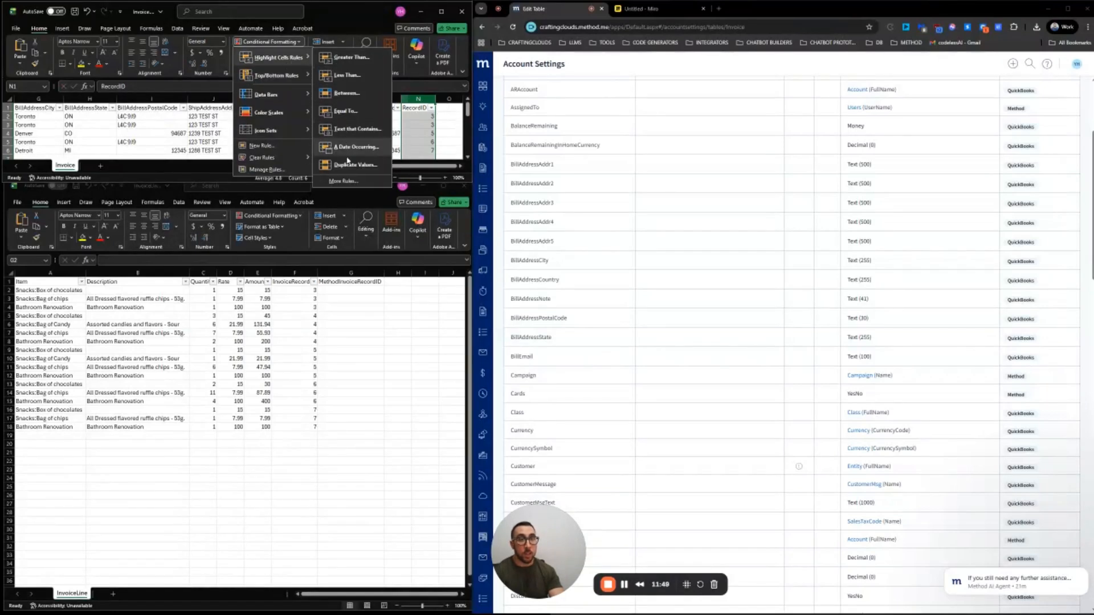
click(348, 164)
click(431, 217)
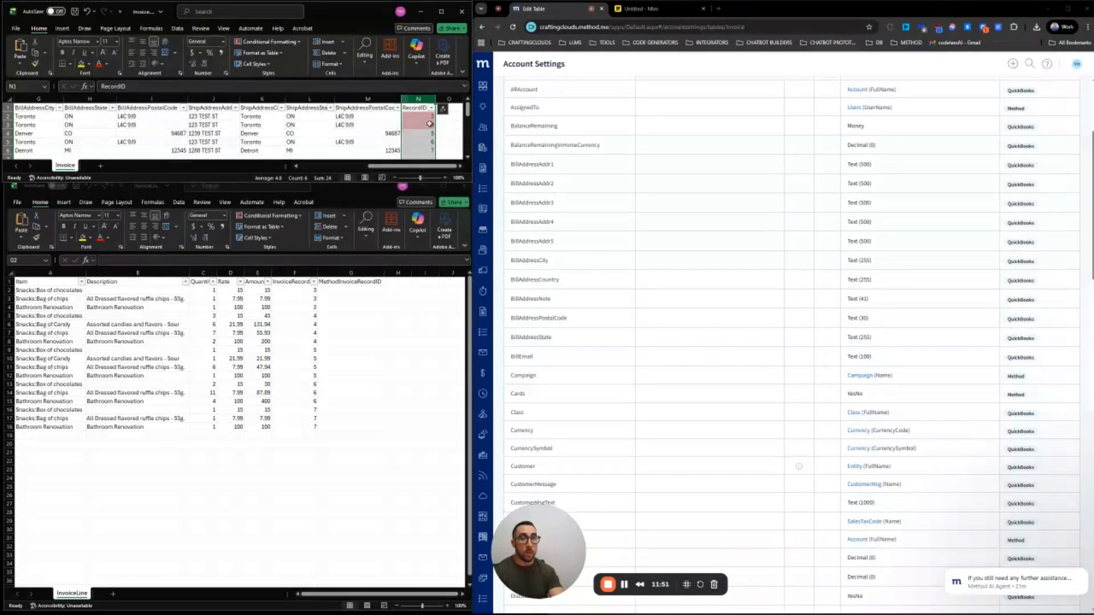
Filter the RecordID column by the pink highlight, leaving only the two duplicate rows
click(429, 124)
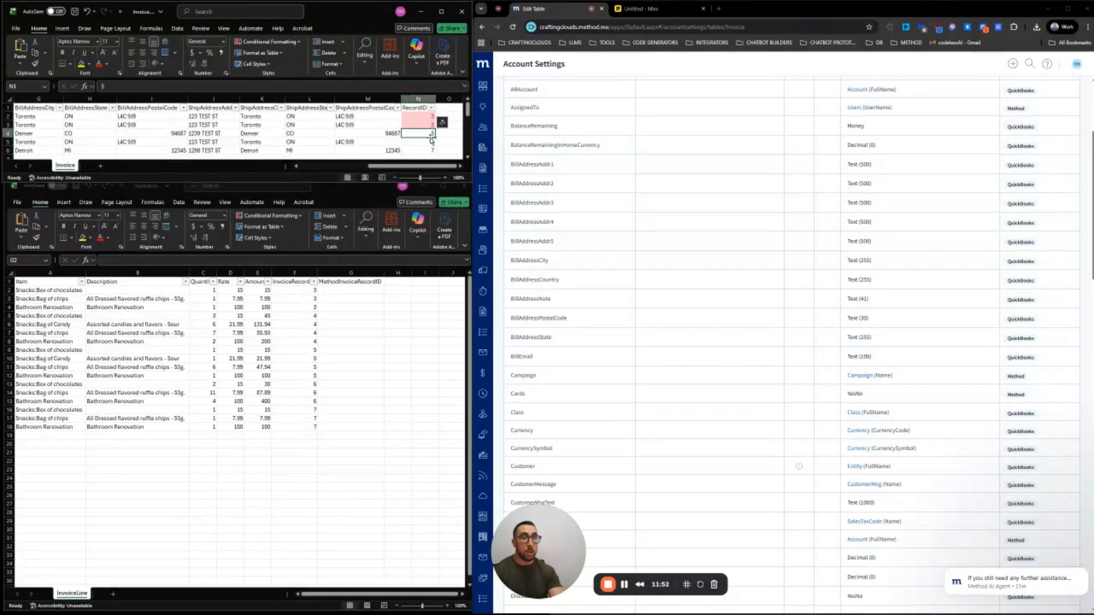
click(431, 108)
mouse_move(372, 184)
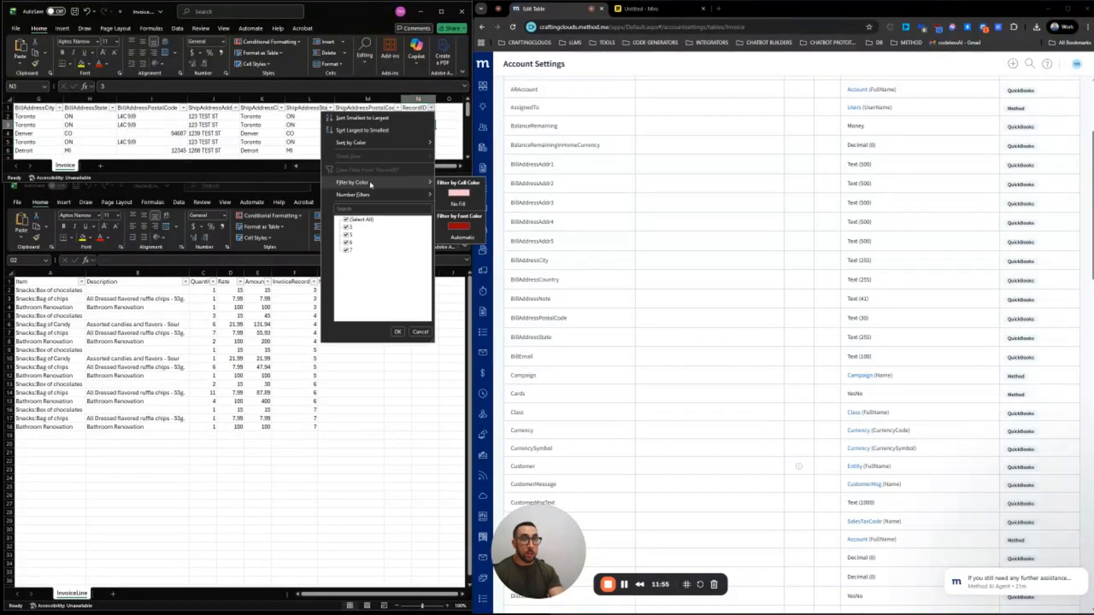
click(459, 193)
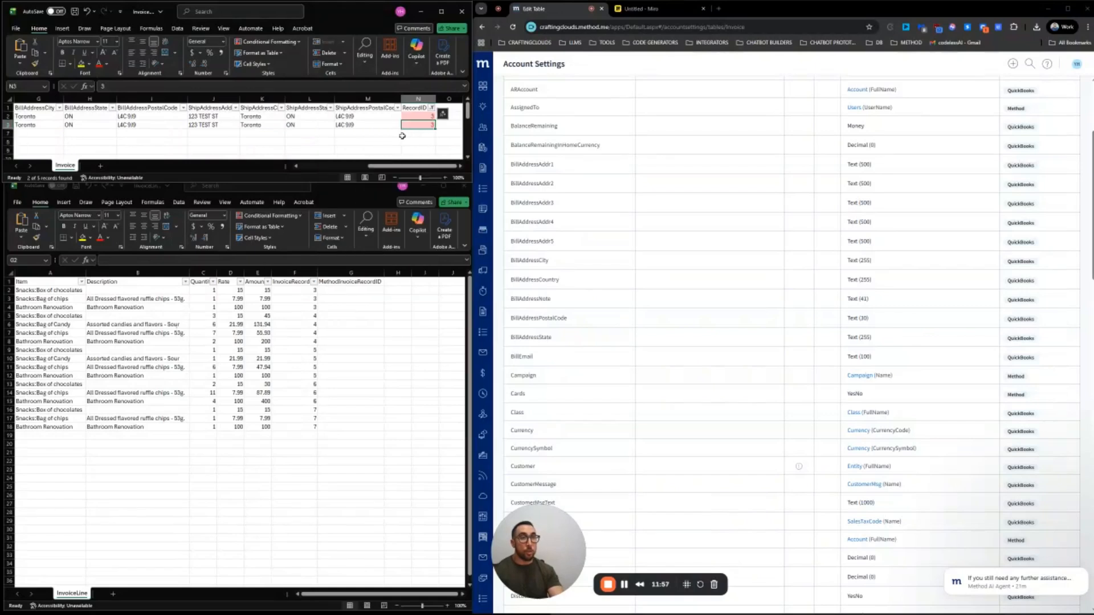
click(8, 125)
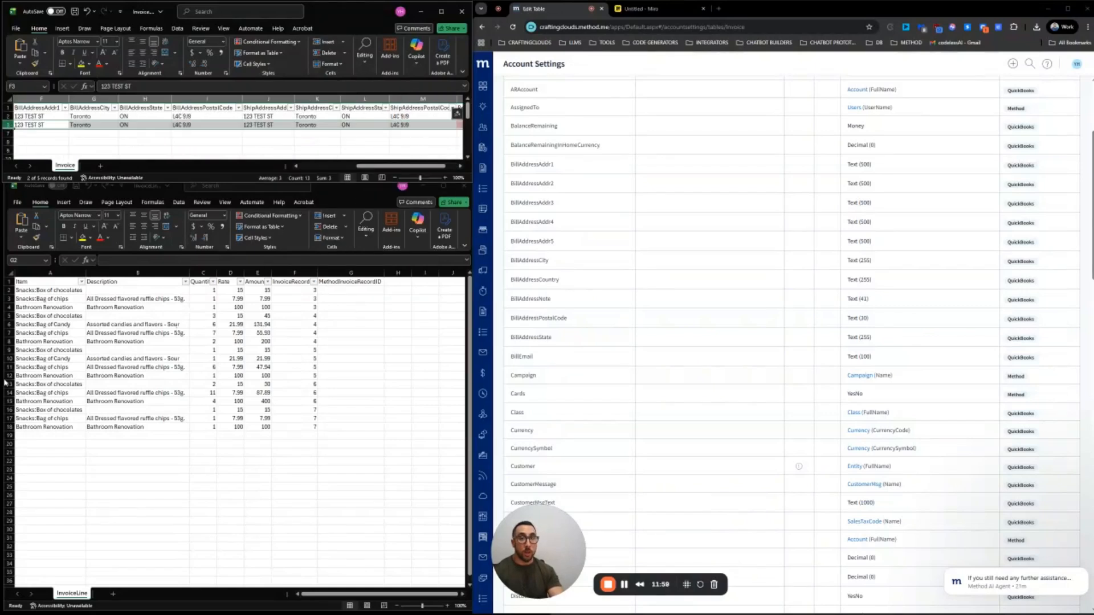
drag(414, 166, 427, 167)
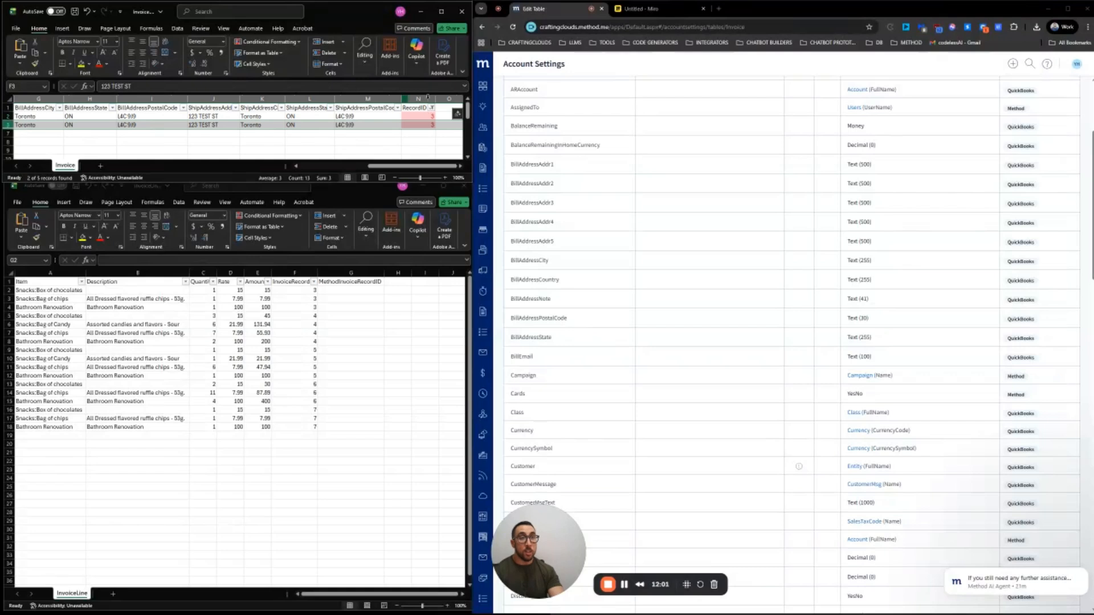
click(432, 108)
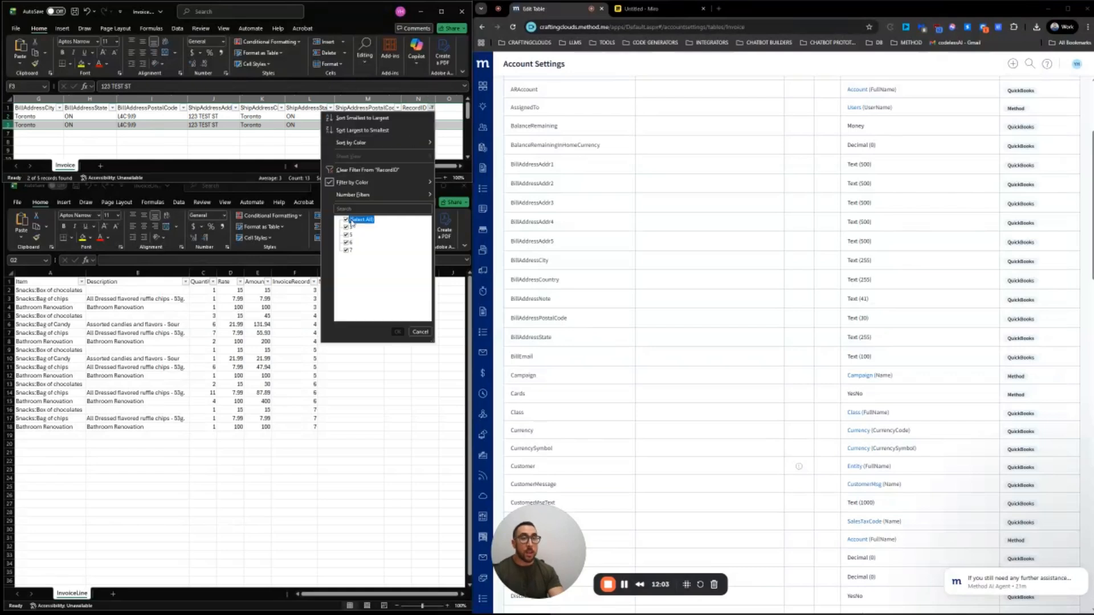
Clear the RecordID filter and change cell N3's RecordID from 3 to 4
click(397, 331)
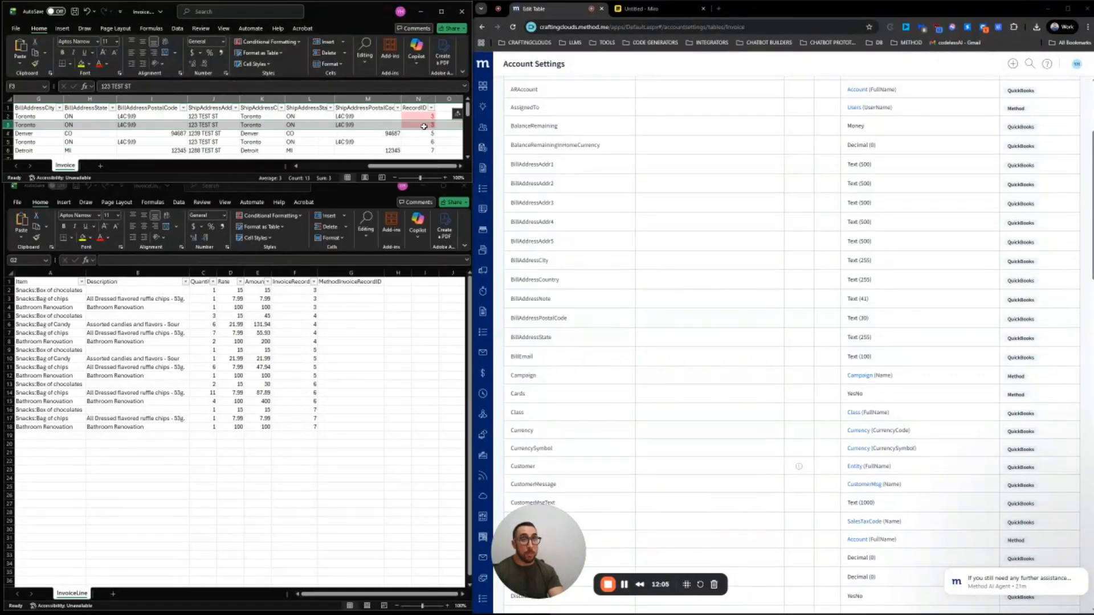
click(423, 98)
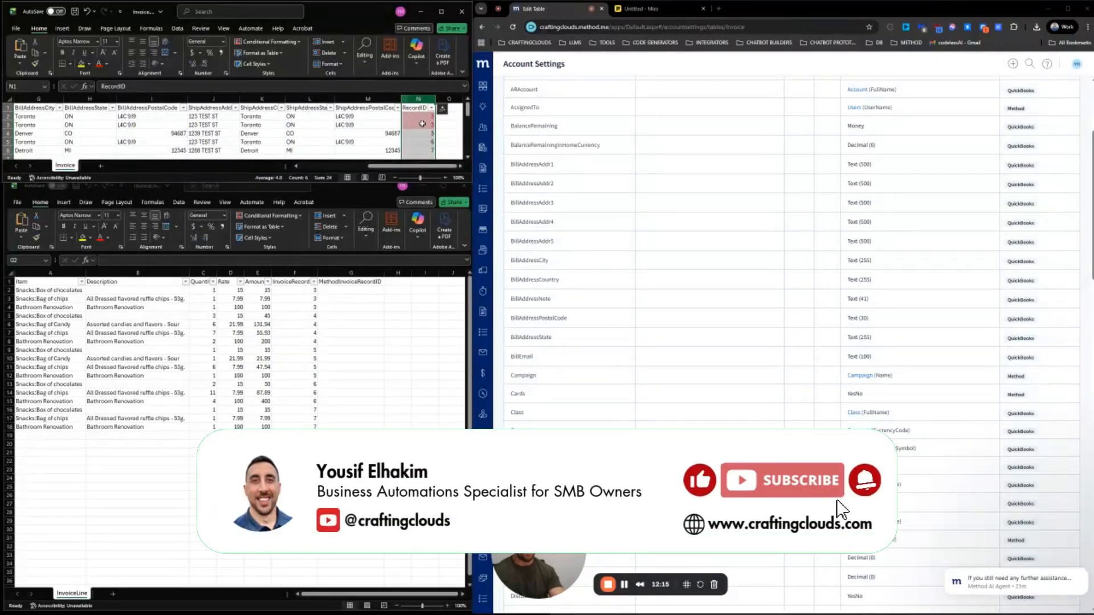
click(428, 124)
double_click(433, 125)
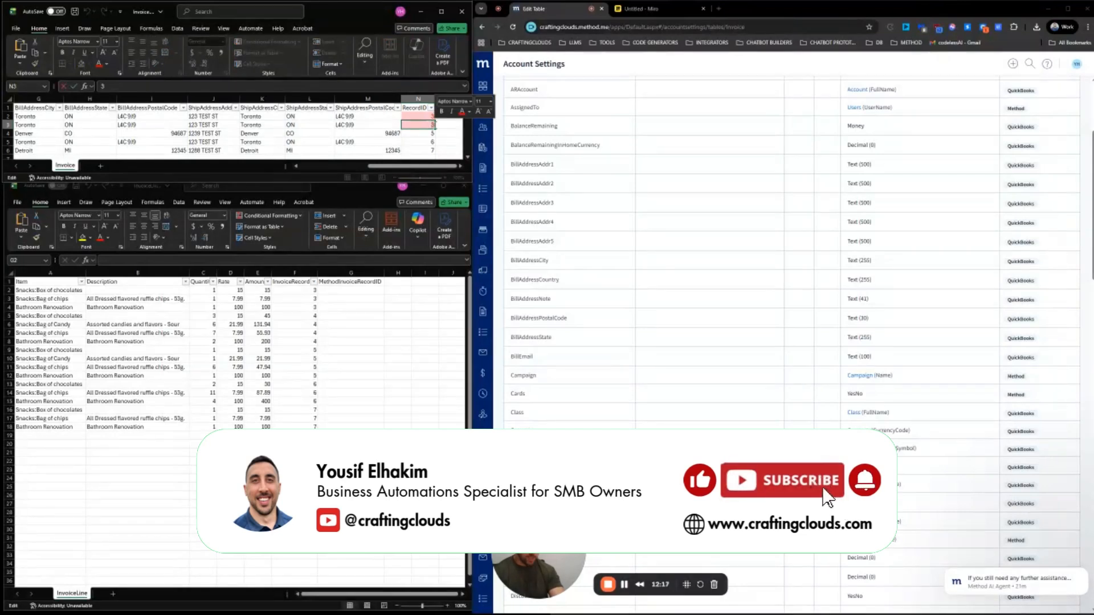
key(BackSpace)
text(4)
key(Return)
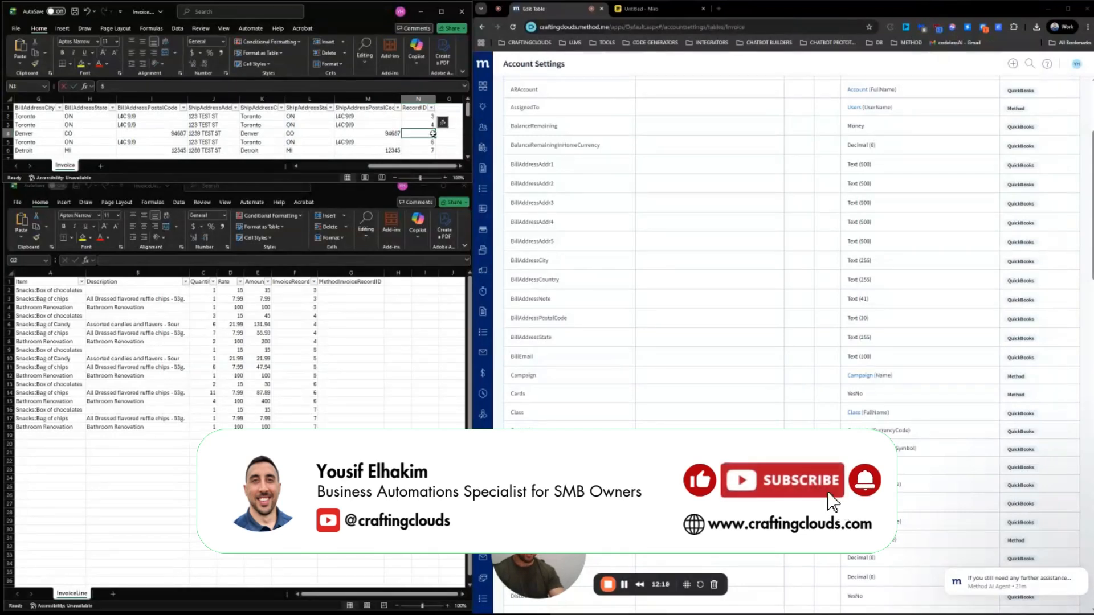
click(423, 124)
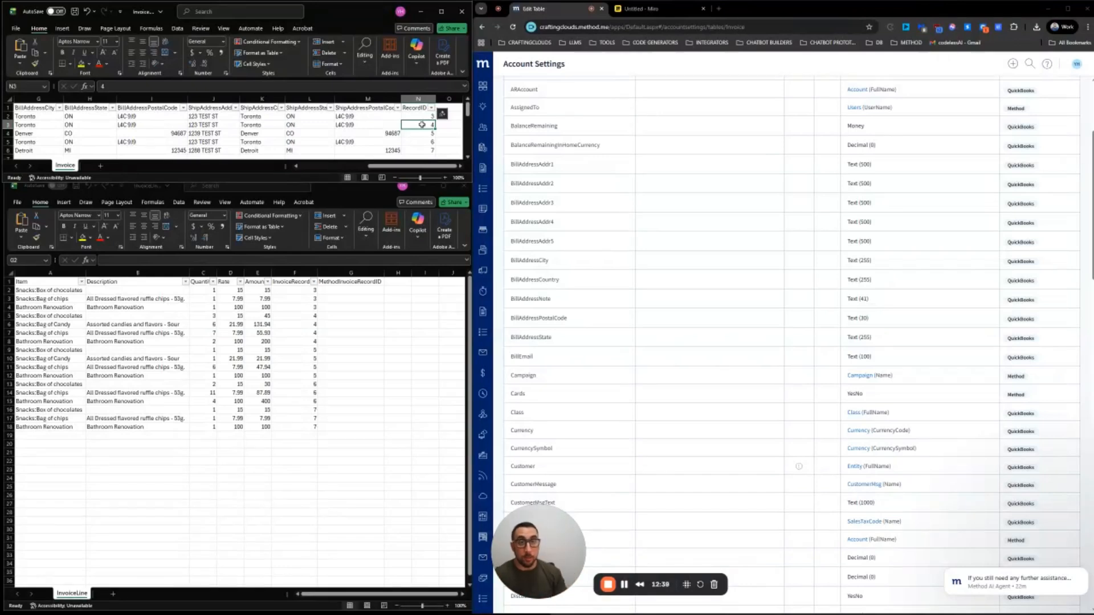
Review the InvoiceLine Item entries in column A, then return the CRM to its Tables & Fields list
click(167, 330)
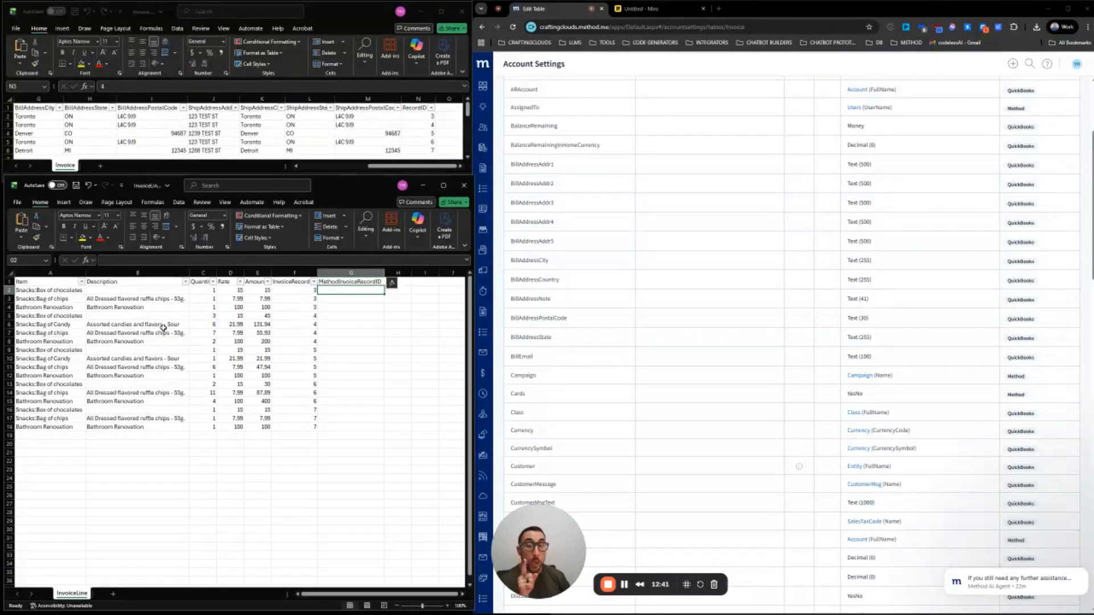
click(59, 309)
click(63, 274)
click(54, 283)
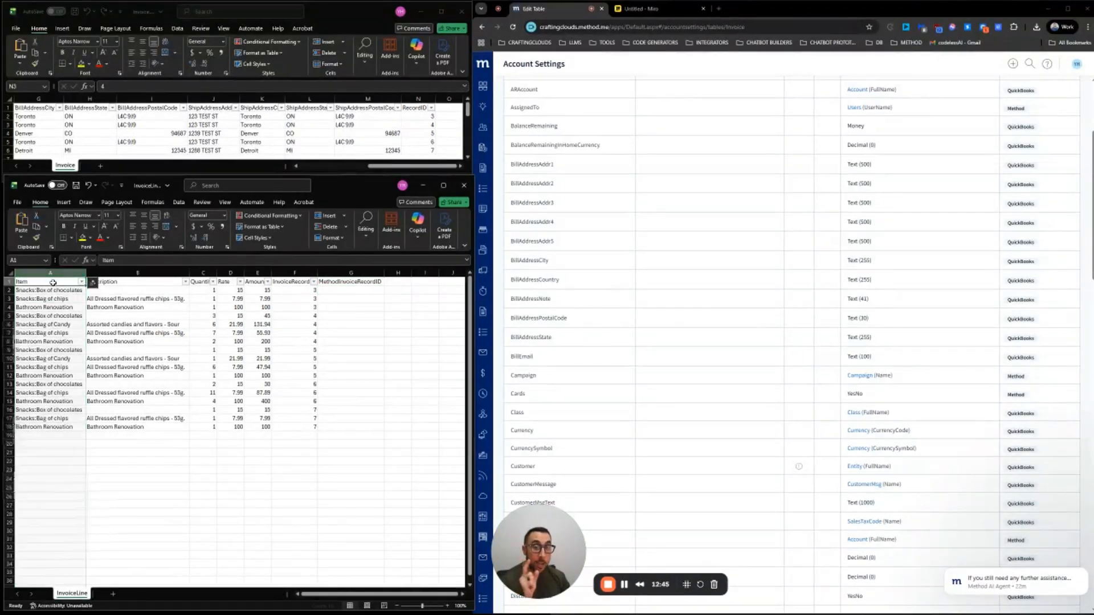
click(54, 292)
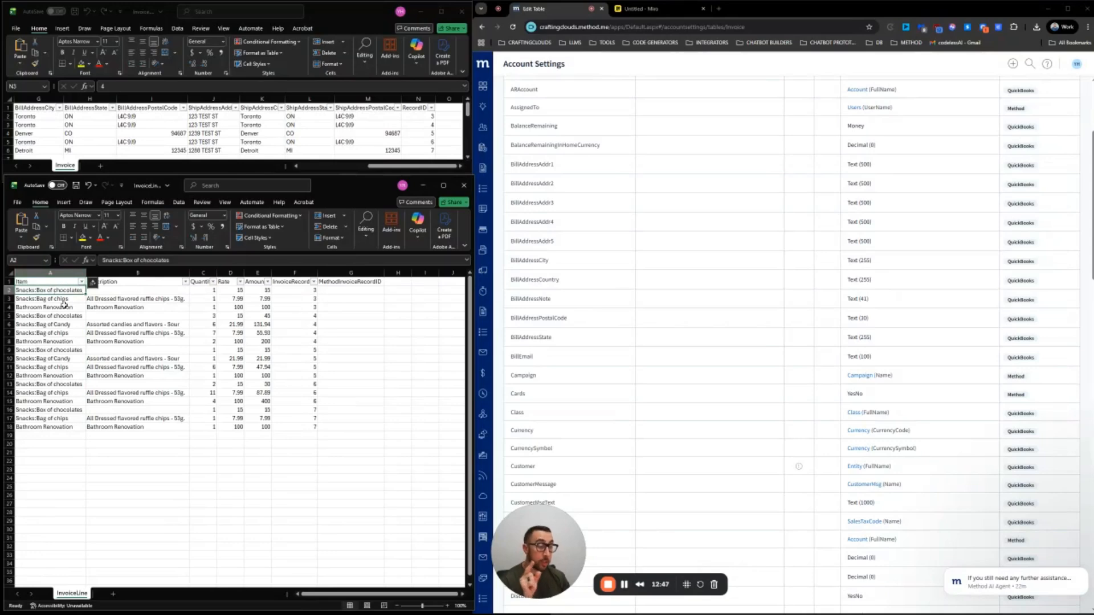
click(60, 300)
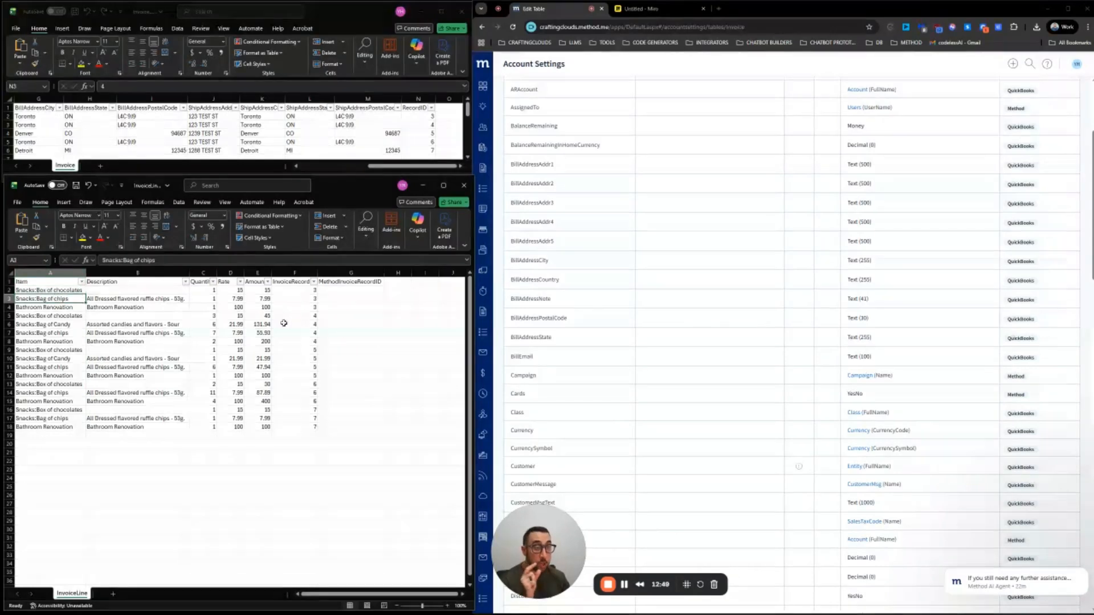
scroll(692, 361, up, 5)
click(31, 292)
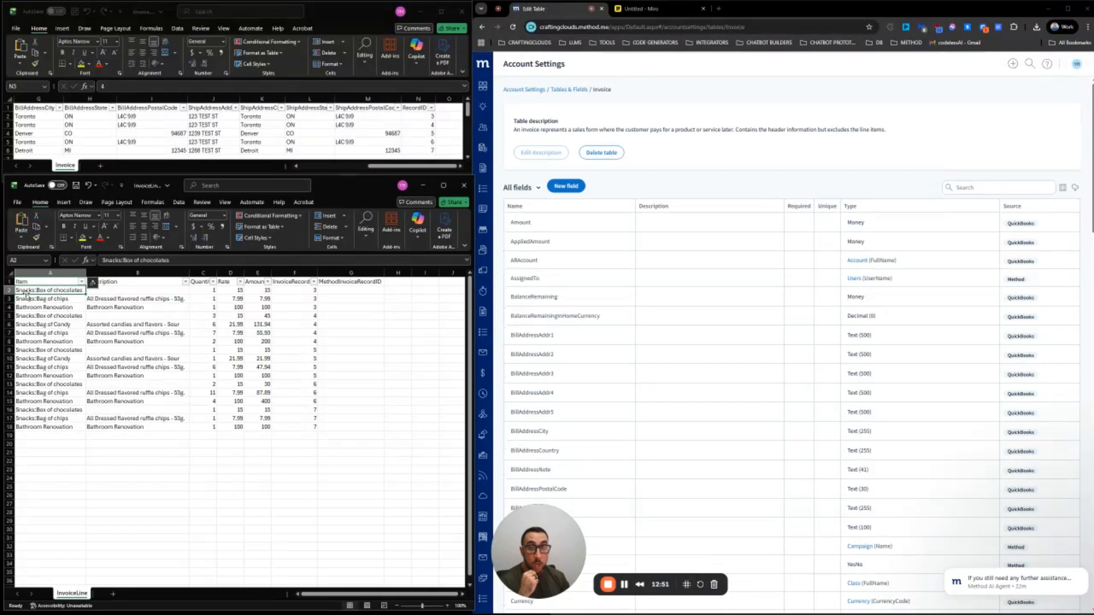
double_click(26, 291)
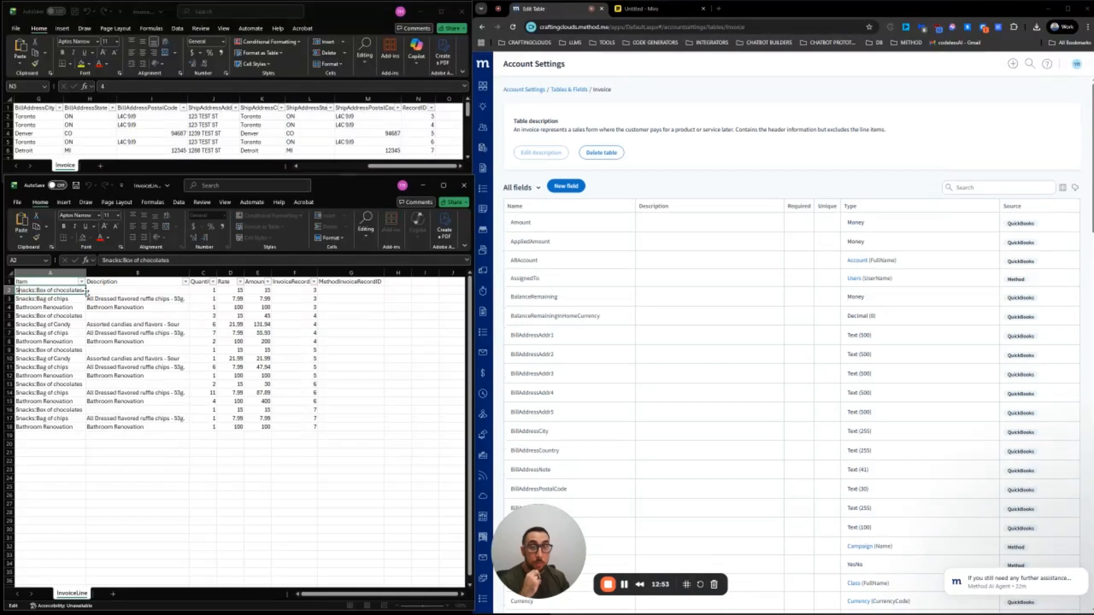
key(Return)
click(39, 291)
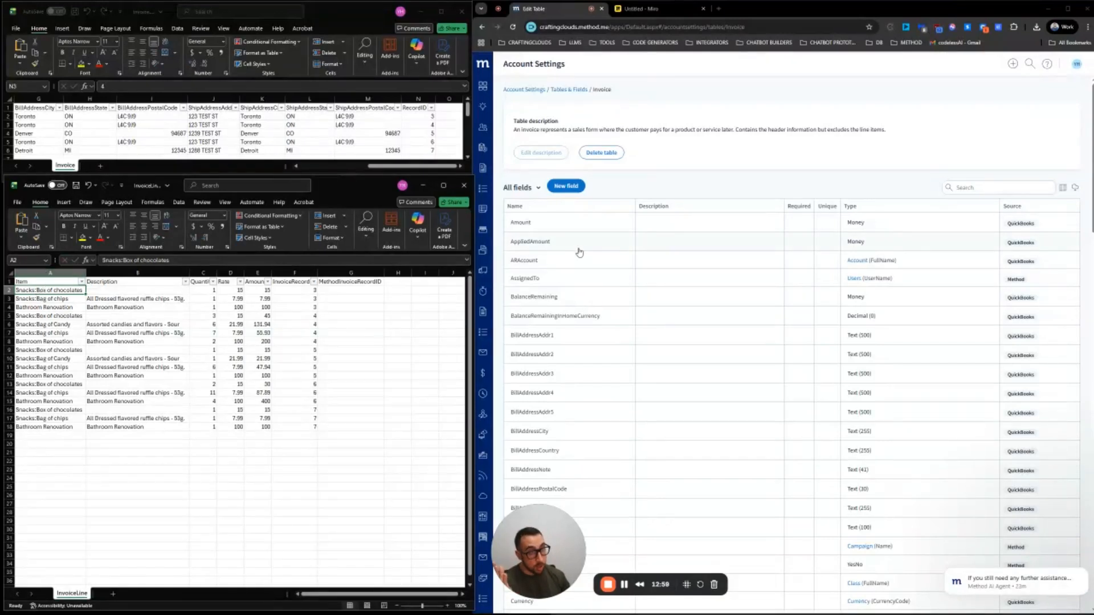
click(579, 89)
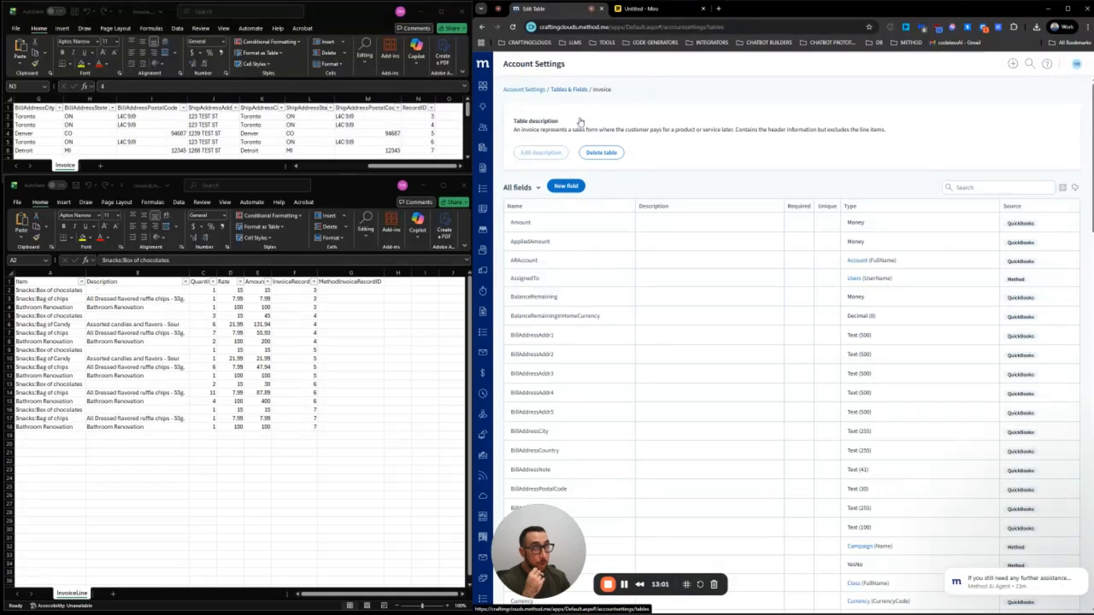
Open the InvoiceLine table's Item field and highlight its source, the Item table's FullName
click(550, 200)
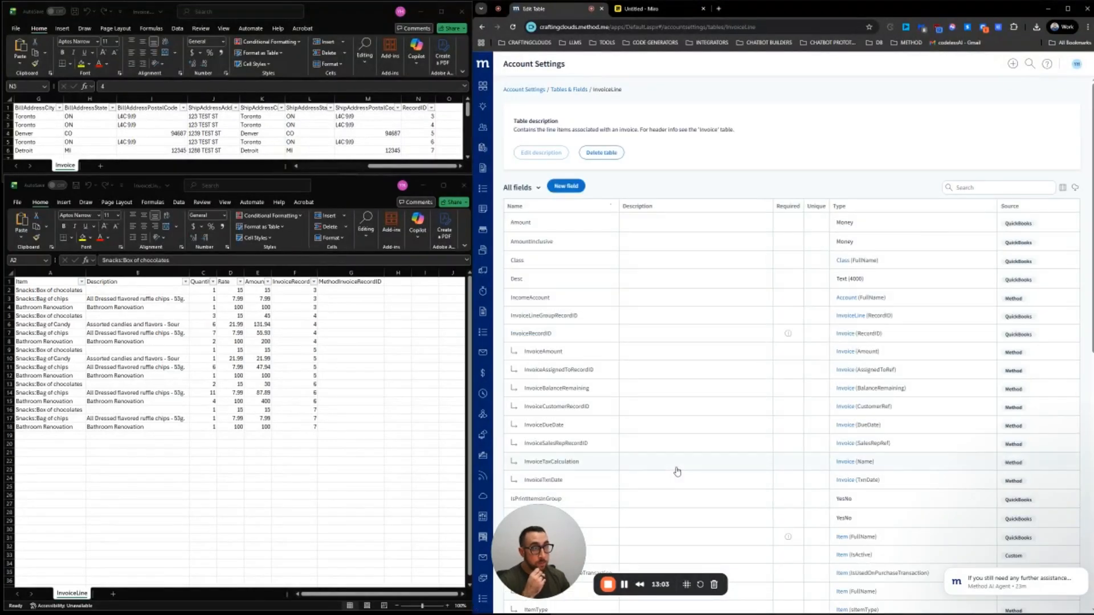
scroll(573, 298, down, 5)
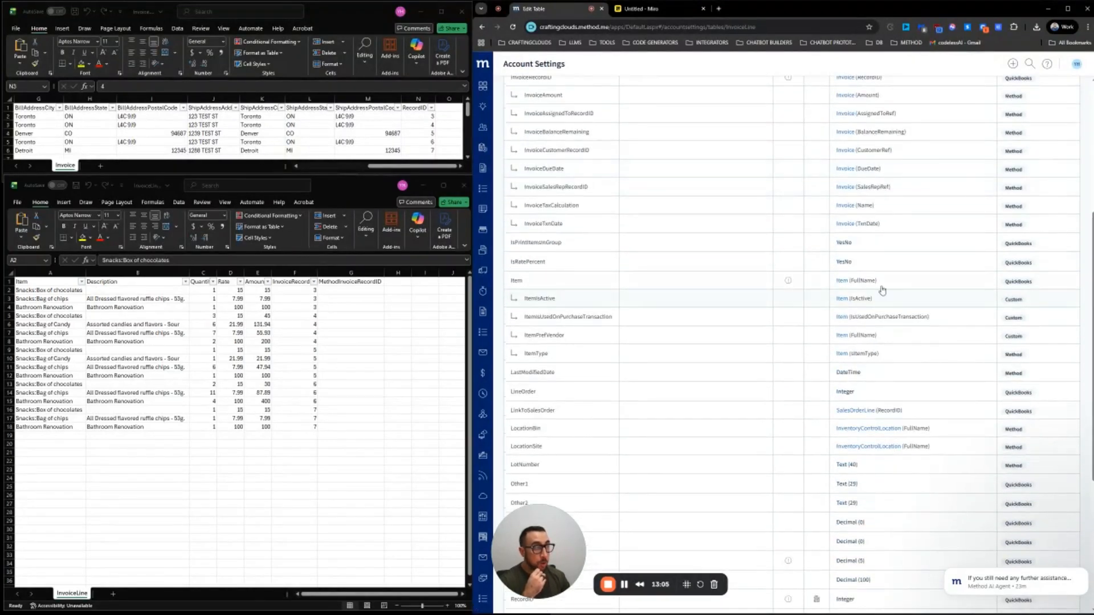
click(870, 285)
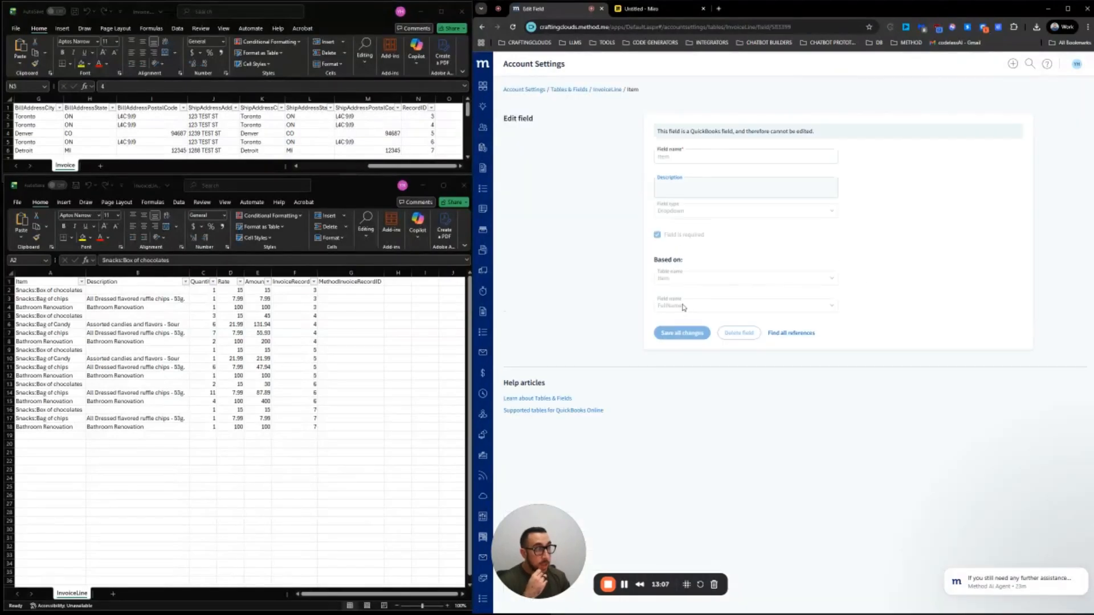
drag(679, 308, 650, 307)
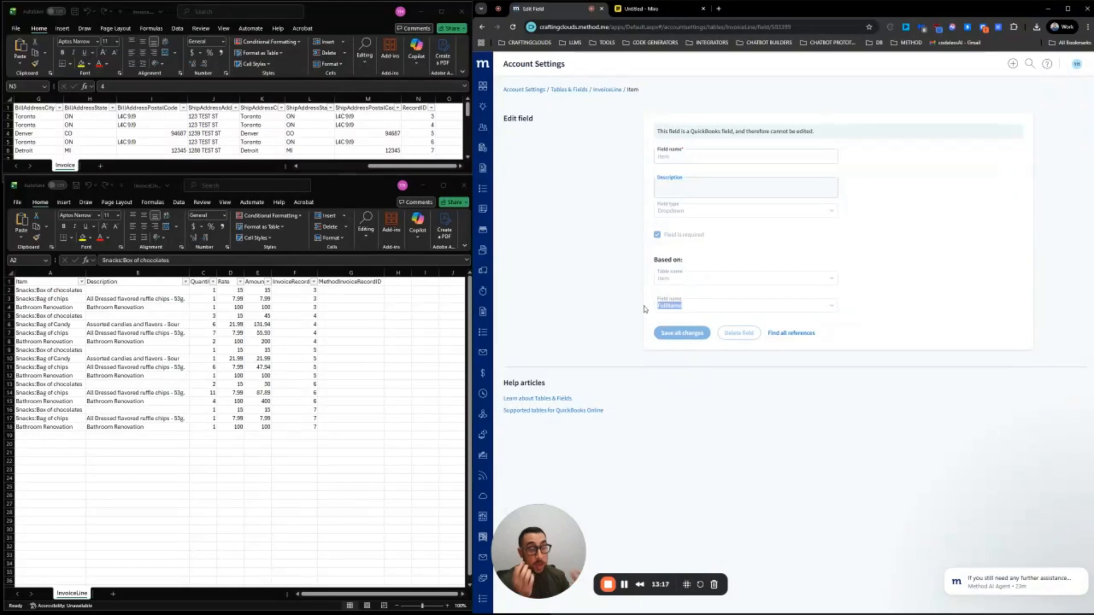
Inspect the InvoiceLine Item, Description and Quantity columns, then return to the CRM's InvoiceLine fields list
click(60, 292)
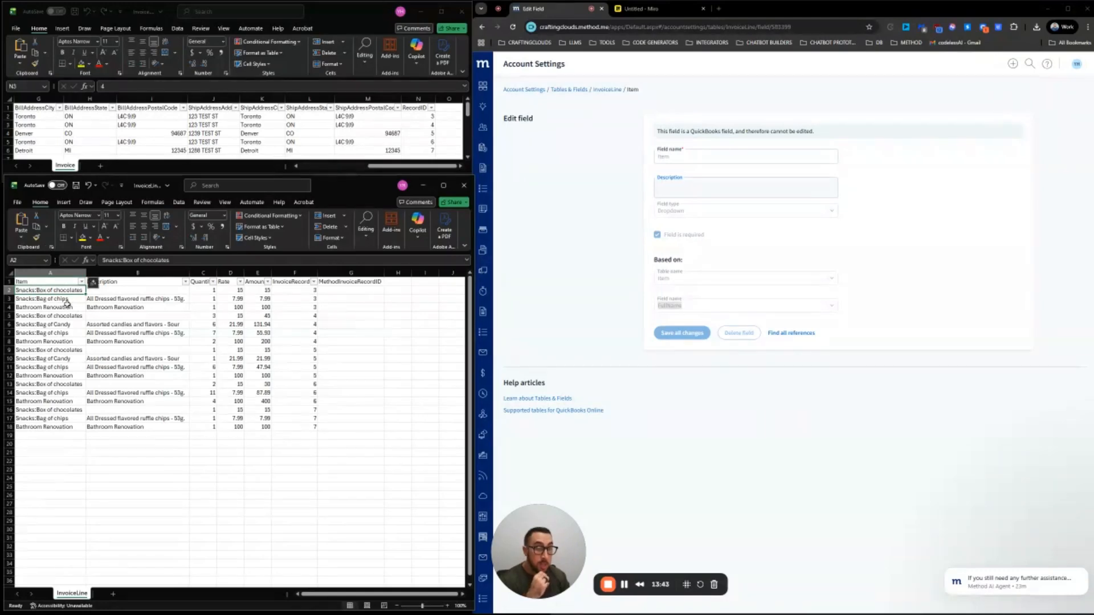
click(40, 273)
drag(49, 290, 61, 422)
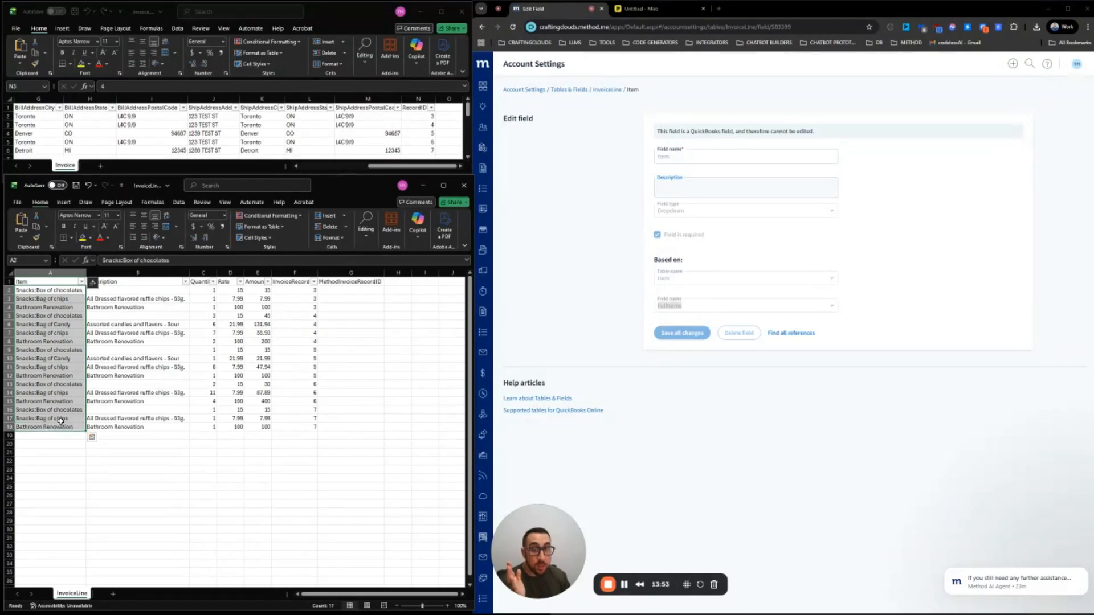
click(59, 409)
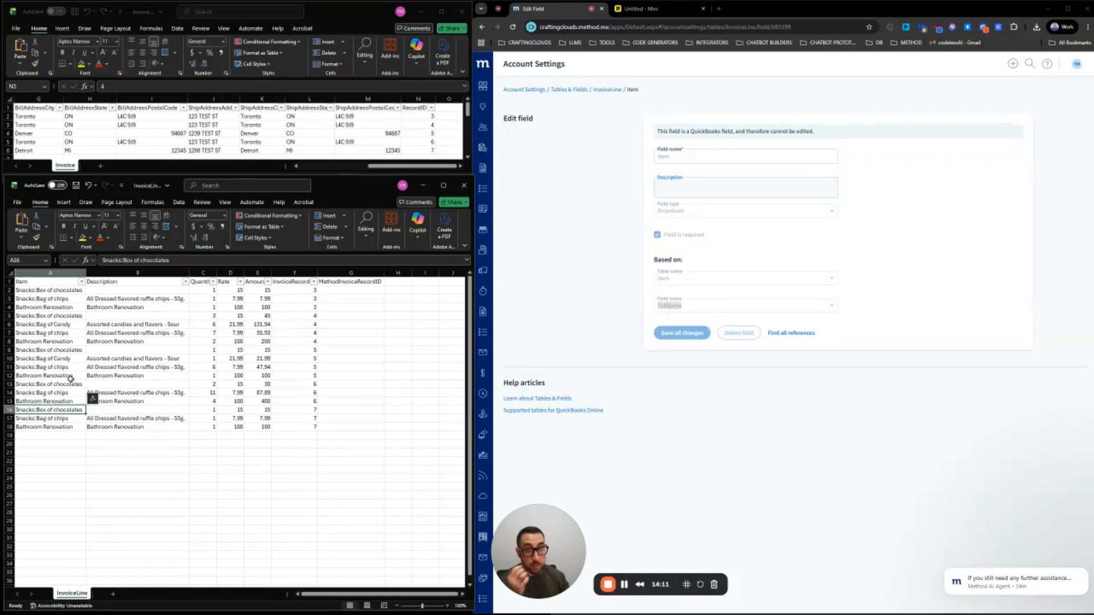
click(123, 273)
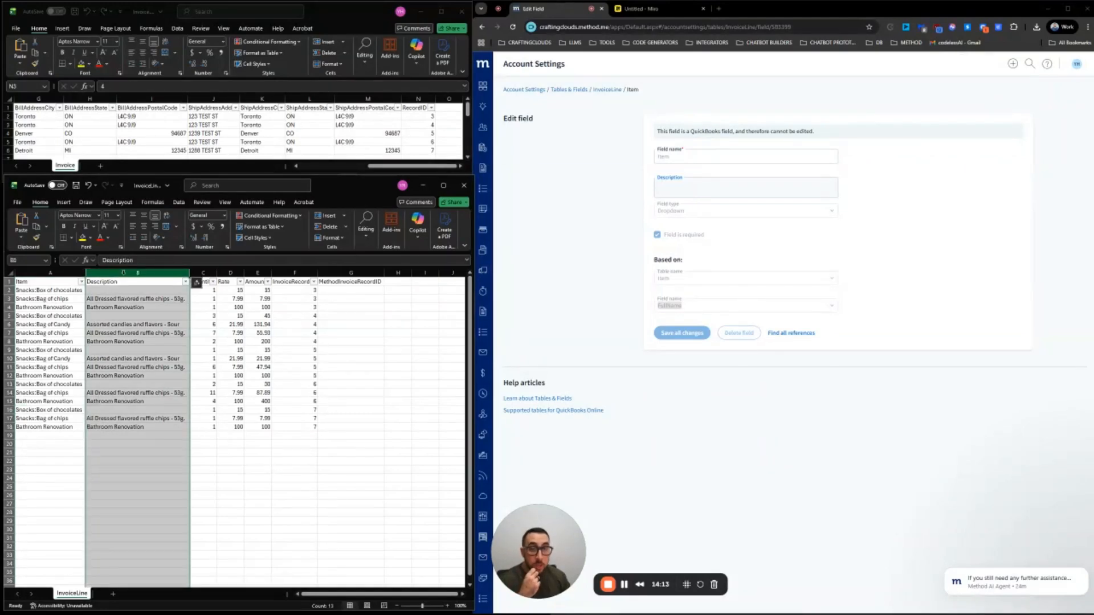
click(208, 324)
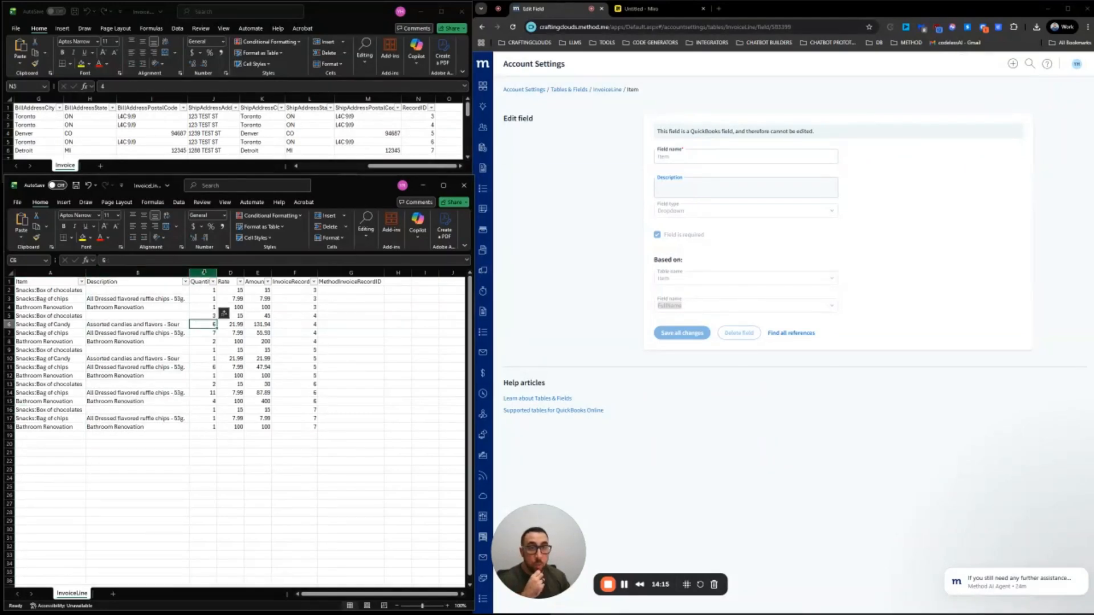
click(204, 272)
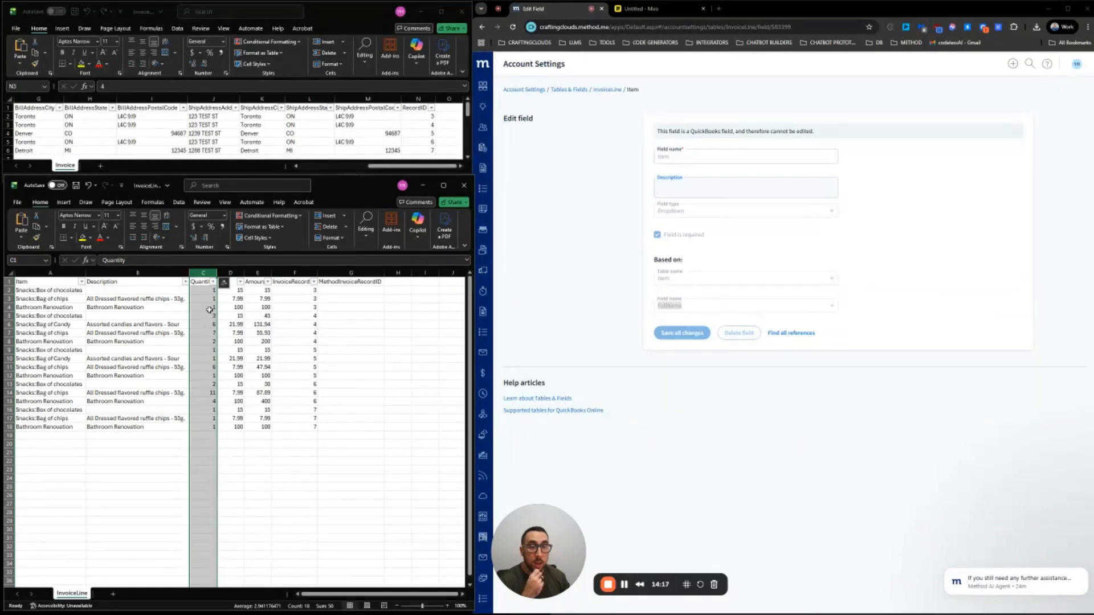
click(606, 90)
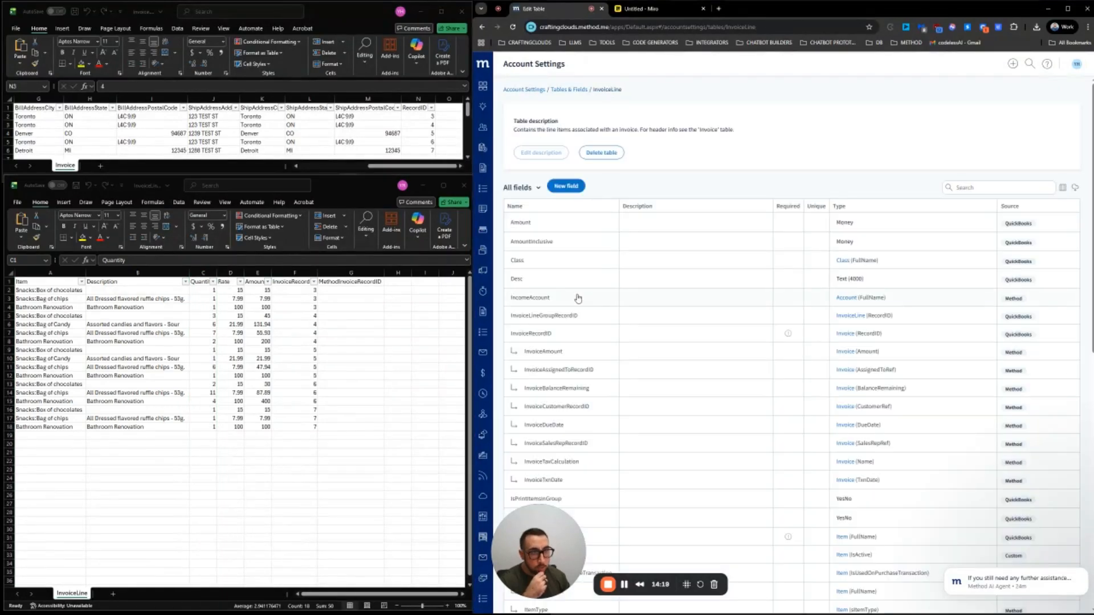
scroll(552, 262, down, 6)
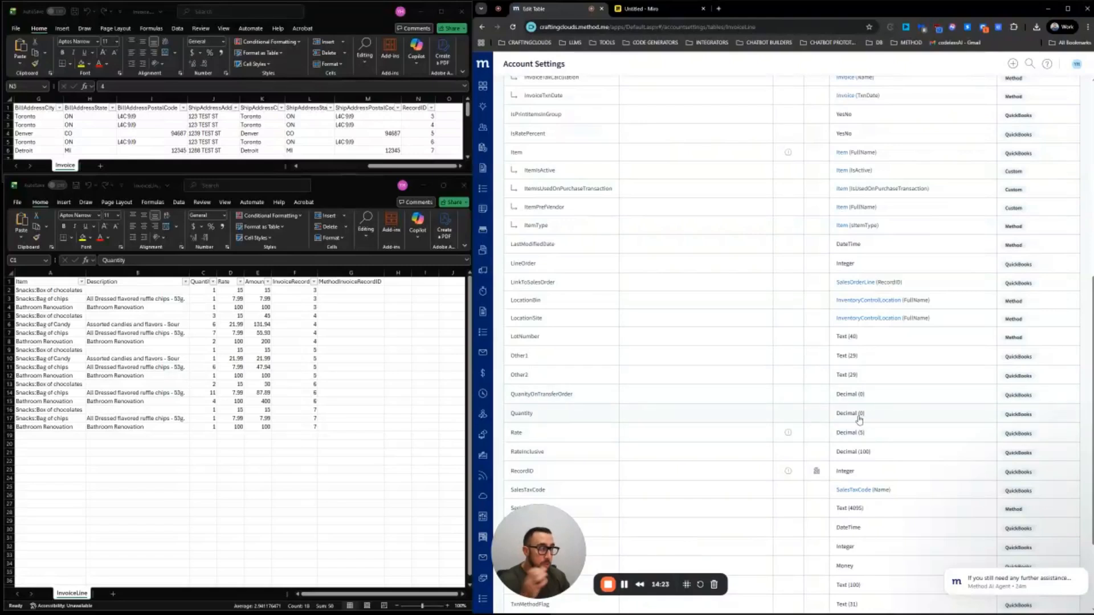
click(230, 273)
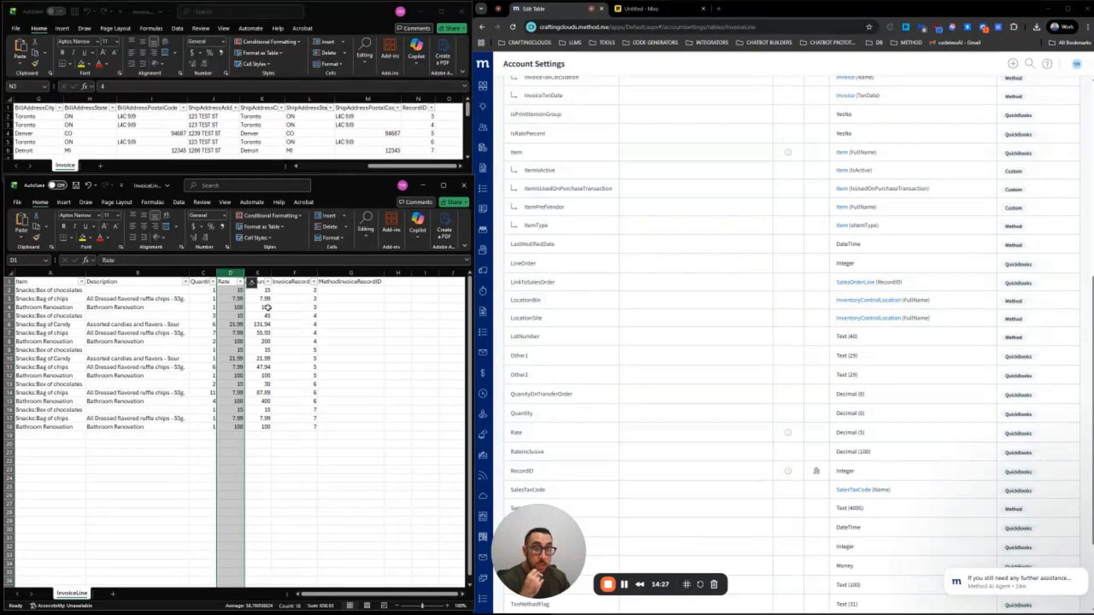
click(258, 273)
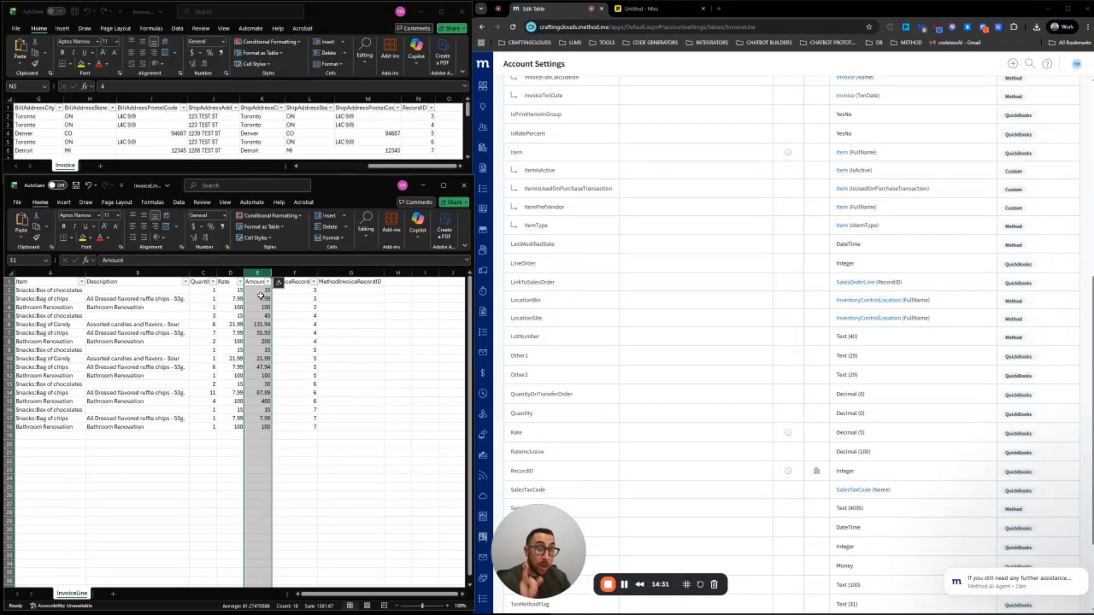
click(265, 366)
click(259, 289)
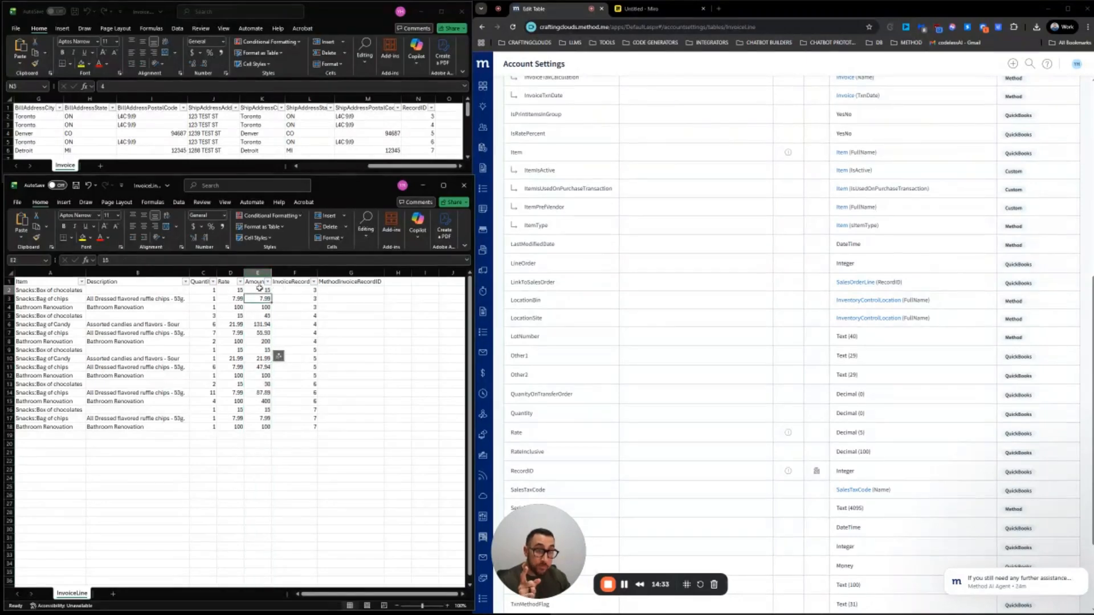
double_click(272, 273)
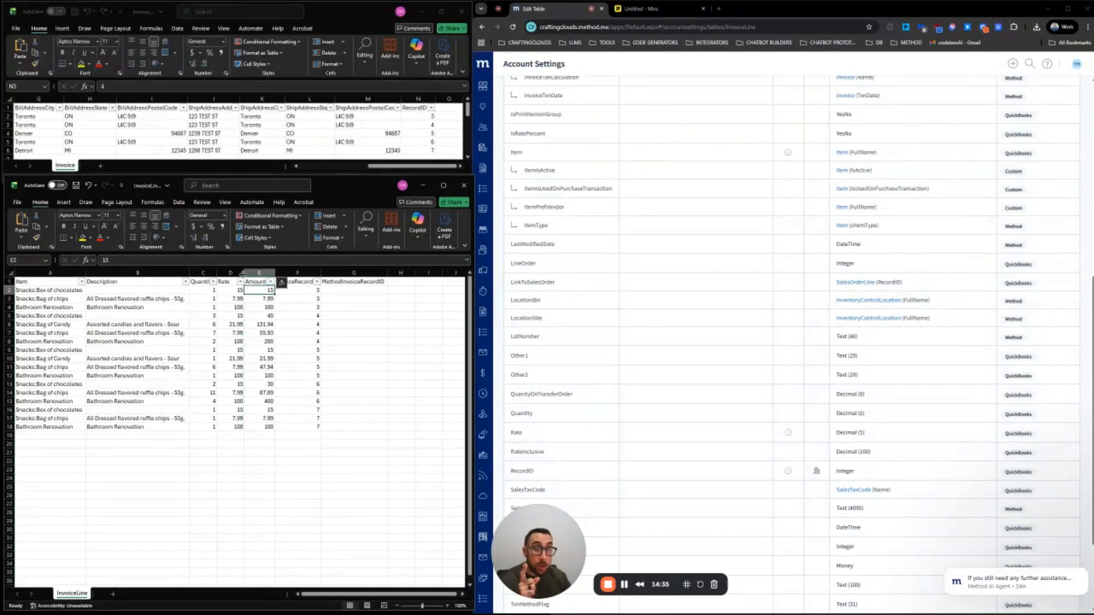
drag(244, 273, 238, 273)
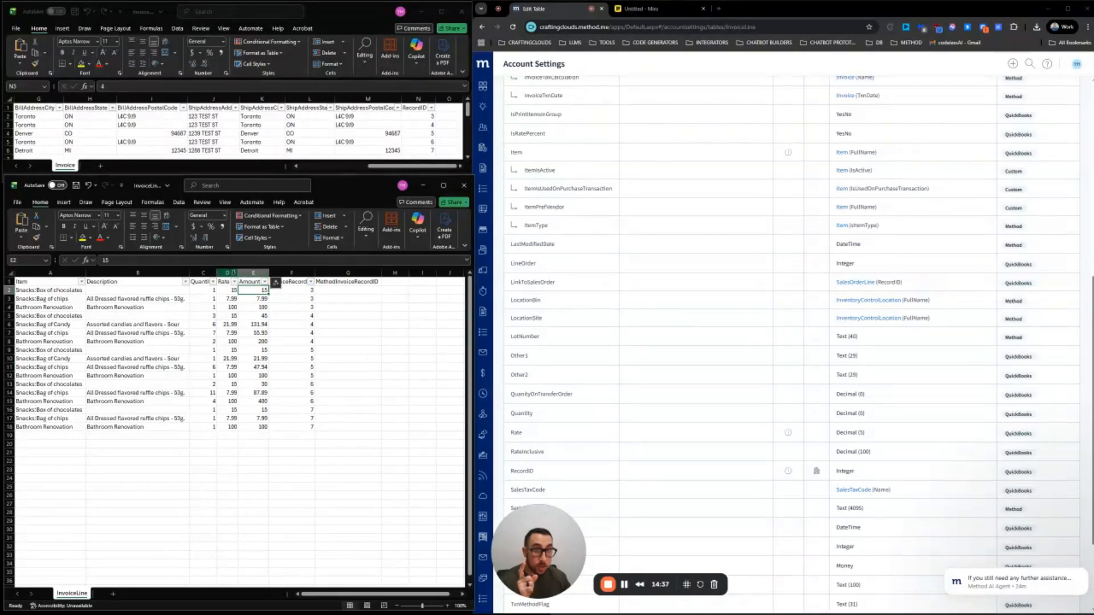
click(232, 273)
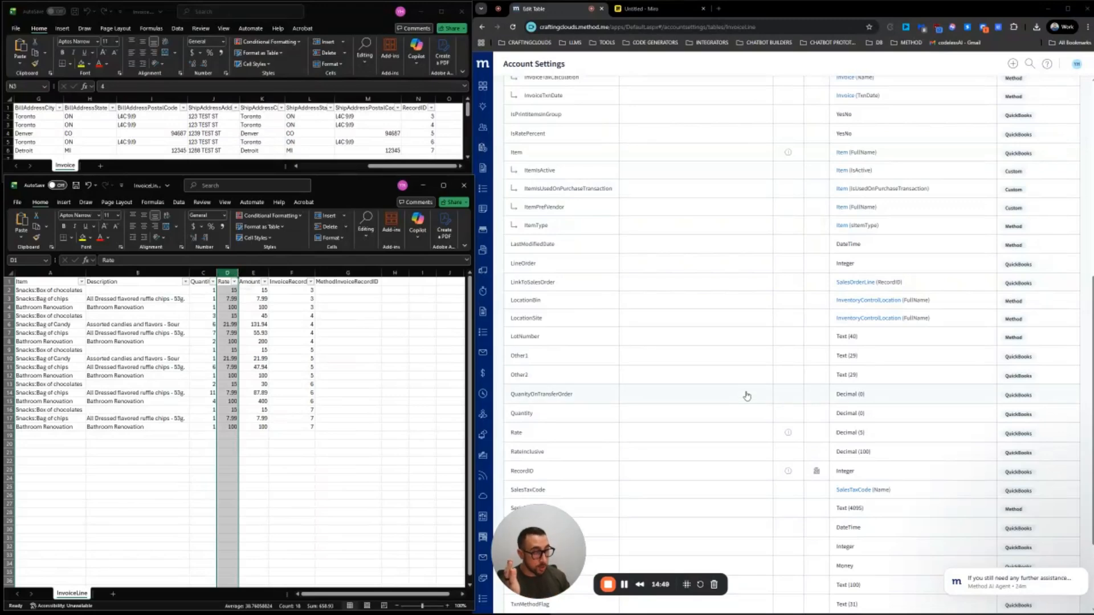
scroll(594, 435, down, 2)
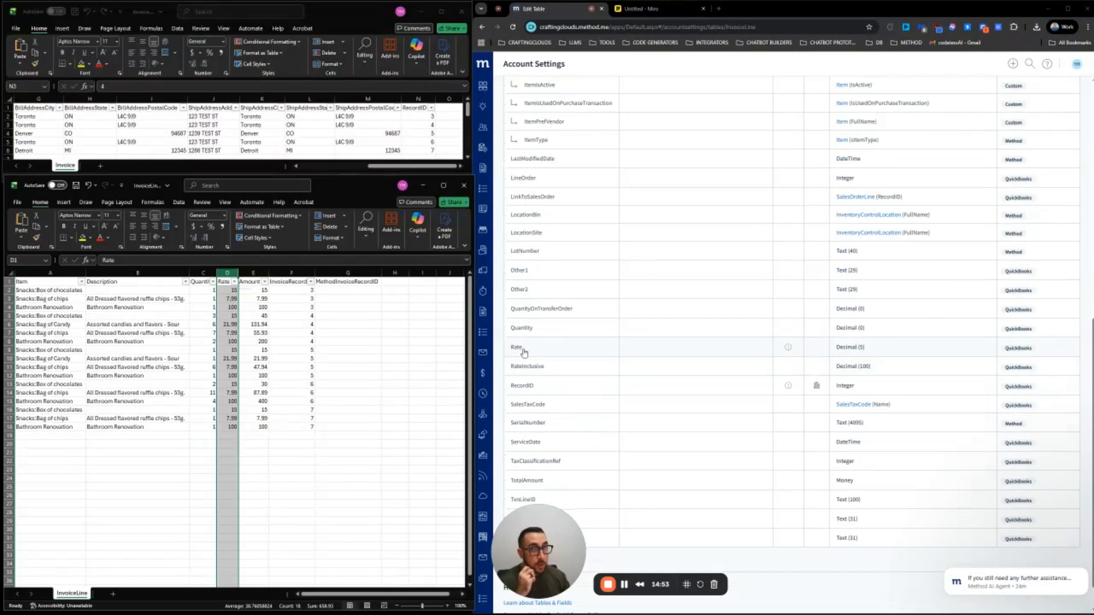
Open the InvoiceLine Rate field (Decimal, 5 places) and compare it with Excel's Rate values in column D
click(855, 355)
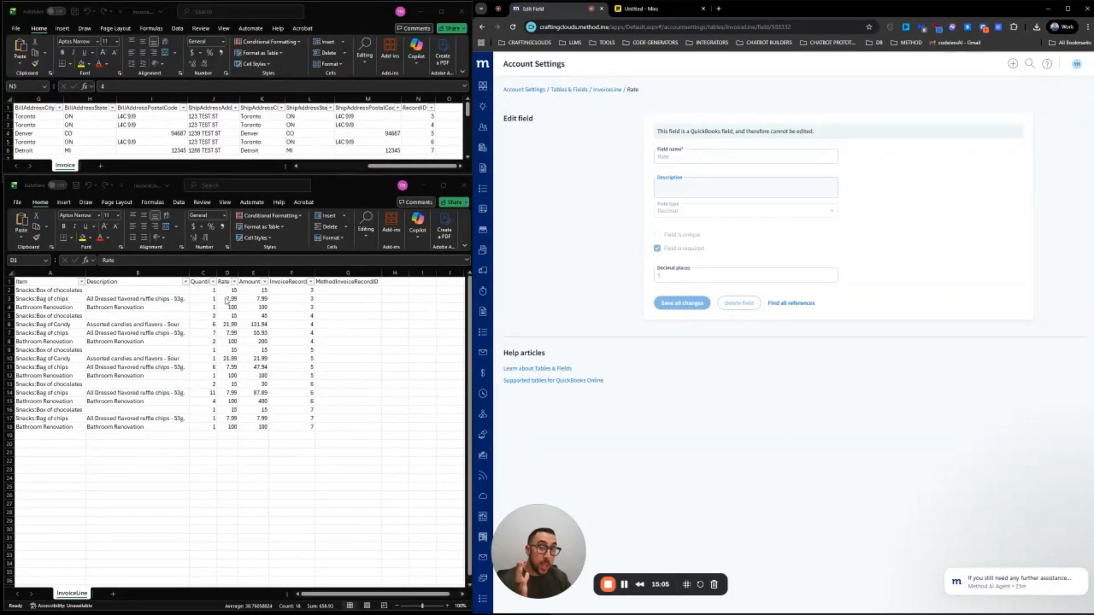
click(227, 274)
click(232, 299)
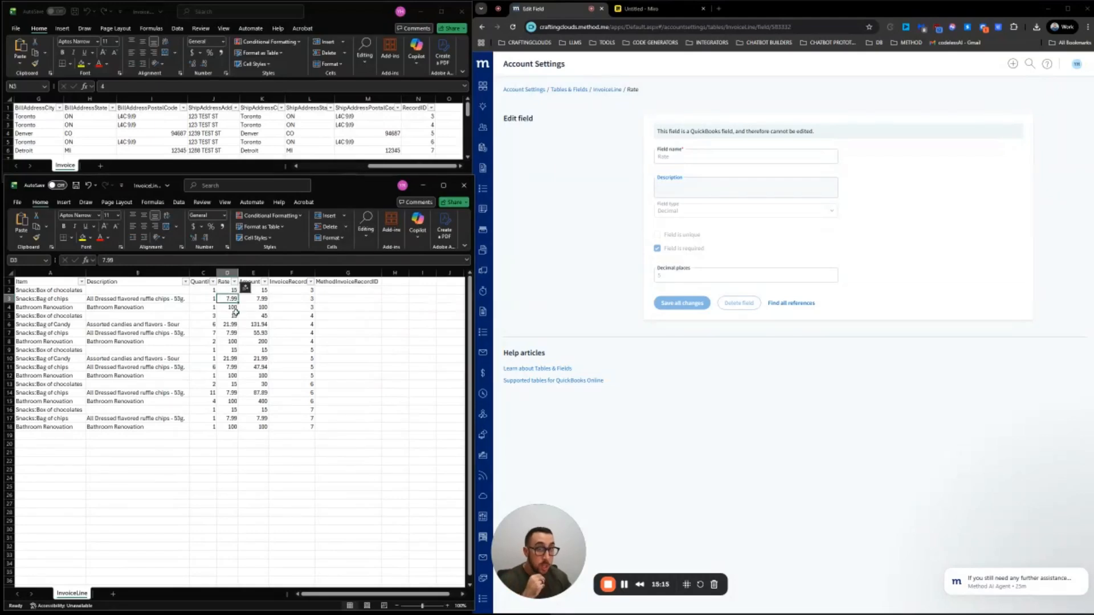
click(227, 272)
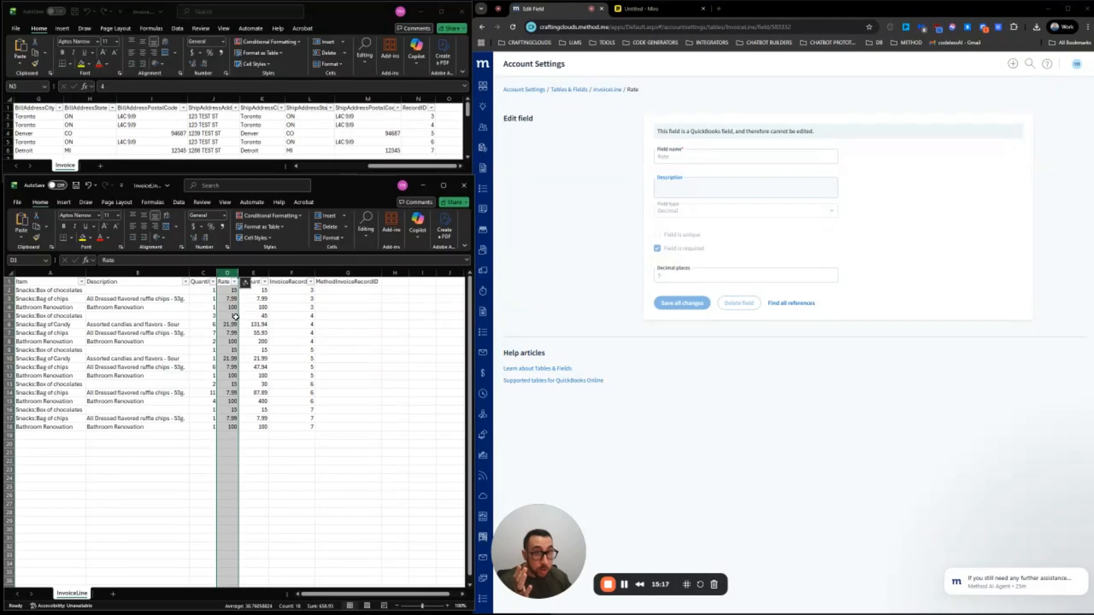
click(232, 290)
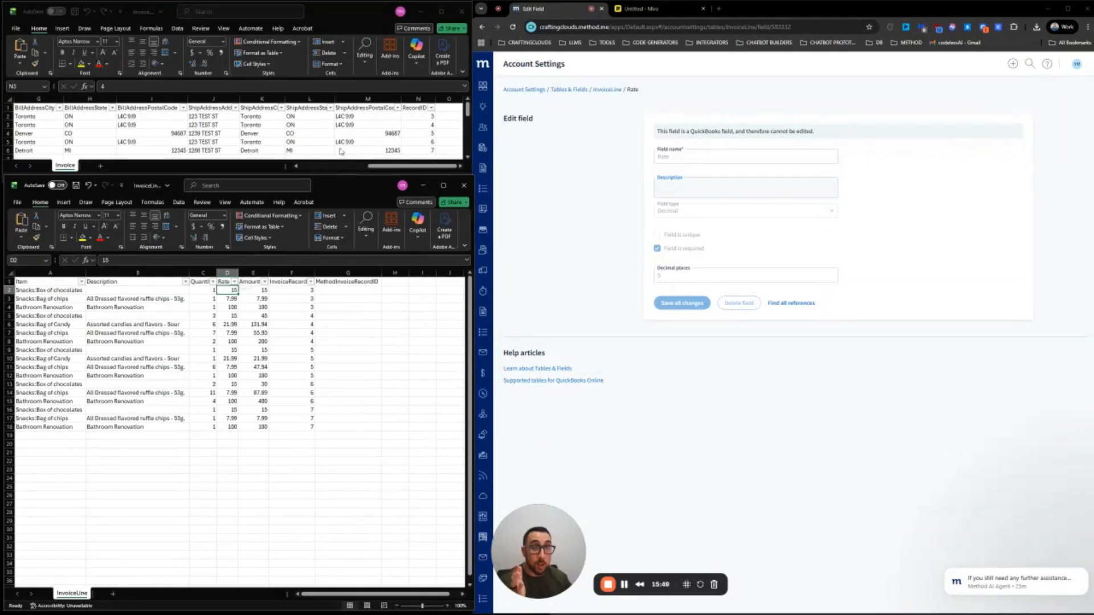
drag(377, 167, 310, 167)
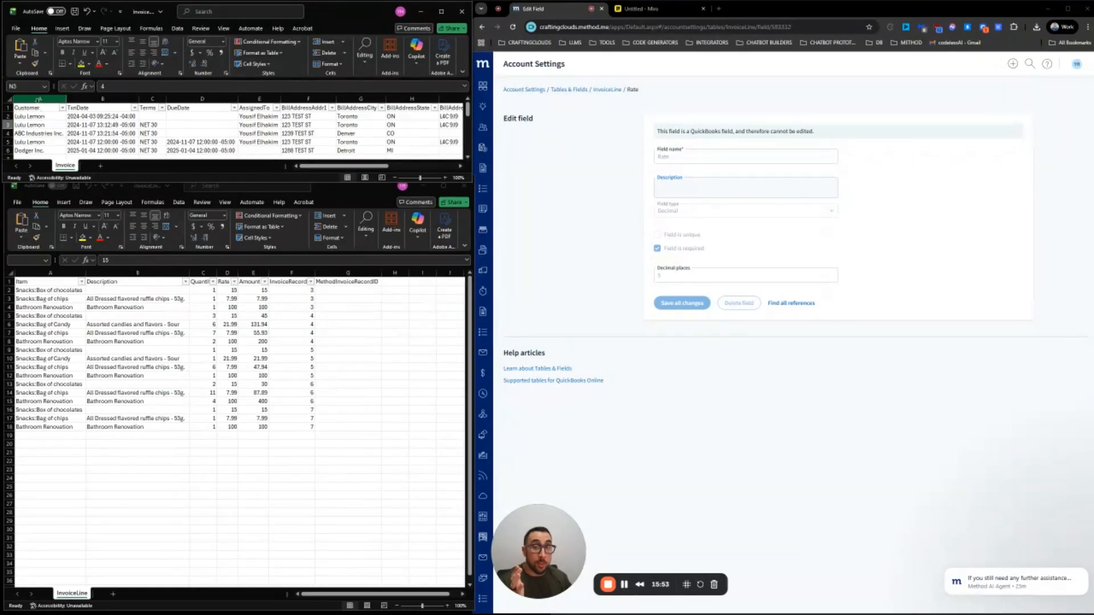
Go from the account menu to Integrations and open the Import page
click(38, 99)
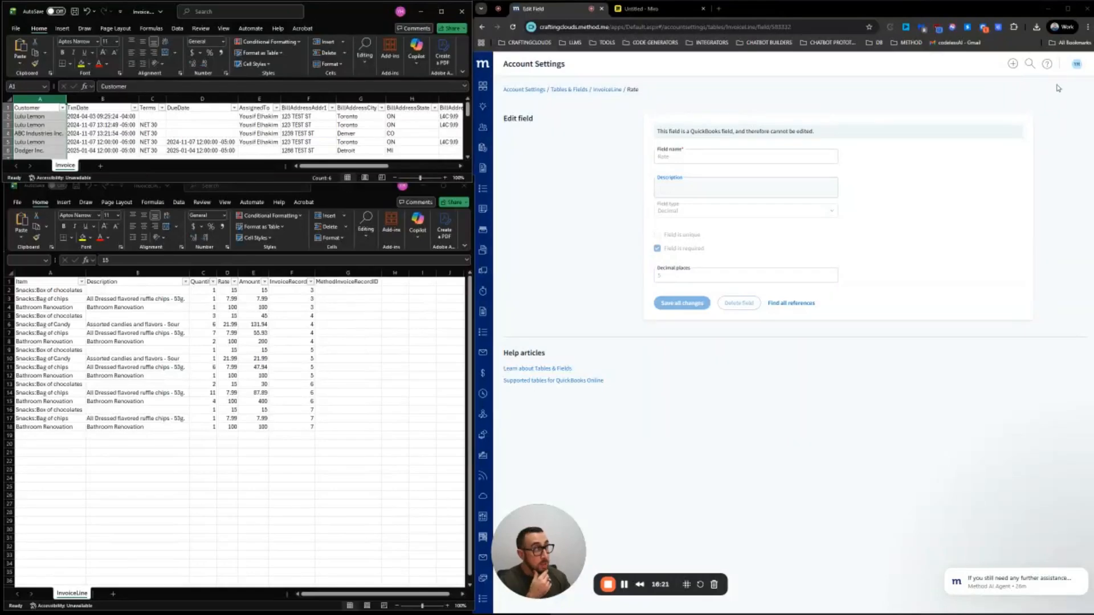
click(1078, 64)
click(1052, 128)
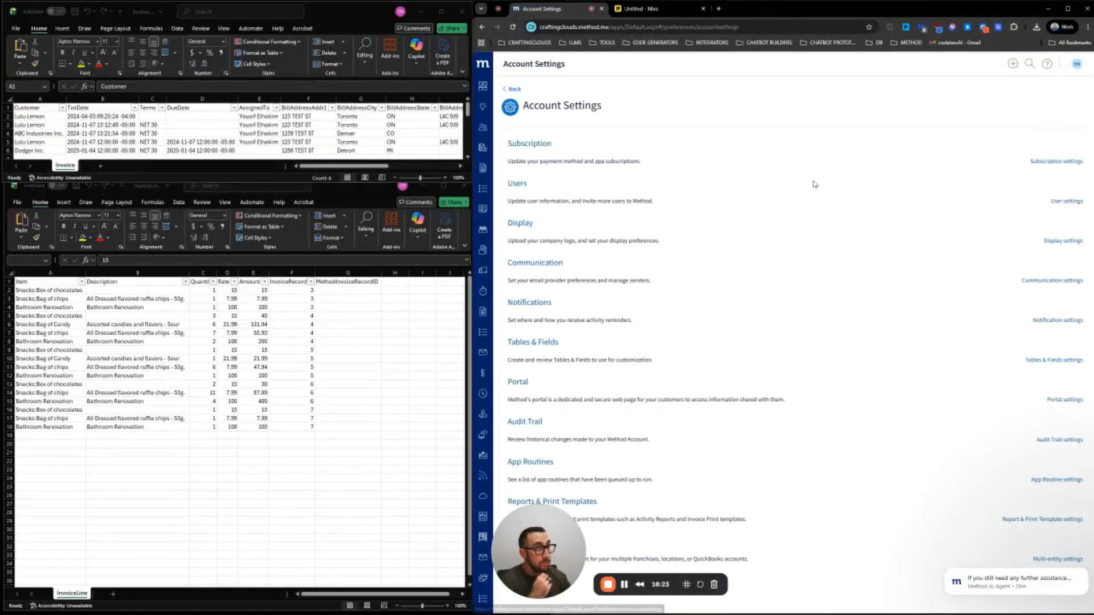
click(1082, 65)
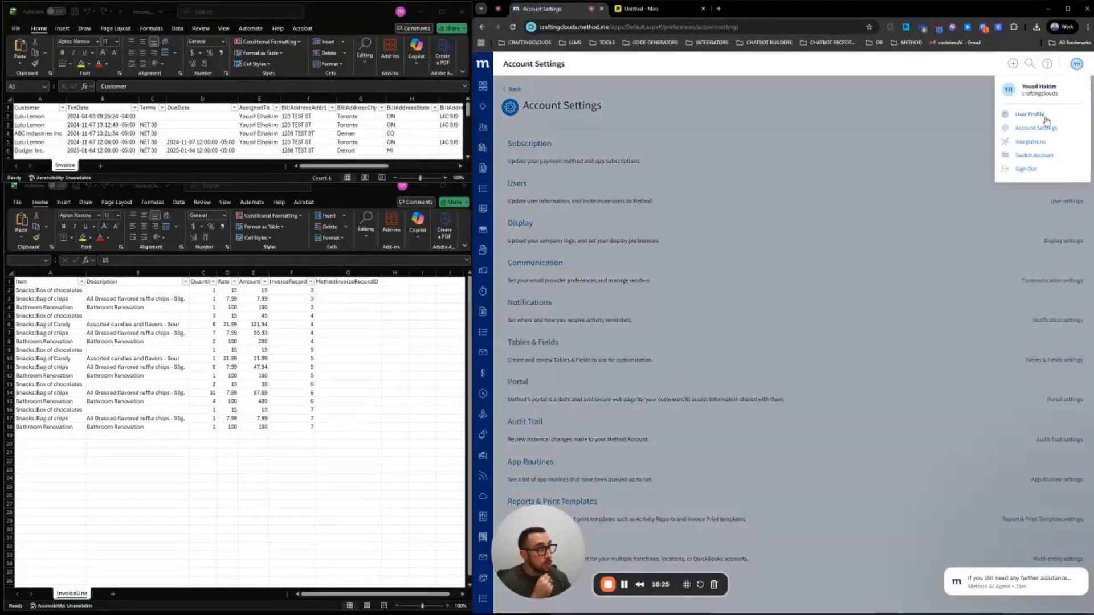
click(1042, 143)
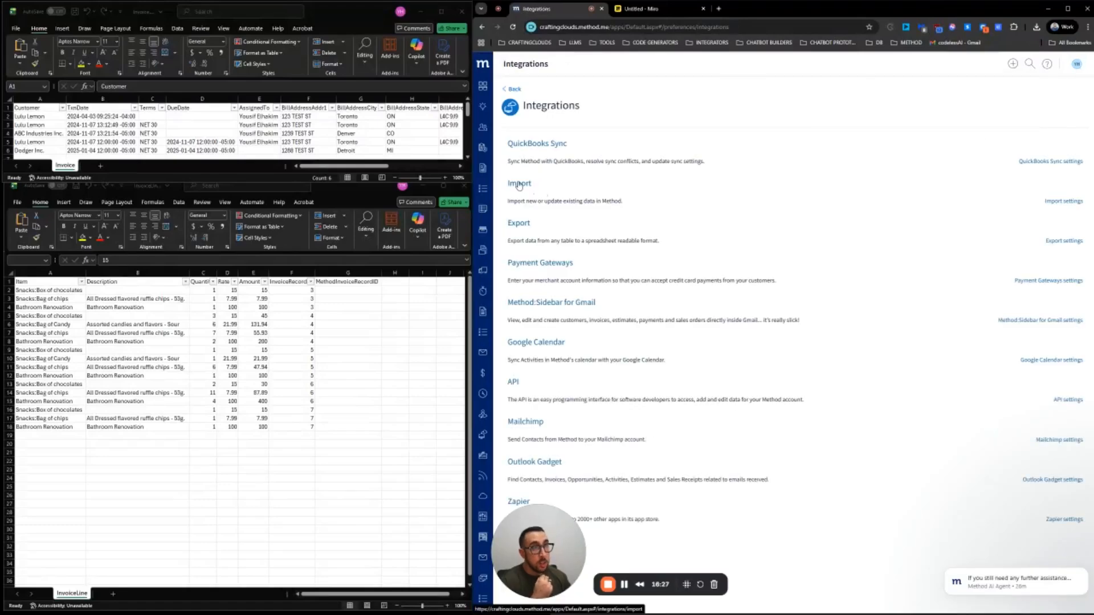
click(1077, 65)
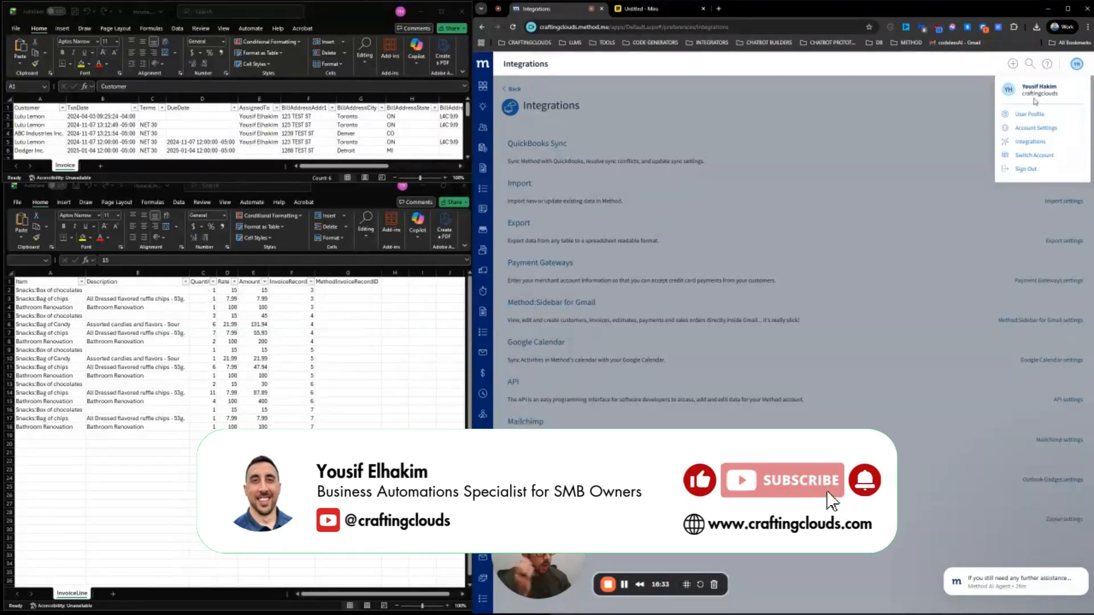
click(1029, 143)
click(521, 183)
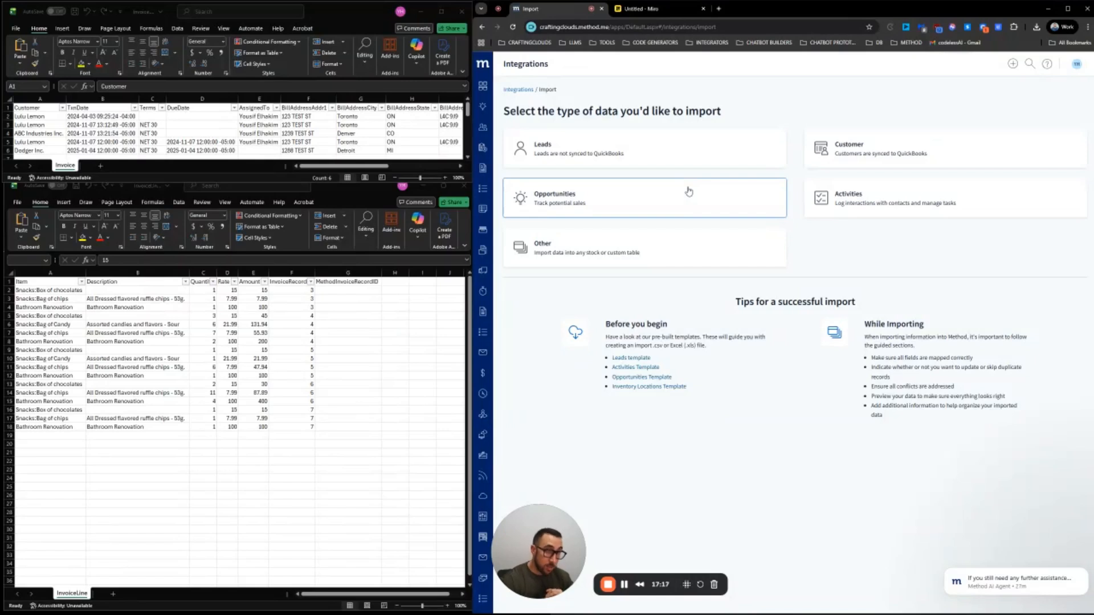
Choose Other as the data type and set the destination table to Invoice
click(606, 254)
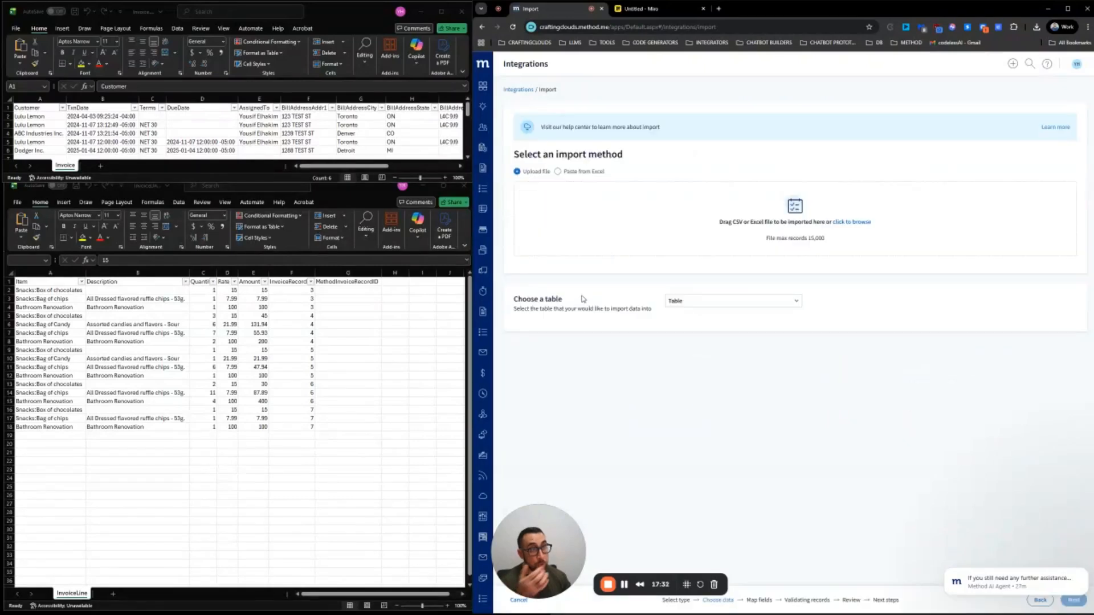
click(709, 304)
text(invoice)
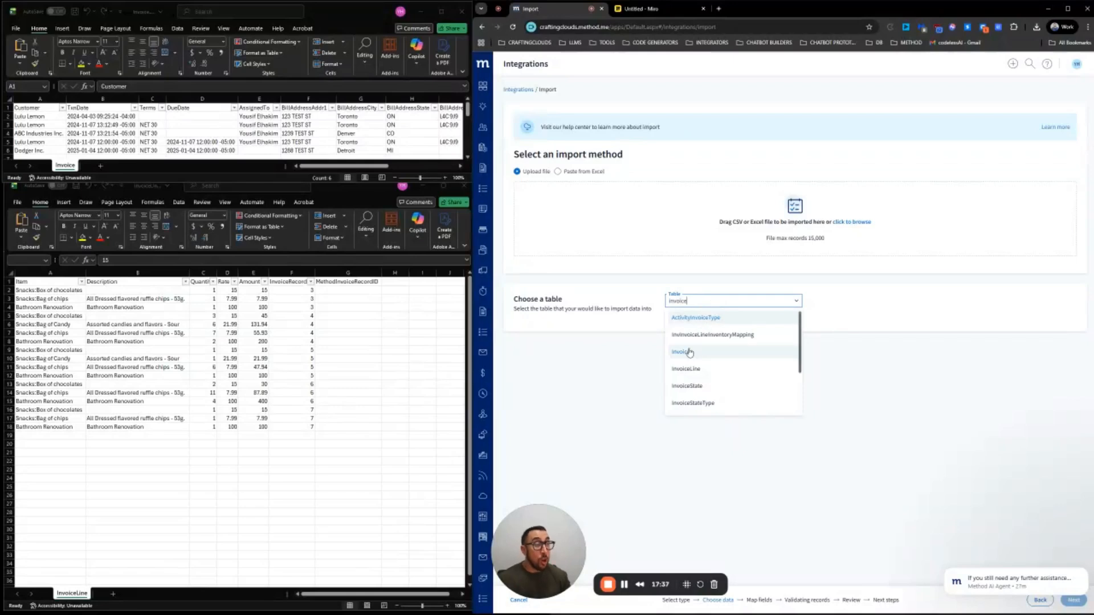
click(691, 353)
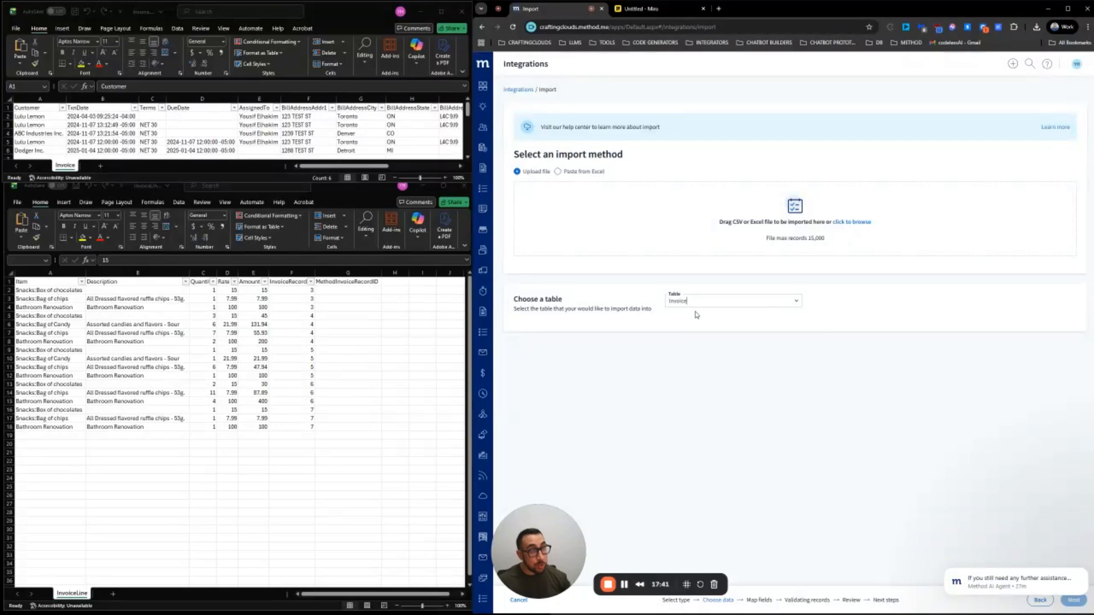
click(701, 301)
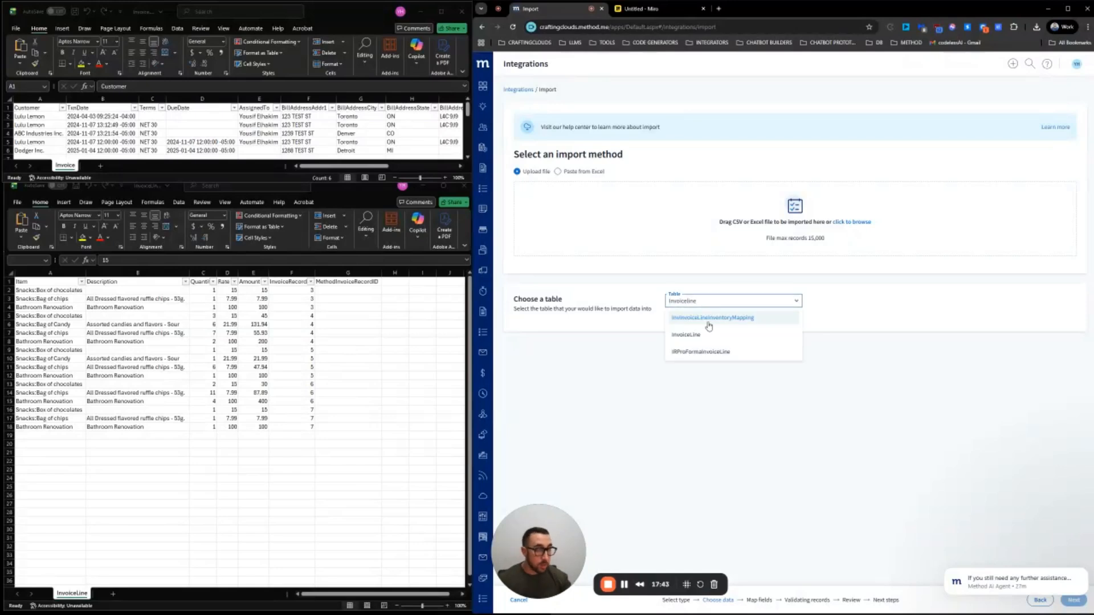
click(710, 336)
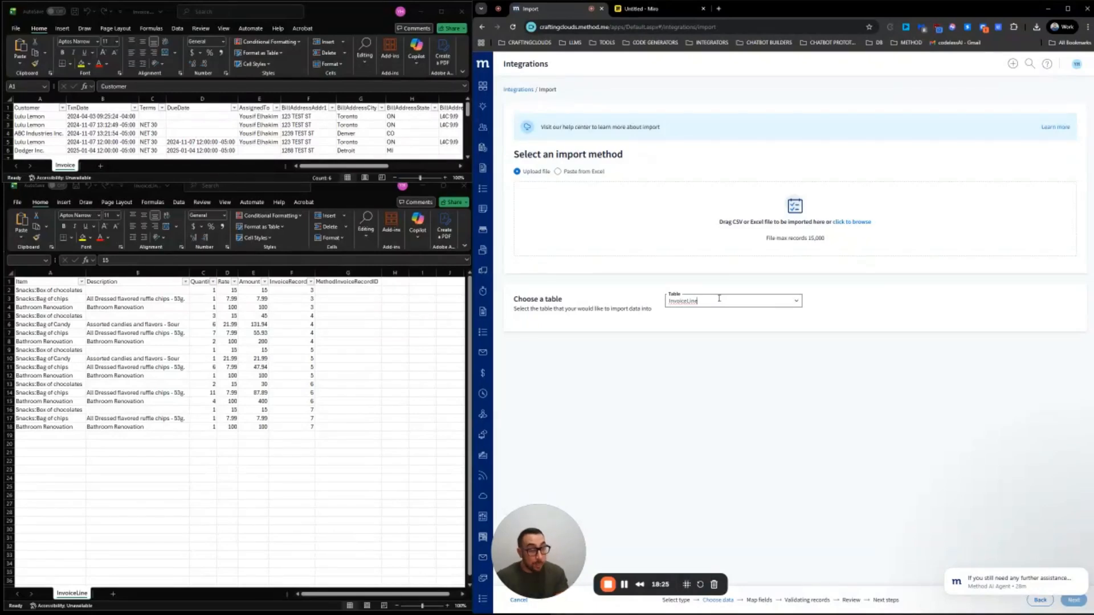
drag(719, 298, 634, 305)
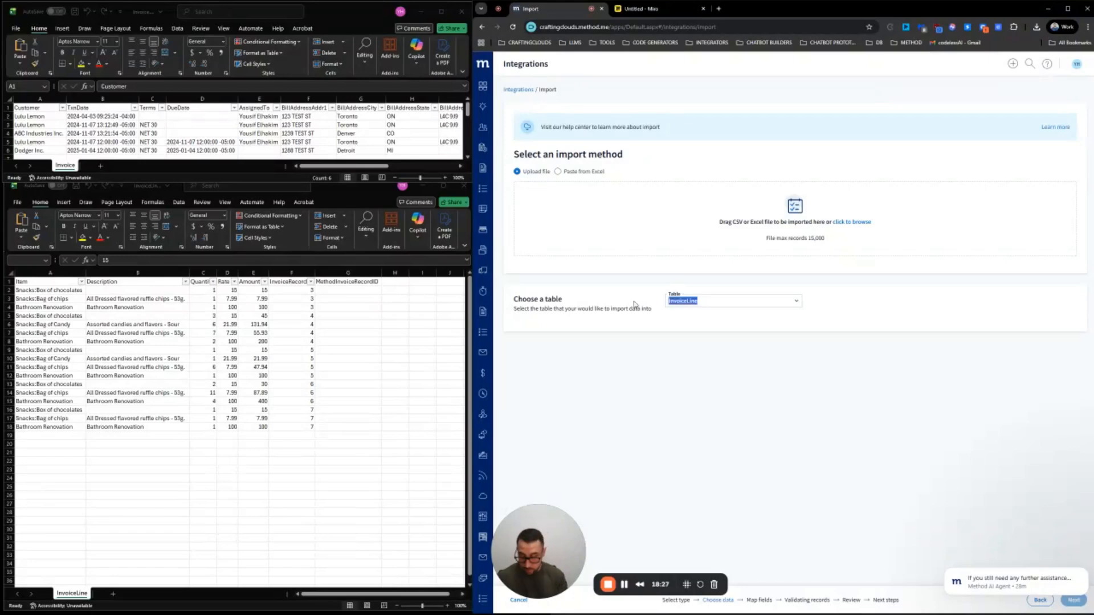
text(Invoice)
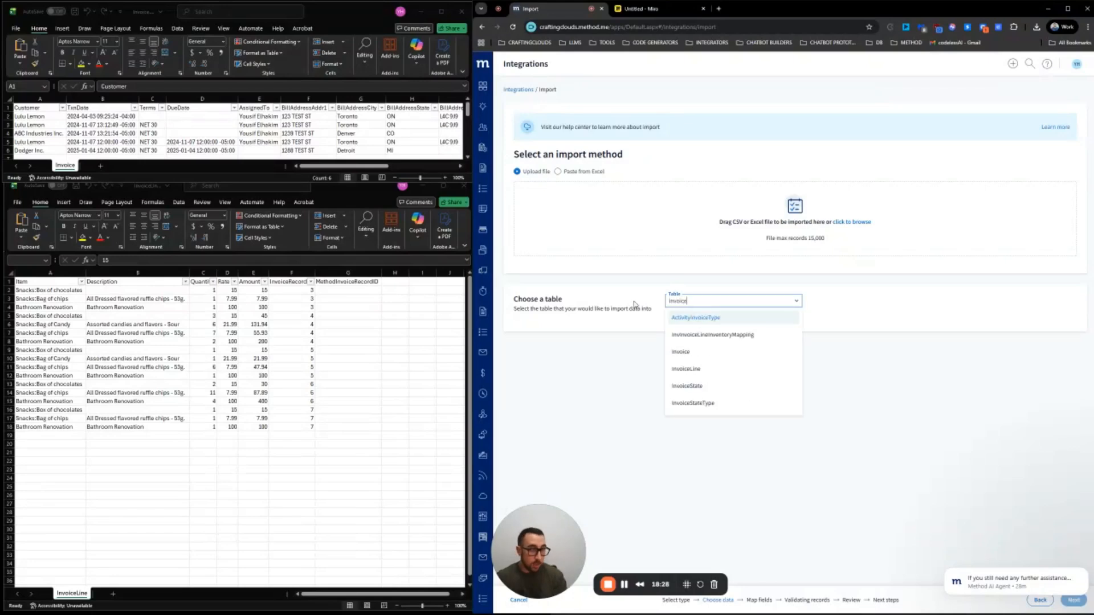
click(691, 353)
Upload Invoice.csv as the import file
click(863, 222)
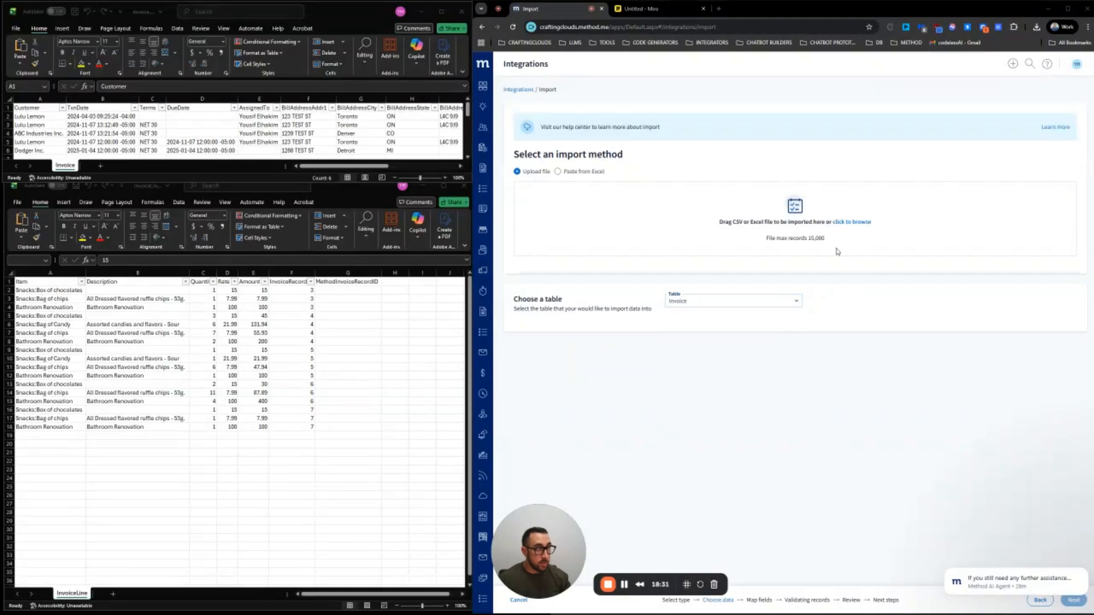
click(632, 73)
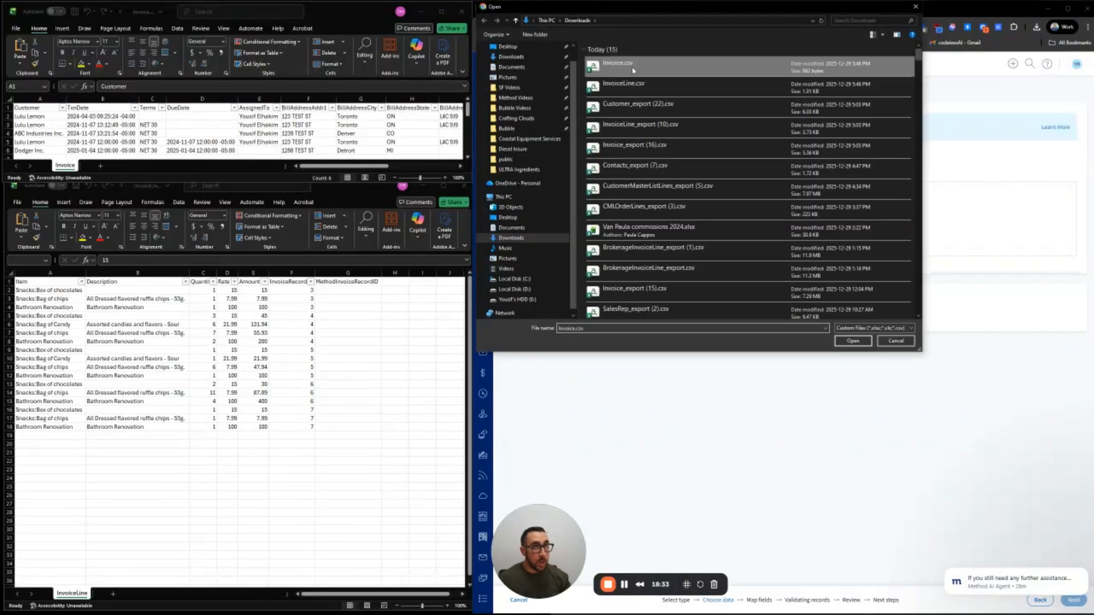
click(865, 341)
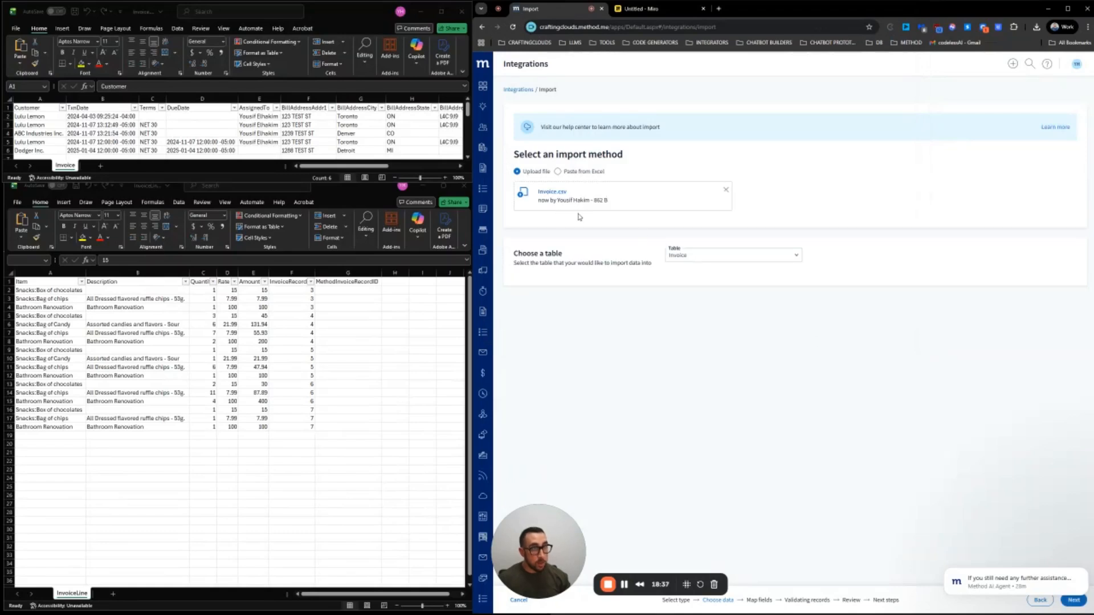
Advance to Map fields, confirm all 14 fields are mapped, and continue to Review
click(1073, 600)
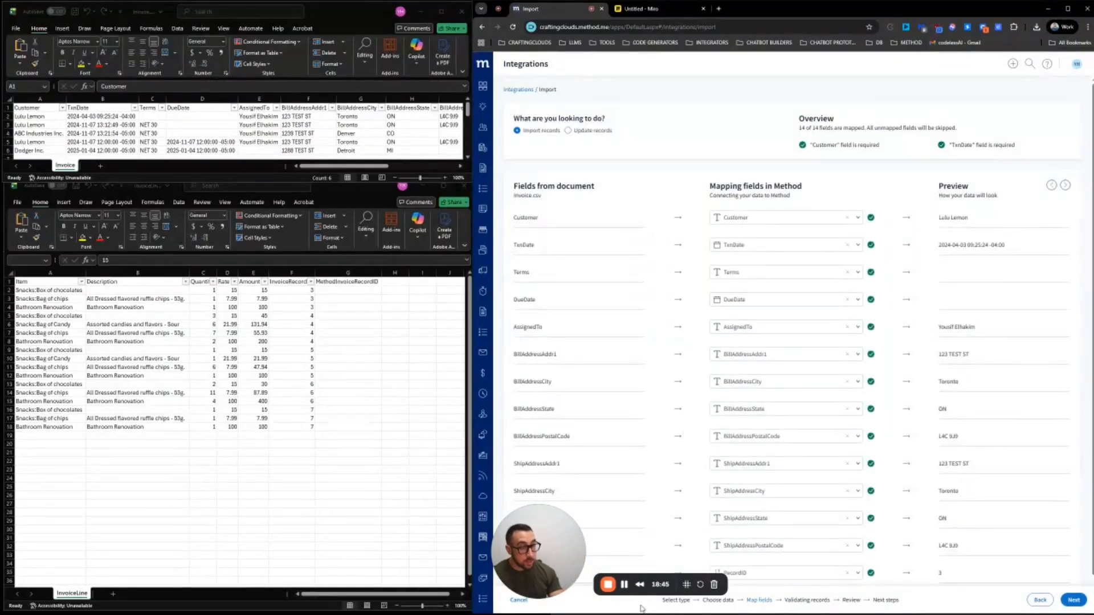
drag(544, 560, 579, 111)
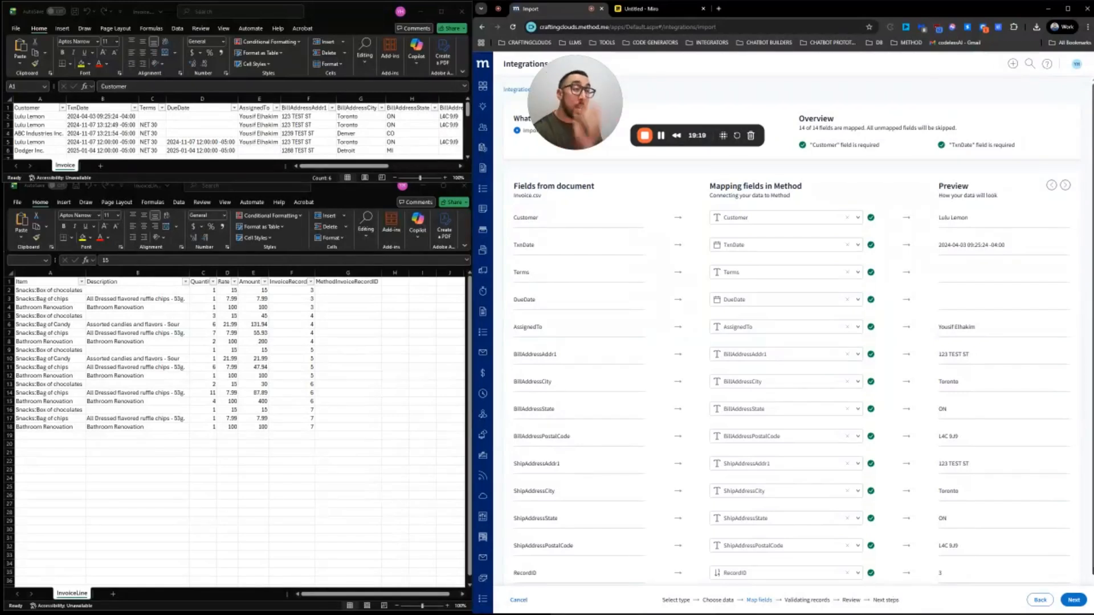
click(858, 219)
scroll(779, 295, down, 6)
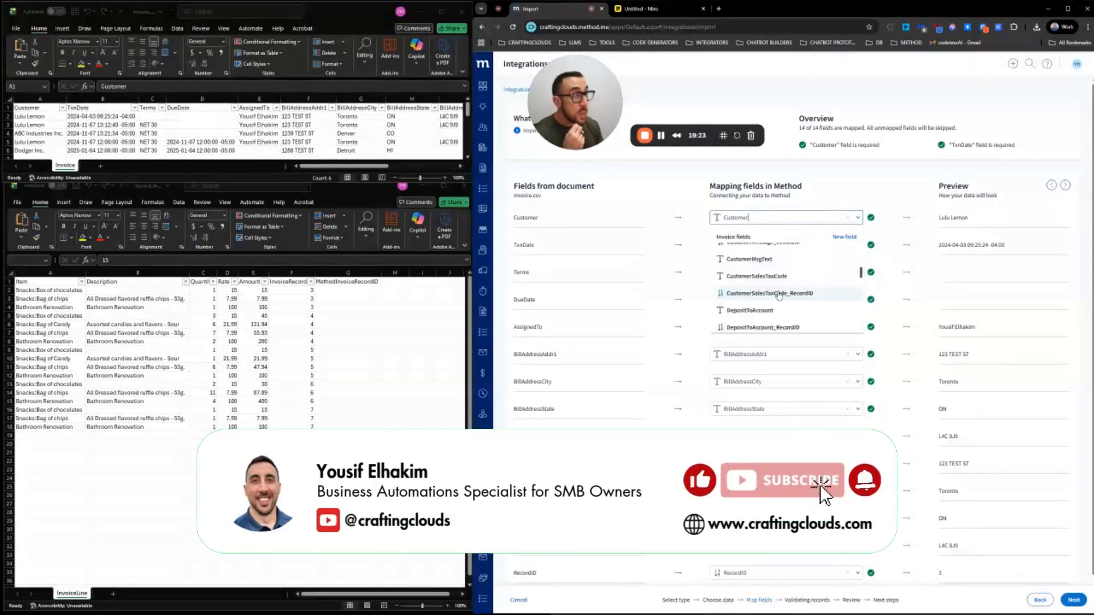
scroll(779, 295, down, 10)
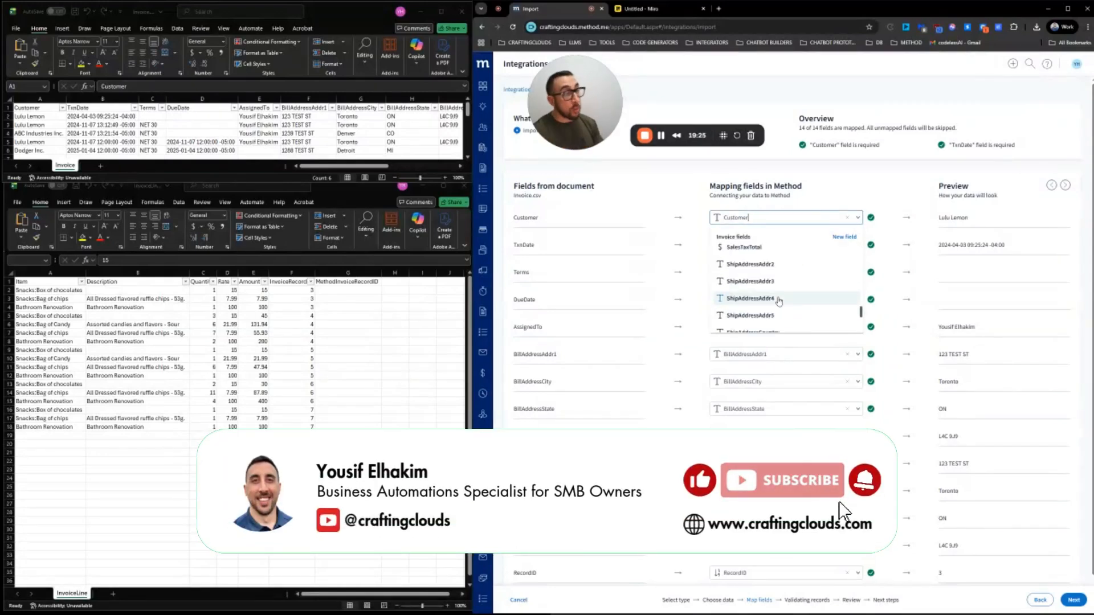
scroll(779, 295, up, 15)
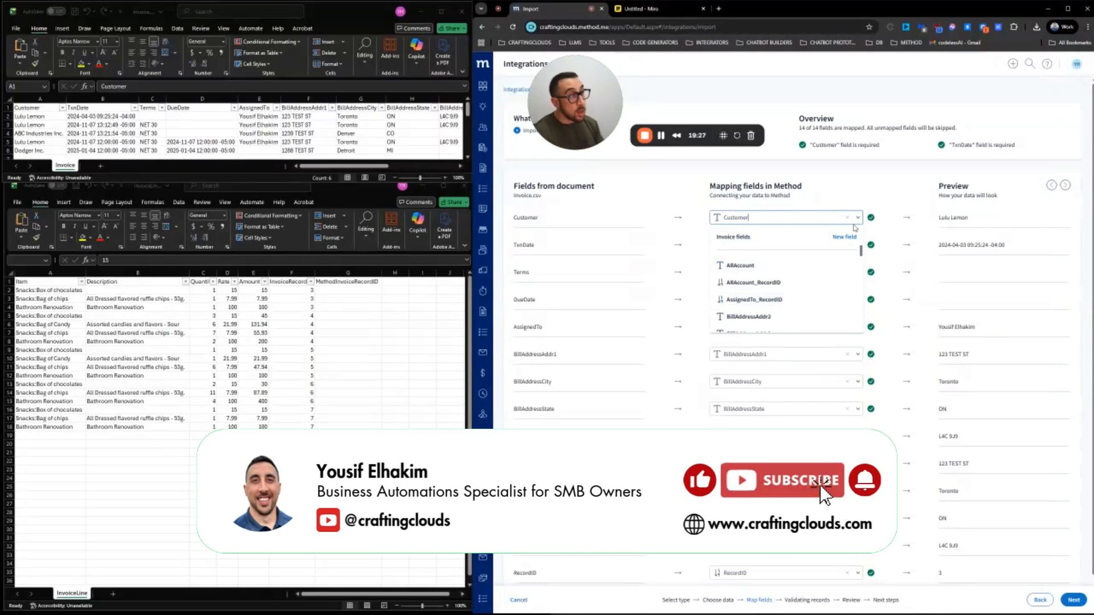
click(858, 219)
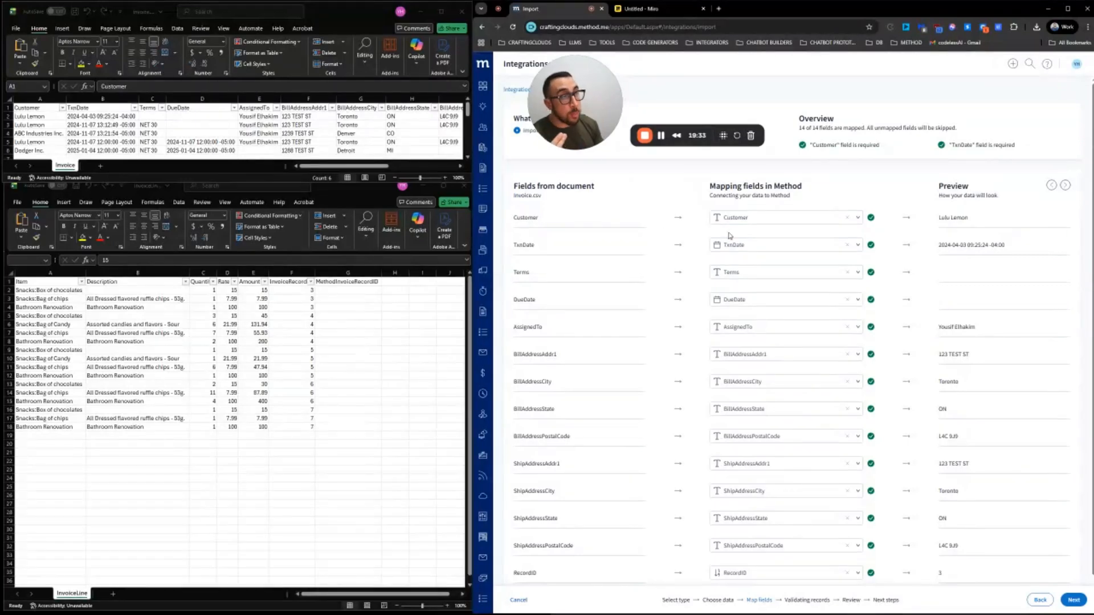
scroll(728, 231, down, 1)
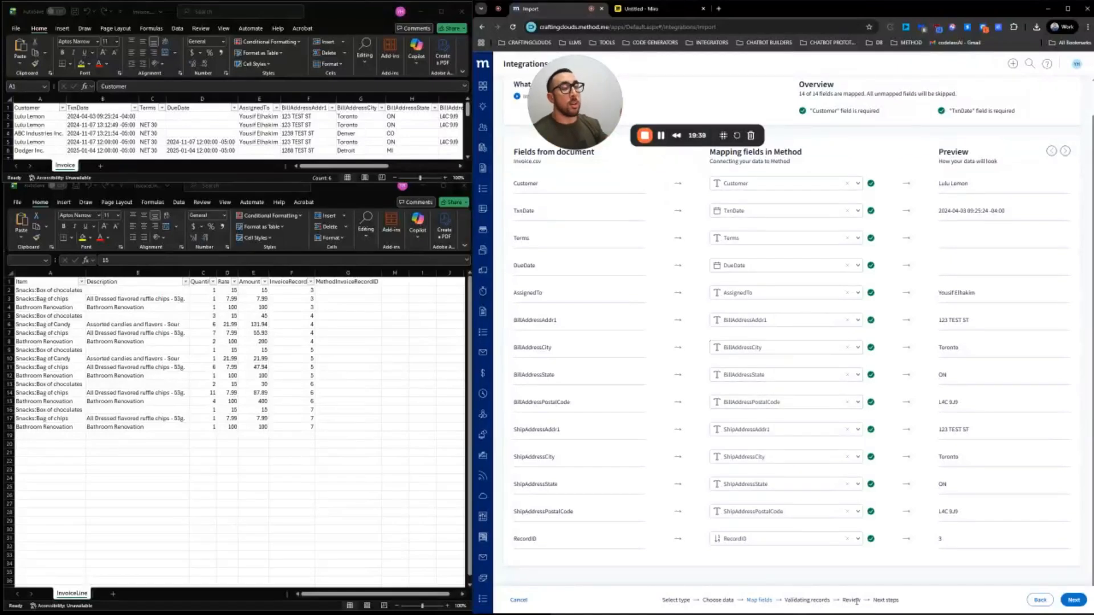
click(1075, 601)
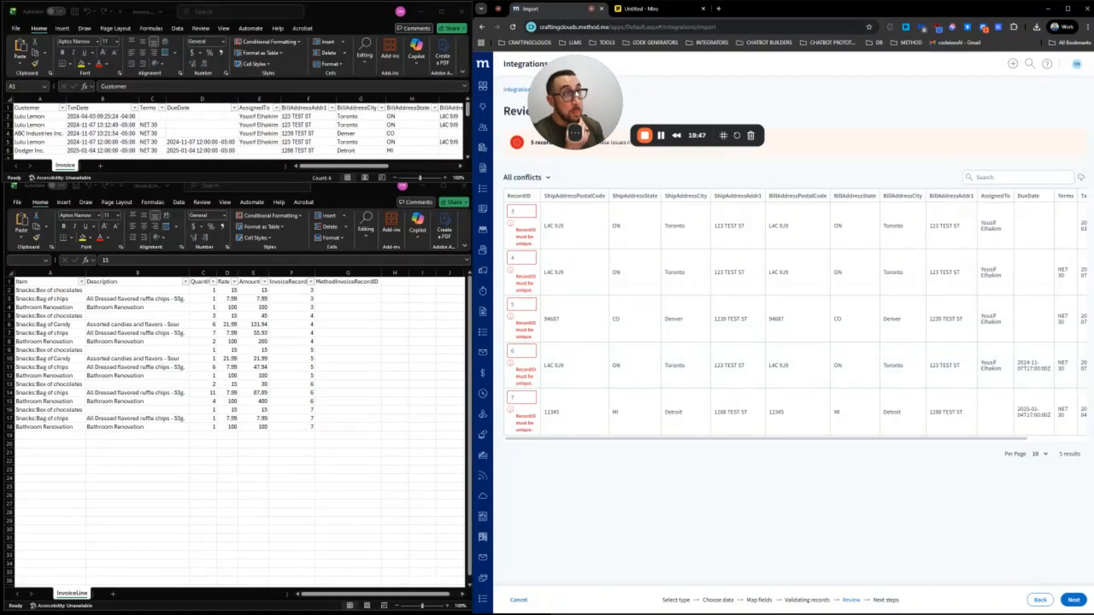
Dismiss the rating notification and look over the five 'RecordID must be unique' conflicts
drag(575, 84, 812, 84)
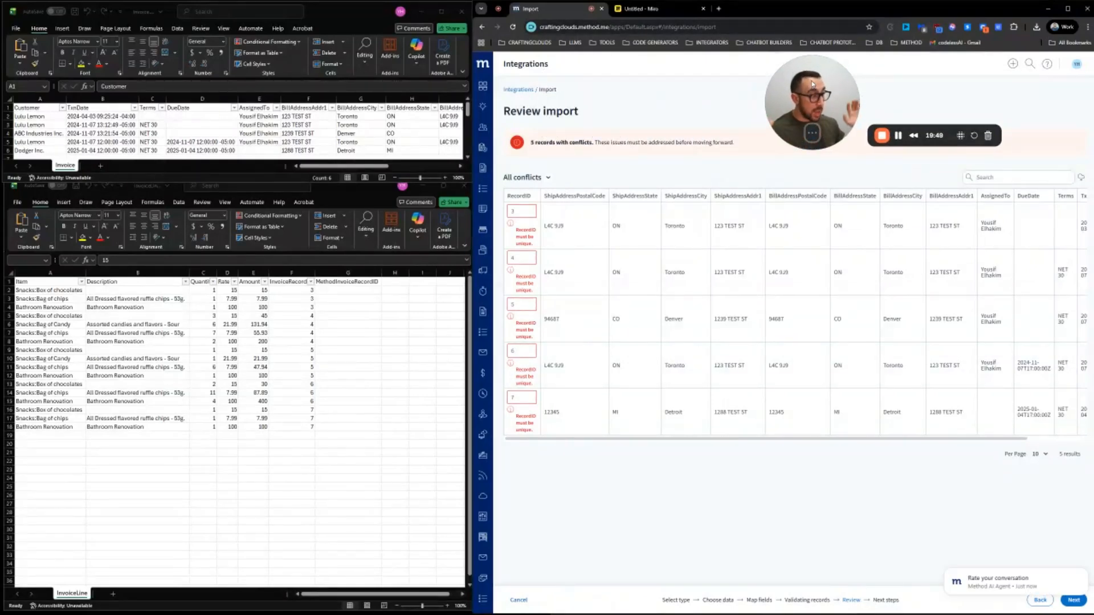
click(1085, 571)
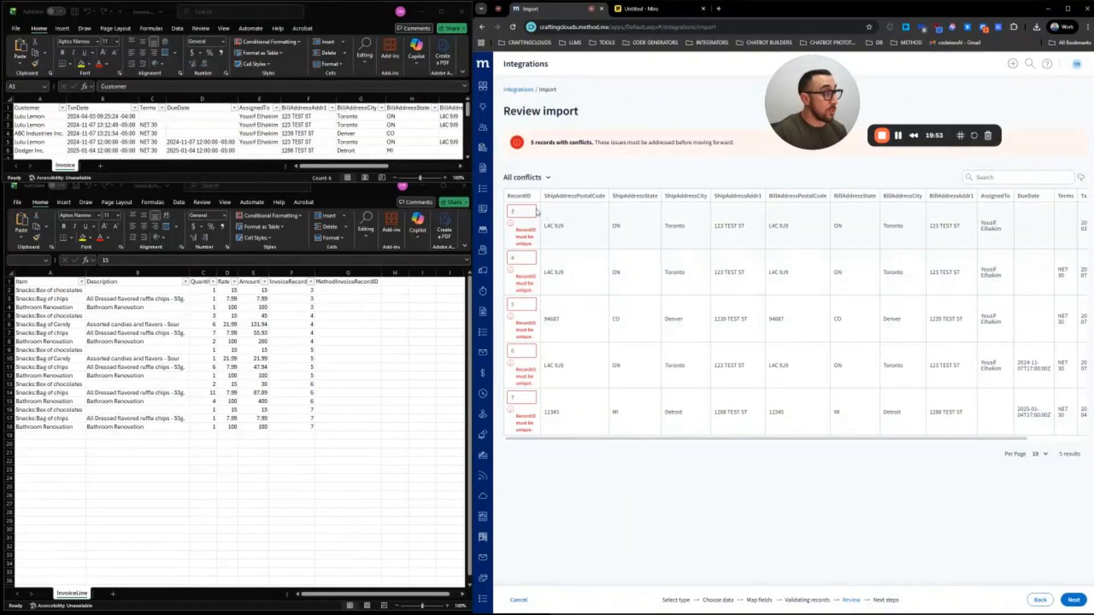
mouse_move(656, 440)
mouse_down()
mouse_move(676, 442)
mouse_move(655, 442)
mouse_up()
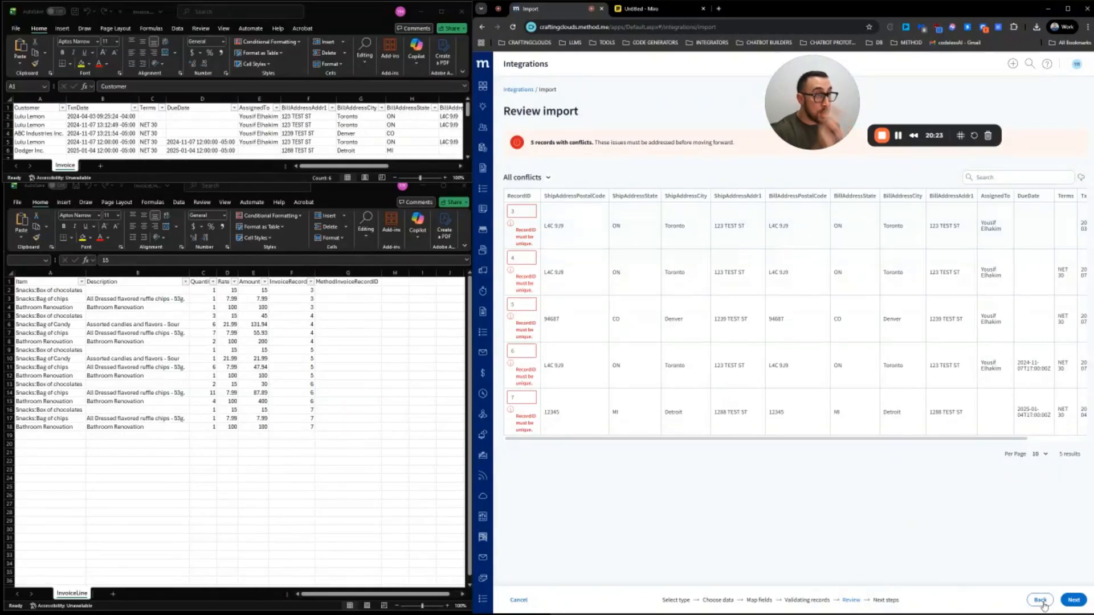
Clear the RecordID field mapping and continue so all 5 invoice records validate
click(1041, 601)
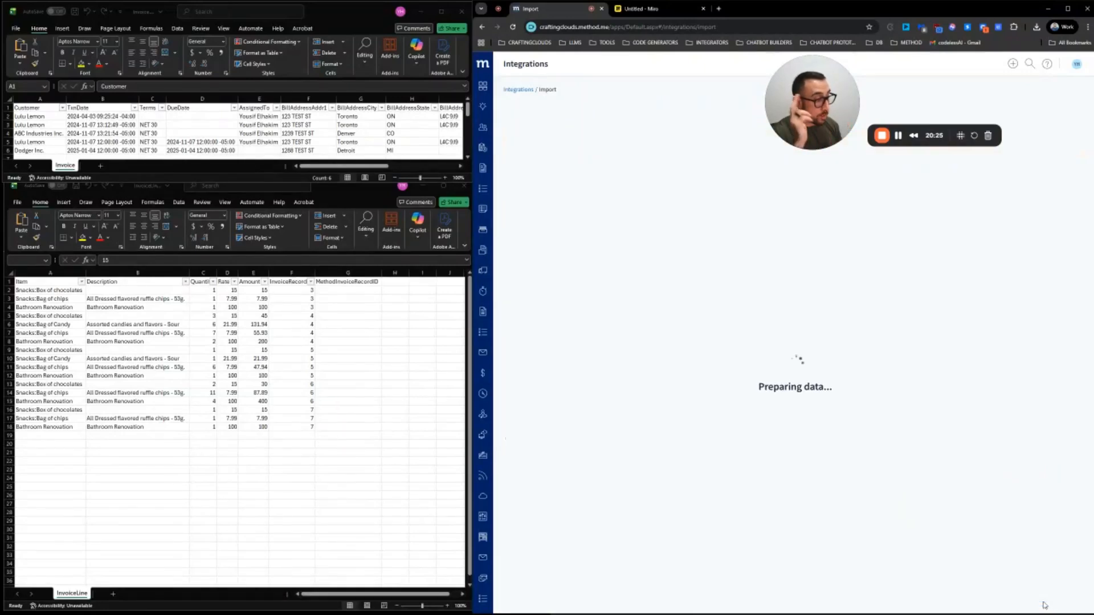
scroll(703, 412, down, 1)
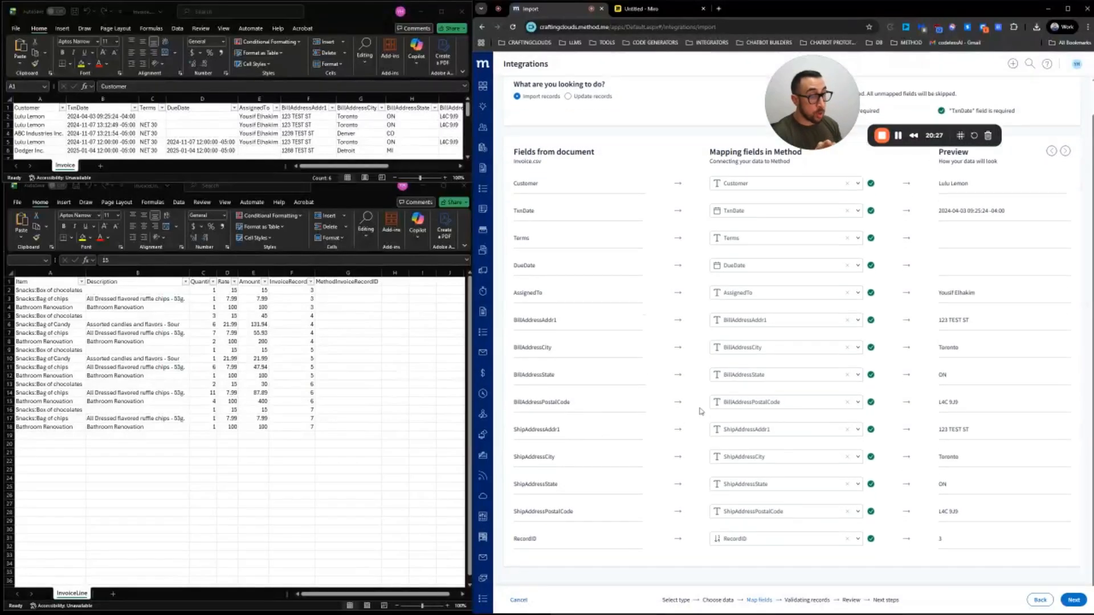
click(847, 539)
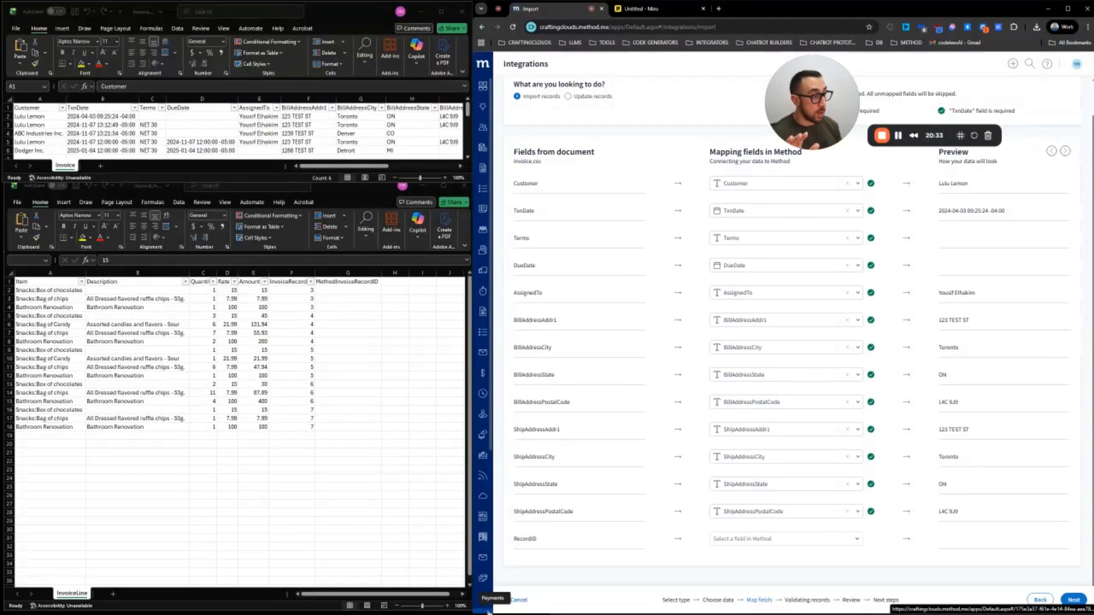
click(1074, 600)
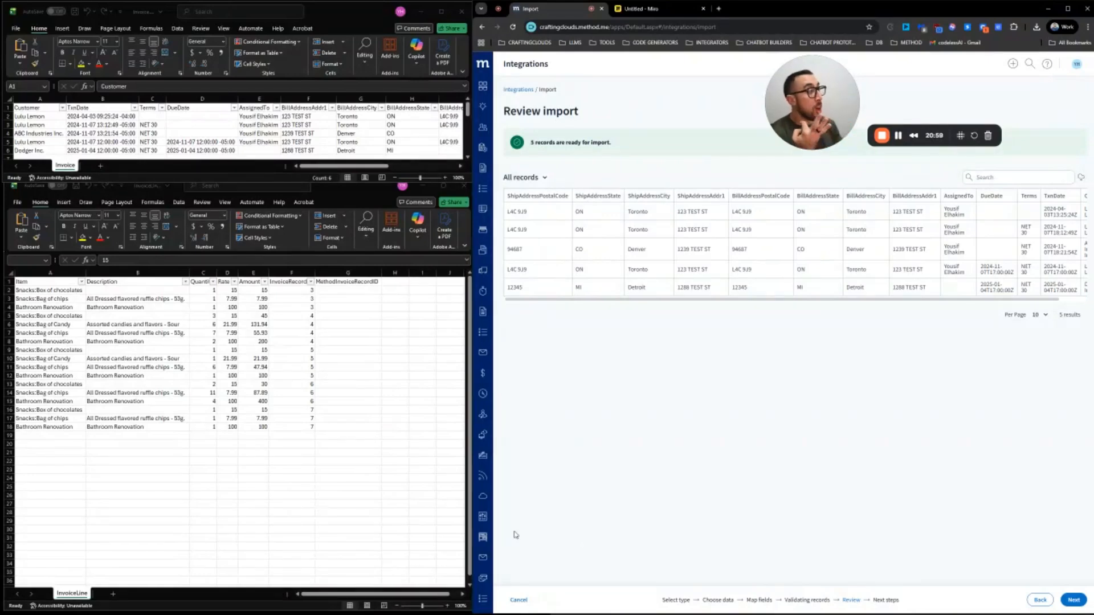
drag(817, 300, 946, 304)
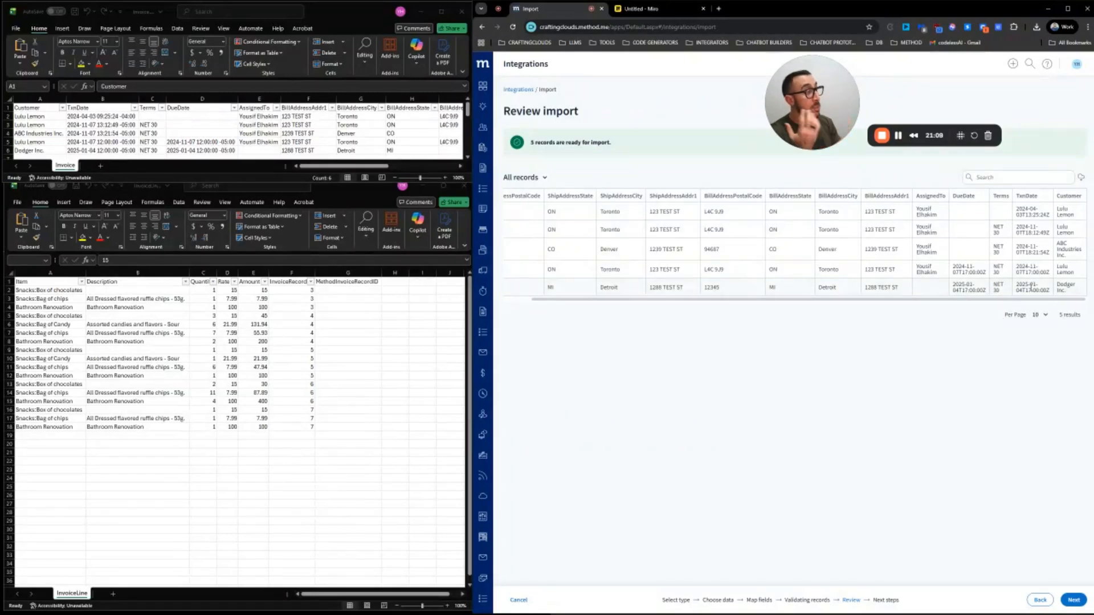
scroll(969, 292, left, 3)
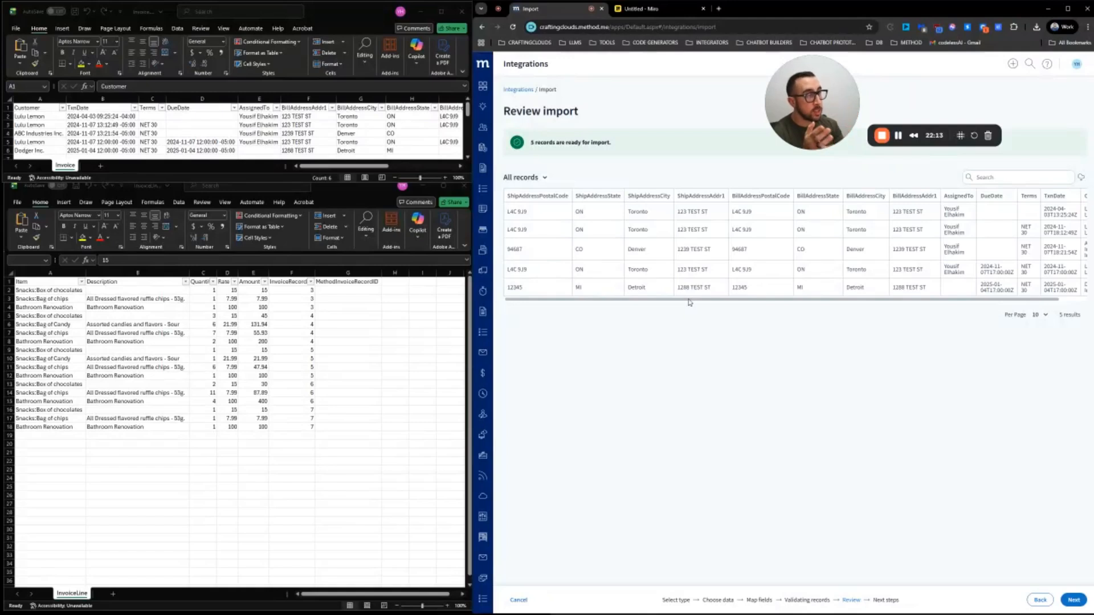
drag(701, 302, 794, 308)
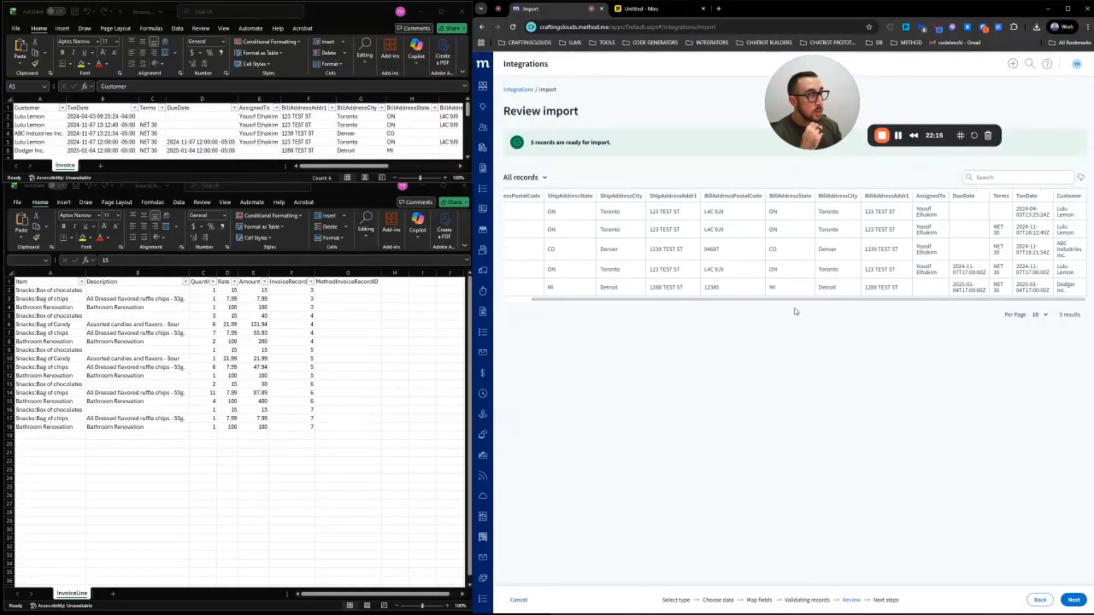
Continue to the import details and tag the imported invoices with a new 2025-12-29 tag
click(1073, 601)
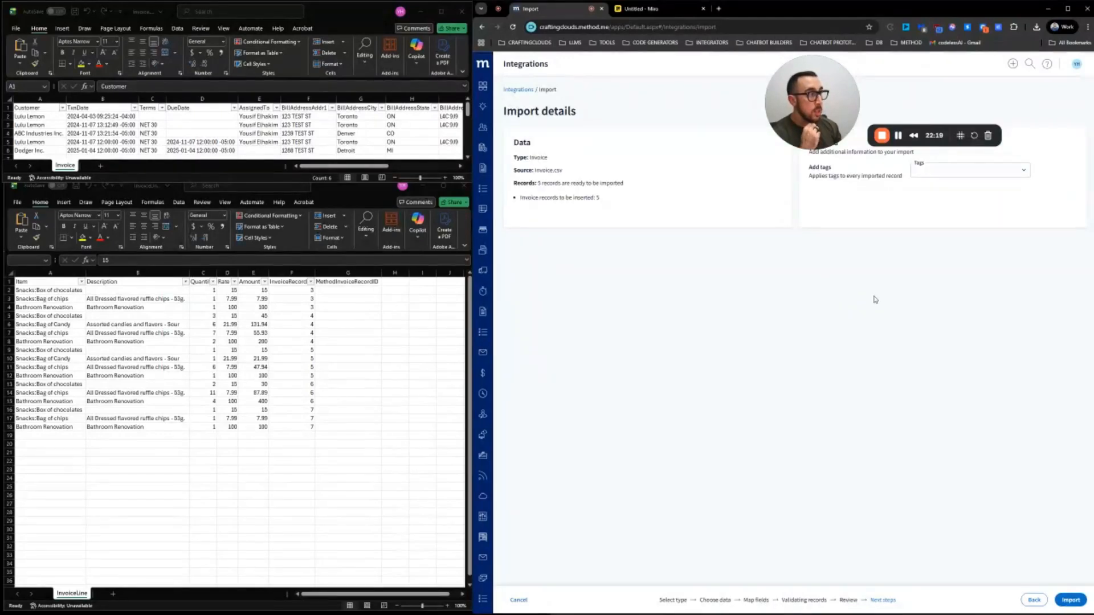
drag(821, 108, 639, 94)
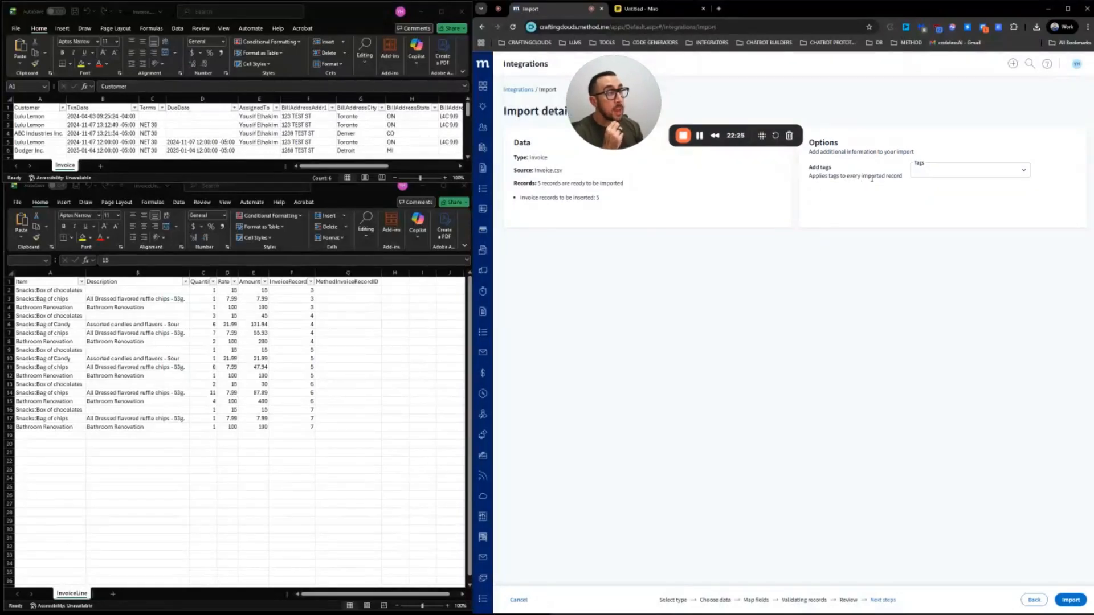
click(931, 174)
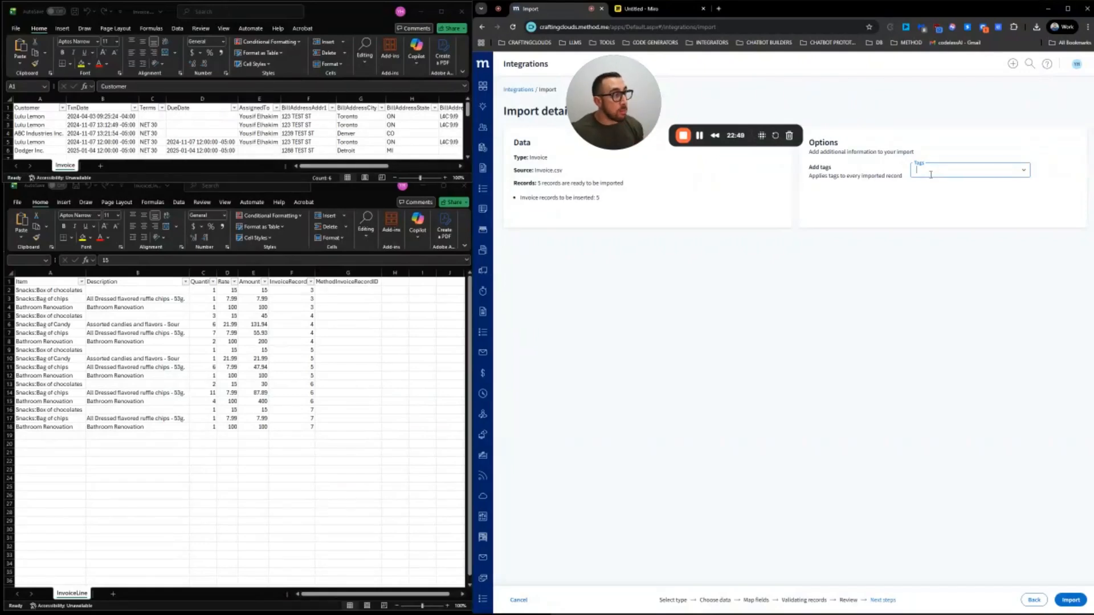
click(1006, 171)
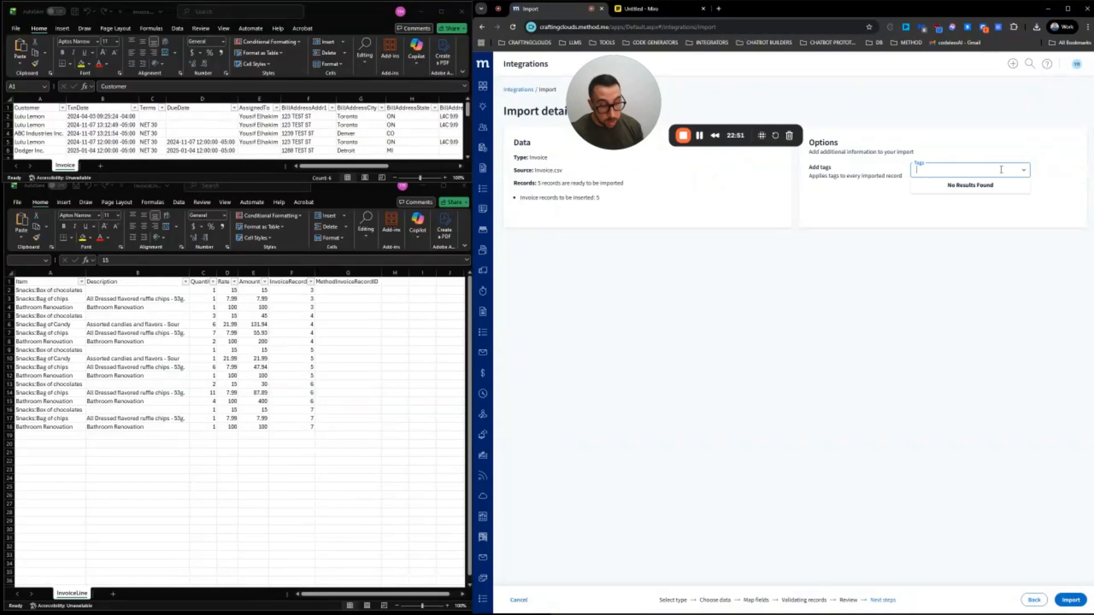
text(2025)
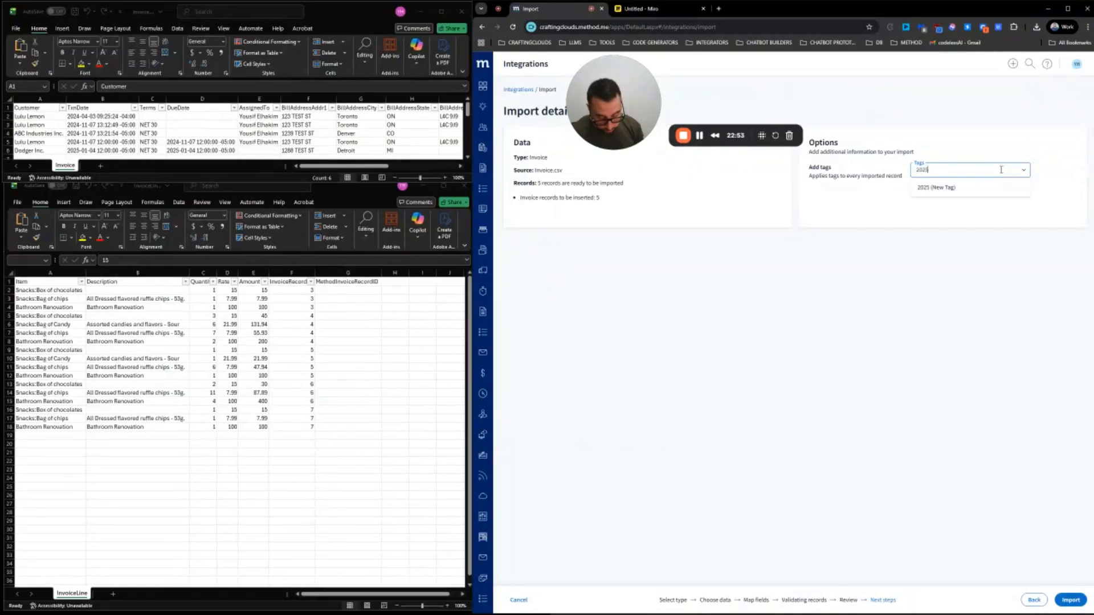
text(-12-)
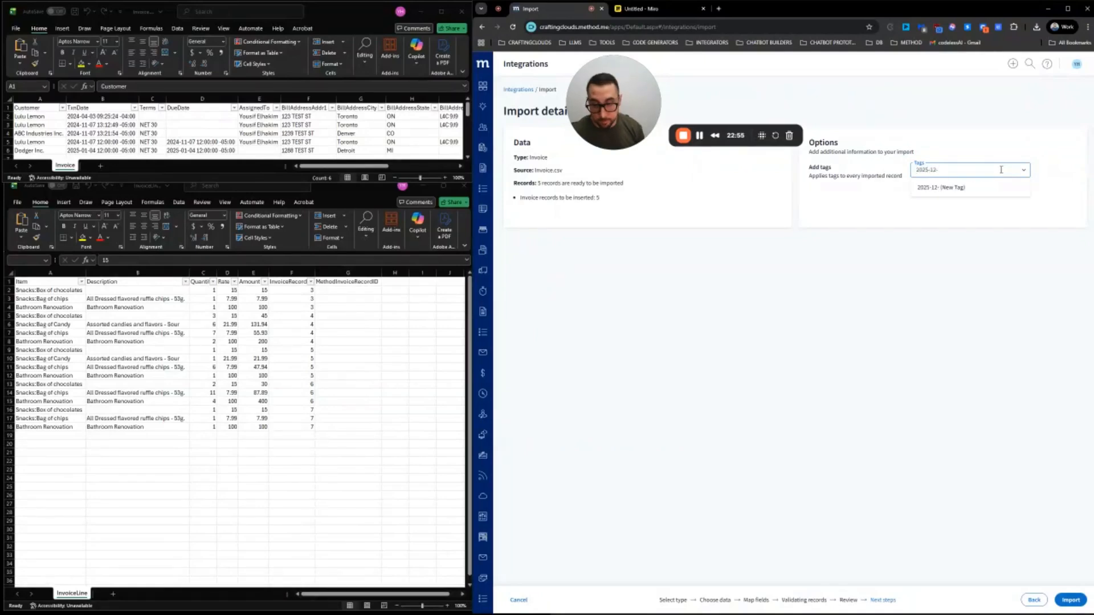
text(29)
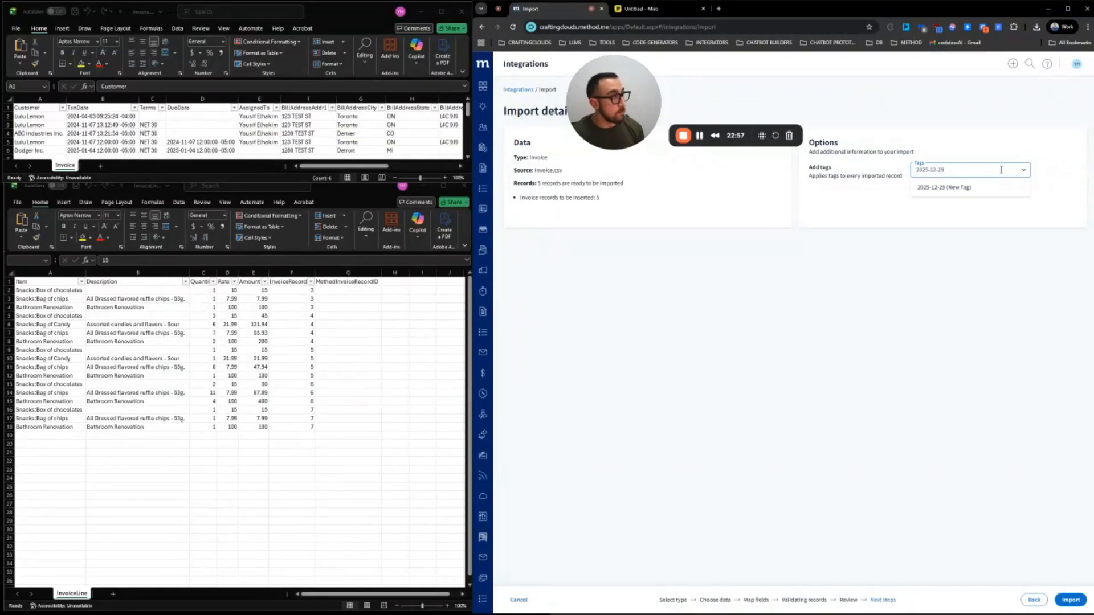
click(969, 187)
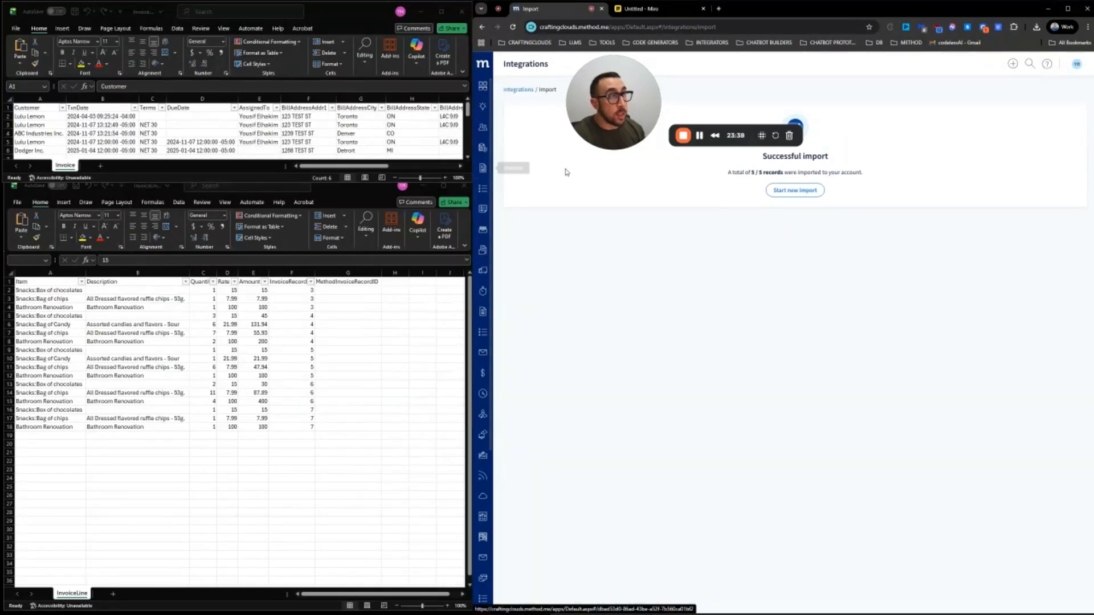
Go to the Invoices list from the sidebar after the import succeeds
click(483, 169)
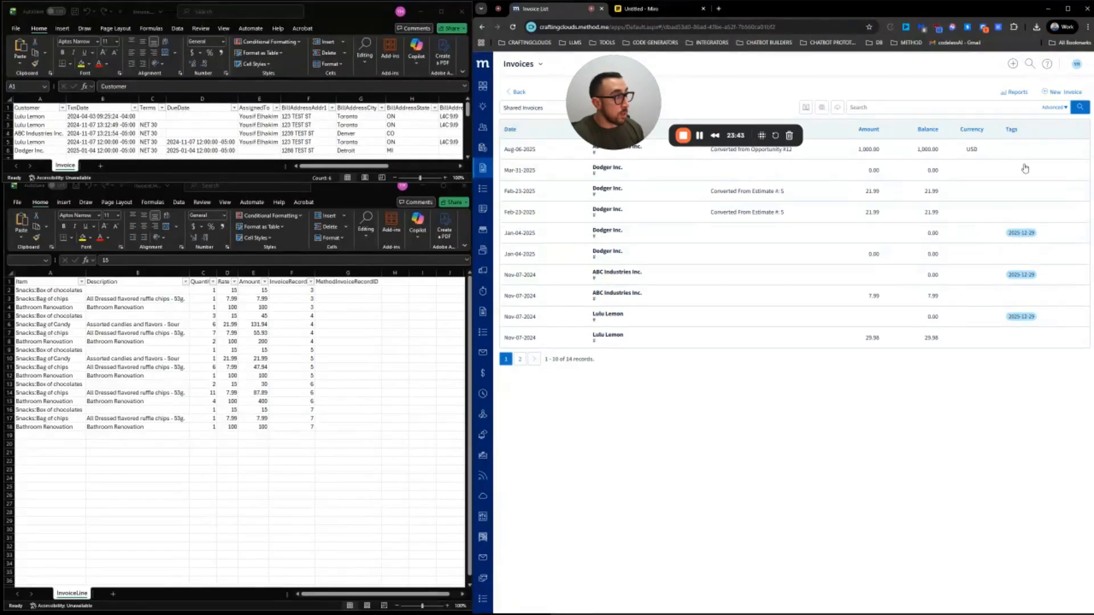
Sort invoices by Tags descending, inspect the Nov-07-2024 Lulu Lemon invoice, then return
click(1013, 131)
click(1014, 130)
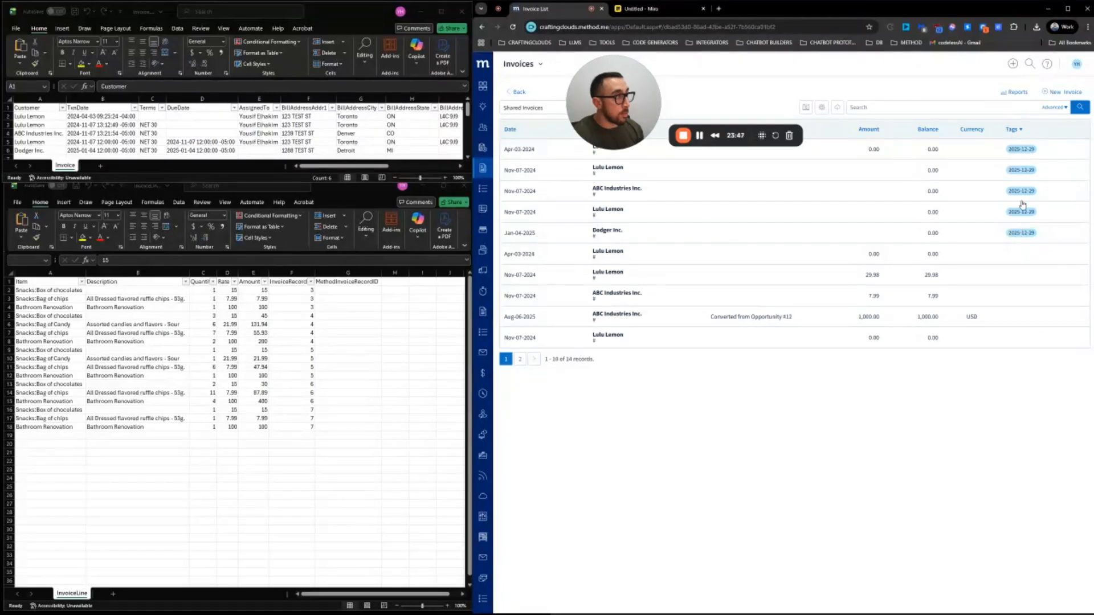
click(865, 170)
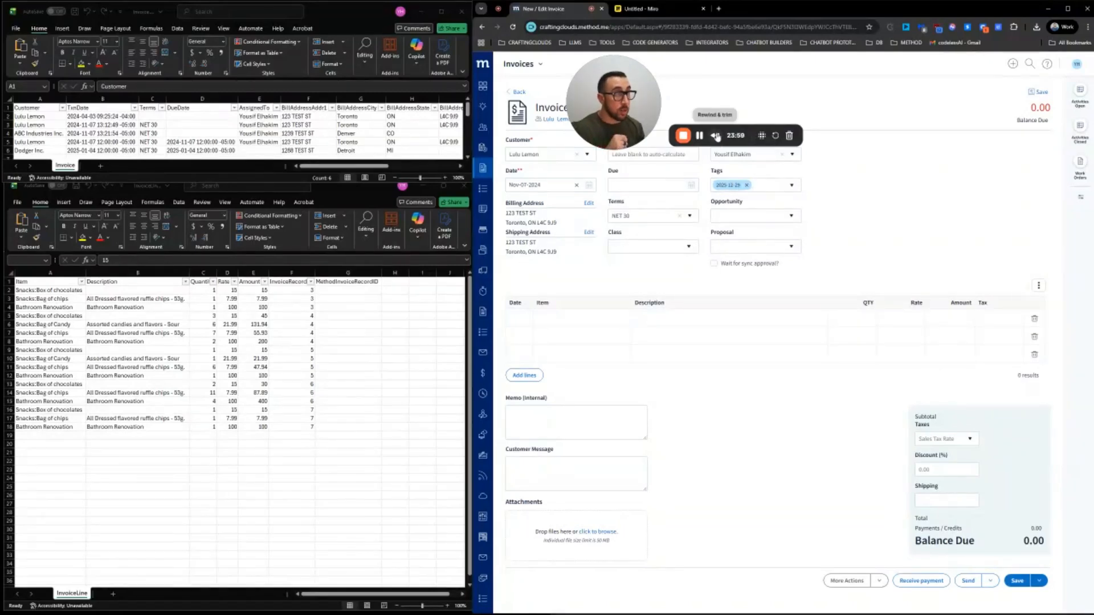
drag(619, 110, 886, 109)
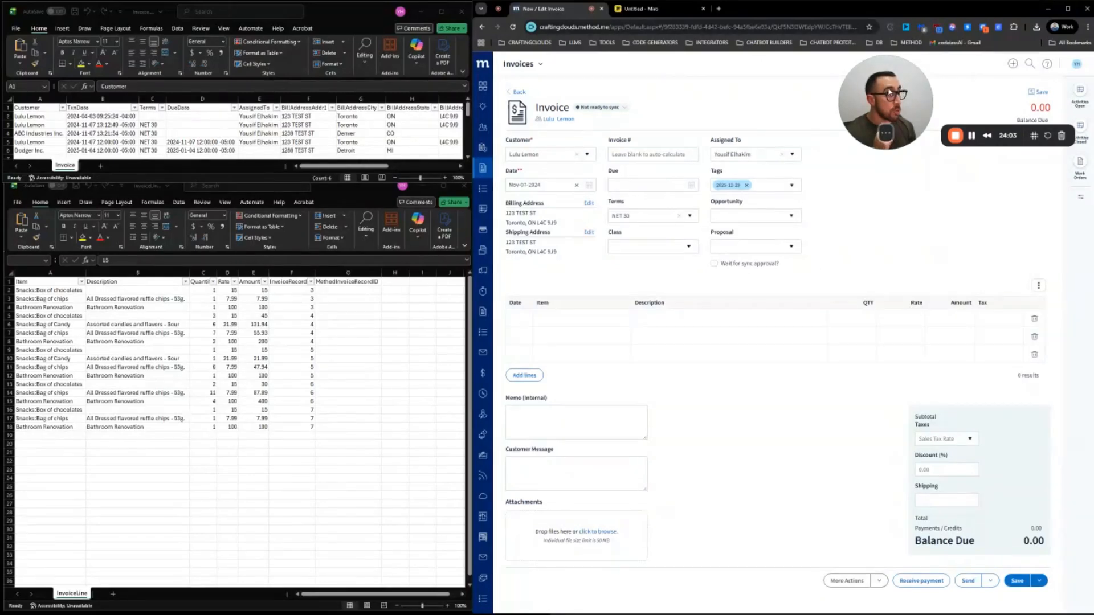
drag(889, 78, 650, 79)
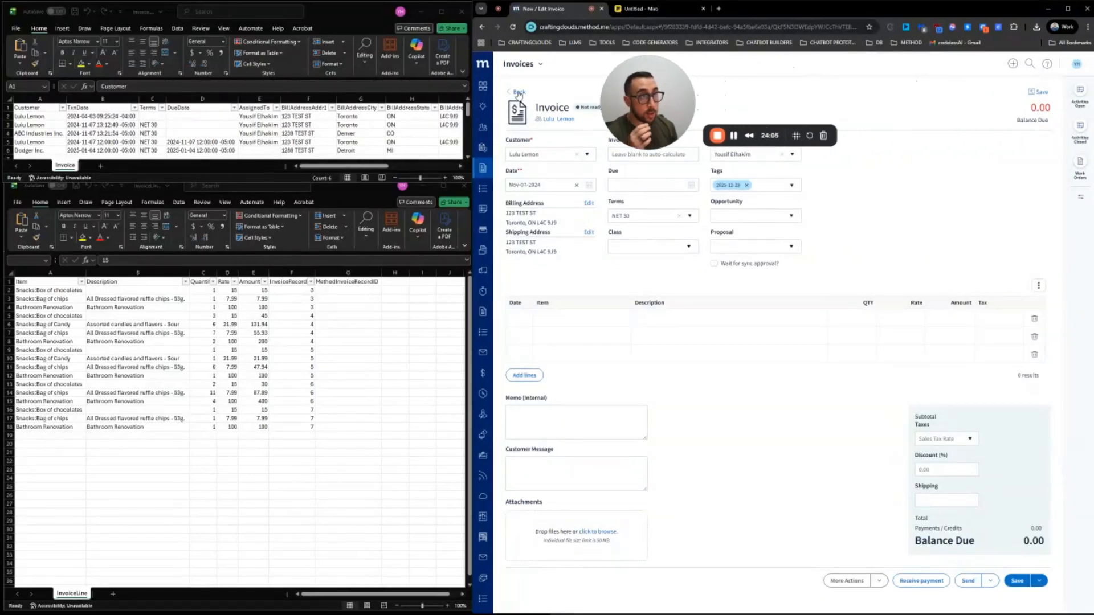
click(519, 93)
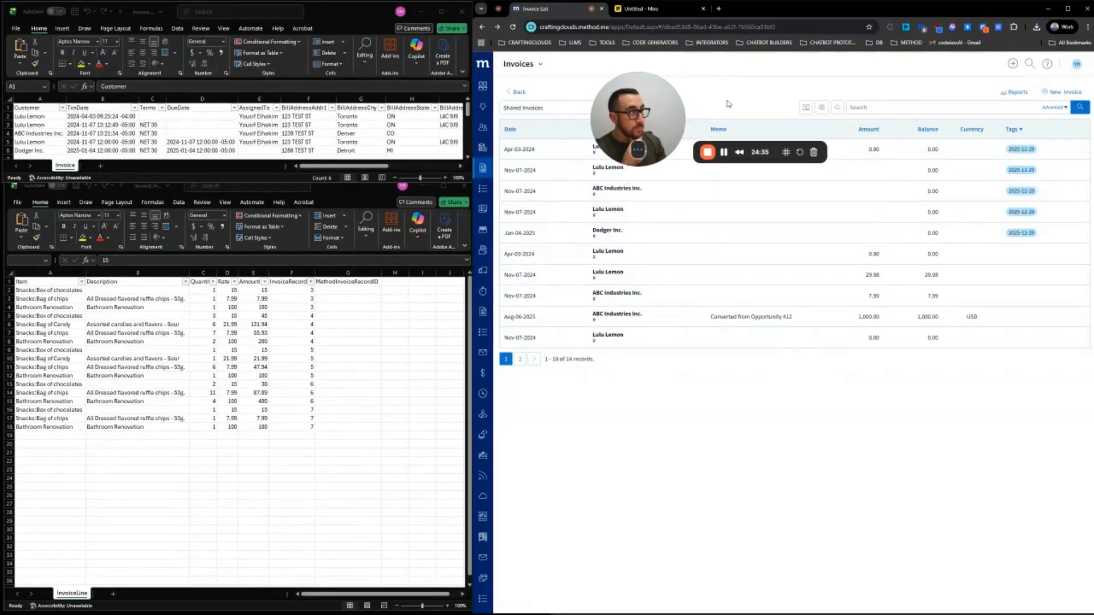
Go to the Integrations page through the avatar's account menu
click(1076, 66)
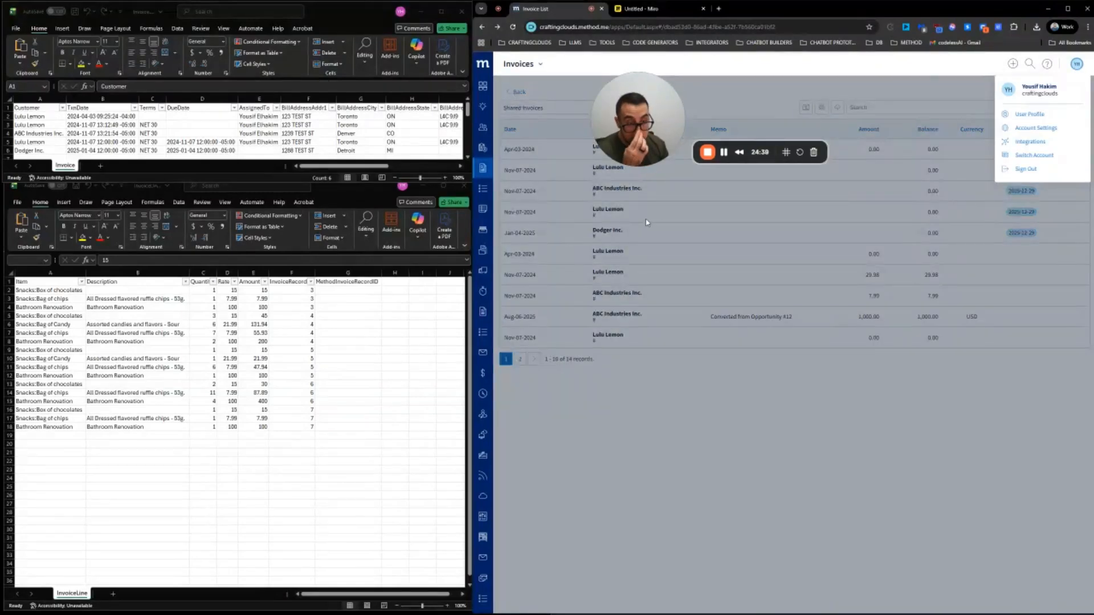
drag(644, 133, 651, 120)
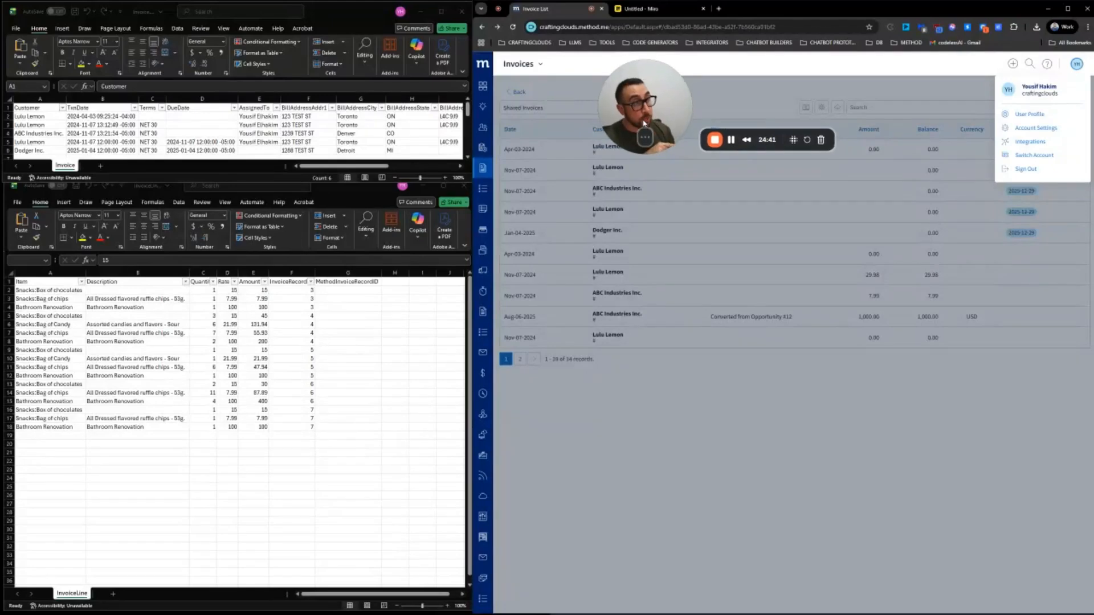
click(876, 122)
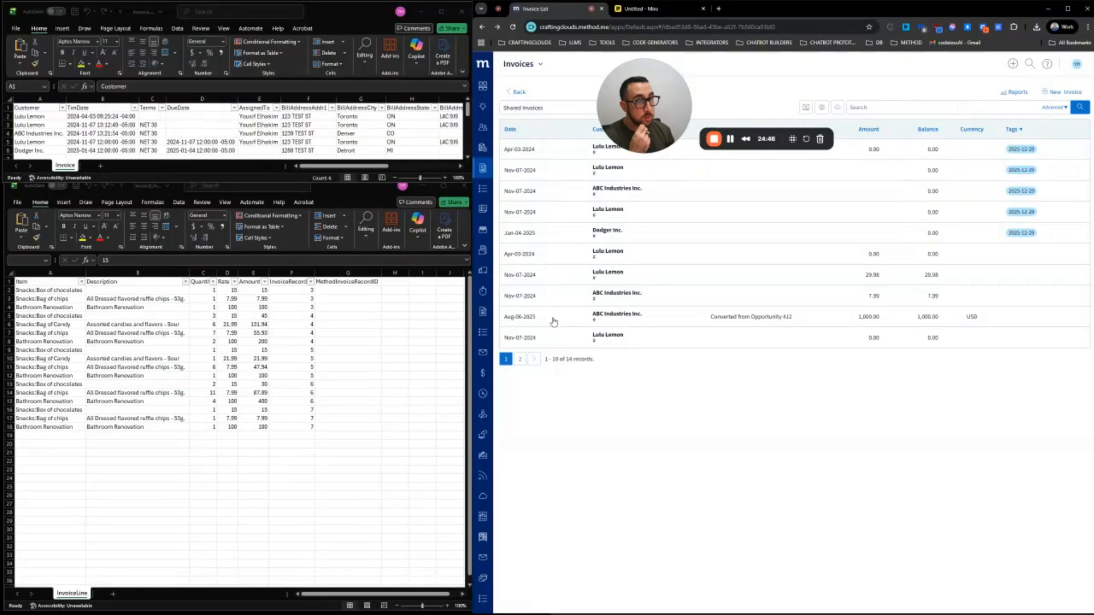
click(1076, 65)
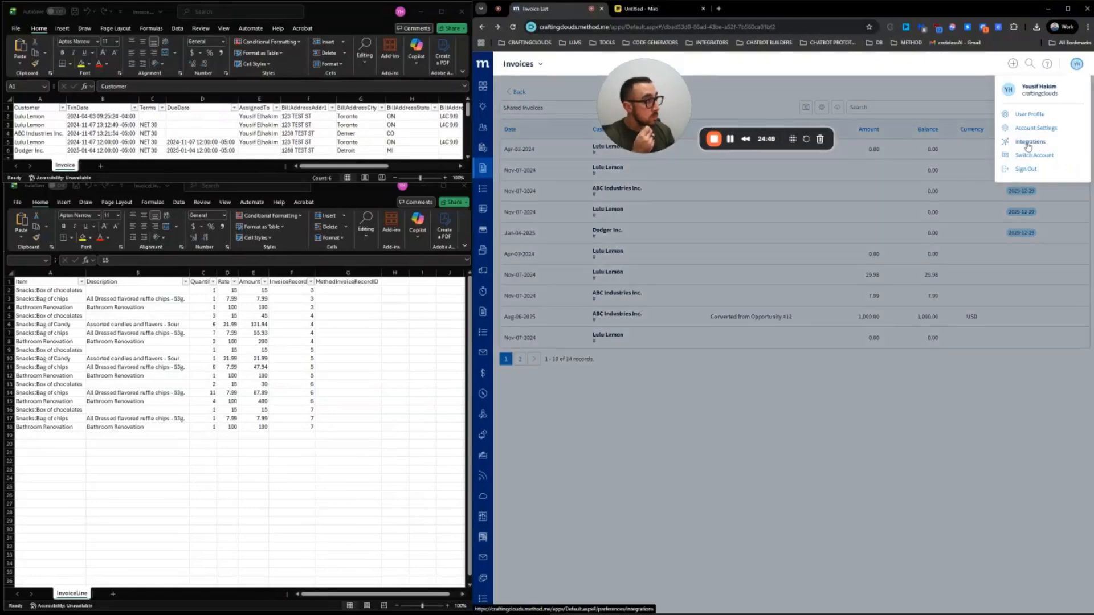
click(1029, 147)
On the Export page, choose the Invoice table for export
click(520, 223)
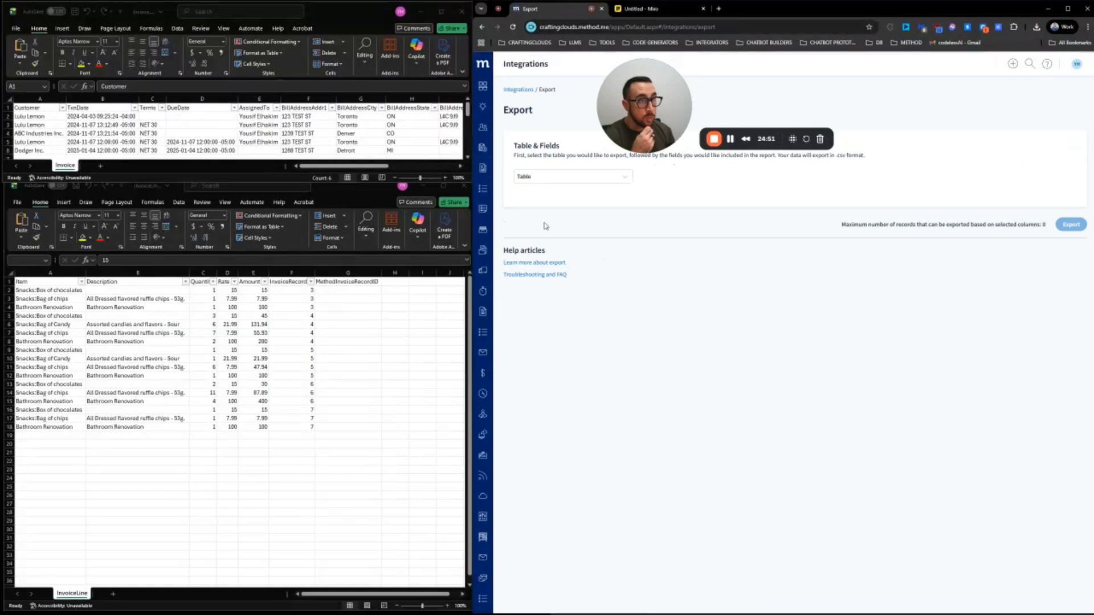
click(555, 181)
text(invoice)
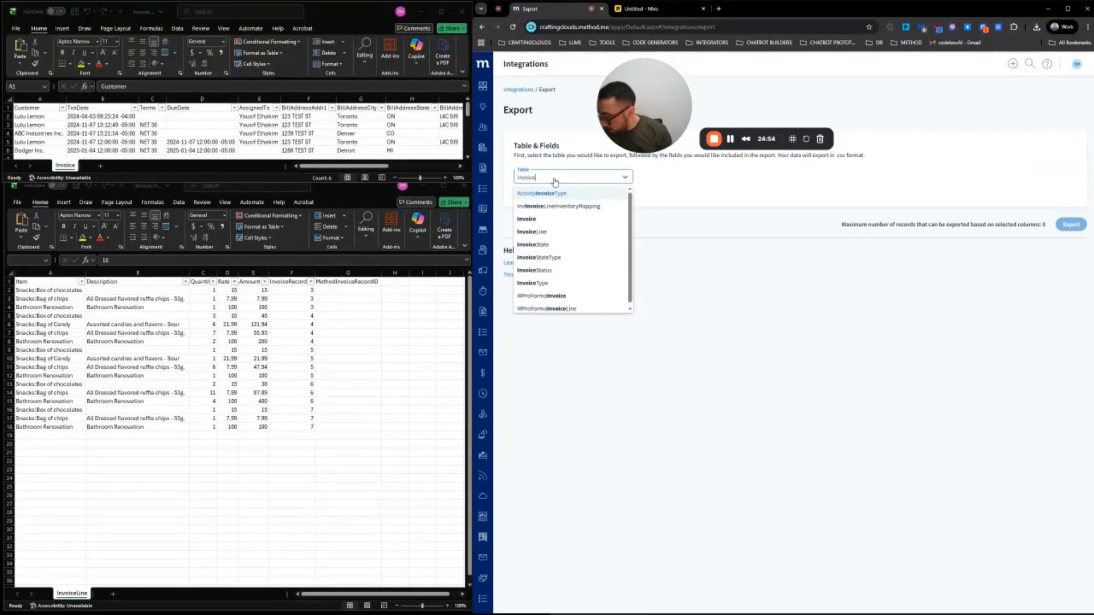
click(561, 220)
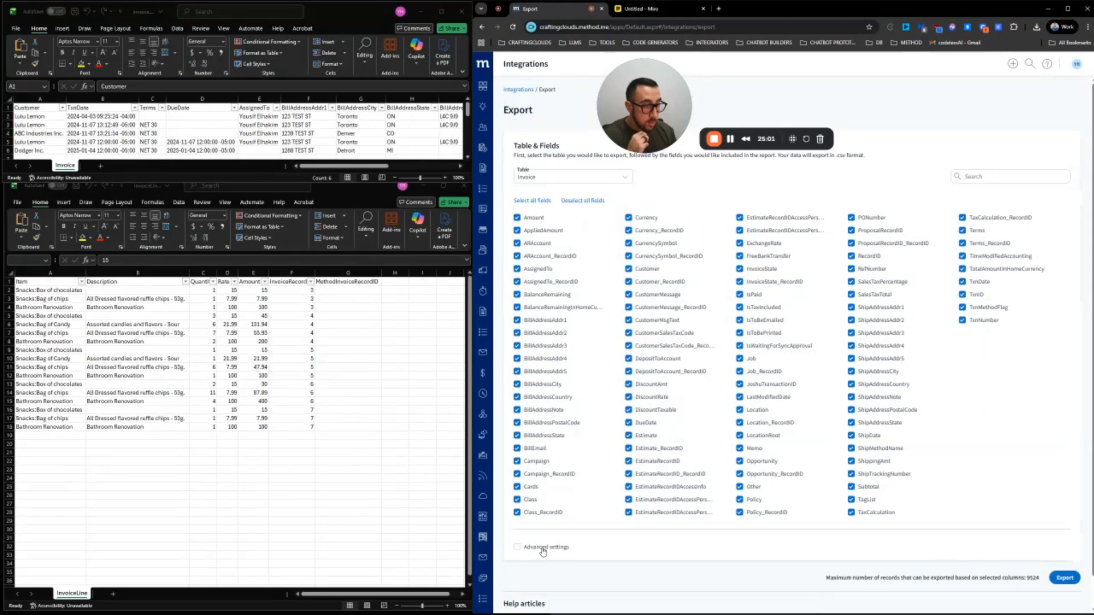
Limit the export to the Customer, Customer_RecordID, AssignedTo and RecordID fields
click(585, 200)
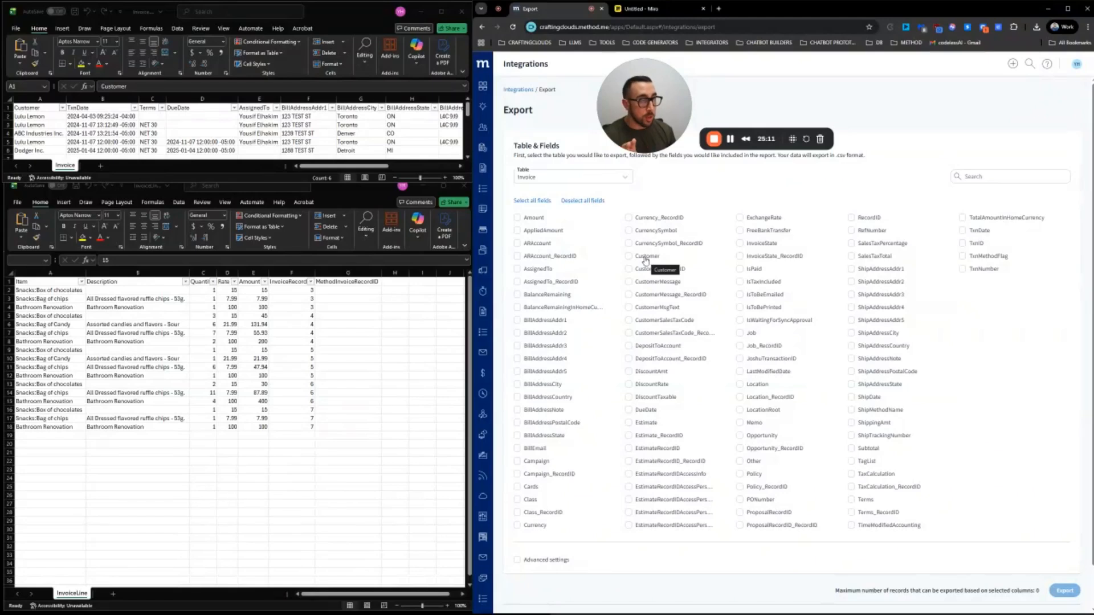
click(638, 257)
click(637, 272)
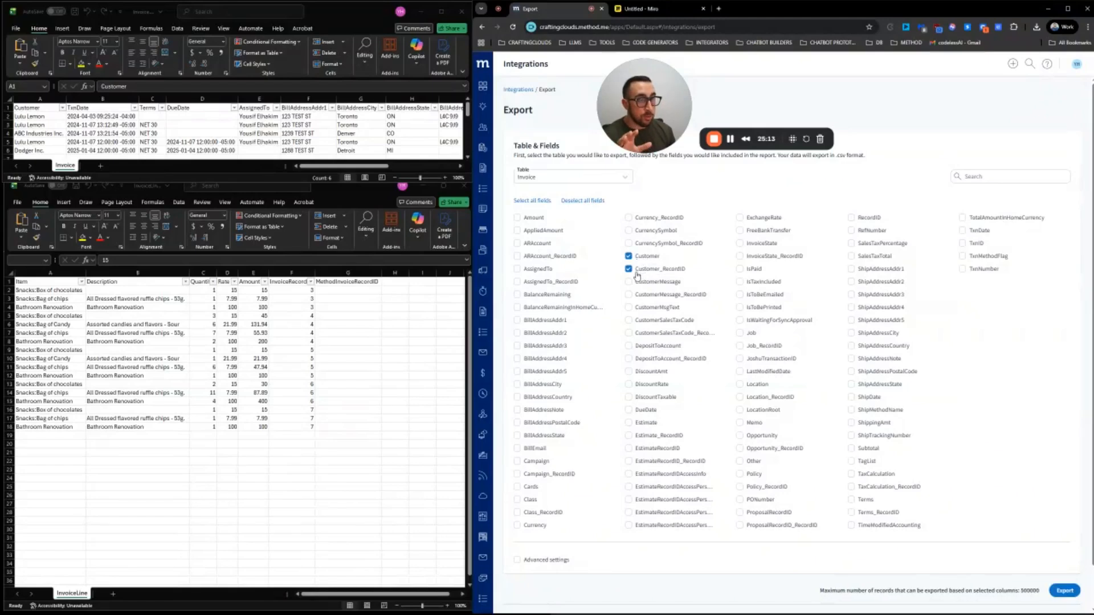
click(536, 272)
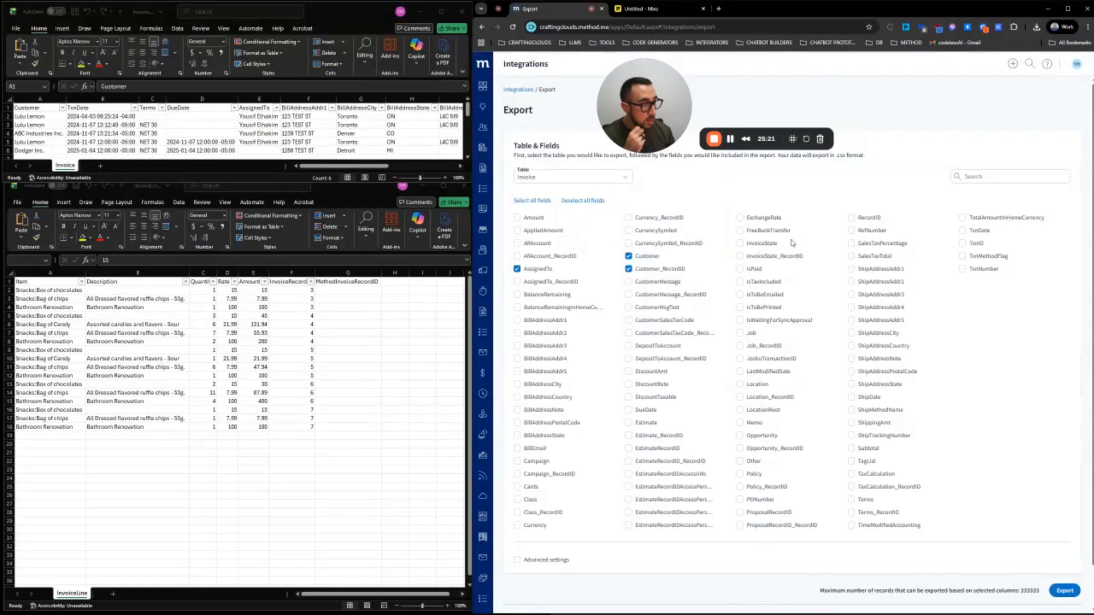
click(859, 220)
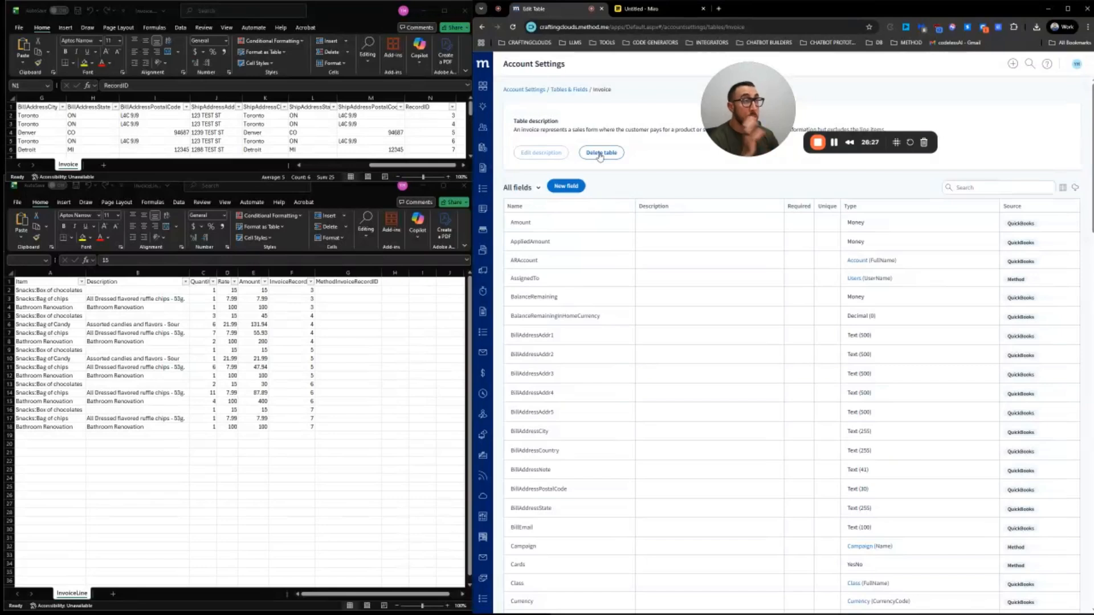
Add a new LegacyRecordID field to the Invoice table
click(567, 189)
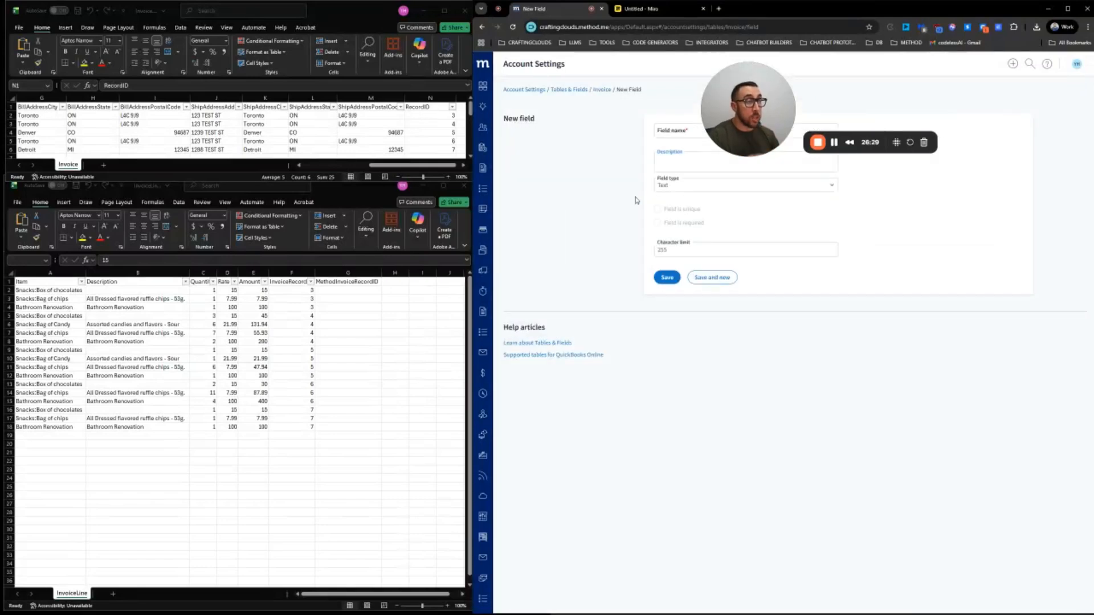
click(684, 129)
text(LegacyRecordID)
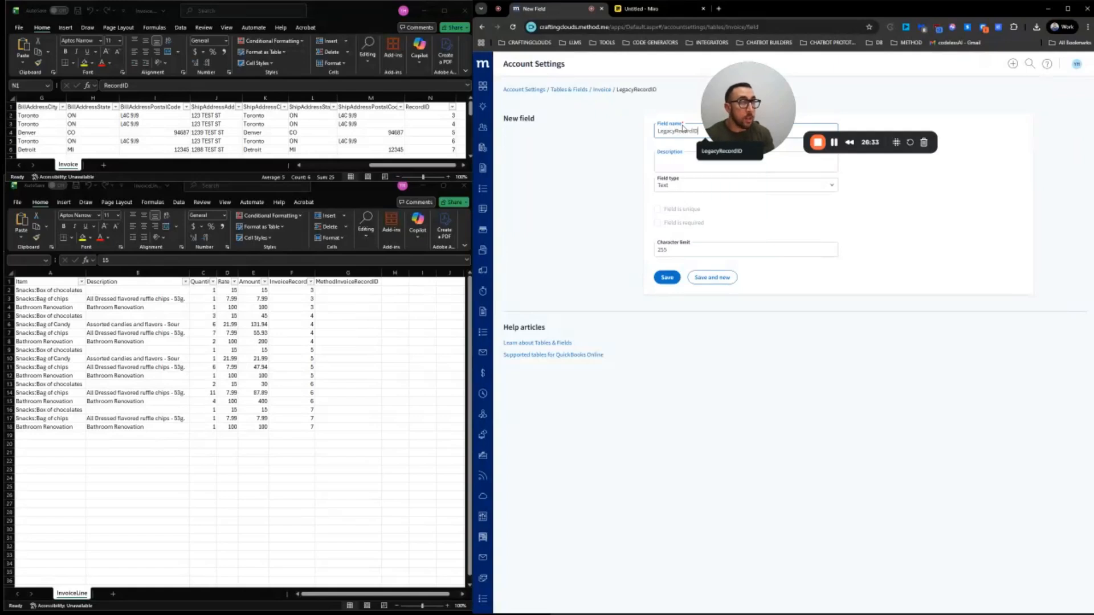
click(666, 283)
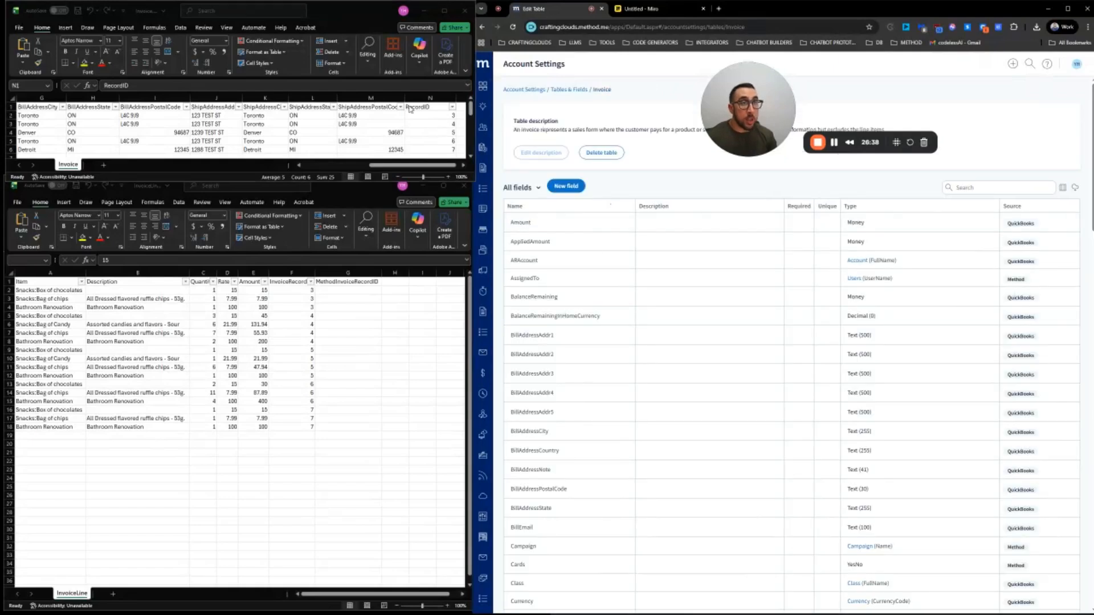
Rename Excel header N1 from RecordID to LegacyRecordID, then open Account Settings
double_click(407, 107)
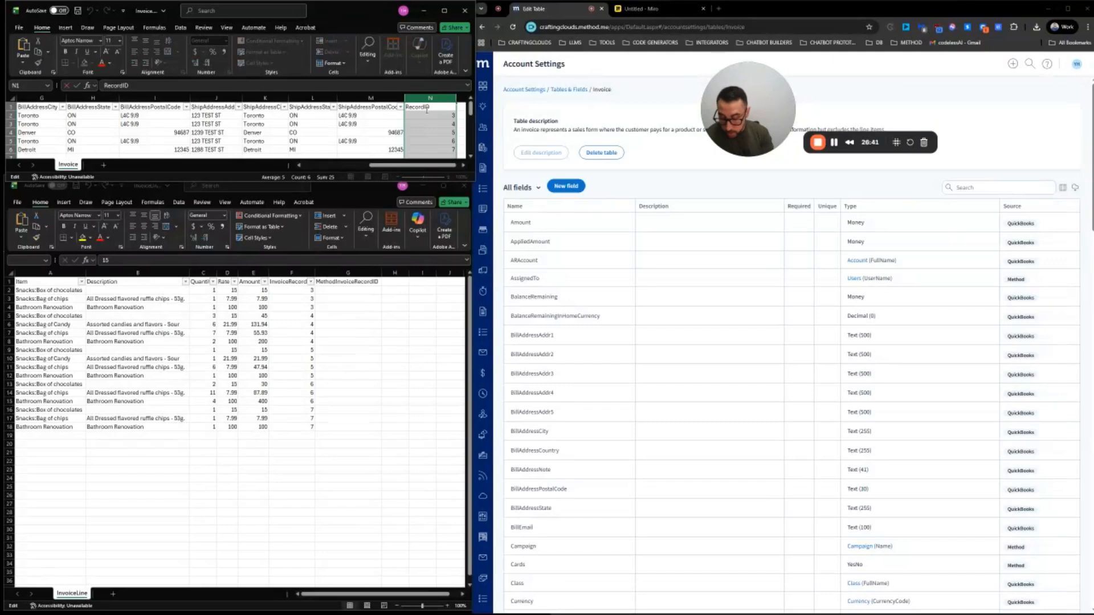
text(Legacy)
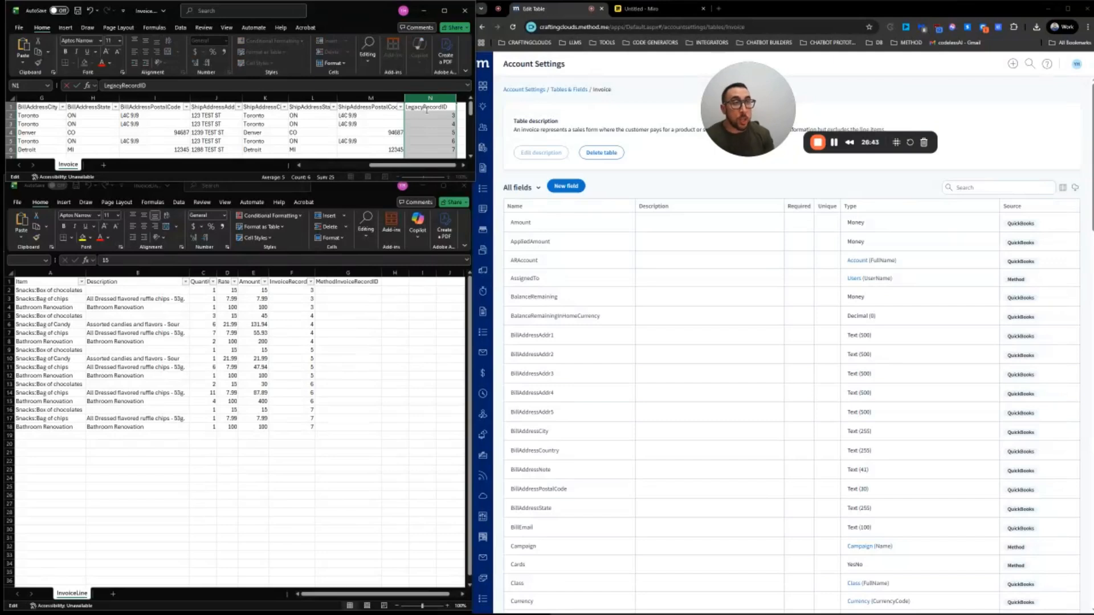
click(430, 122)
click(424, 107)
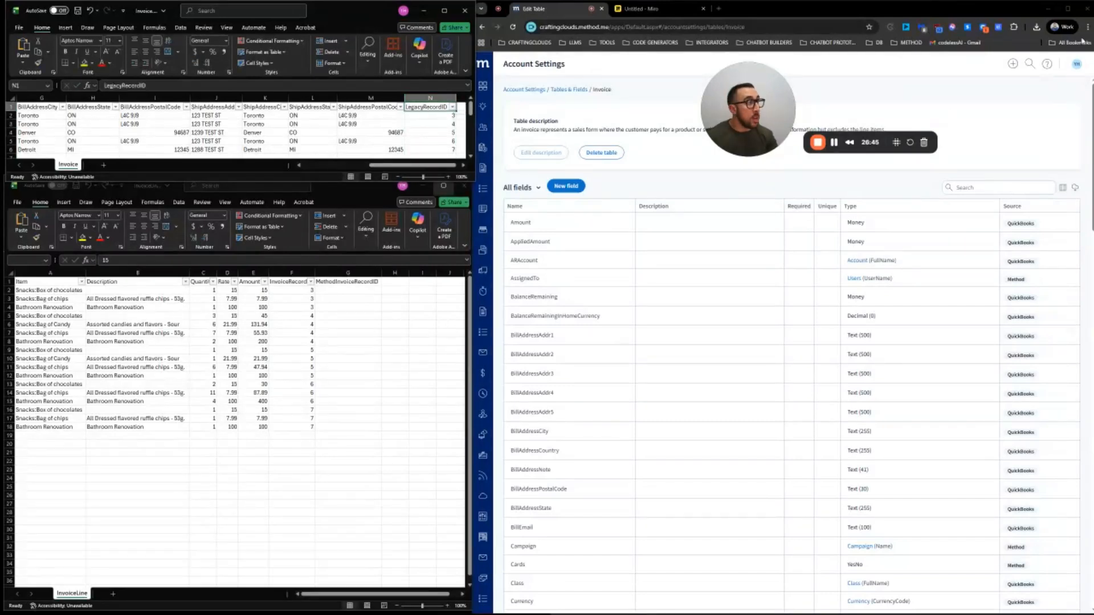
click(1077, 63)
click(1036, 127)
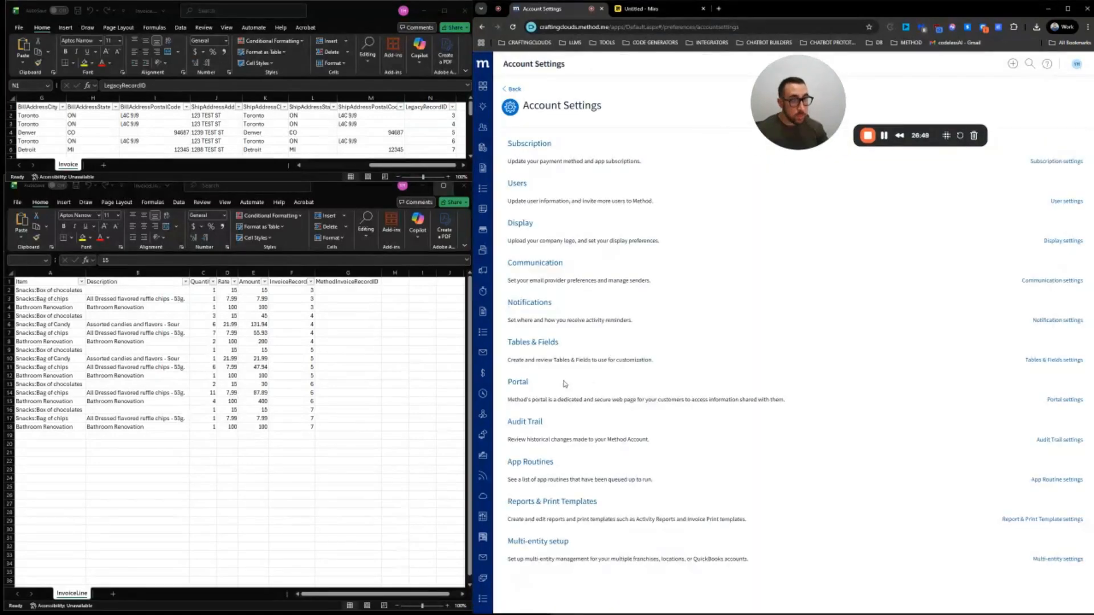
Start a general import of Invoice.csv from Downloads into the Invoice table
click(1078, 71)
click(1030, 148)
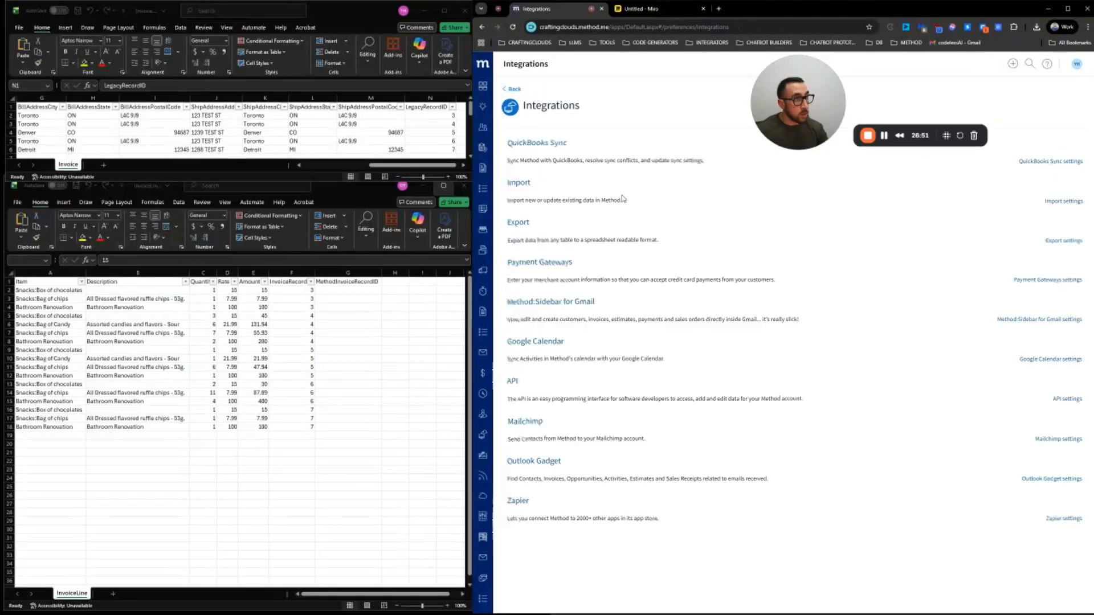
click(520, 185)
click(705, 254)
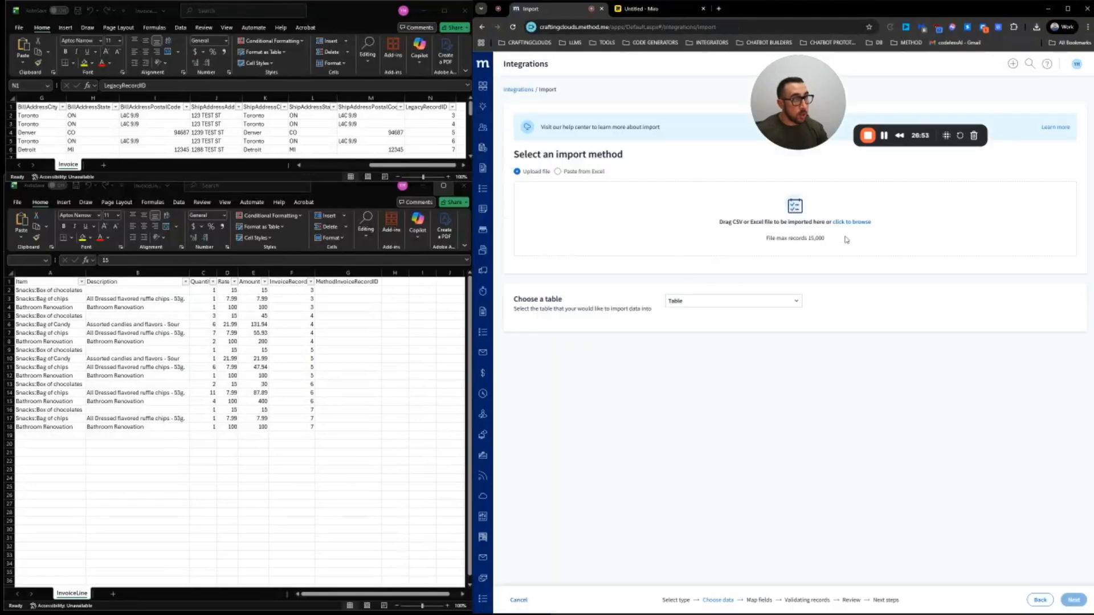
click(864, 222)
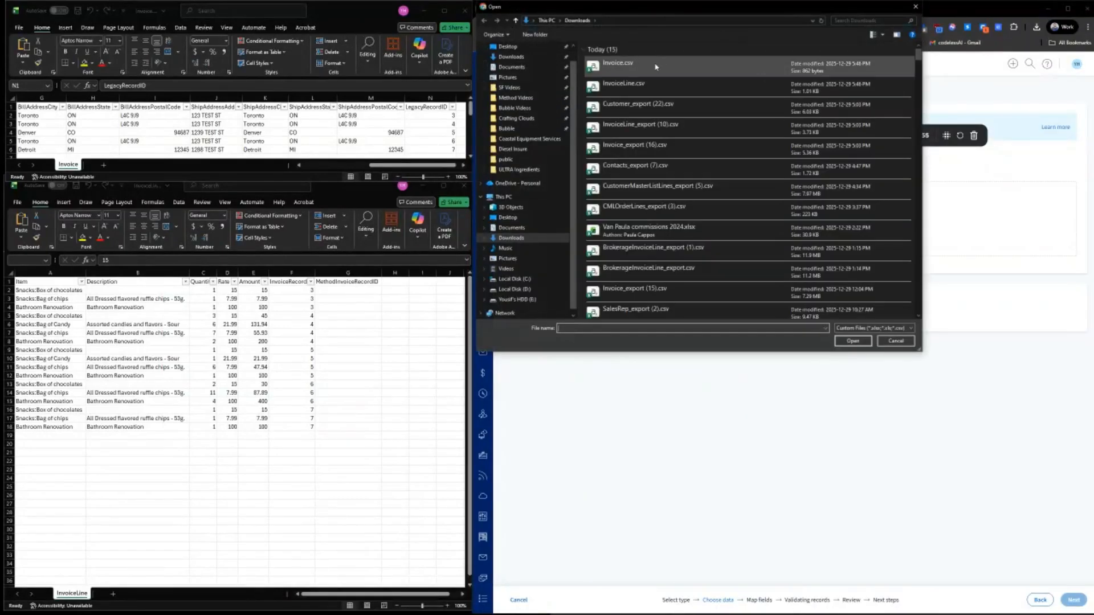
click(658, 67)
click(853, 341)
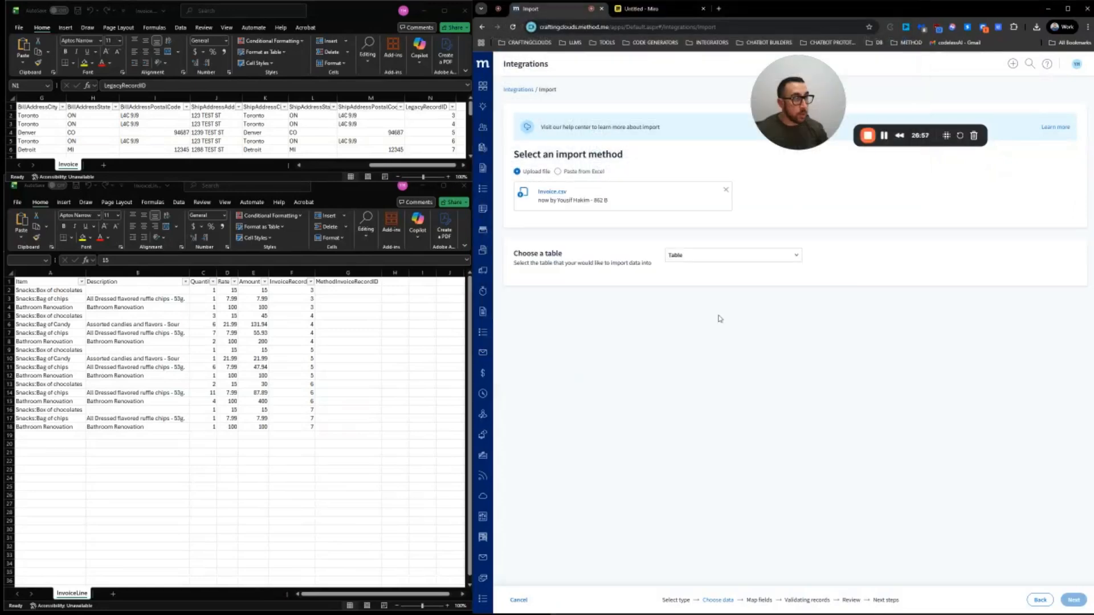
click(696, 256)
text(Invo)
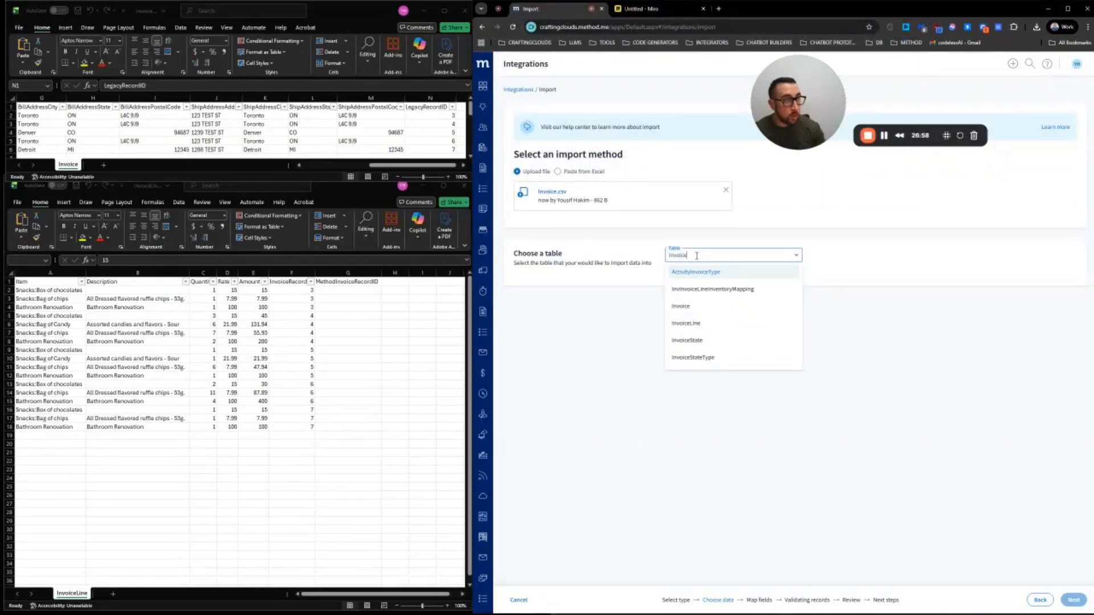
text(ice)
click(712, 306)
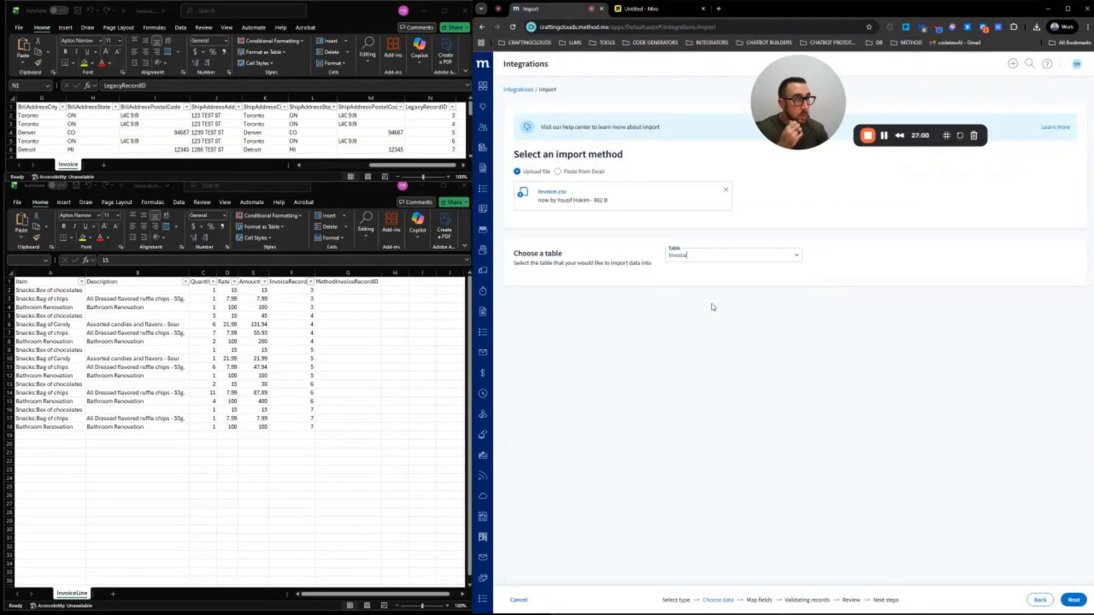
click(1067, 598)
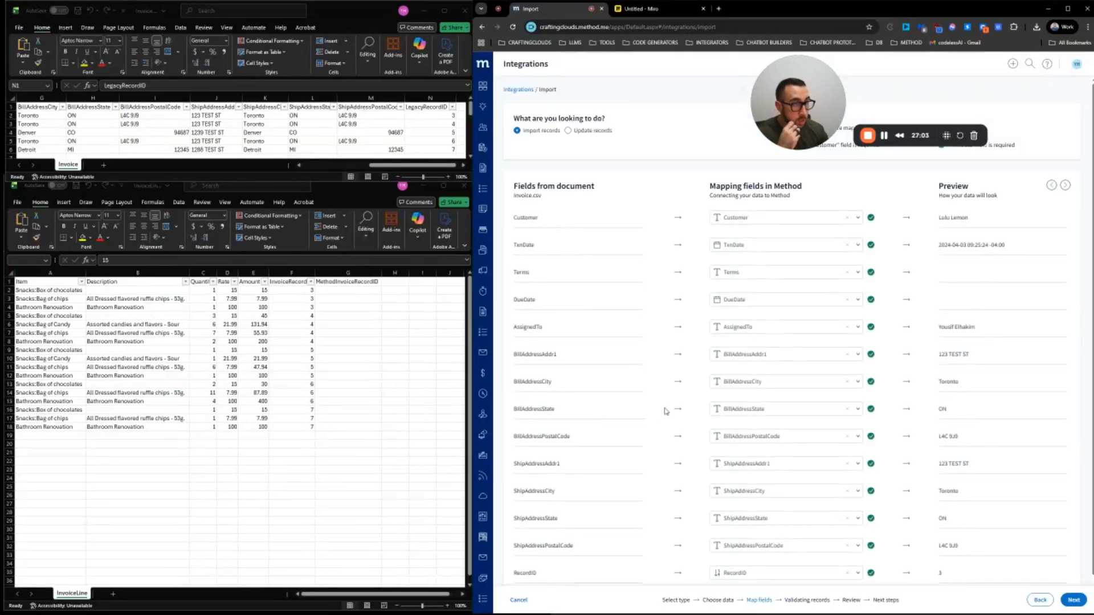
scroll(665, 411, down, 1)
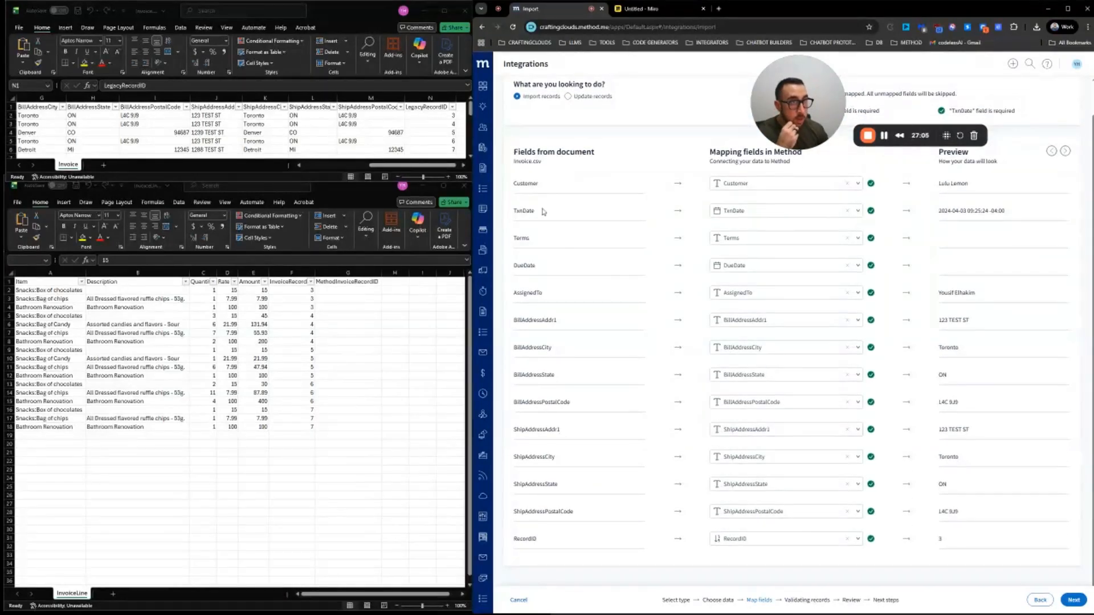
Save the spreadsheet and re-upload Invoice.csv to the Invoice table to refresh the mapping
click(78, 10)
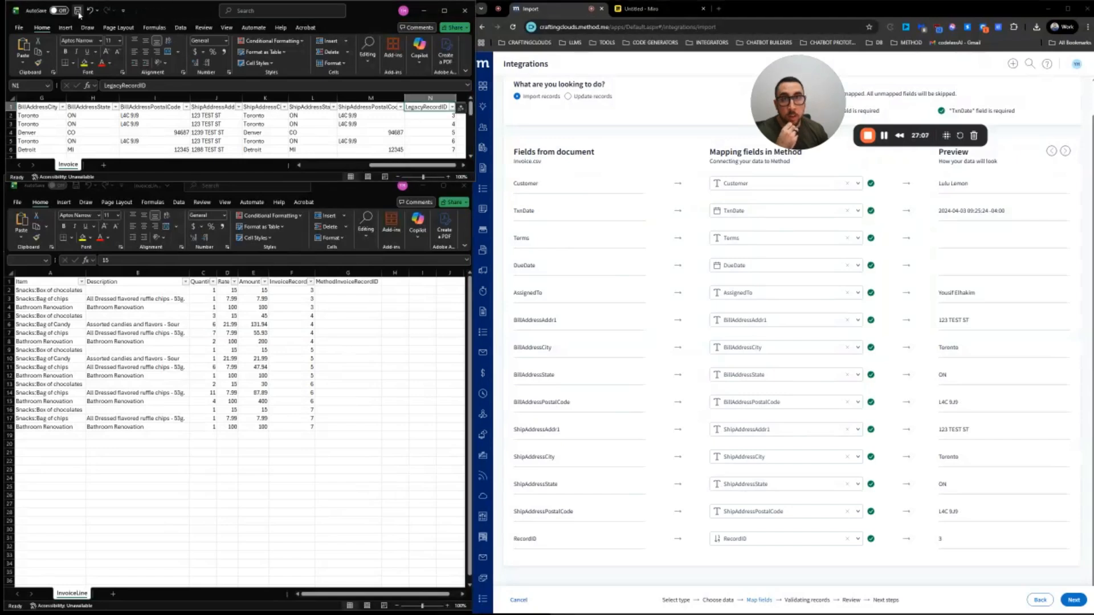
click(1041, 600)
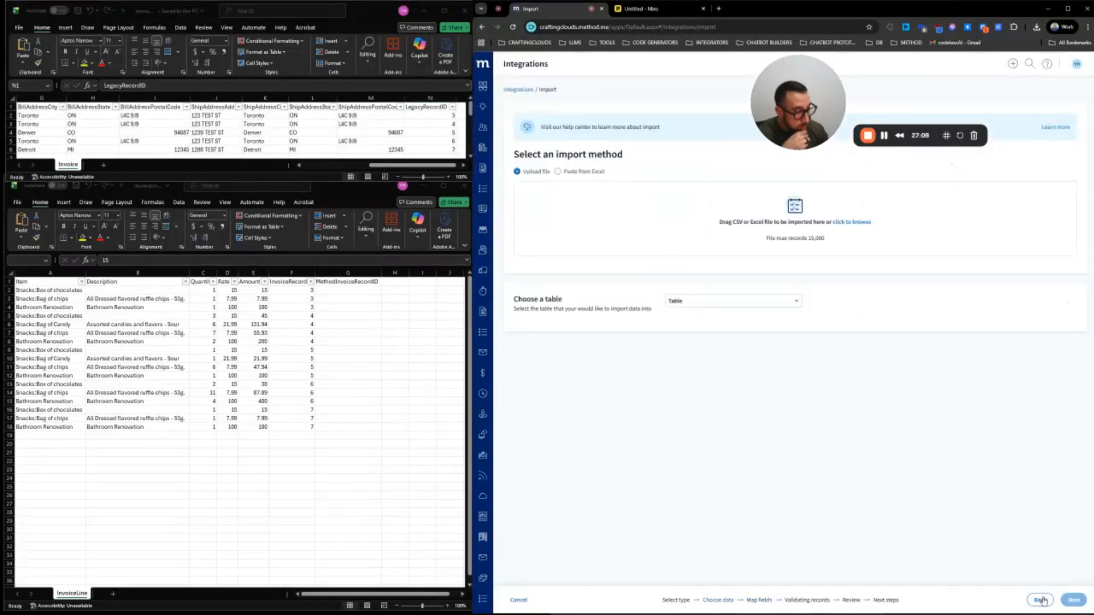
click(860, 223)
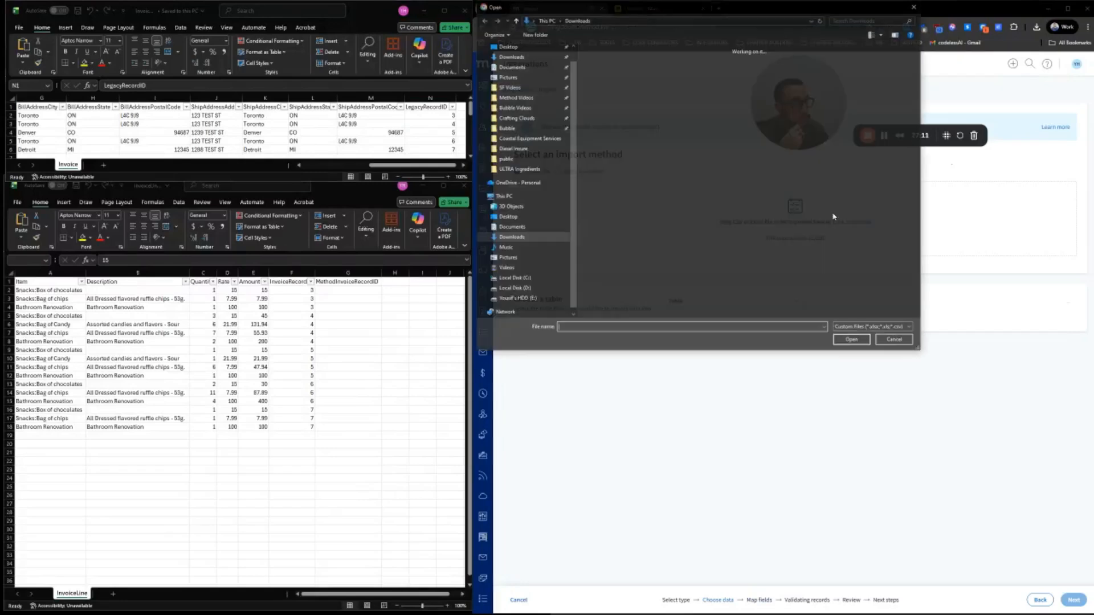
key(Return)
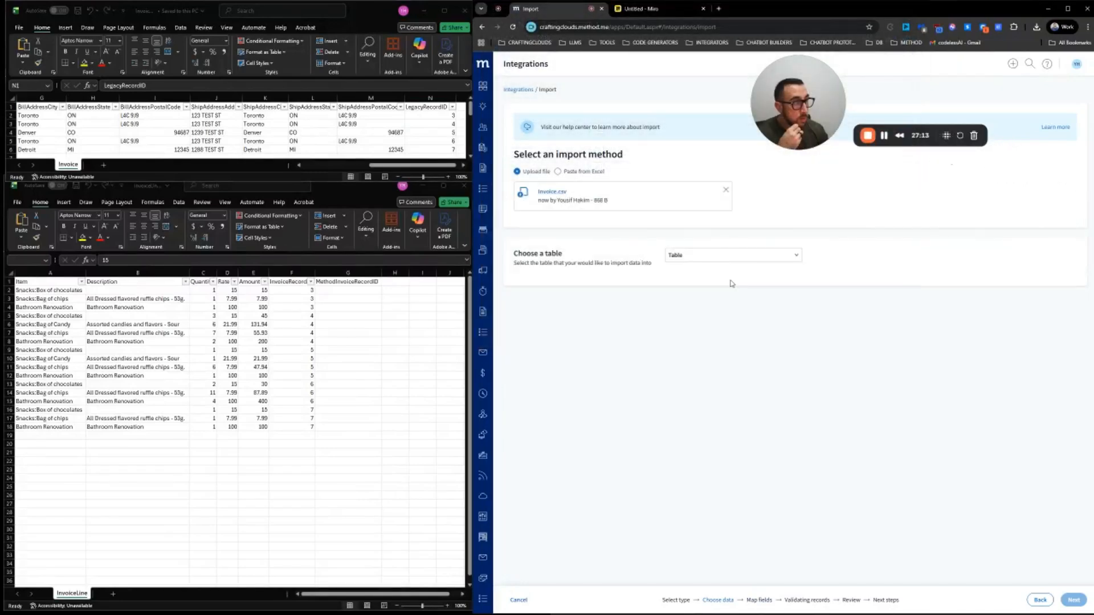
click(727, 259)
text(invoice)
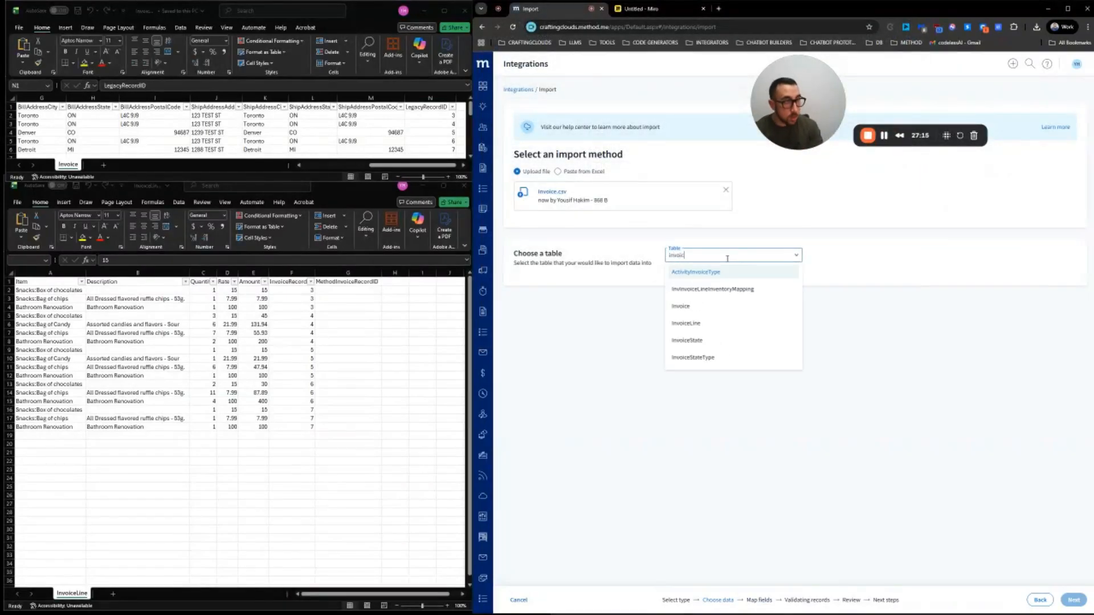
click(719, 307)
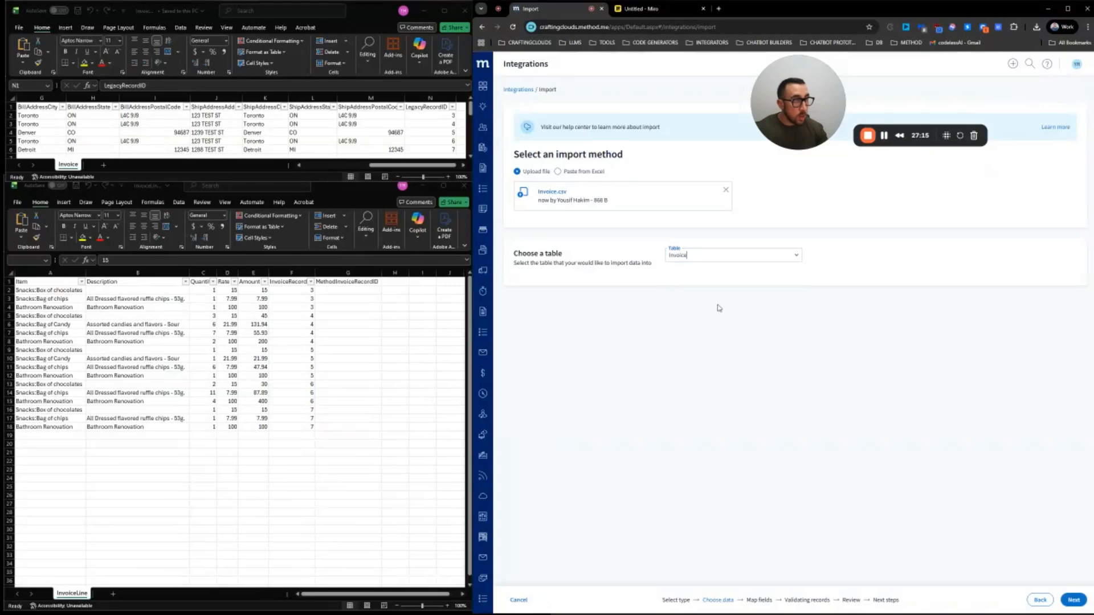
click(1074, 600)
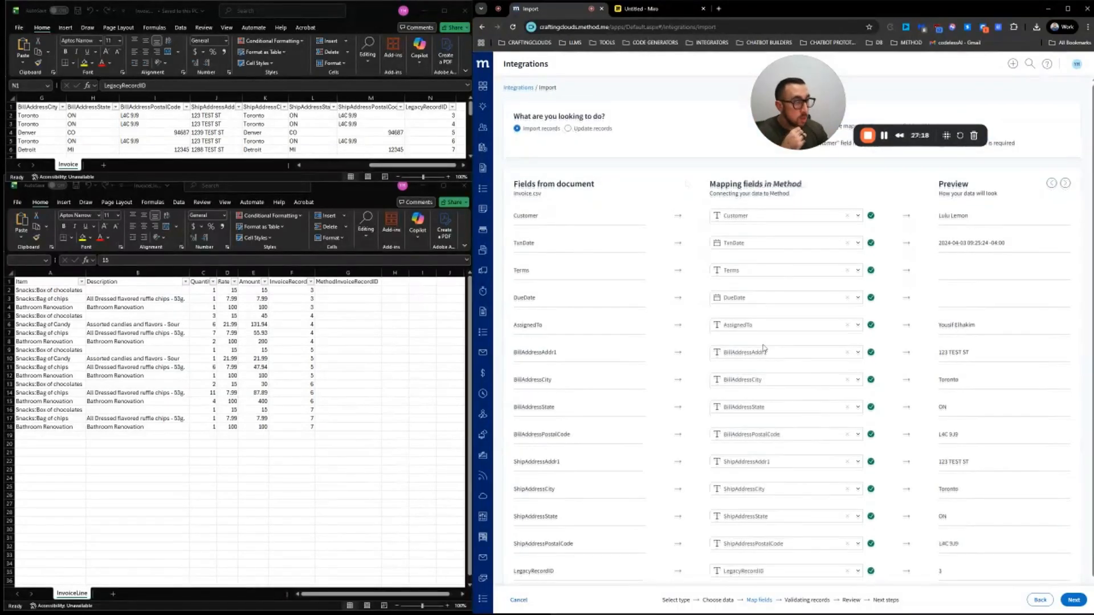
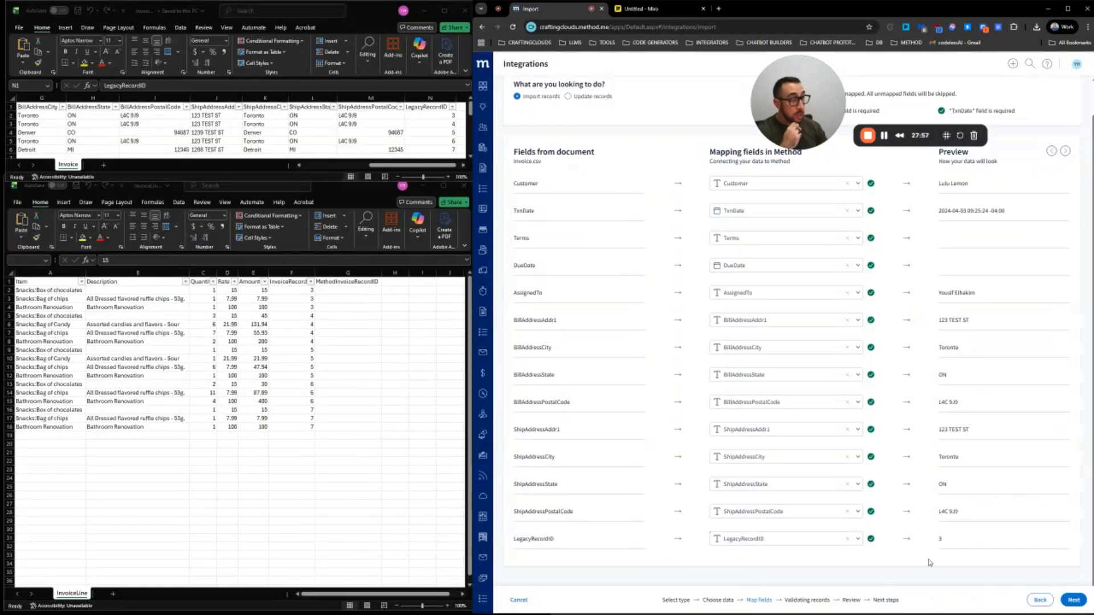
Move past mapping and review, tag the records 2025-12-29, and import all five invoices
click(1074, 600)
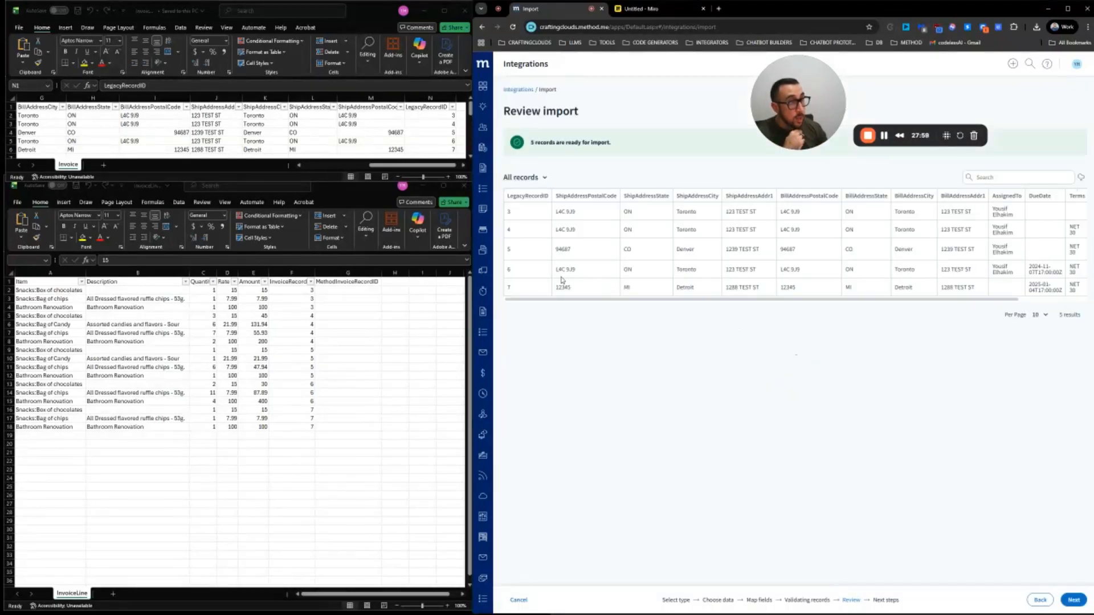
click(1074, 600)
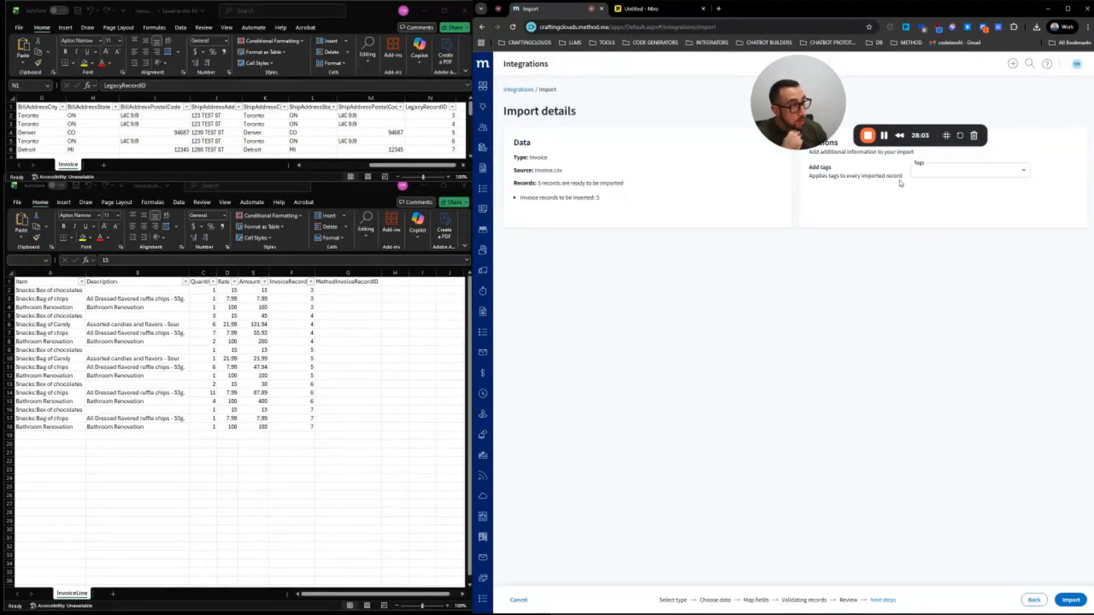
click(920, 170)
text(202)
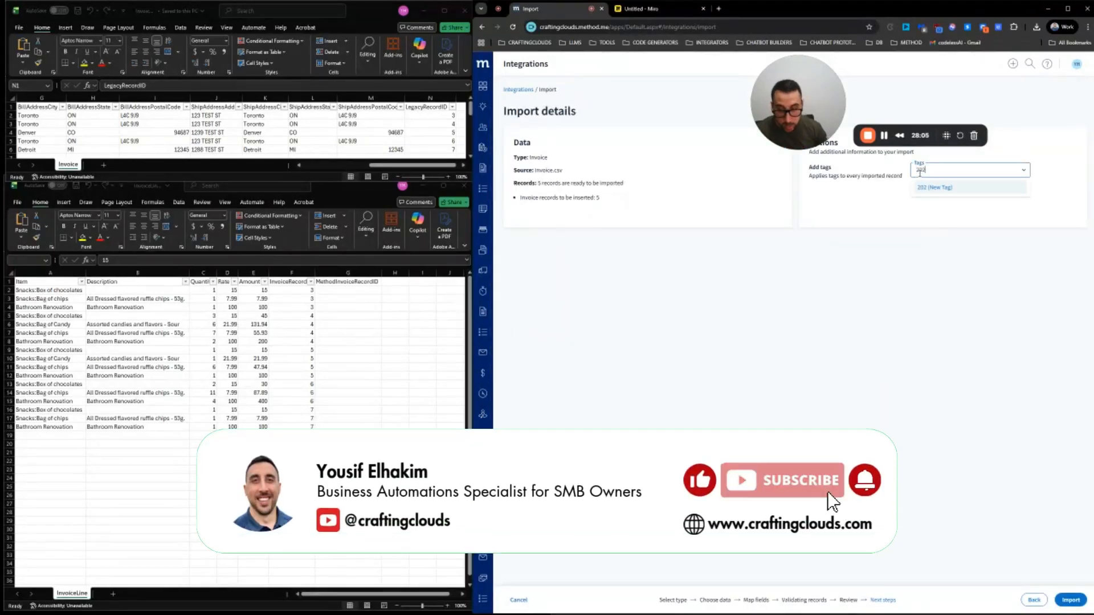
text(5-12-29)
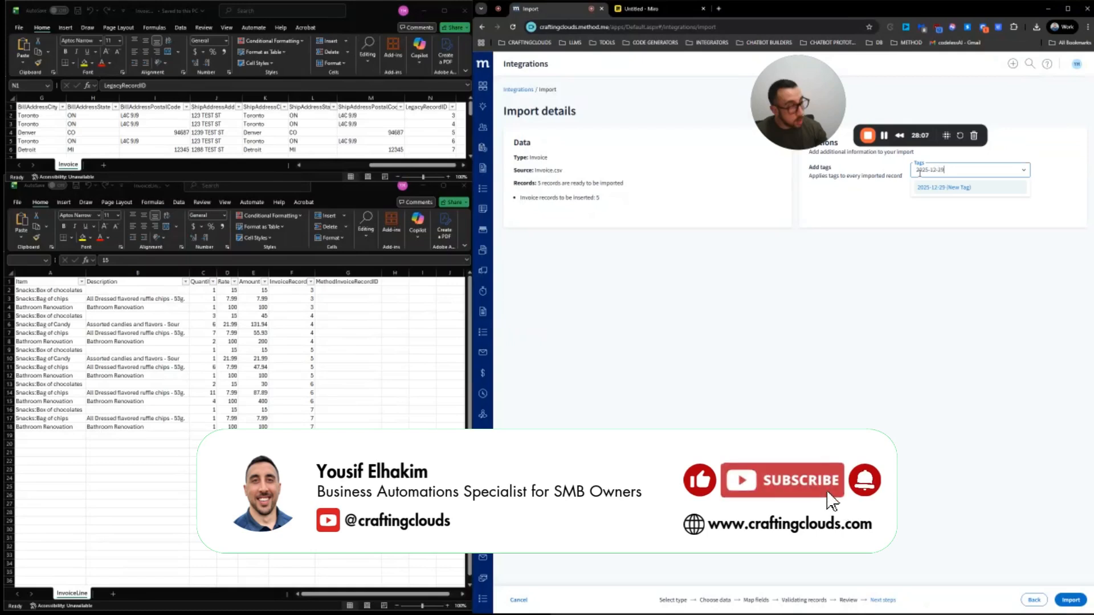
key(Return)
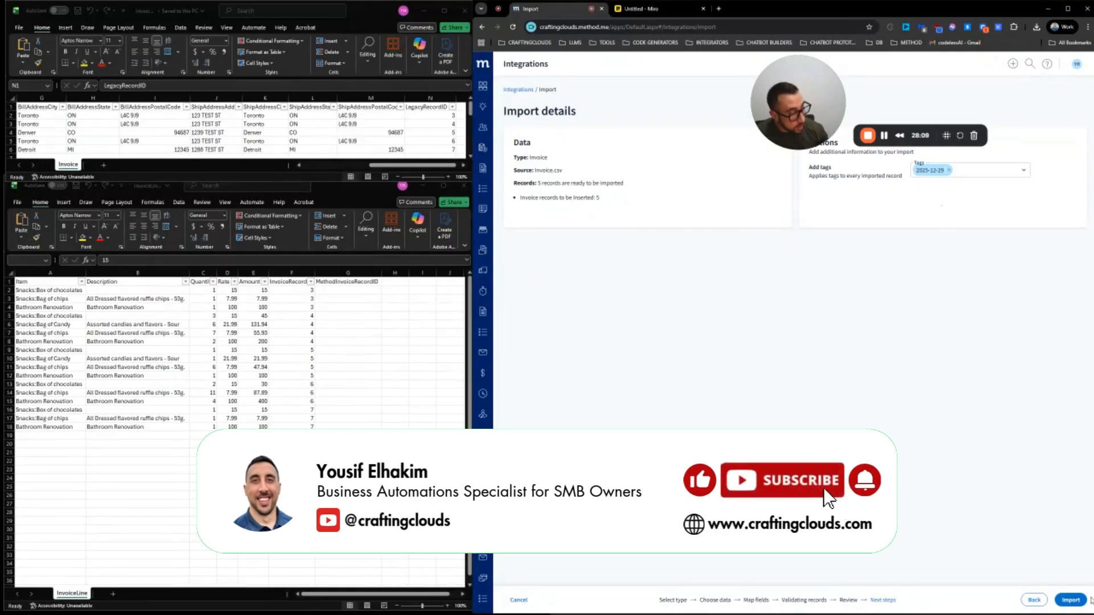
click(1071, 600)
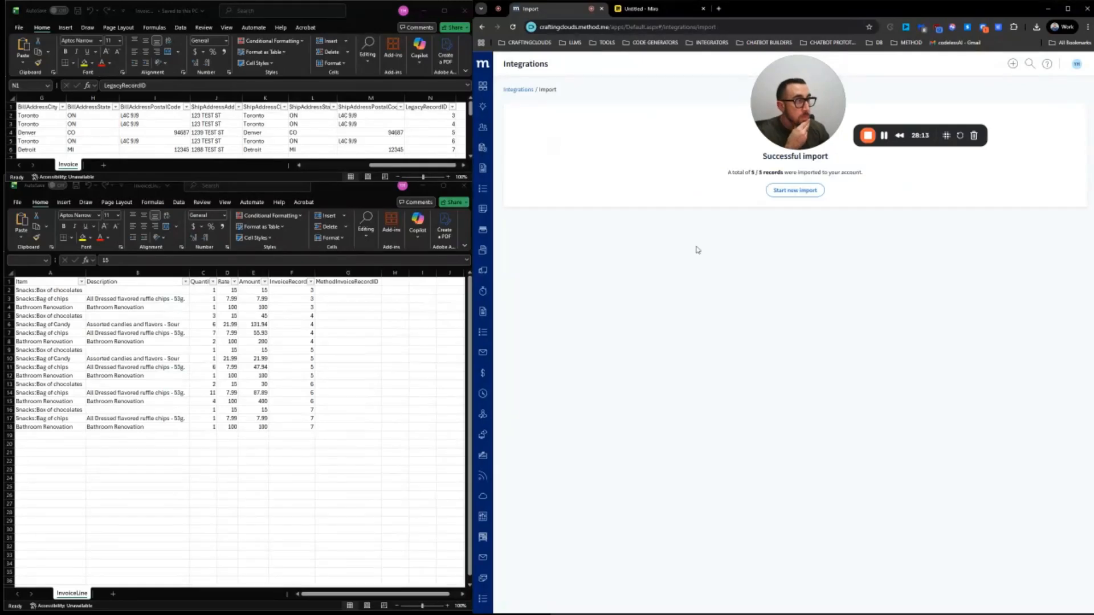
Start a data export from Integrations with Invoice as the table
click(1074, 66)
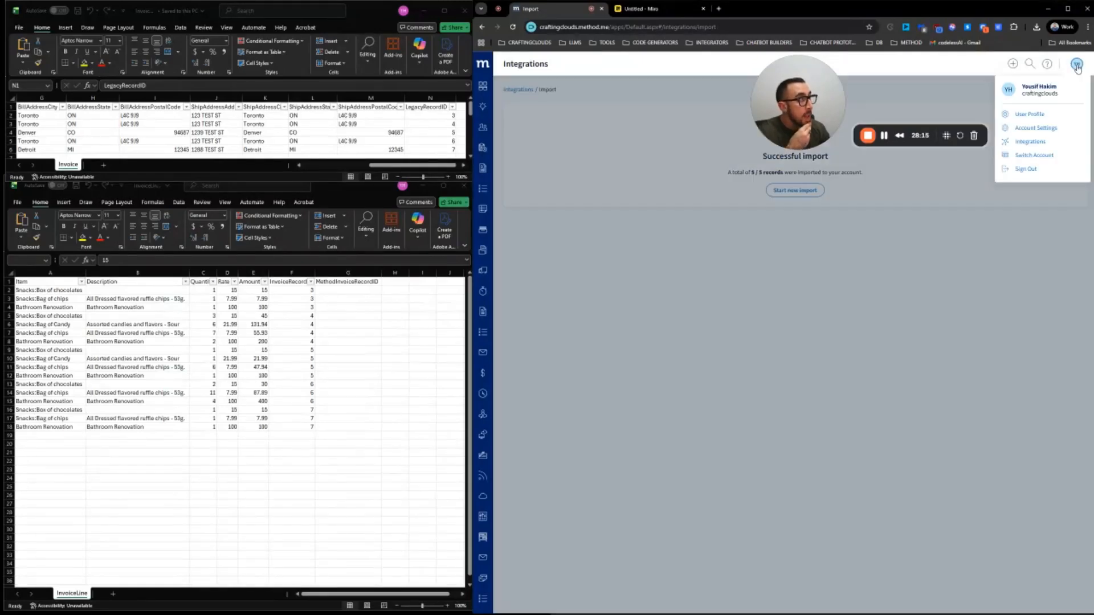
click(1032, 142)
click(516, 222)
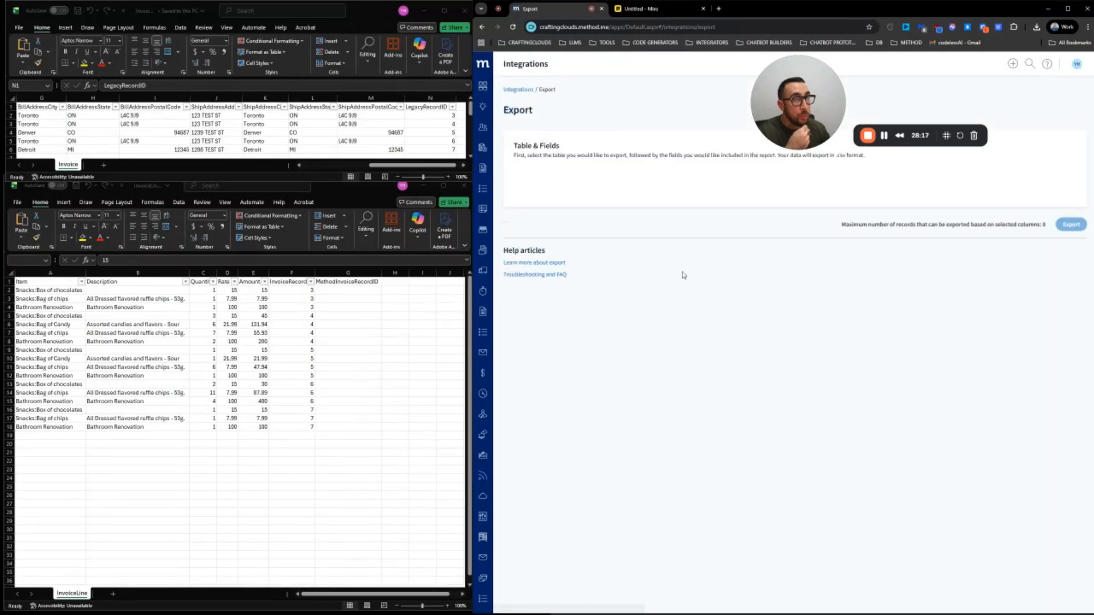
click(572, 179)
text(invoice)
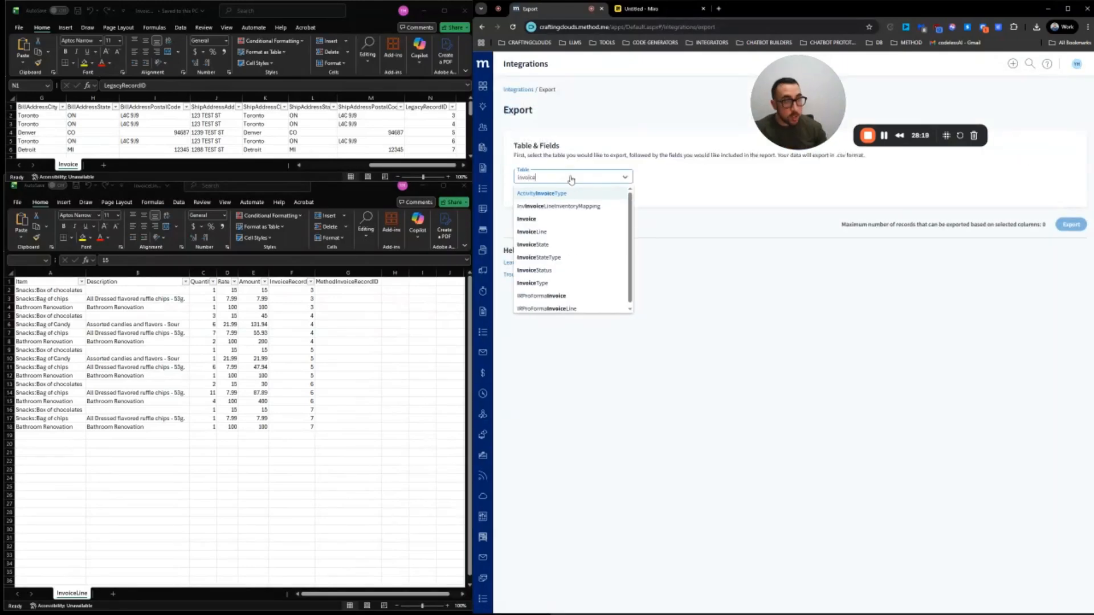
click(575, 233)
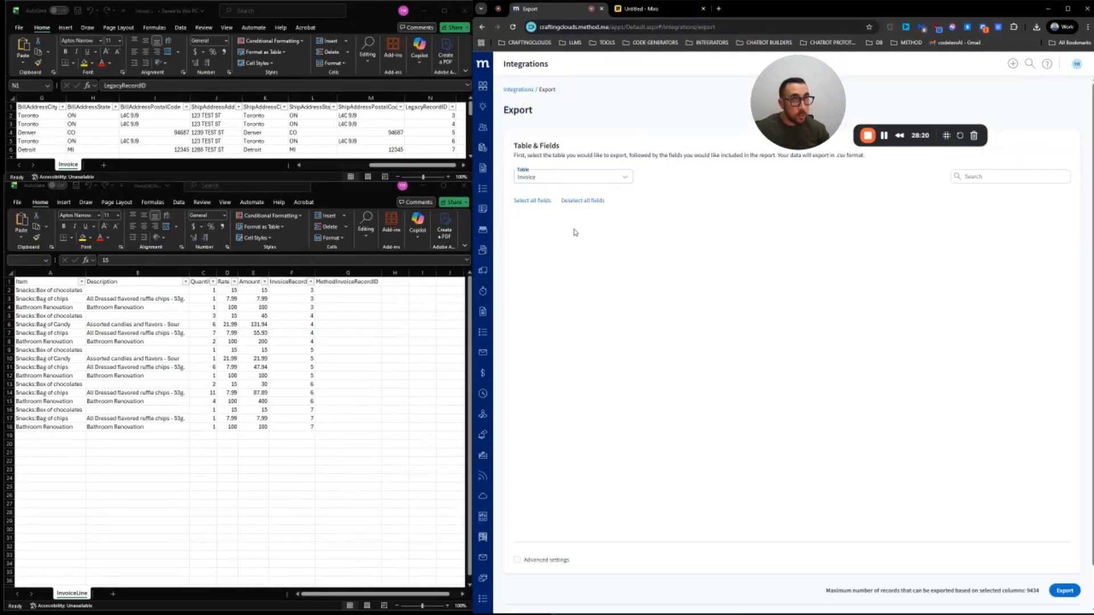
Limit the export fields to Amount, Customer, RecordID and LegacyRecordID
click(593, 201)
click(534, 218)
click(648, 256)
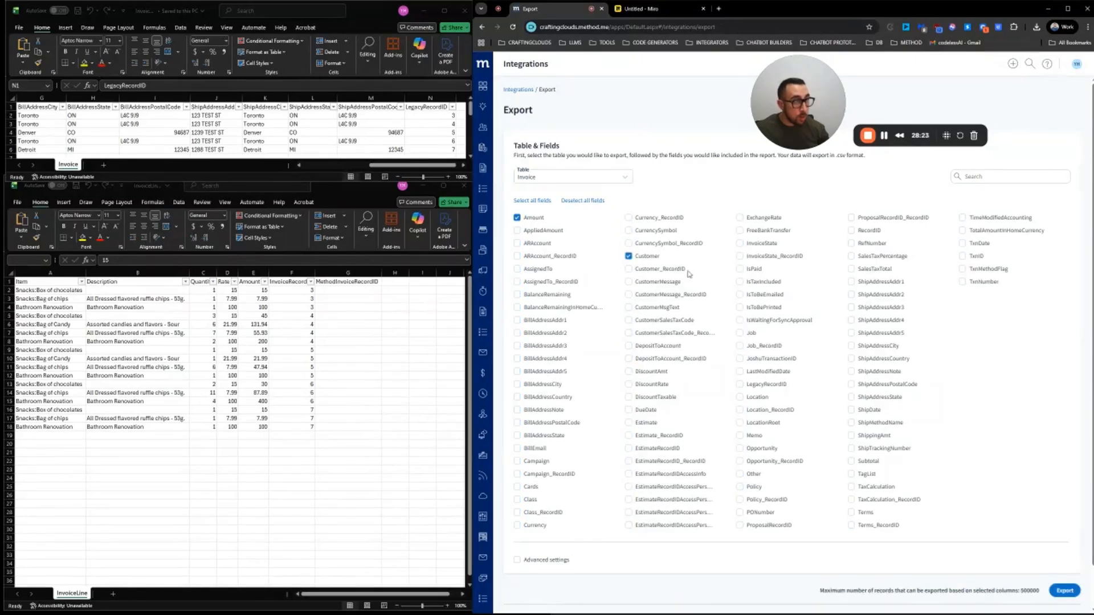
click(871, 232)
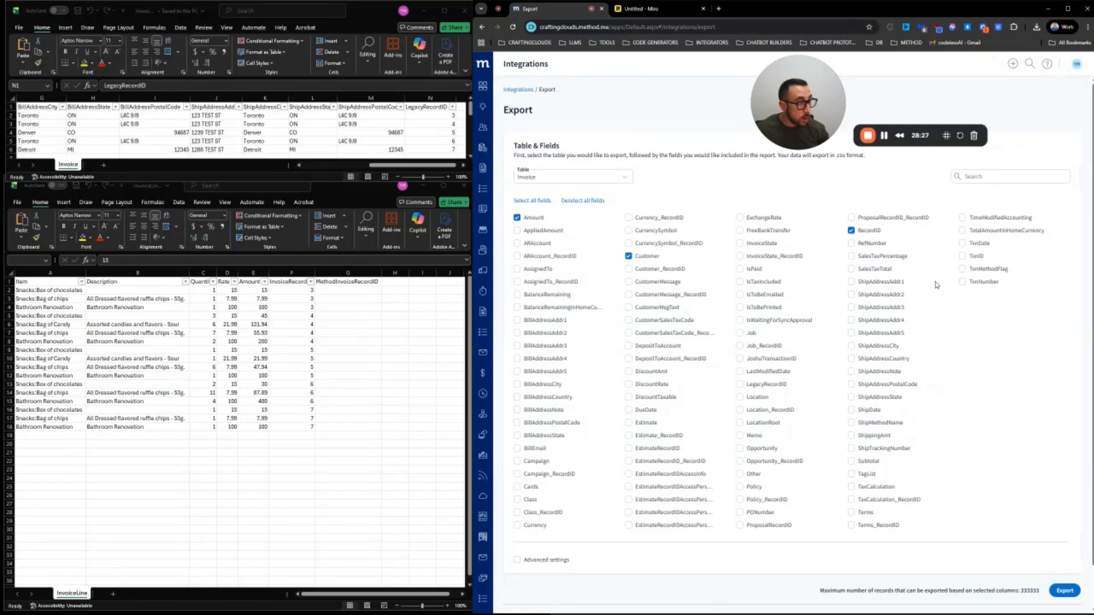
click(767, 385)
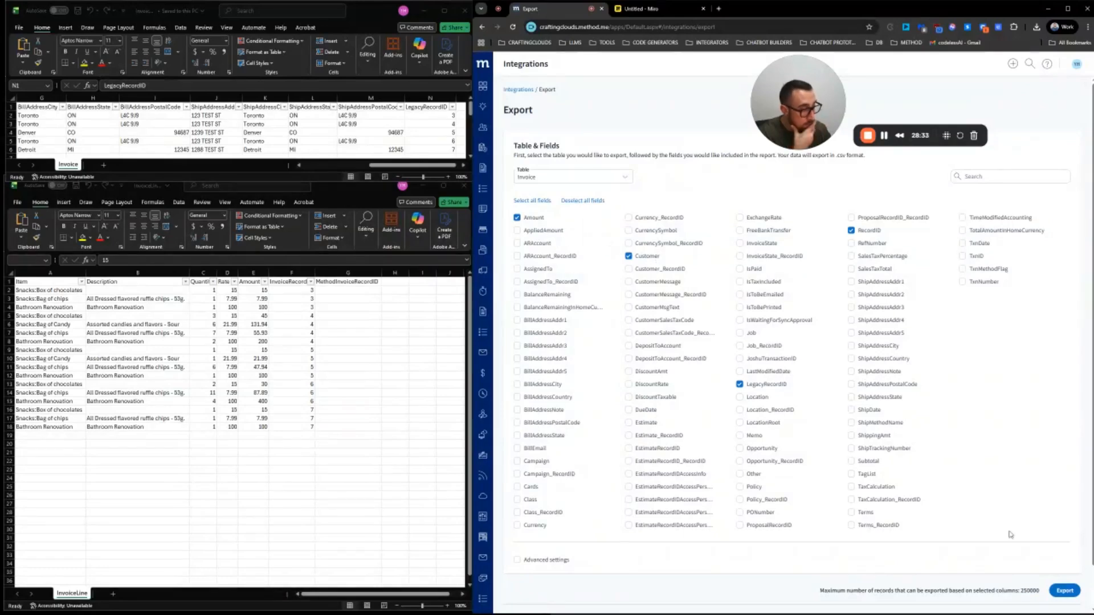
Filter the export to TagList equal to 2025-12-29 and export it as csv
click(518, 560)
scroll(570, 547, down, 3)
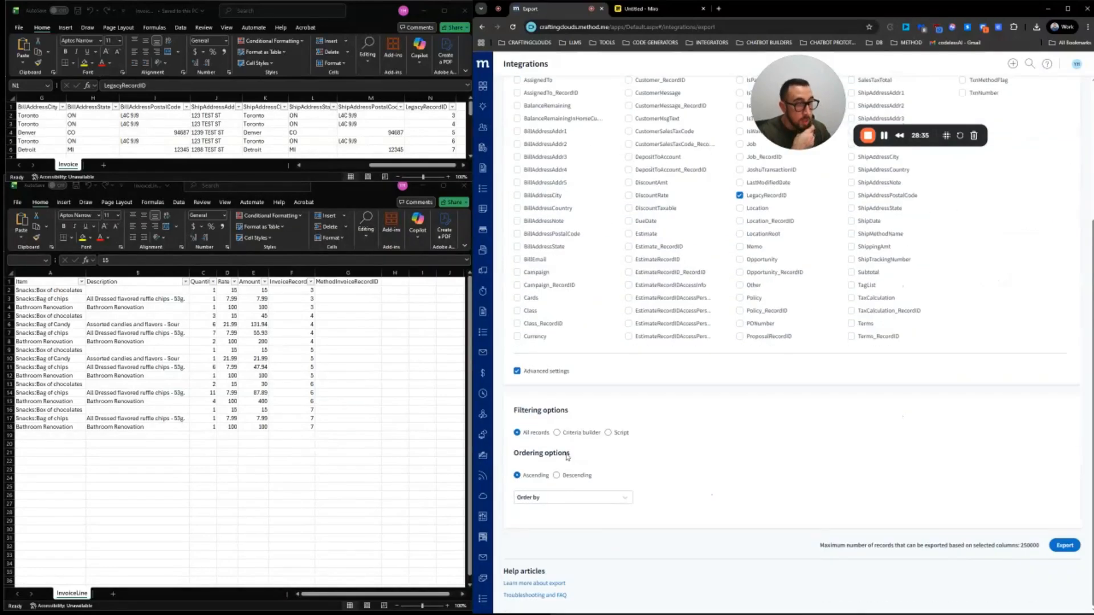
click(569, 434)
scroll(583, 442, up, 3)
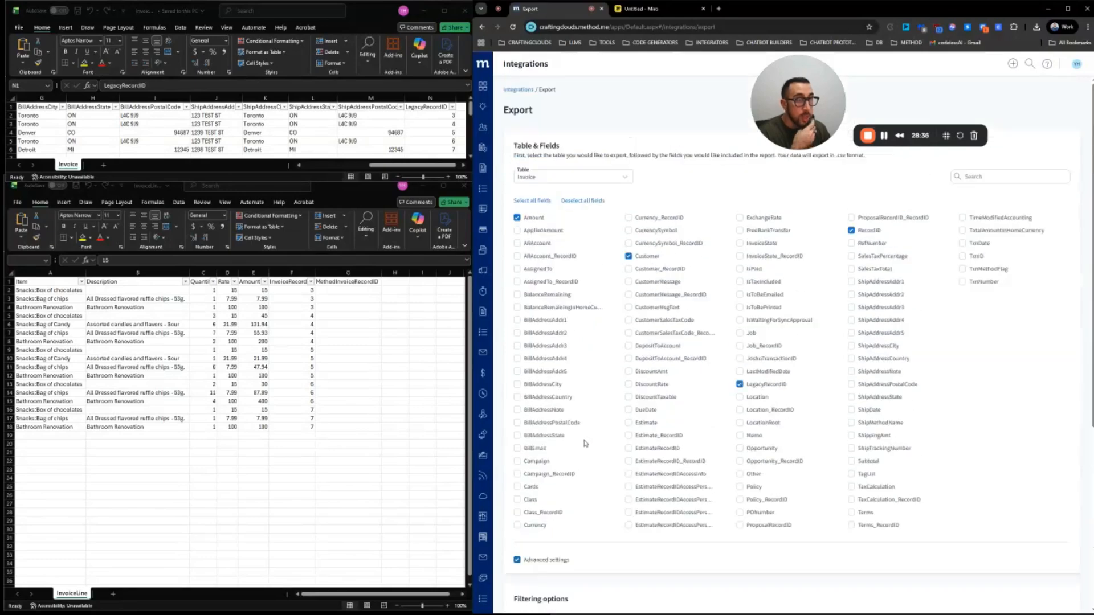
scroll(585, 444, down, 5)
click(577, 415)
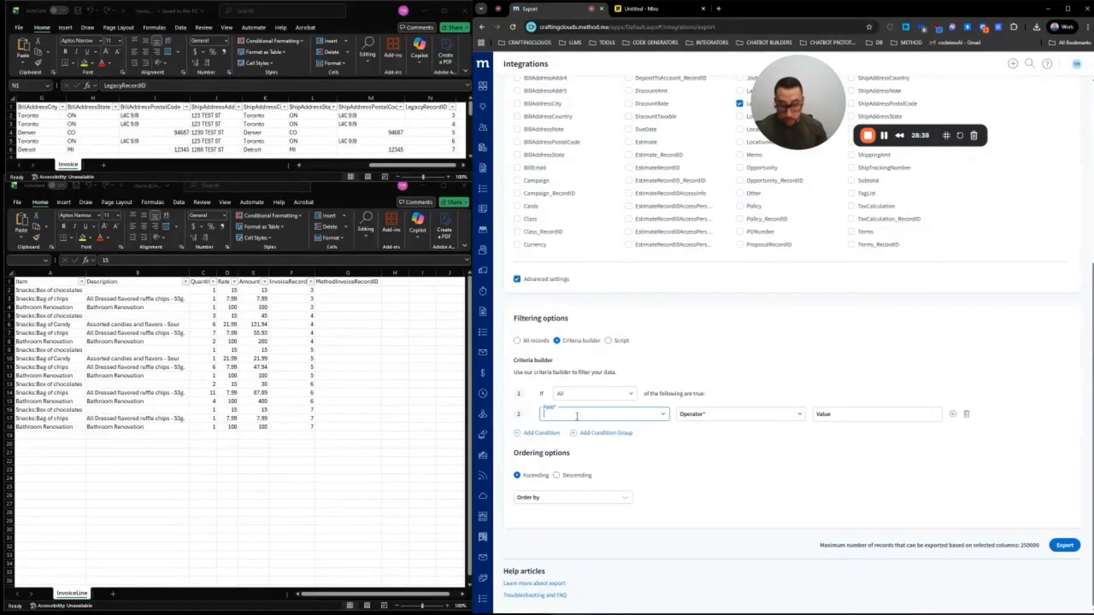
text(tag)
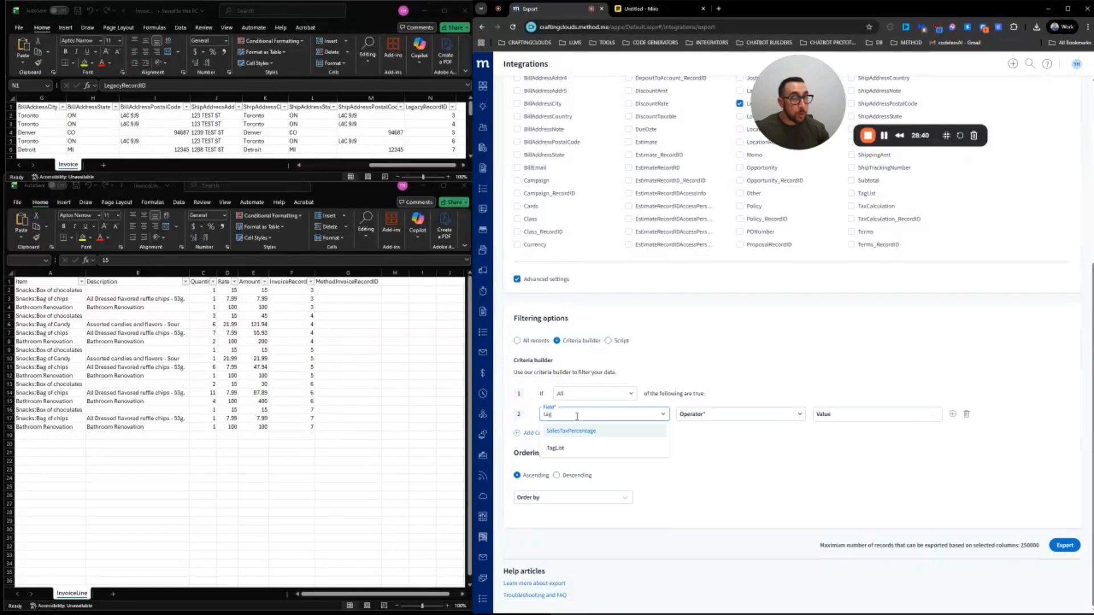
click(556, 448)
click(868, 415)
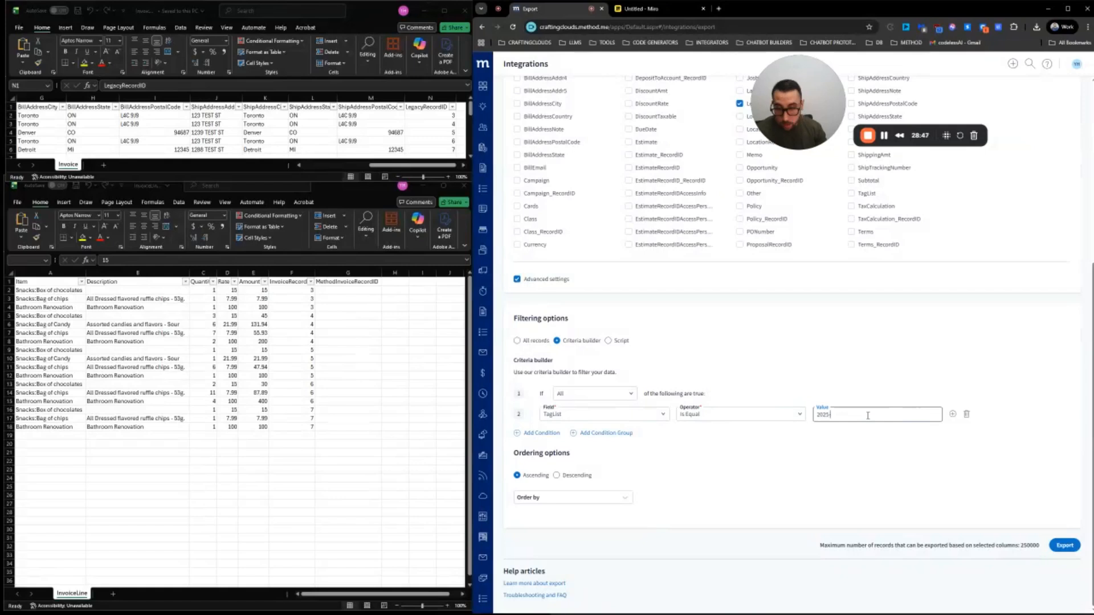
text(2025-)
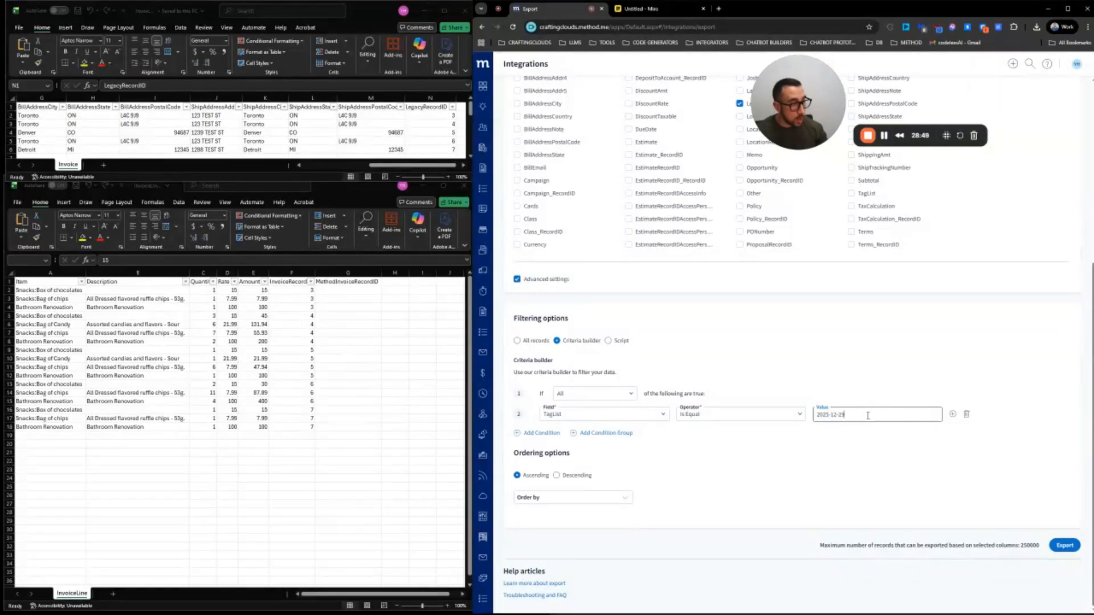
text(12-29)
click(1065, 545)
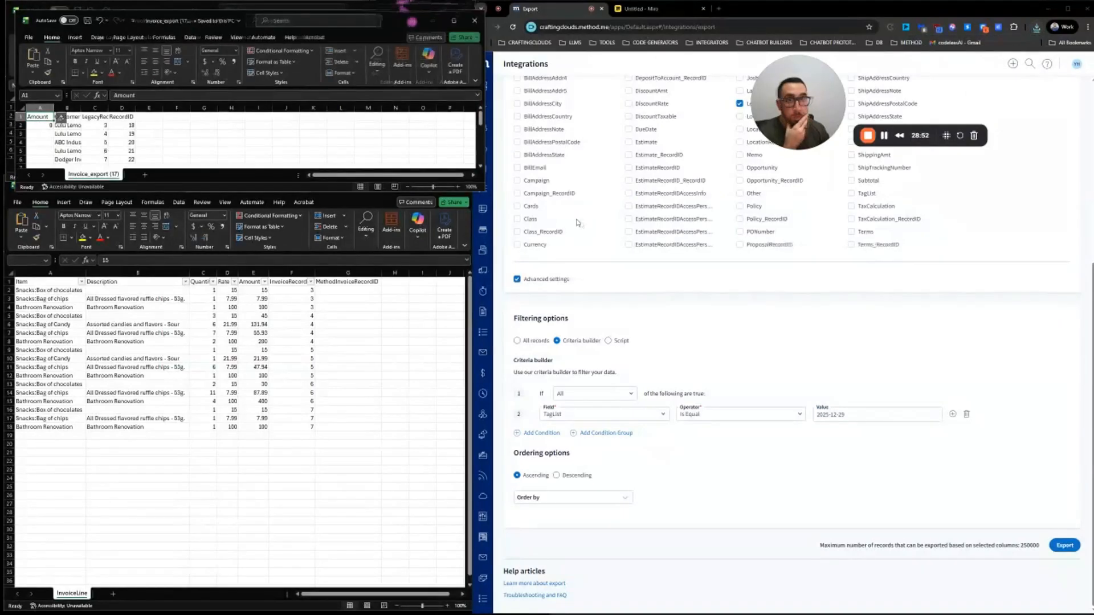
drag(396, 22, 605, 109)
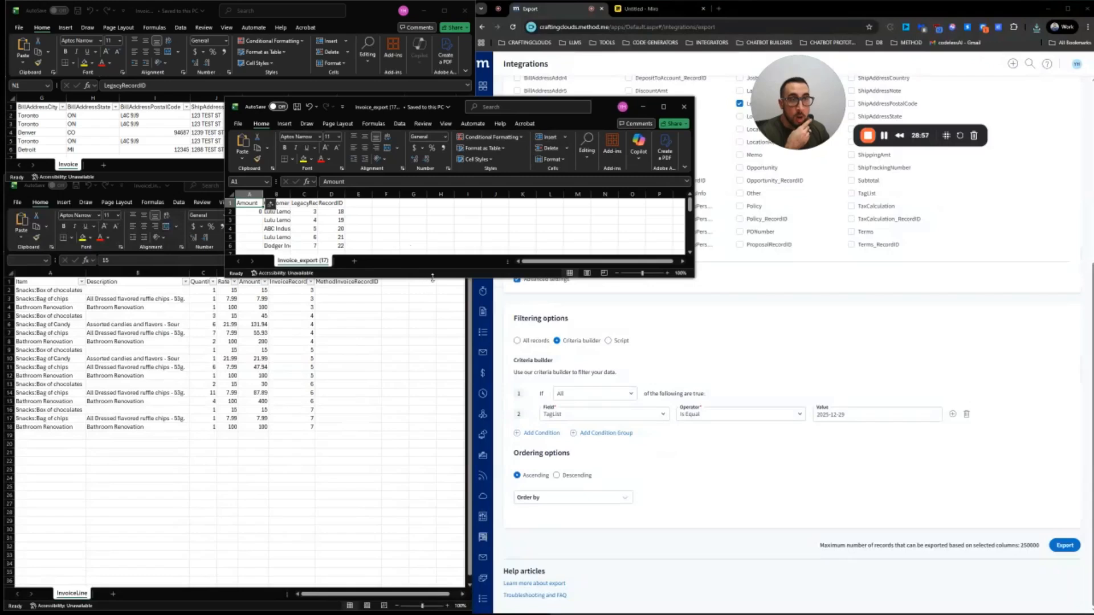
drag(433, 278, 432, 438)
click(278, 210)
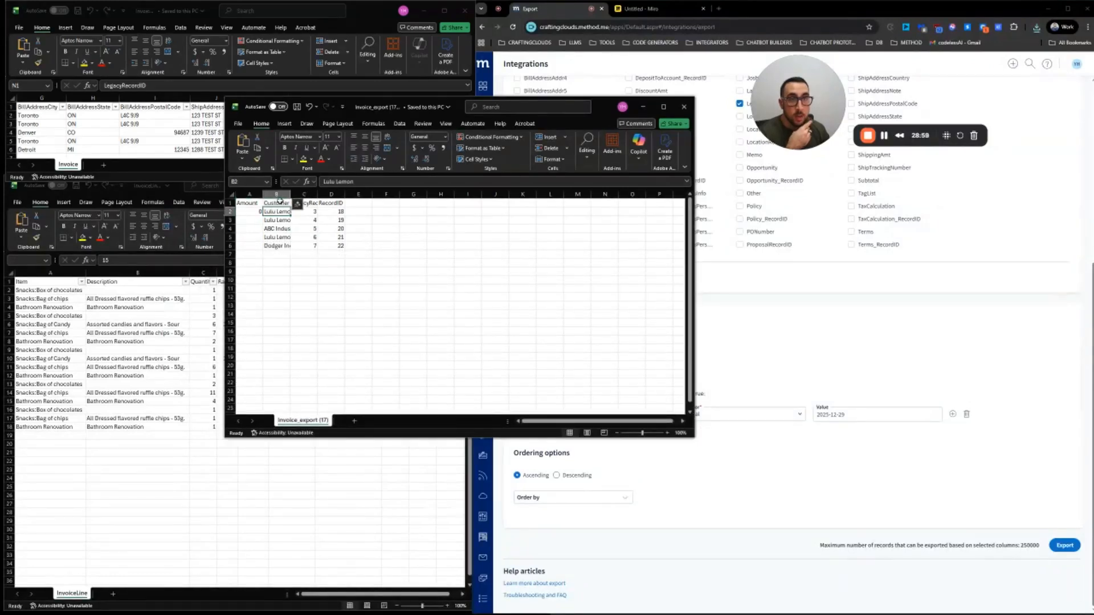
double_click(291, 194)
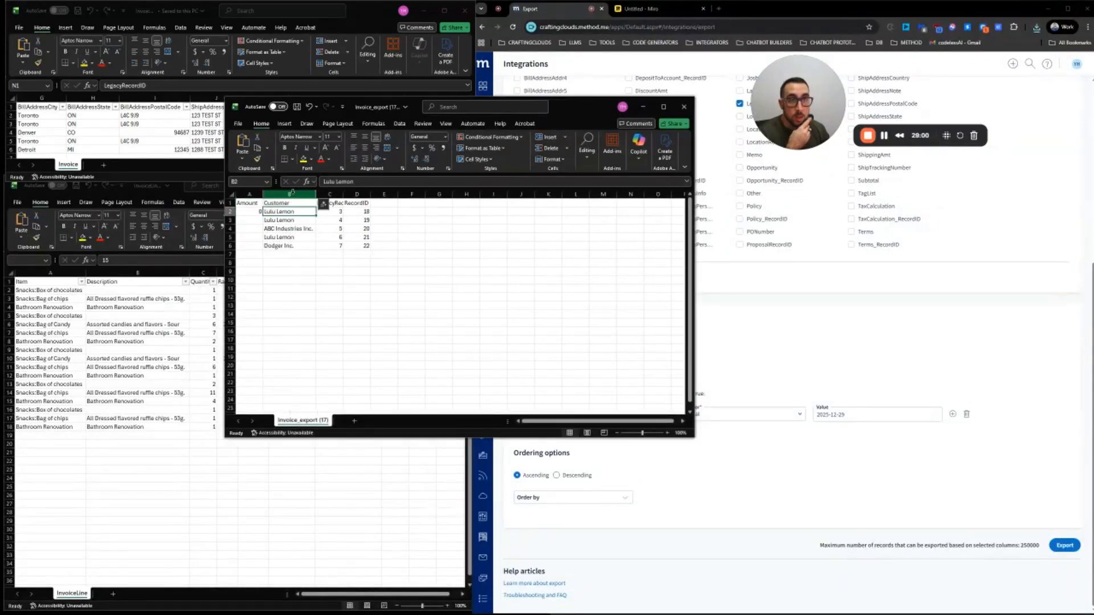
double_click(343, 195)
click(338, 195)
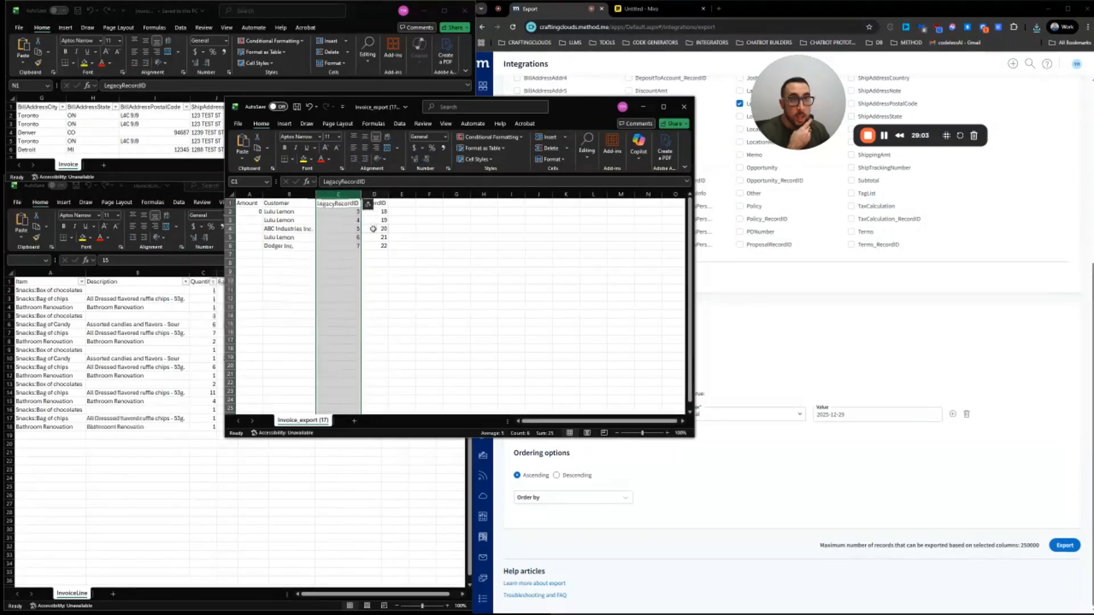
click(382, 194)
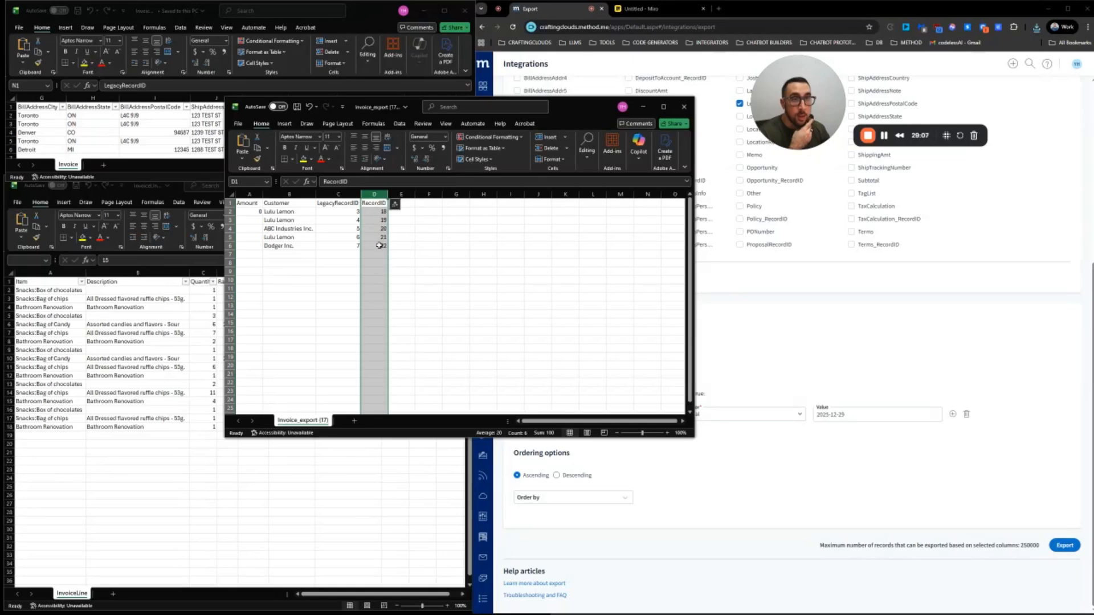
drag(373, 108, 449, 237)
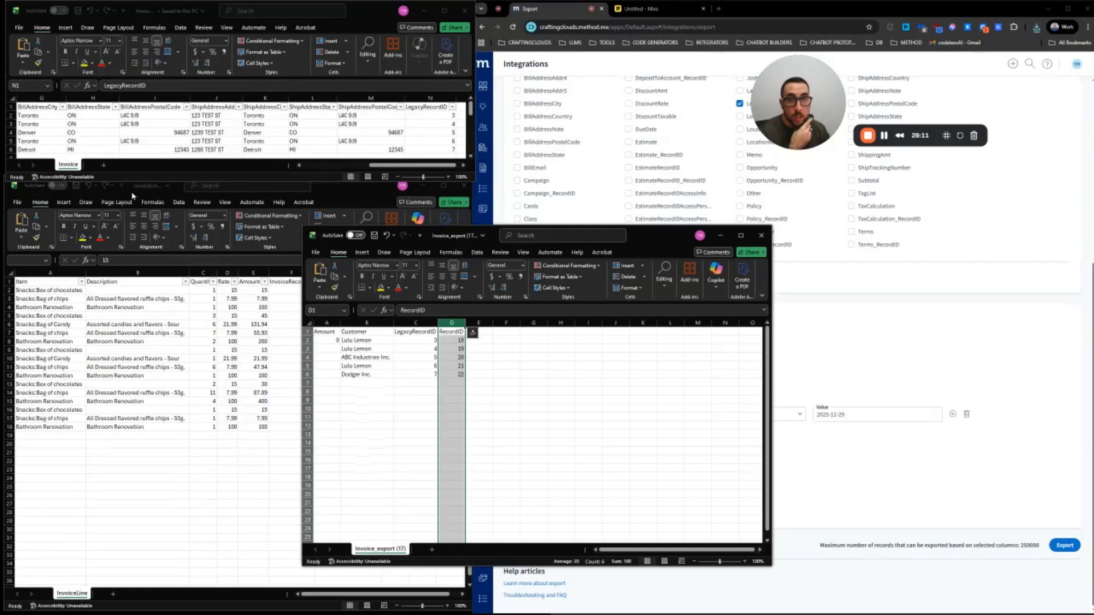
click(133, 195)
drag(650, 242, 823, 198)
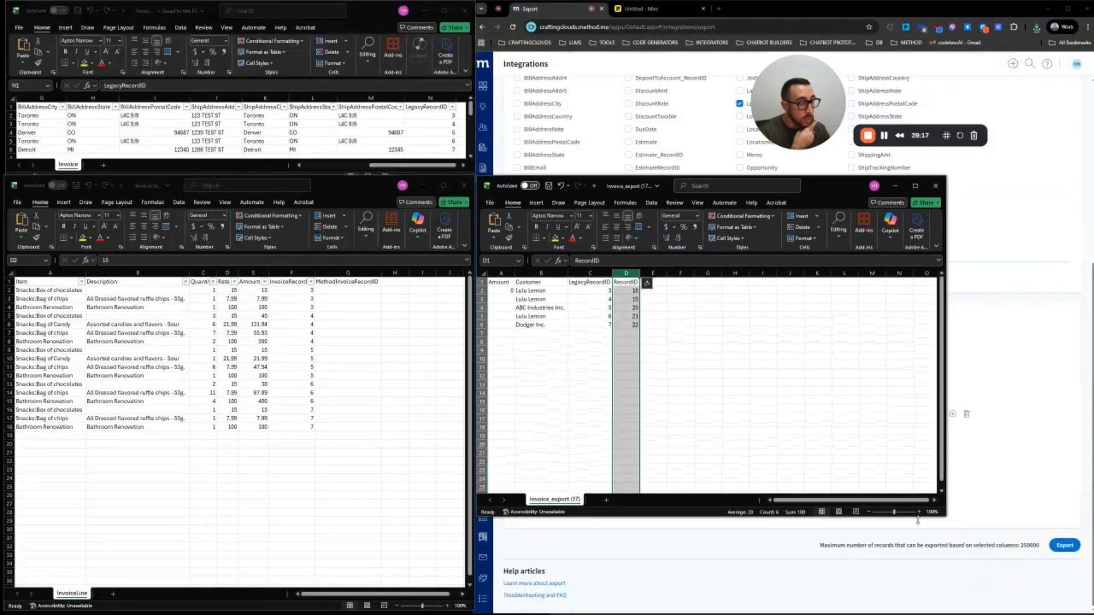
drag(945, 520, 966, 613)
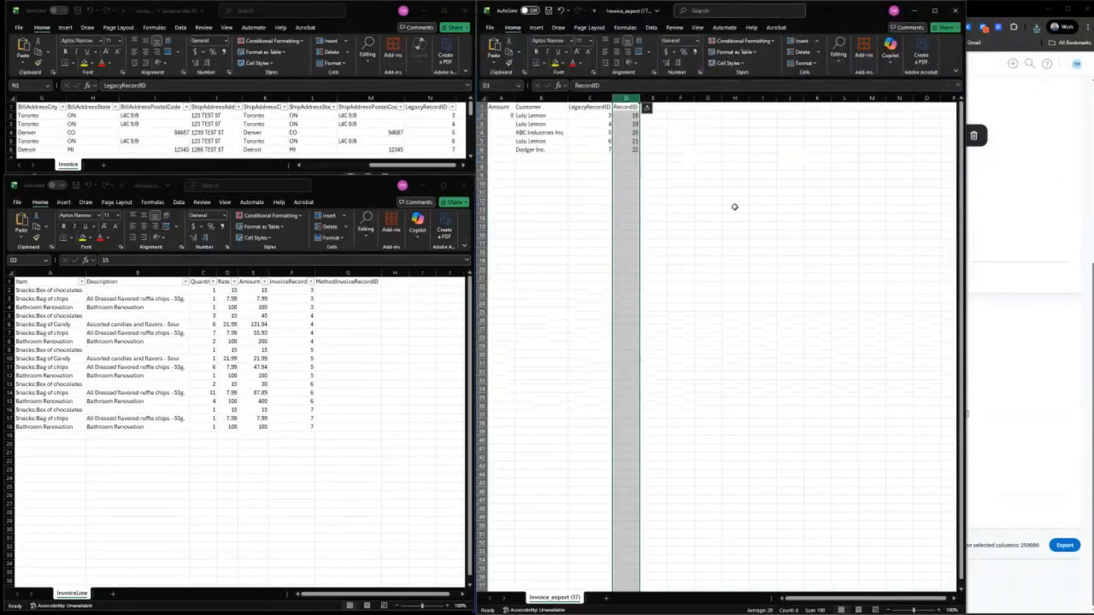
click(935, 10)
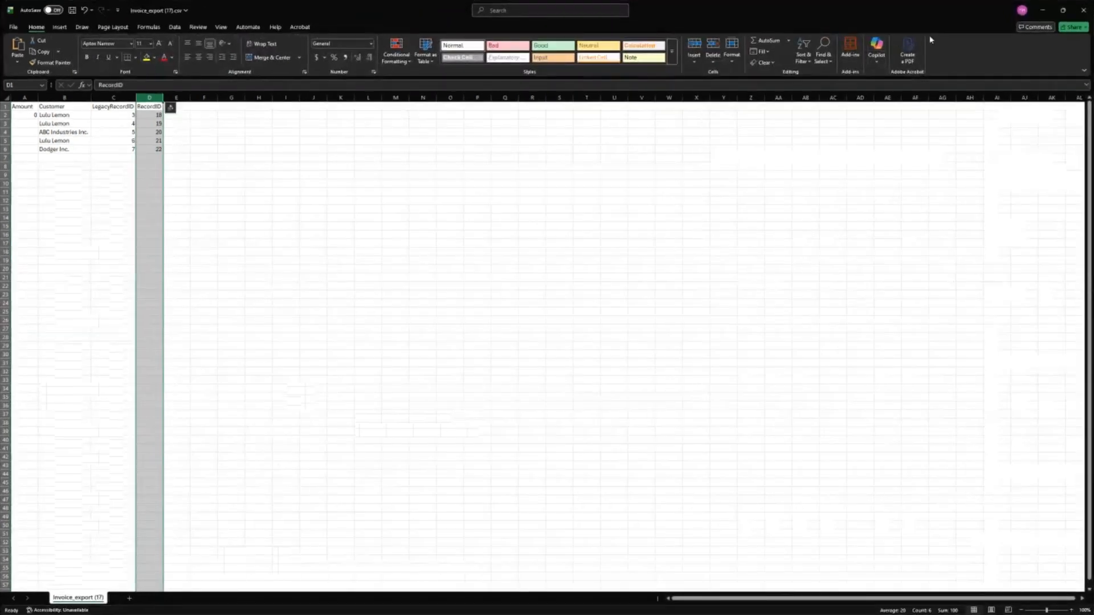
click(1064, 10)
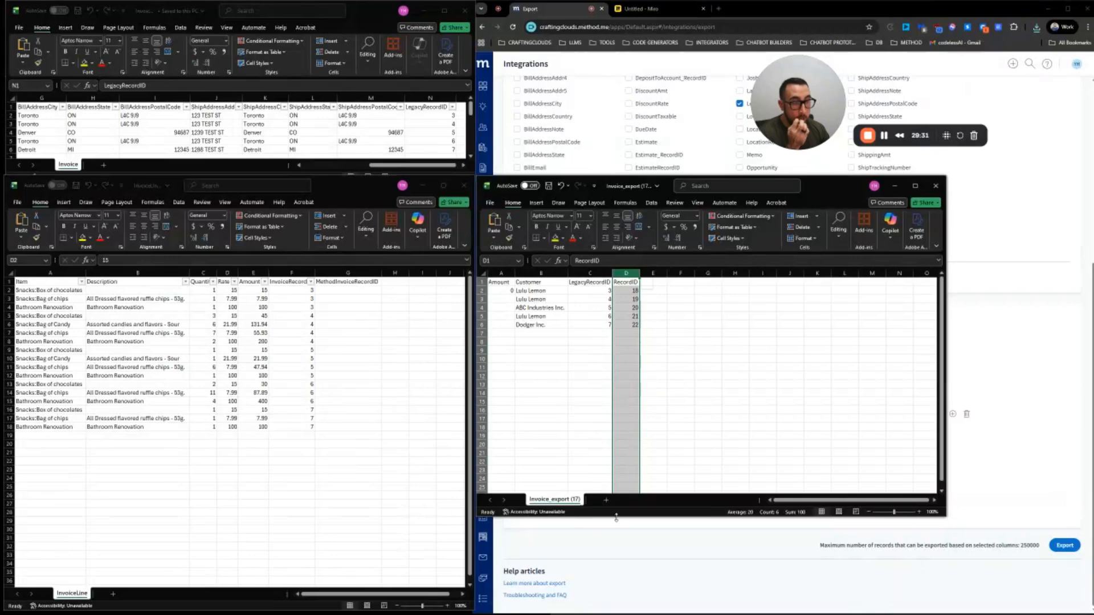
drag(616, 517, 616, 614)
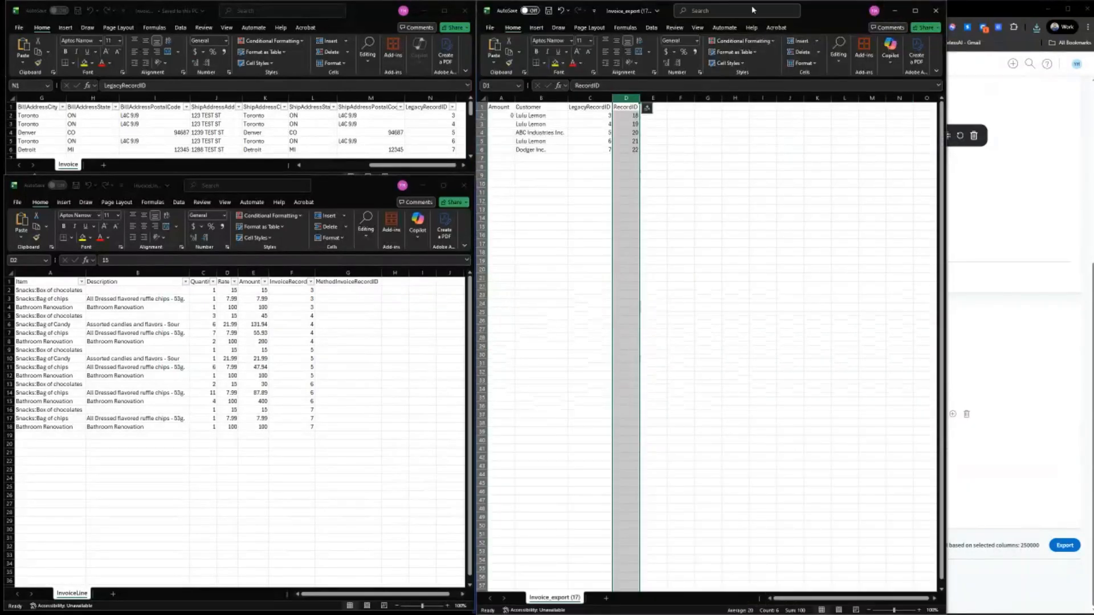
drag(752, 10, 814, 182)
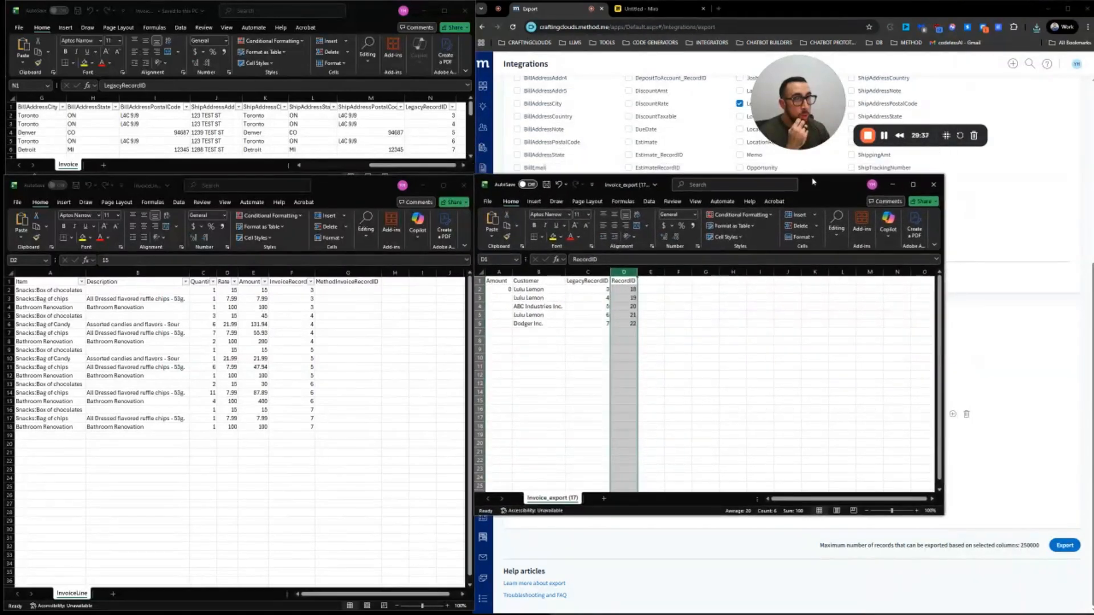
Autofit column F and rename its header from InvoiceRecordID to LegacyRecordID
click(334, 290)
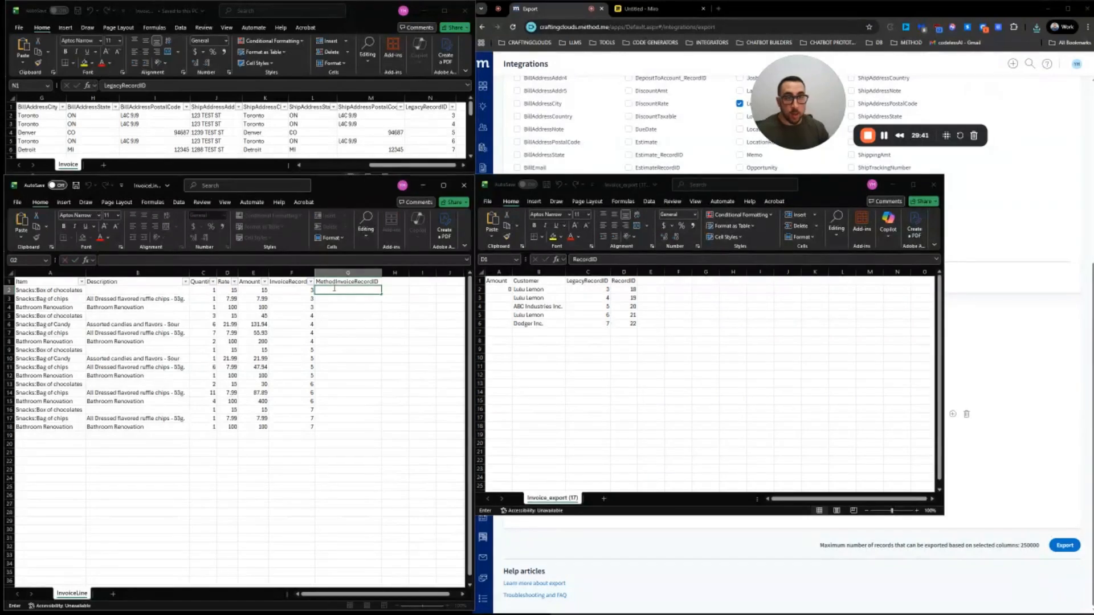
click(305, 289)
double_click(315, 273)
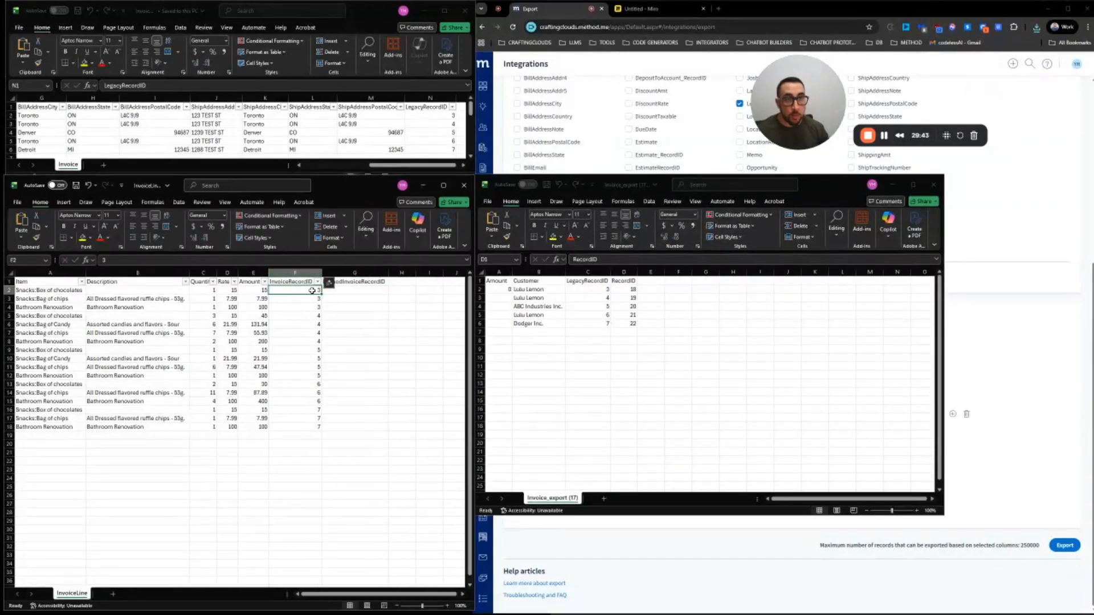
double_click(272, 282)
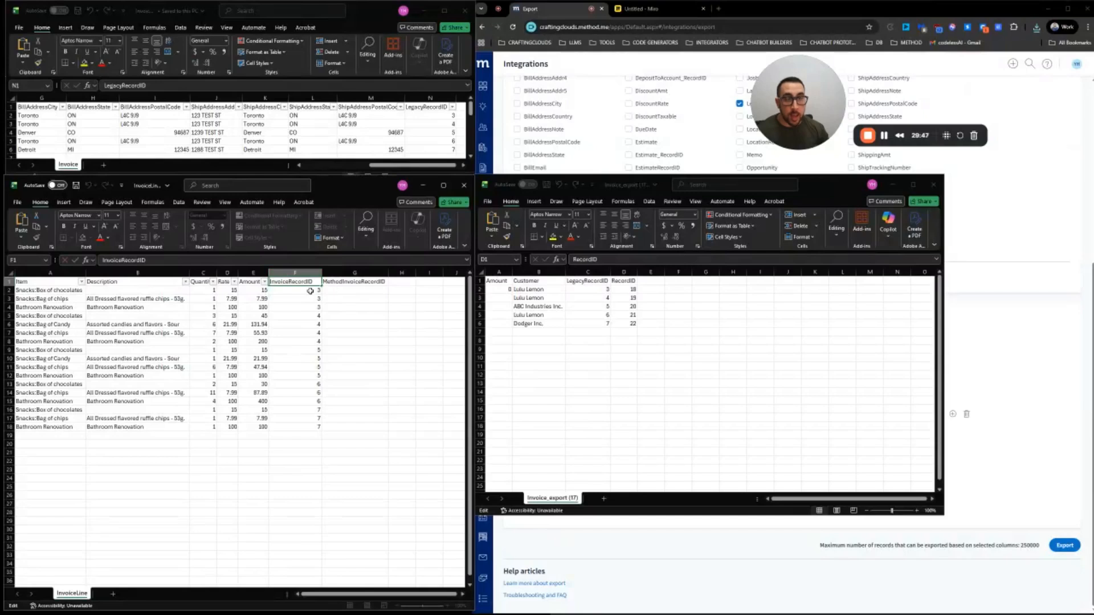
drag(310, 291, 307, 426)
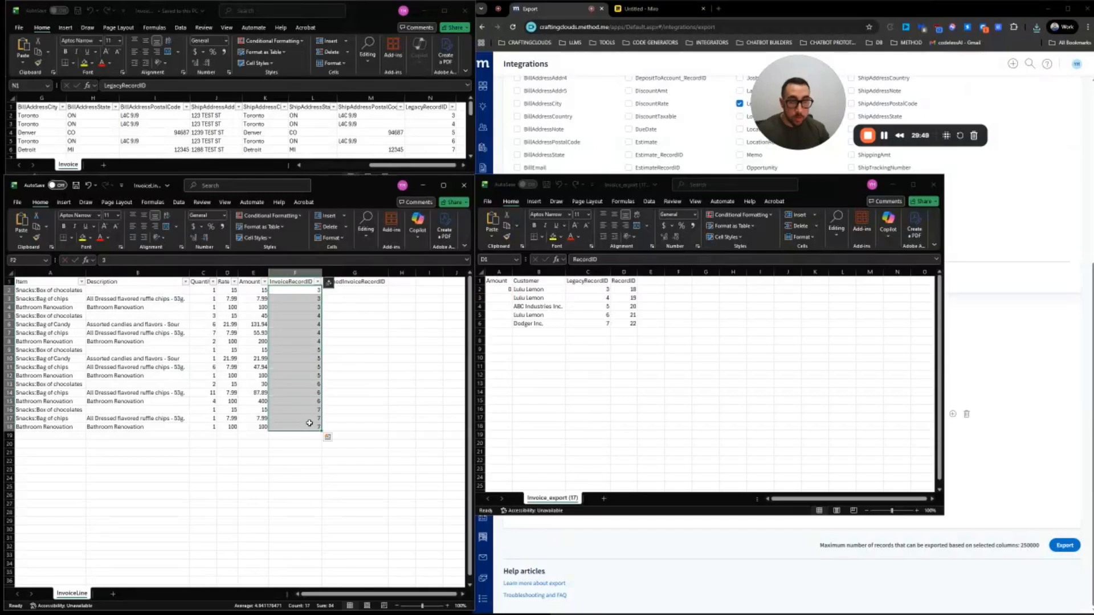
double_click(281, 281)
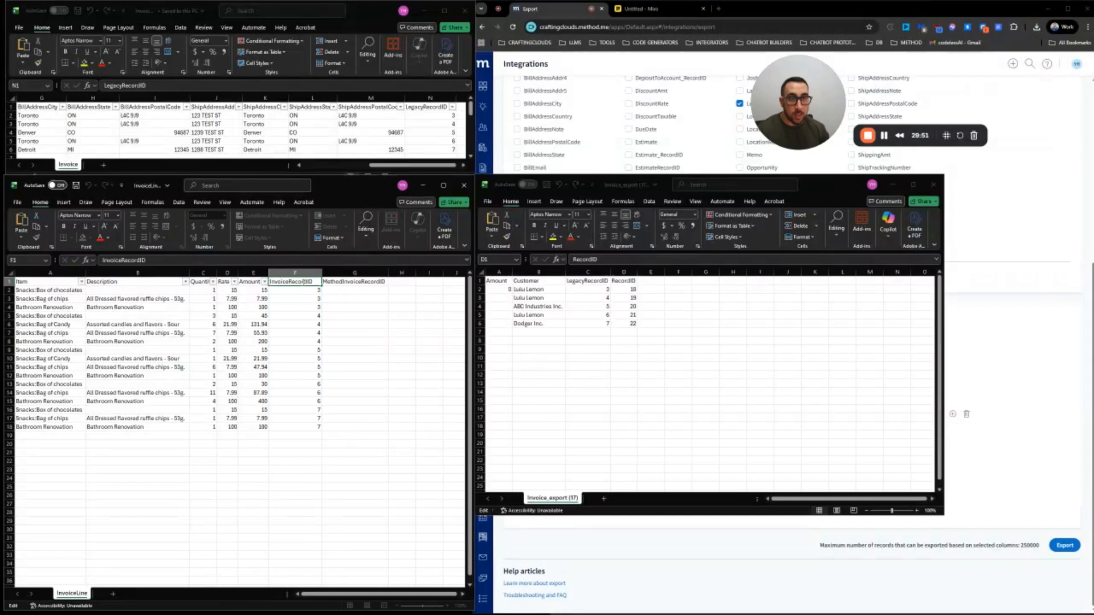
text(Legacy)
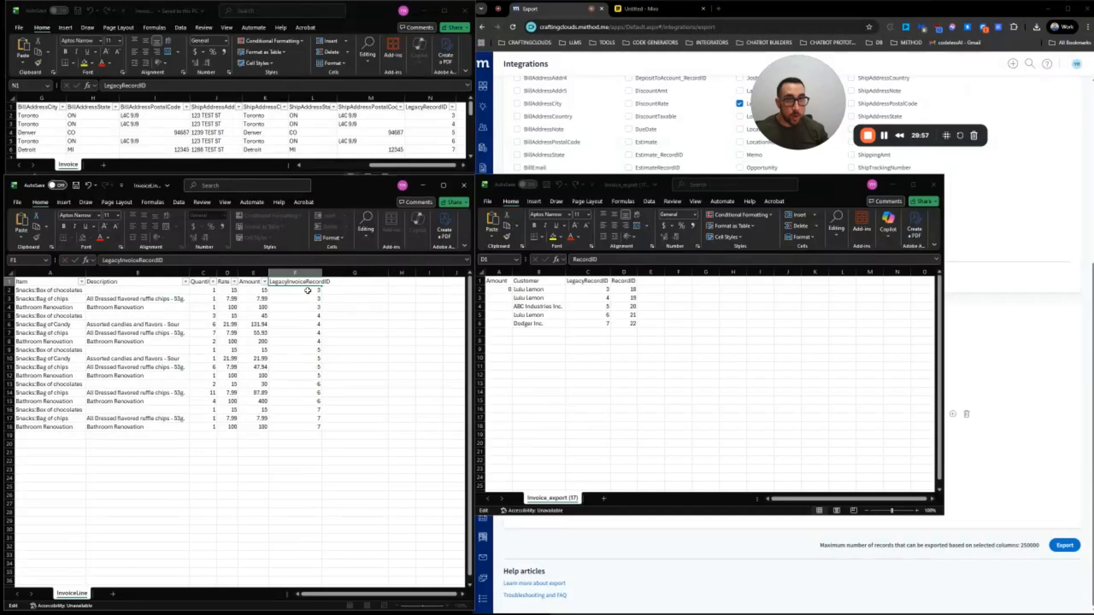
key(BackSpace)
key(BackSpace)
key(BackSpace)
key(BackSpace)
key(BackSpace)
key(BackSpace)
key(BackSpace)
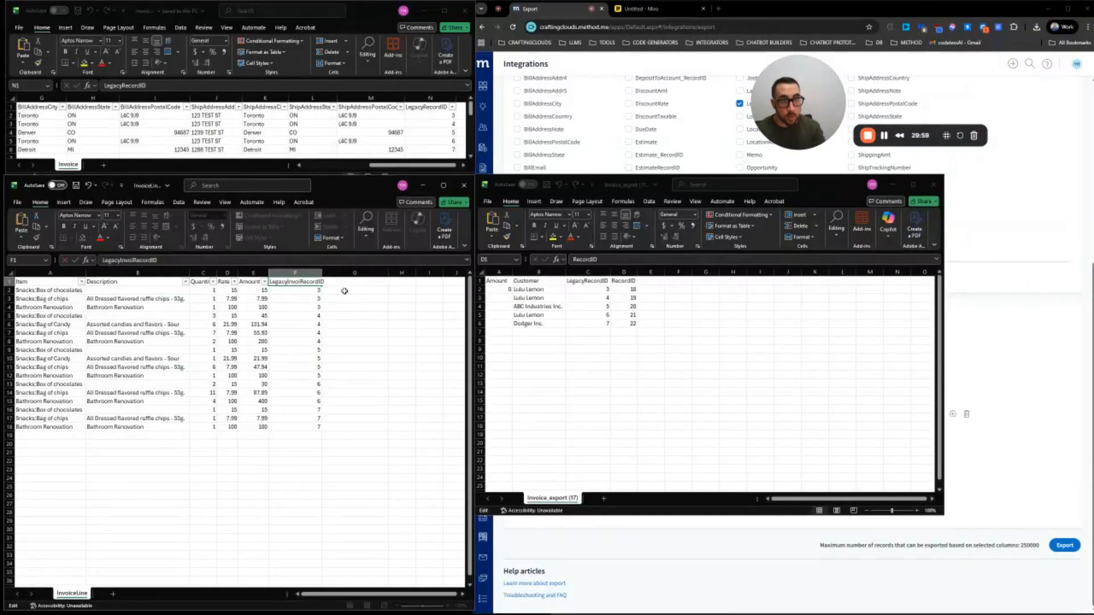
click(310, 322)
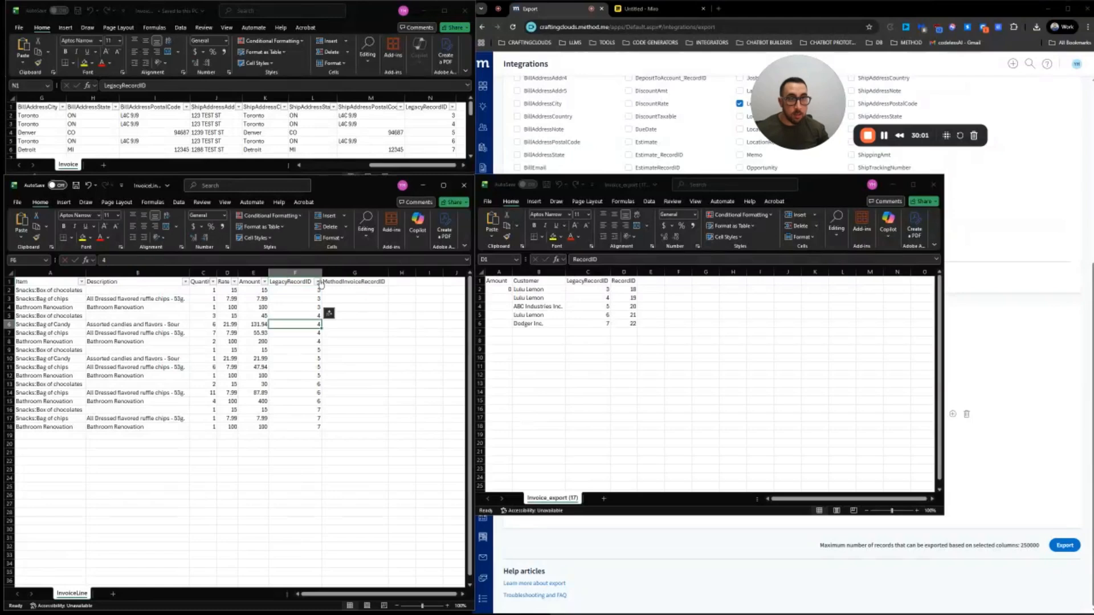
Compare the LegacyRecordID column against the RecordID column in Invoice_export
click(344, 291)
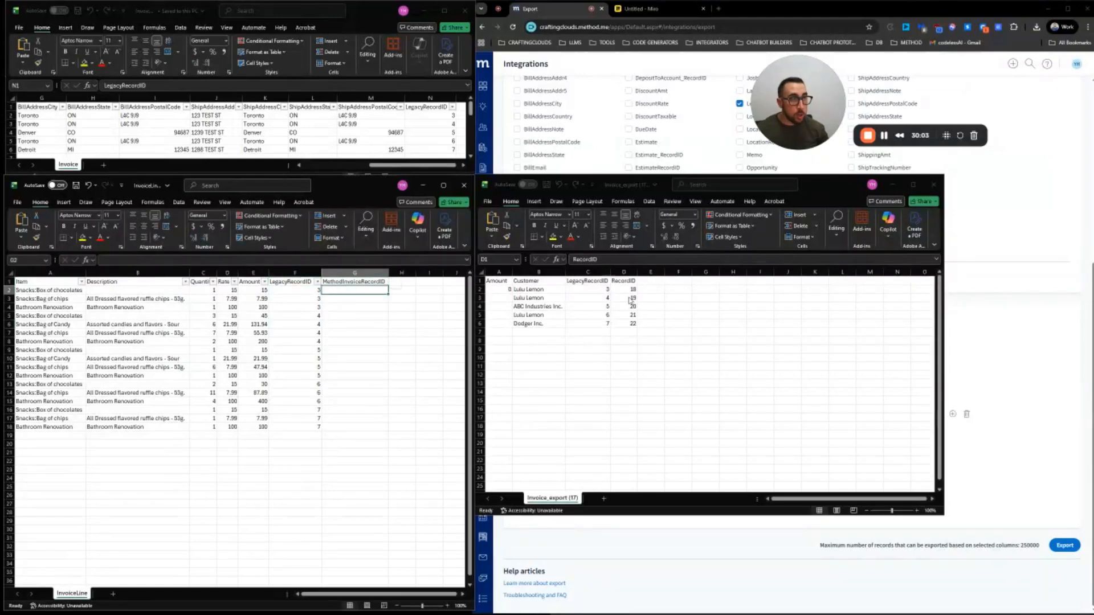
click(624, 272)
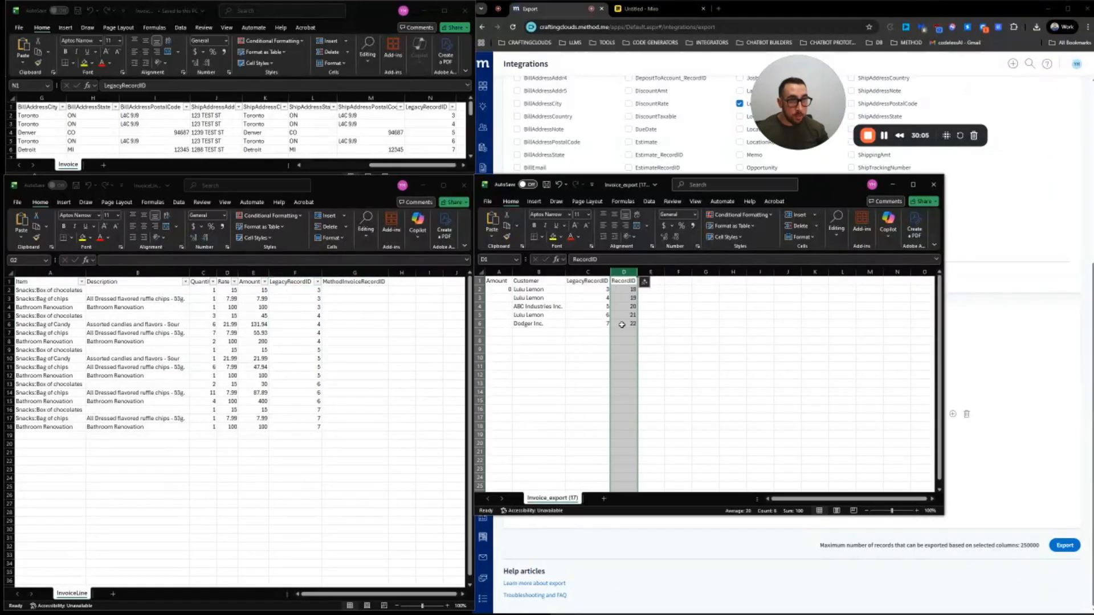
click(355, 290)
click(301, 272)
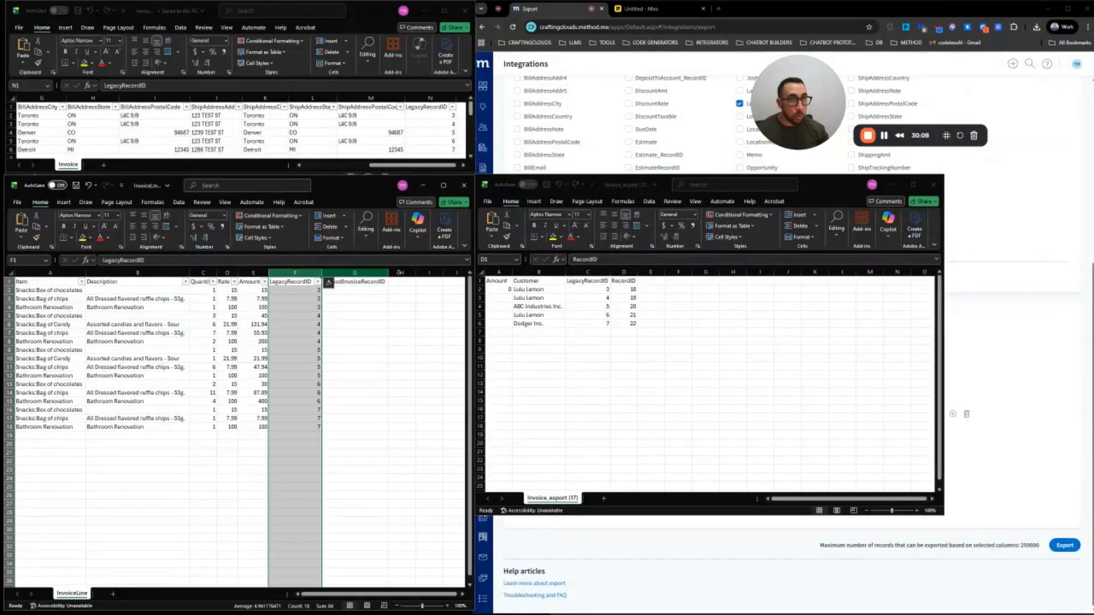
click(624, 272)
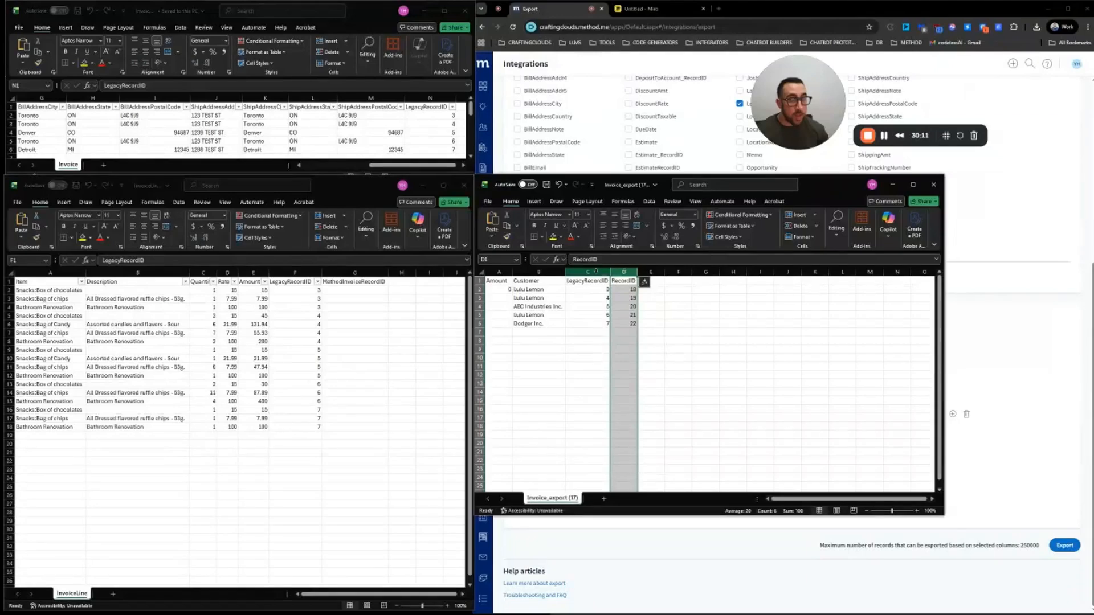
click(292, 272)
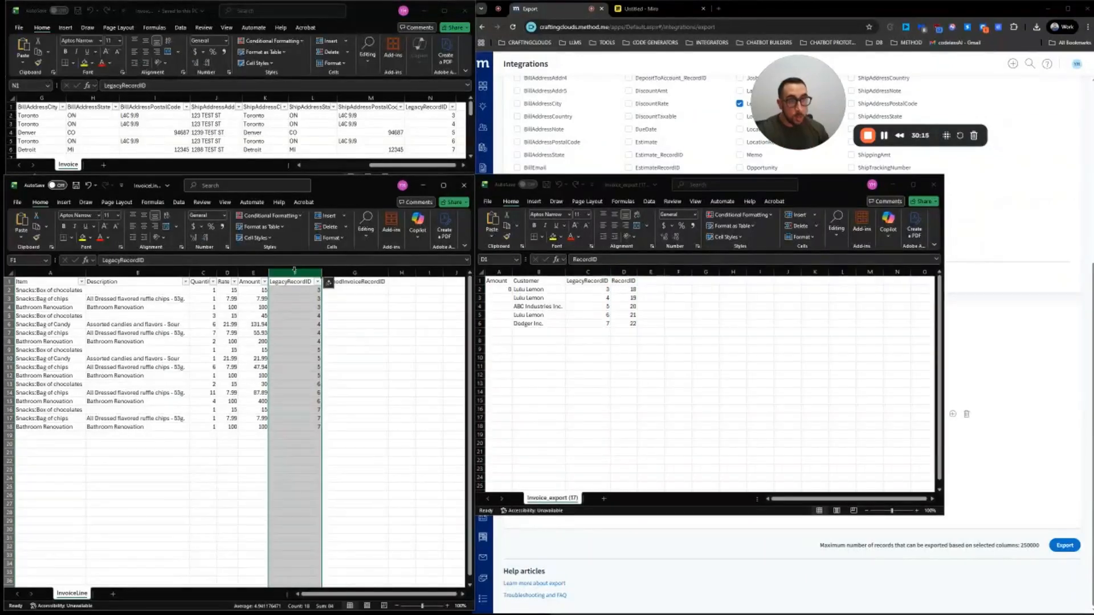
Move the LegacyRecordID column to column A in the InvoiceLine sheet
right_click(294, 272)
click(314, 292)
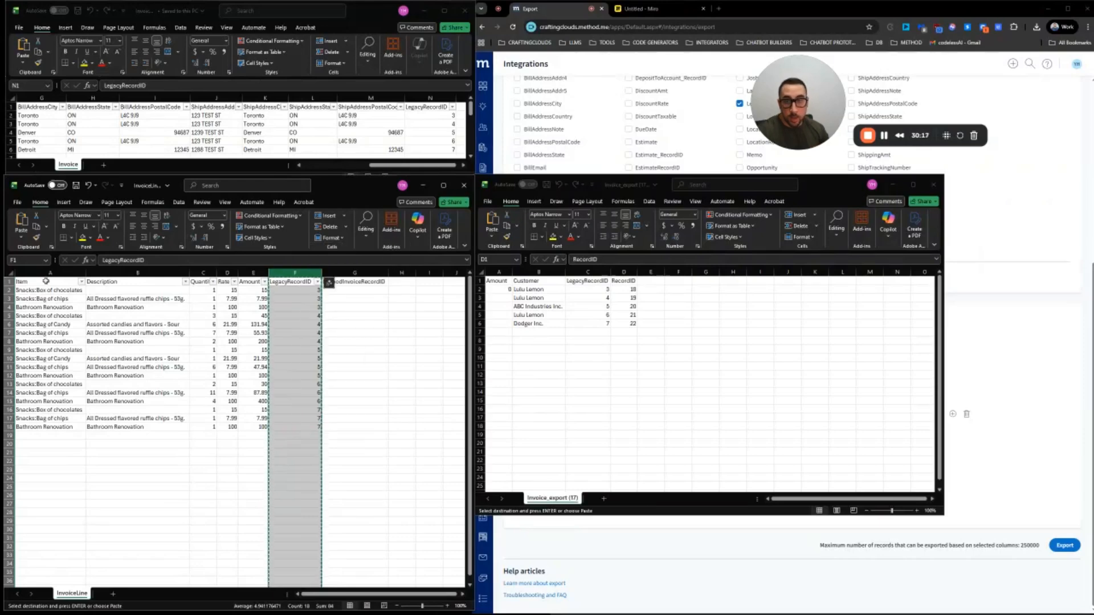
click(46, 273)
right_click(43, 274)
click(73, 359)
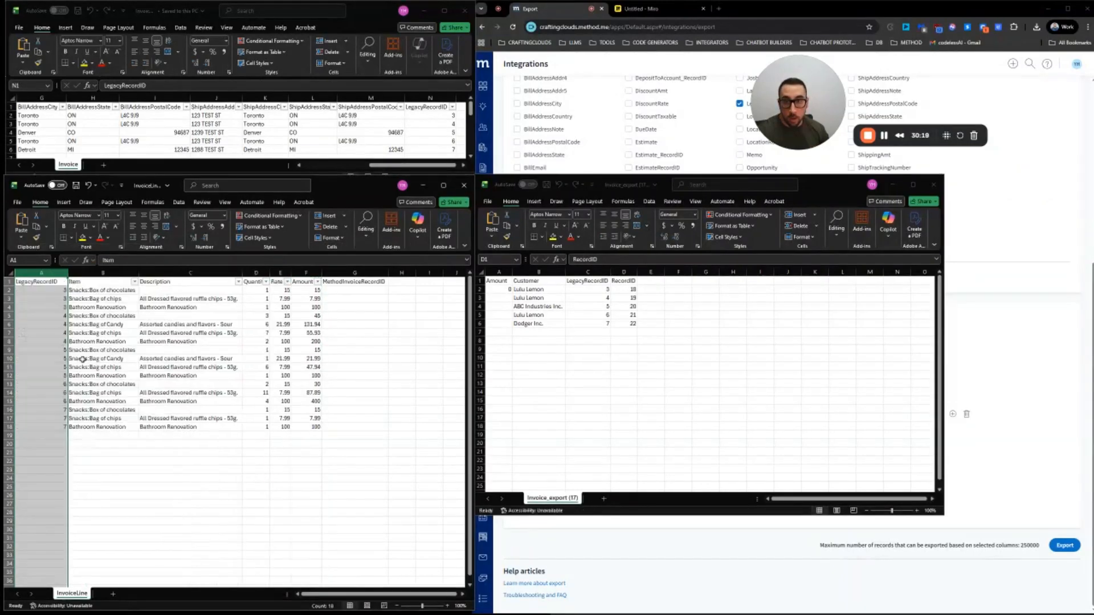
click(53, 299)
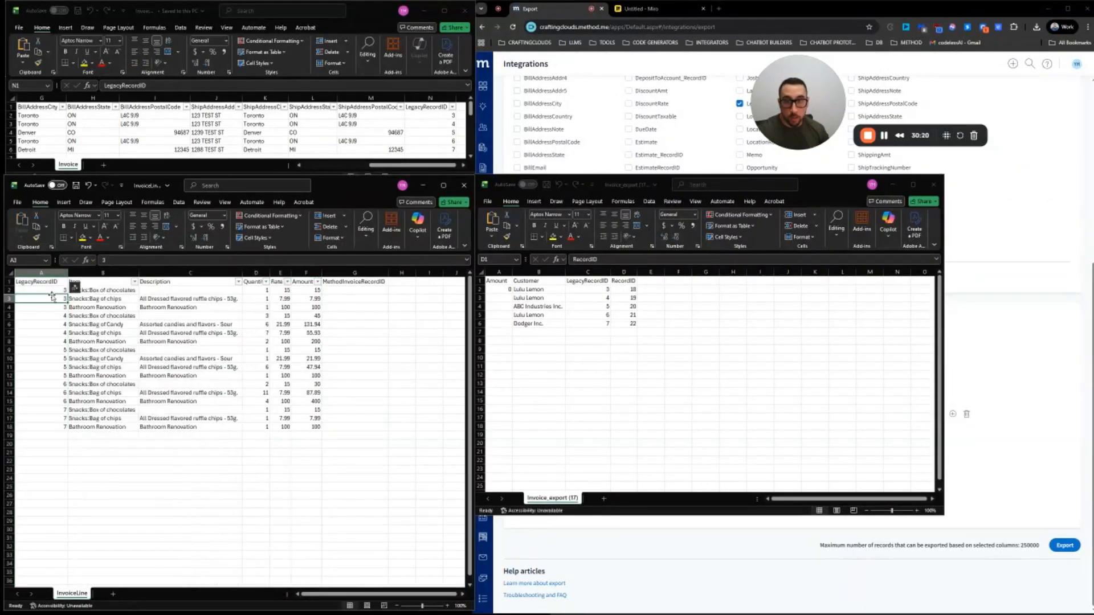
Move the LegacyRecordID column to column A in Invoice_export
click(592, 272)
right_click(592, 273)
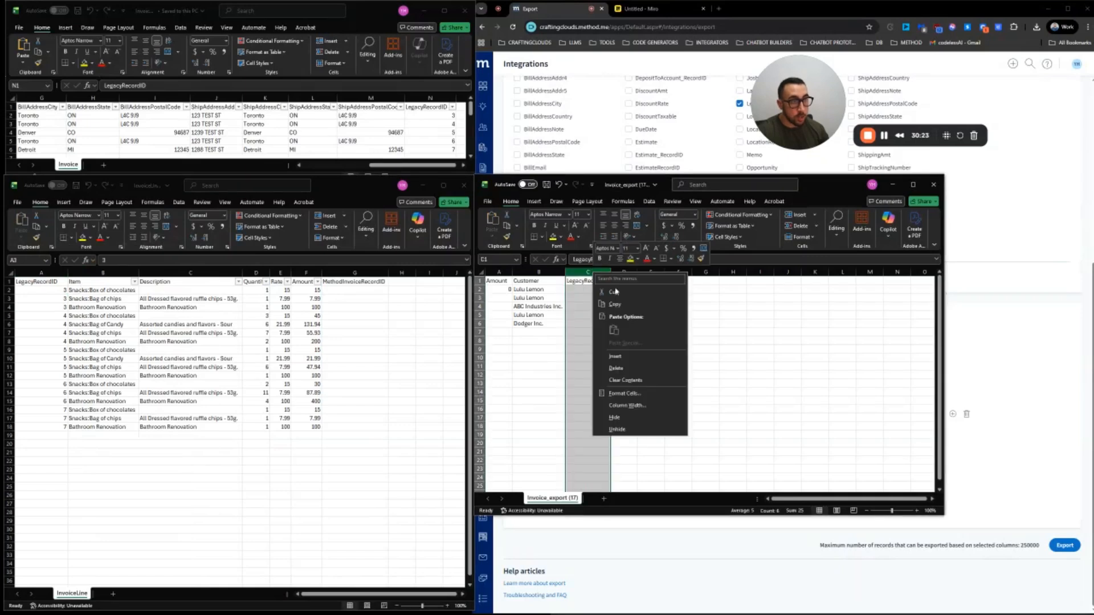
click(613, 293)
click(500, 272)
right_click(502, 271)
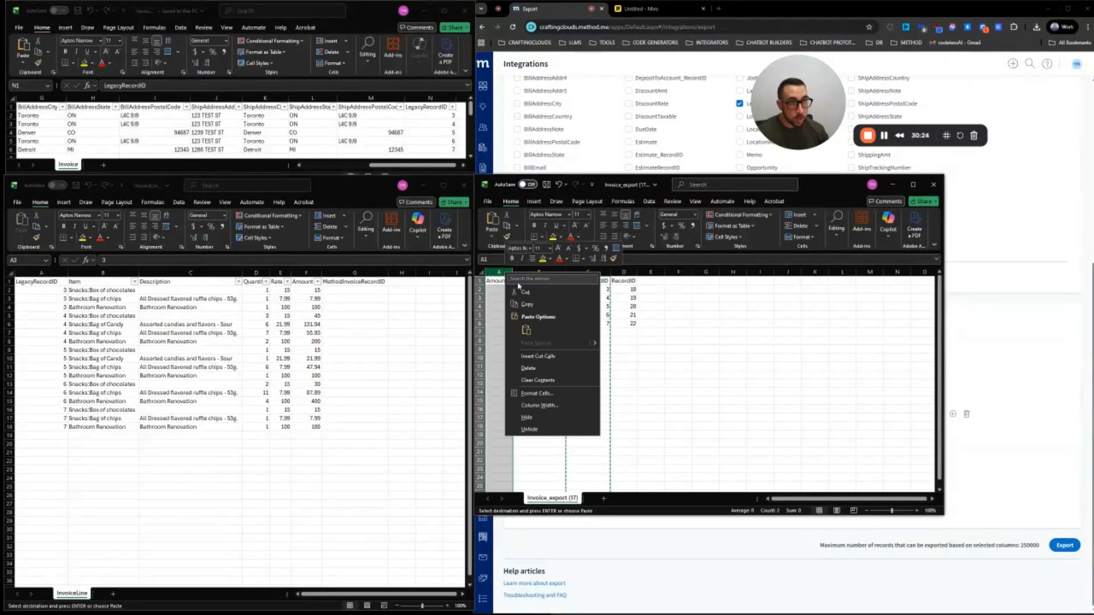
click(546, 355)
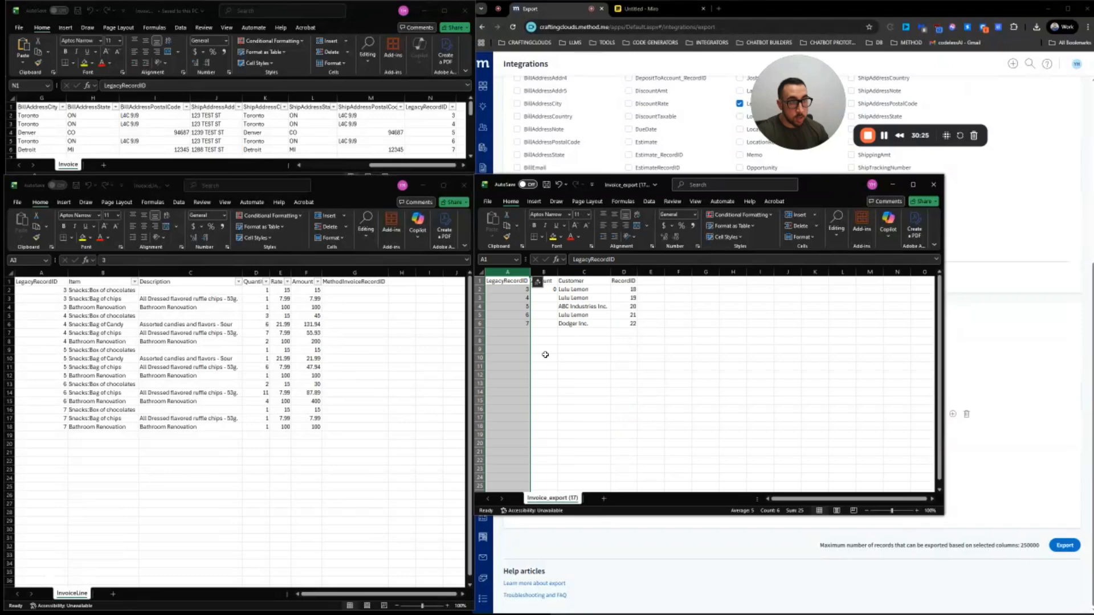
Check the LegacyRecordID, Amount and RecordID columns across both workbooks
click(46, 273)
click(48, 273)
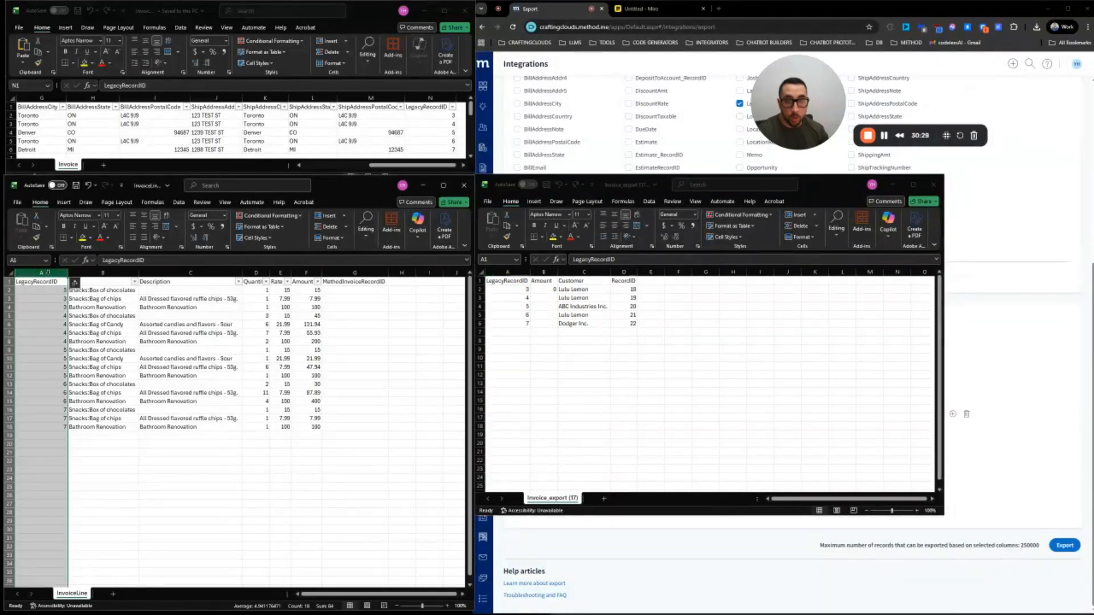
click(519, 271)
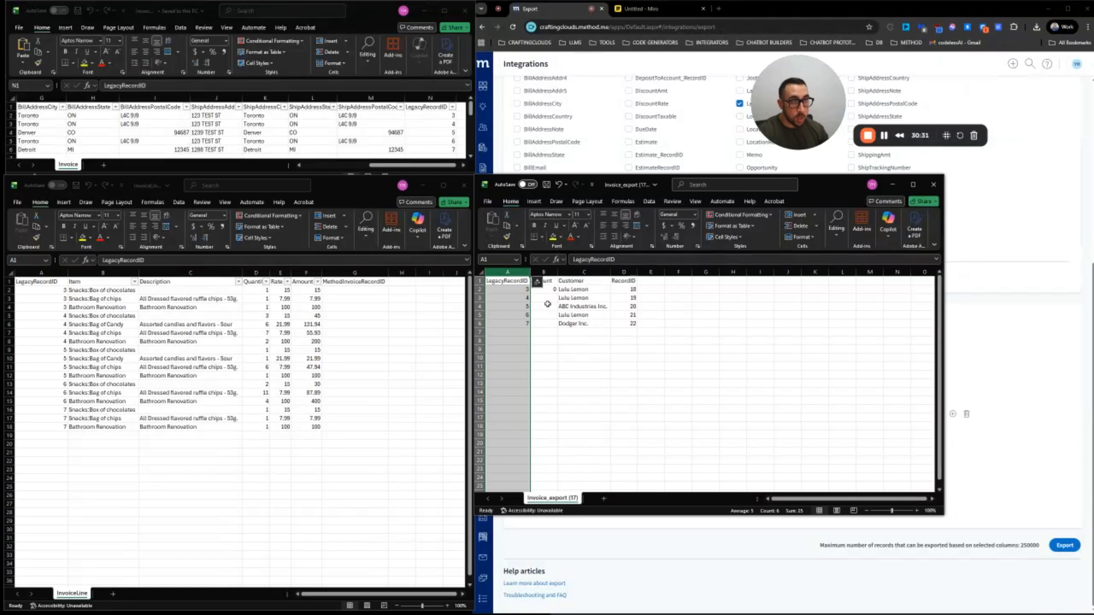
click(544, 271)
click(624, 272)
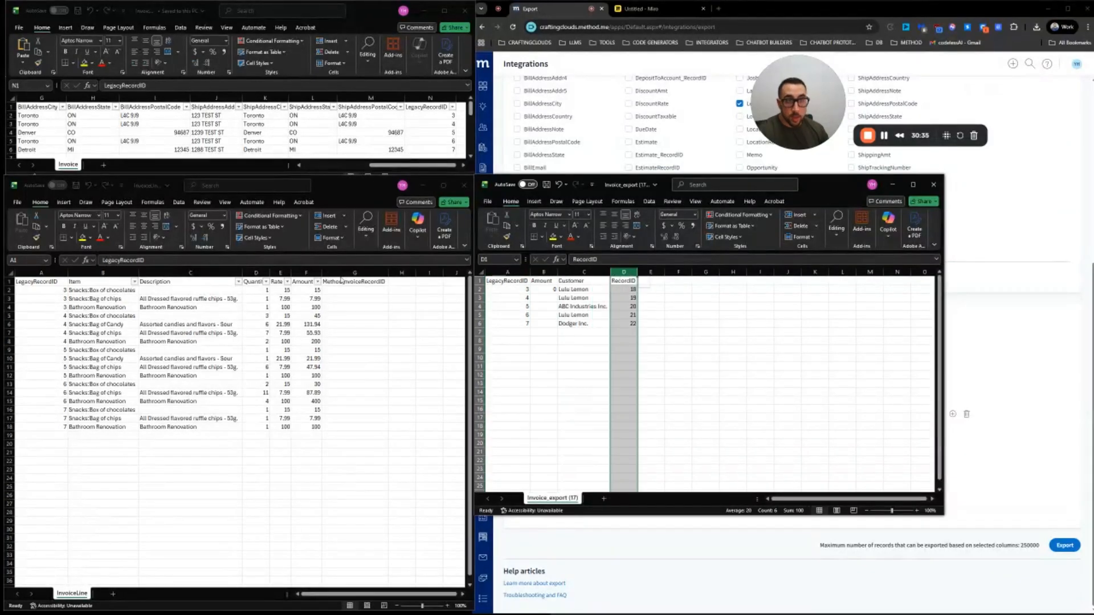
click(341, 281)
Move the MethodInvoiceRecordID column from G to column B via cut and insert
click(344, 269)
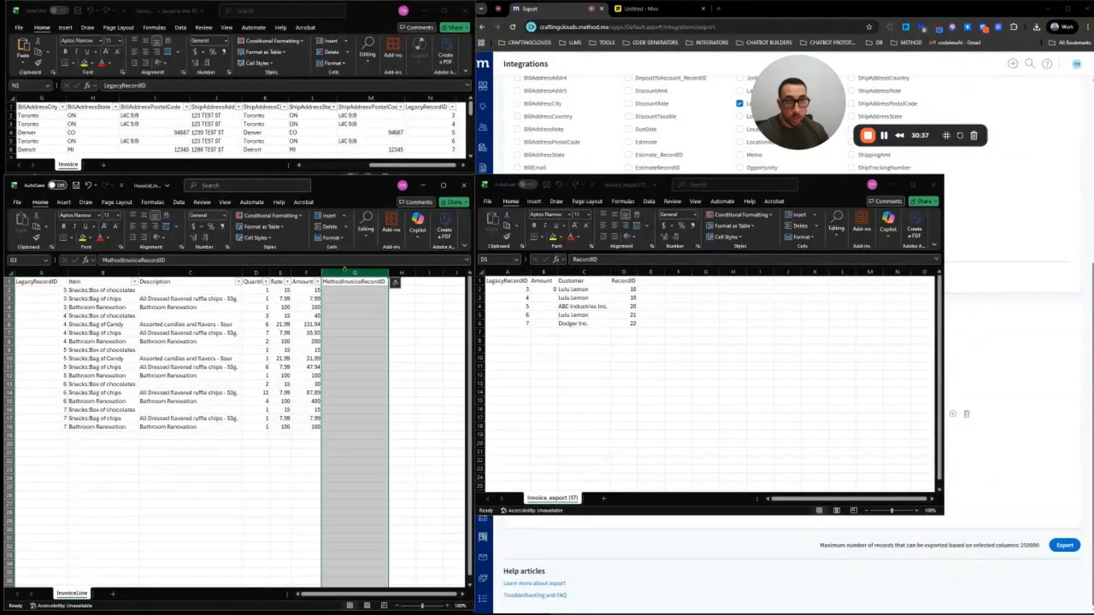
right_click(344, 269)
click(359, 293)
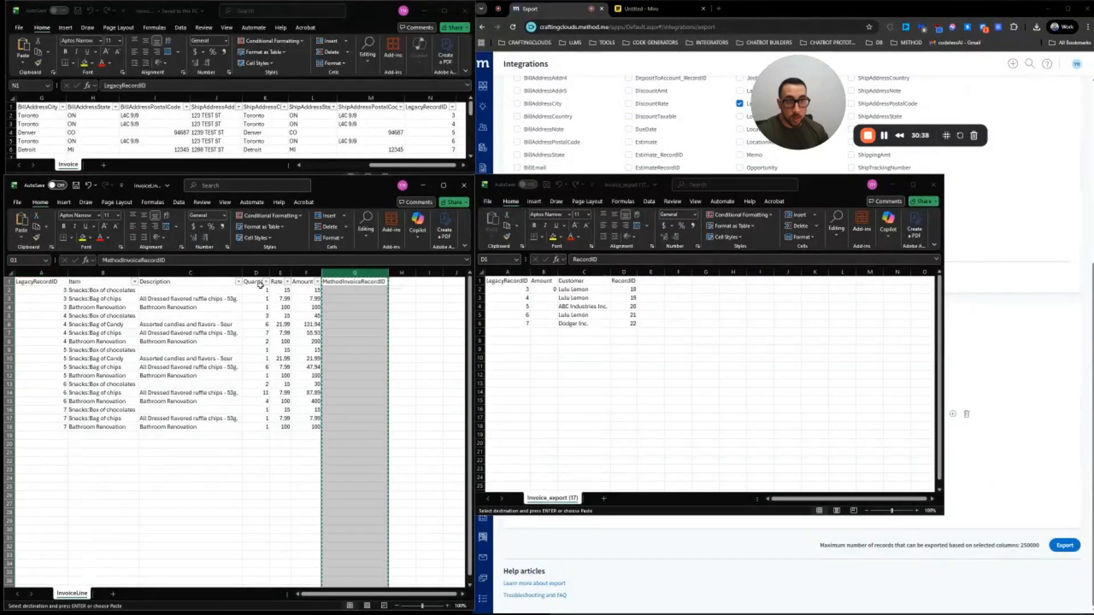
click(79, 272)
right_click(79, 273)
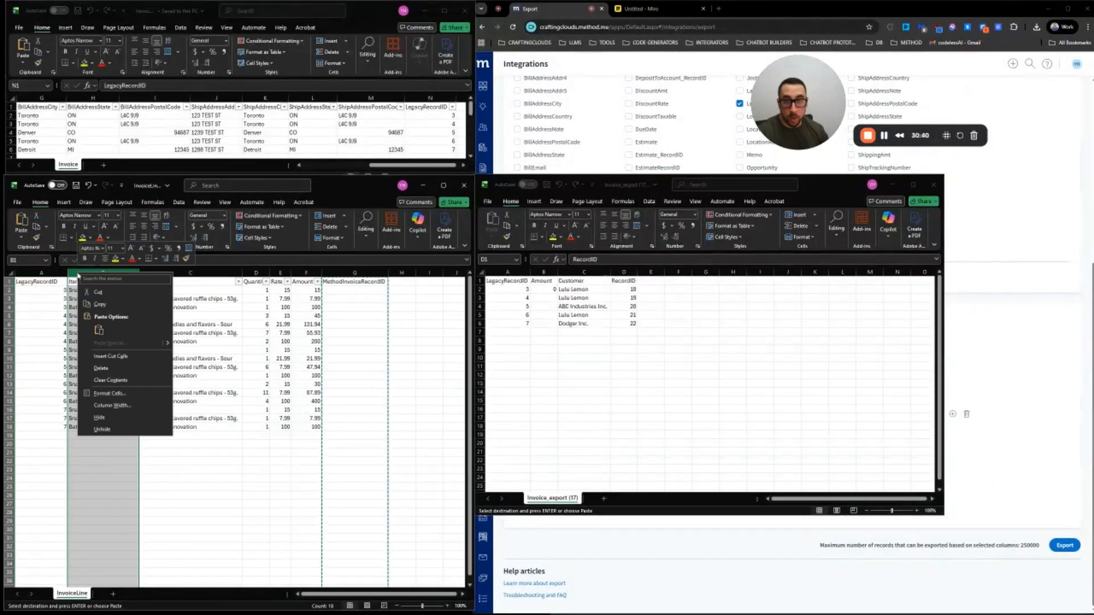
click(111, 357)
Select cell B2 next to the LegacyRecordID value in A2, leaving it empty
click(101, 293)
double_click(101, 292)
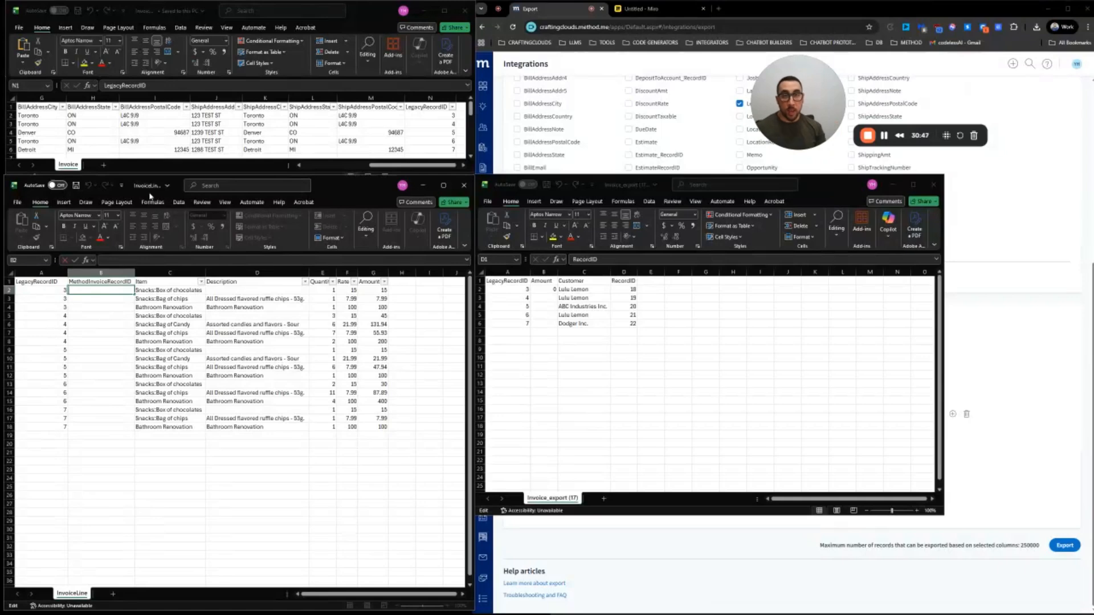
click(95, 305)
click(56, 291)
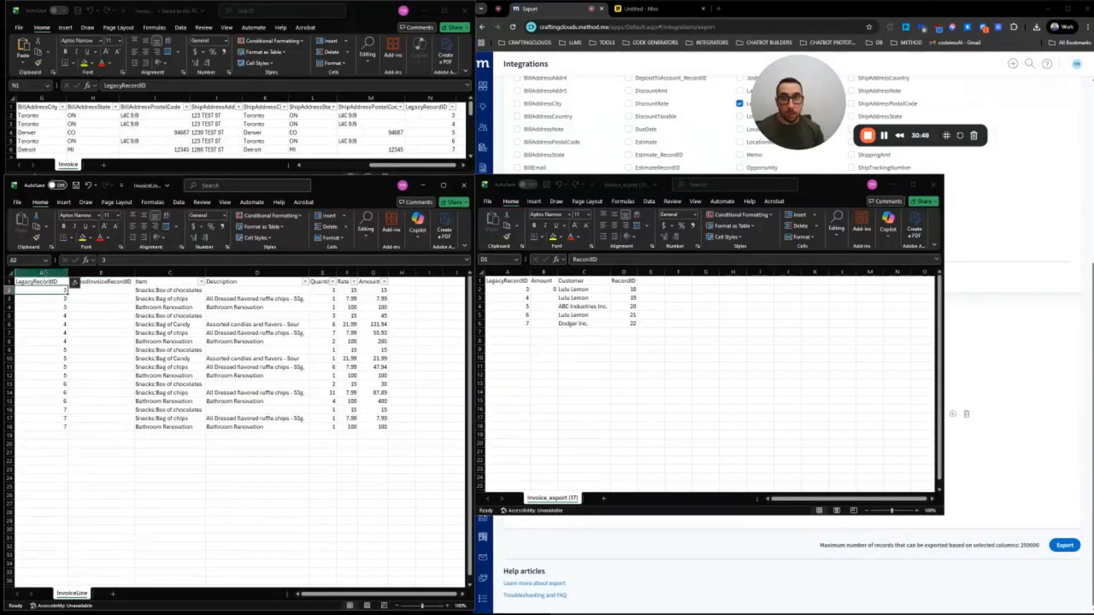
click(45, 273)
click(91, 315)
In B2, enter =VLOOKUP(A2, with Invoice_export columns A:D as the lookup table
double_click(88, 291)
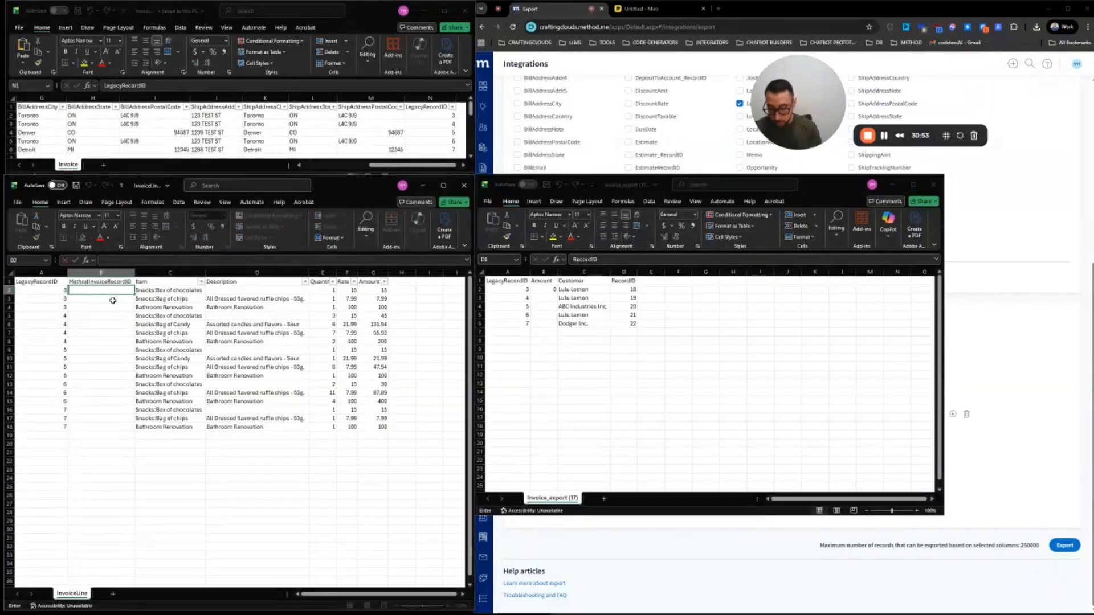
text(=vl)
key(Tab)
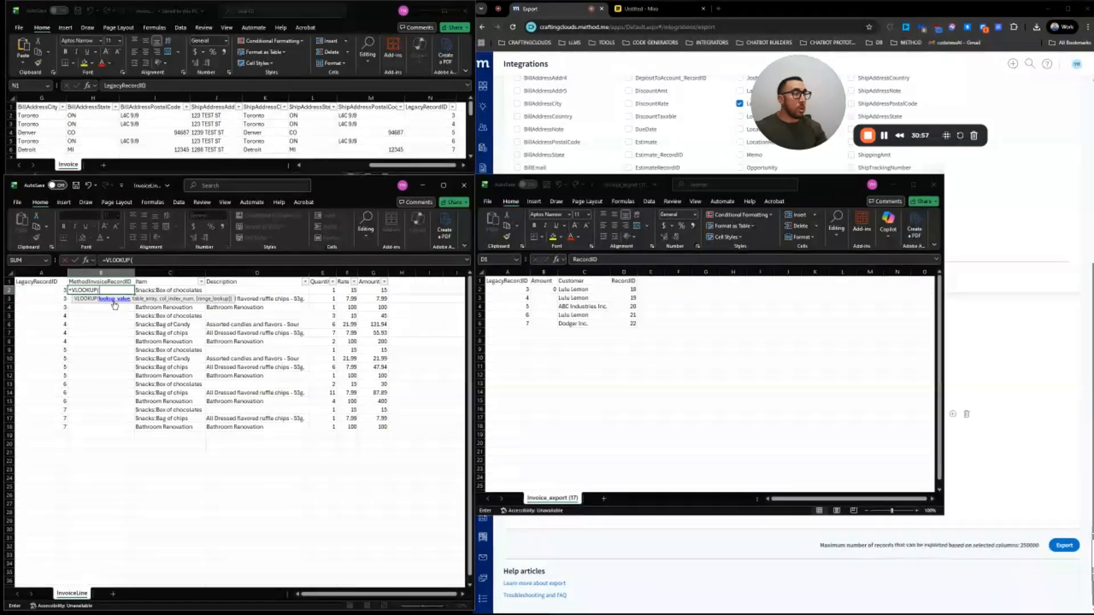
click(55, 291)
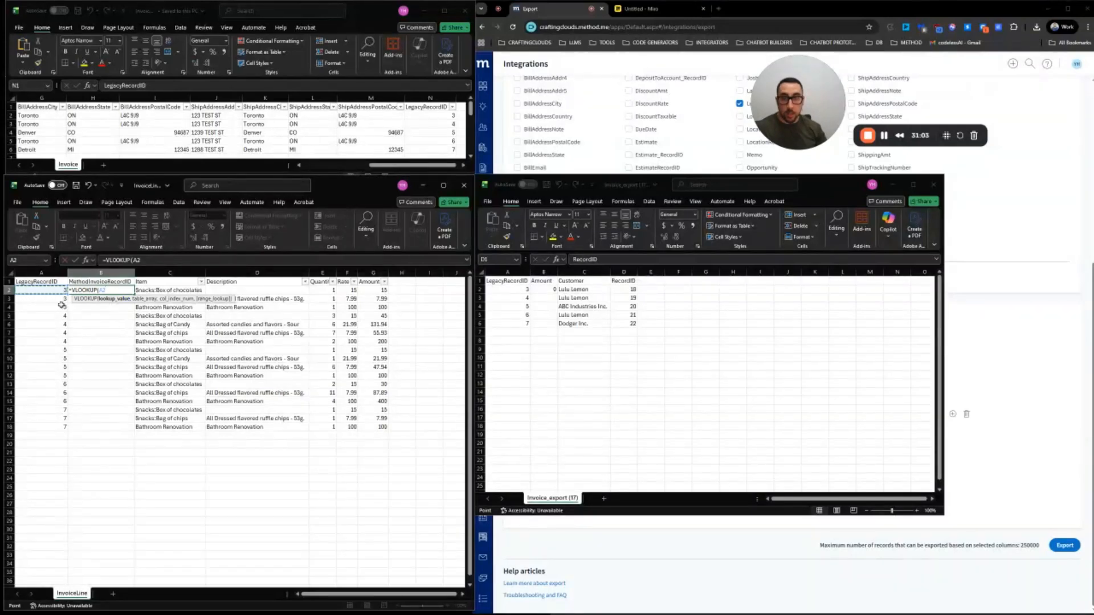
text(,)
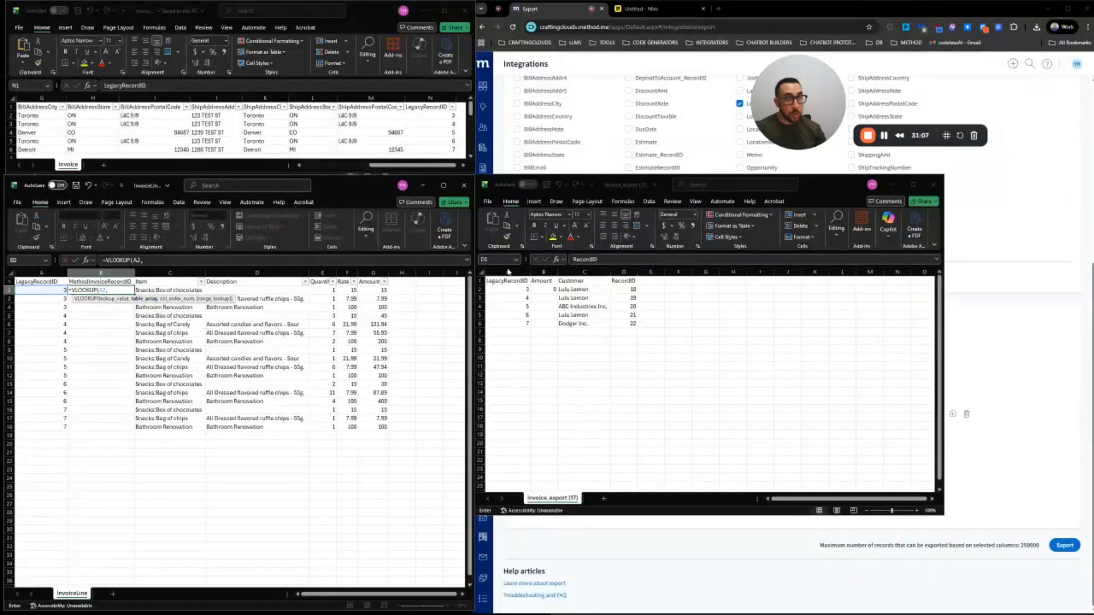
drag(509, 272, 625, 273)
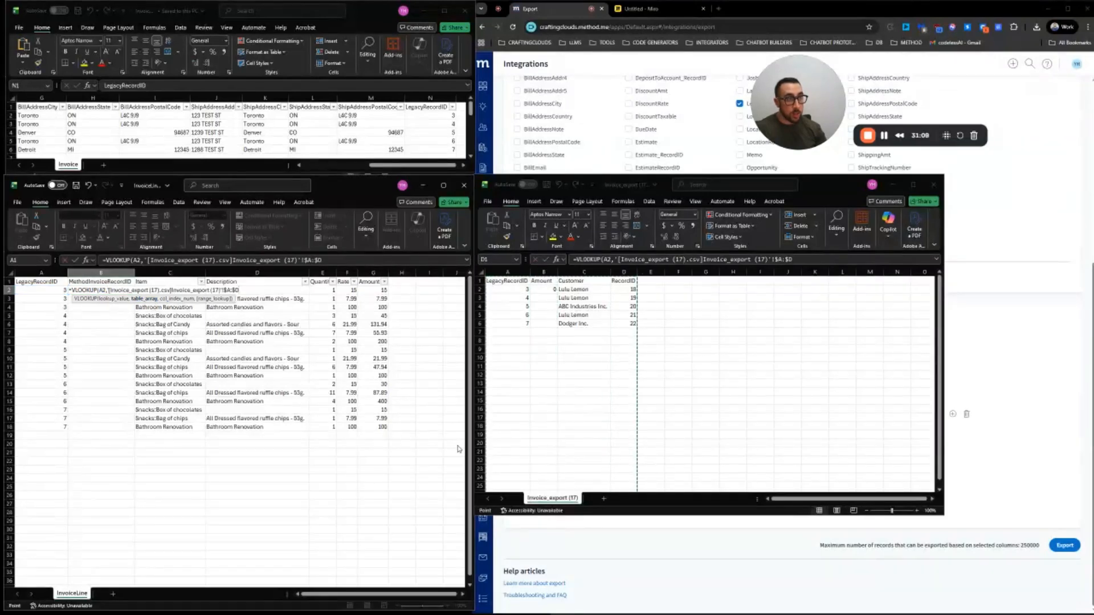
click(800, 261)
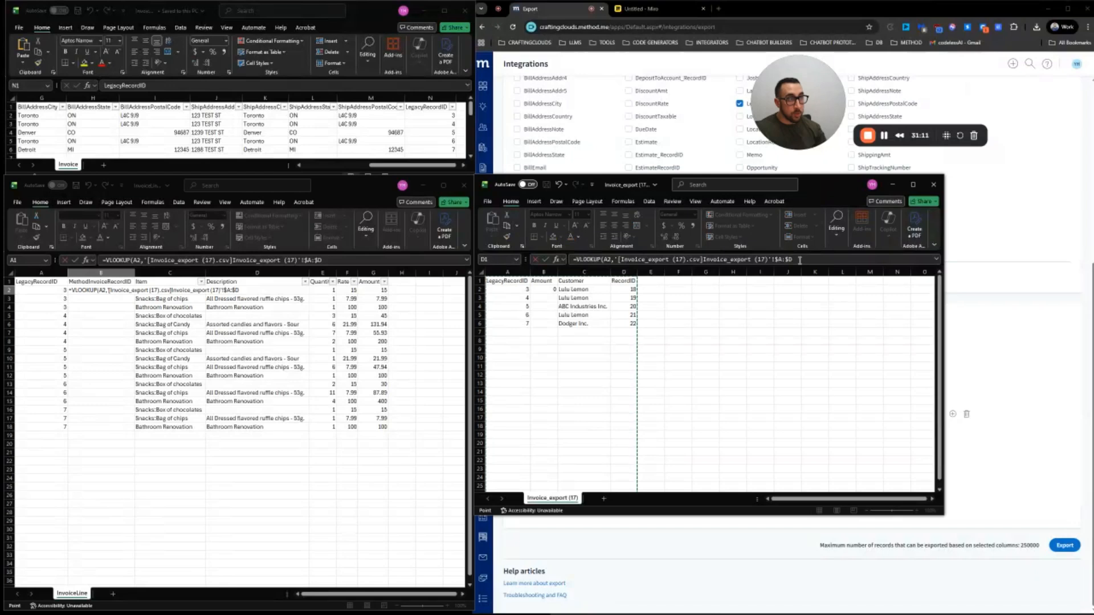
click(801, 260)
text(,)
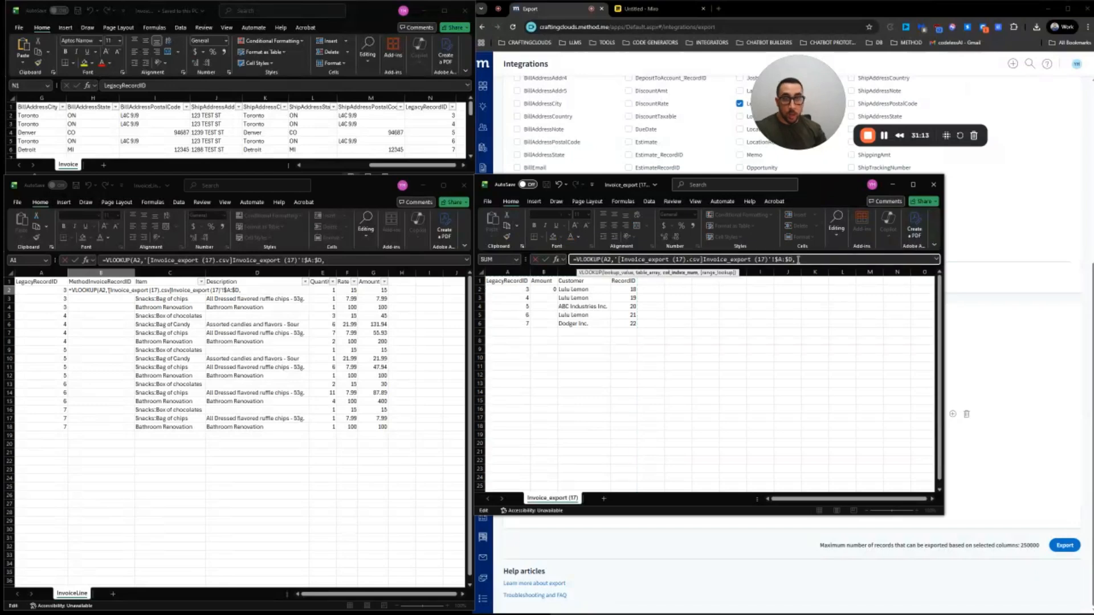
click(240, 254)
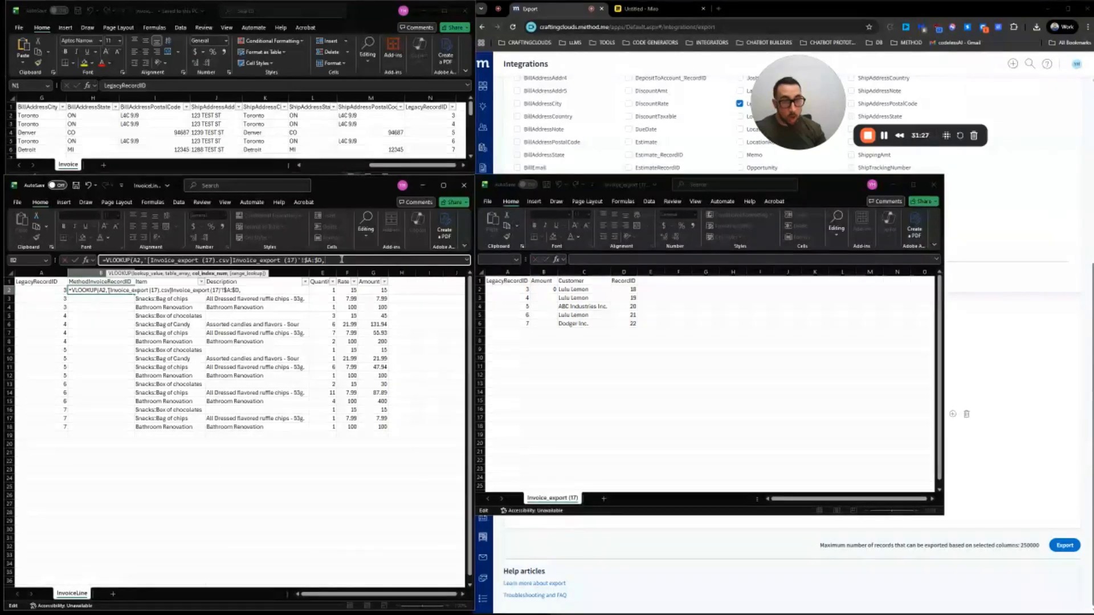
Replace the mistaken reference with Invoice_export columns $A:$D as the lookup table
click(631, 283)
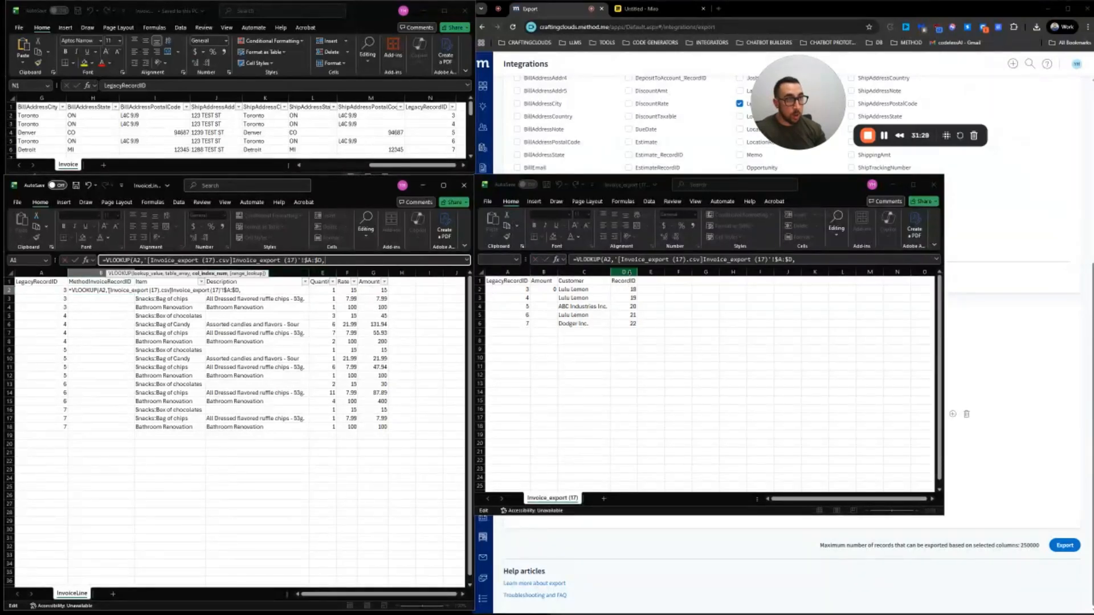
click(627, 272)
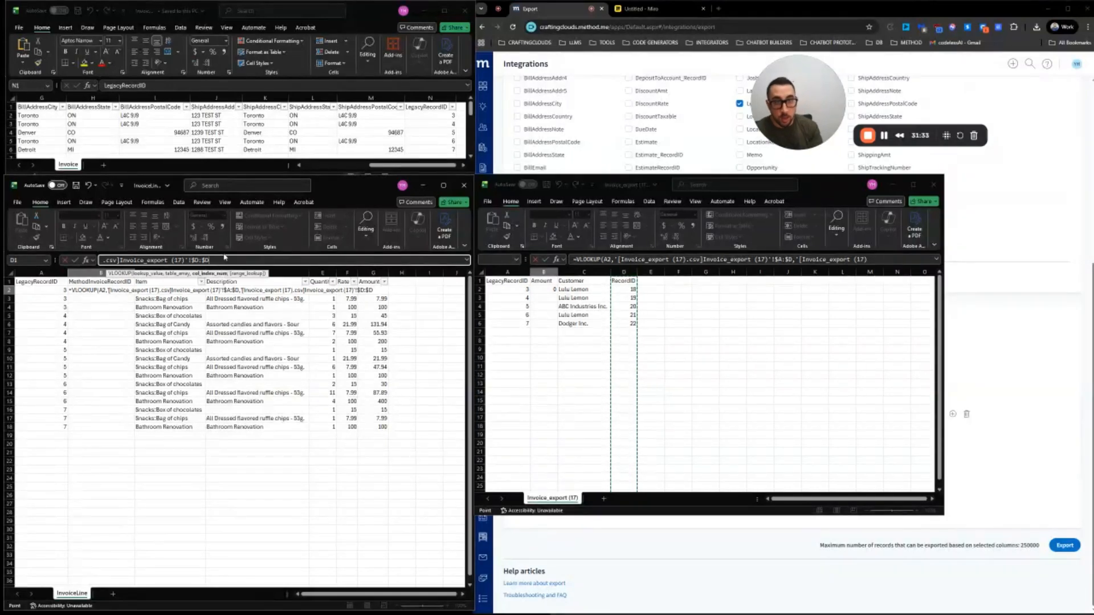
key(BackSpace)
key(BackSpace)
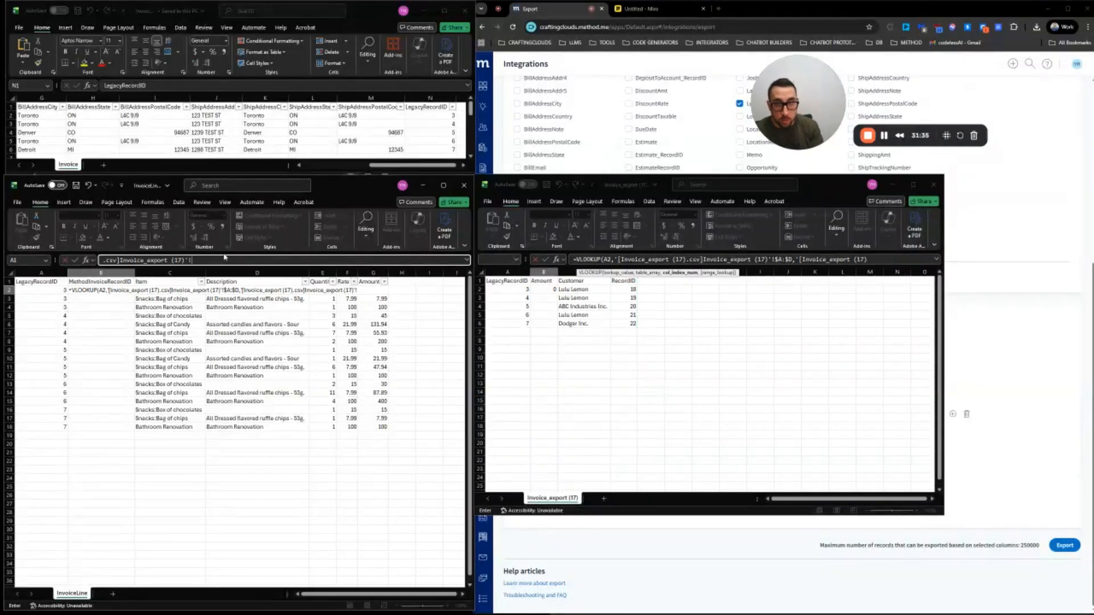
key(BackSpace)
key(BackSpace)
key(BackSpace)
key(BackSpace)
key(BackSpace)
key(BackSpace)
key(BackSpace)
key(BackSpace)
key(BackSpace)
key(BackSpace)
key(BackSpace)
key(BackSpace)
key(BackSpace)
key(BackSpace)
key(BackSpace)
key(BackSpace)
key(BackSpace)
key(BackSpace)
key(BackSpace)
key(BackSpace)
key(BackSpace)
key(BackSpace)
key(BackSpace)
key(BackSpace)
key(BackSpace)
key(BackSpace)
key(BackSpace)
key(BackSpace)
key(BackSpace)
key(BackSpace)
key(BackSpace)
key(BackSpace)
key(BackSpace)
key(BackSpace)
key(BackSpace)
key(BackSpace)
key(BackSpace)
key(BackSpace)
key(BackSpace)
key(BackSpace)
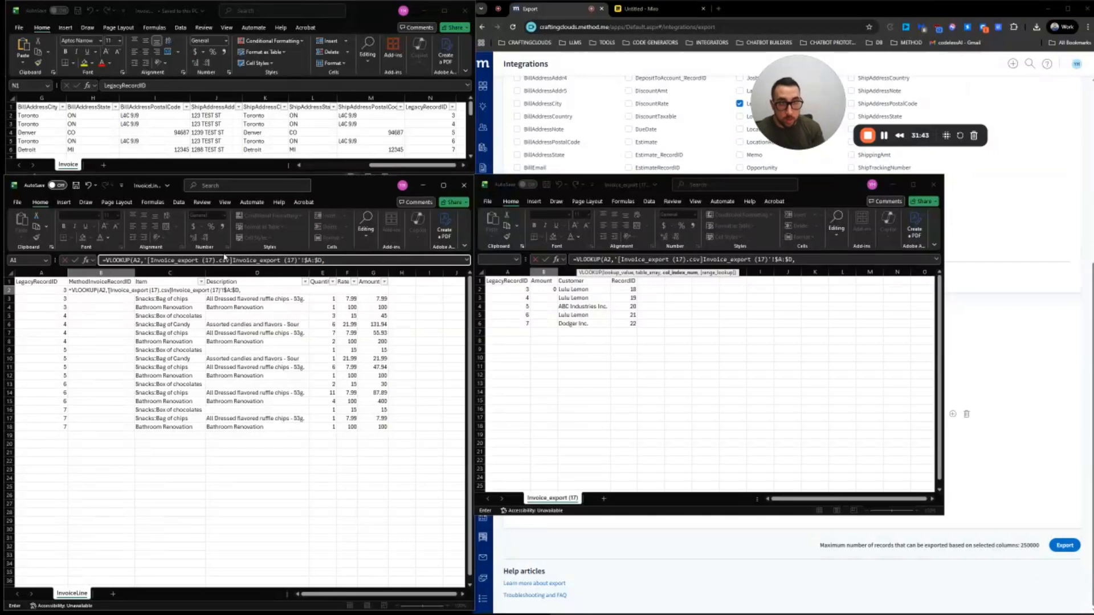
drag(326, 260, 148, 263)
key(BackSpace)
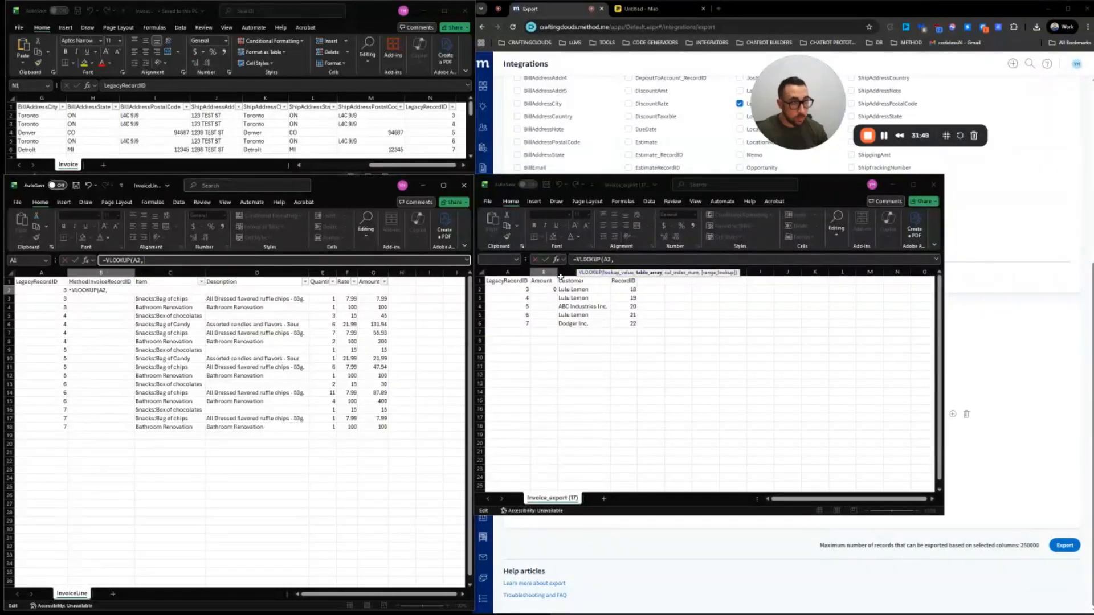
drag(507, 273, 624, 273)
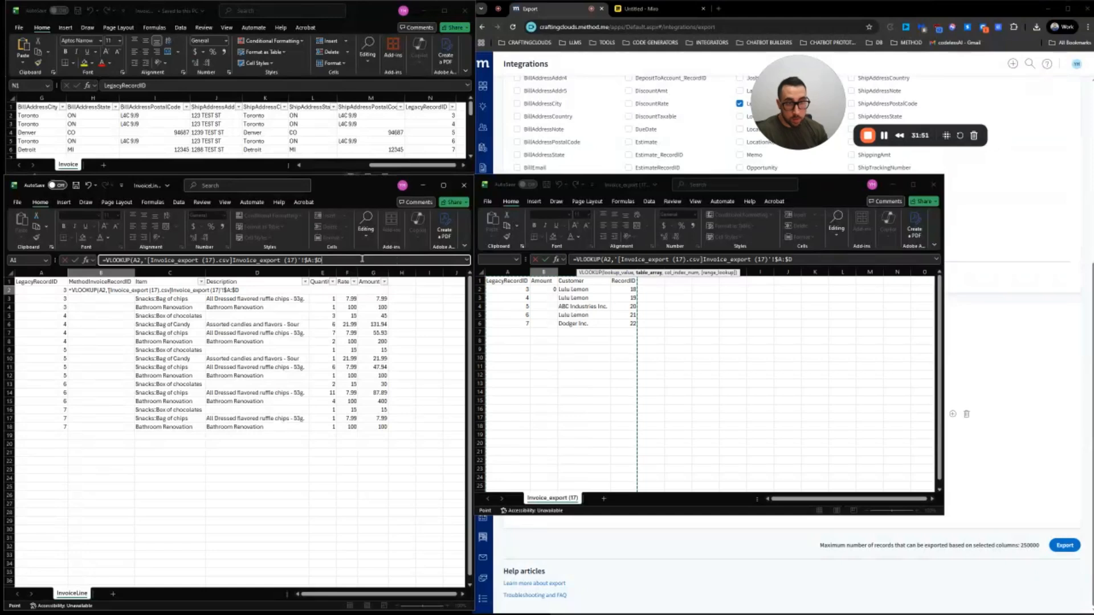
text(,4)
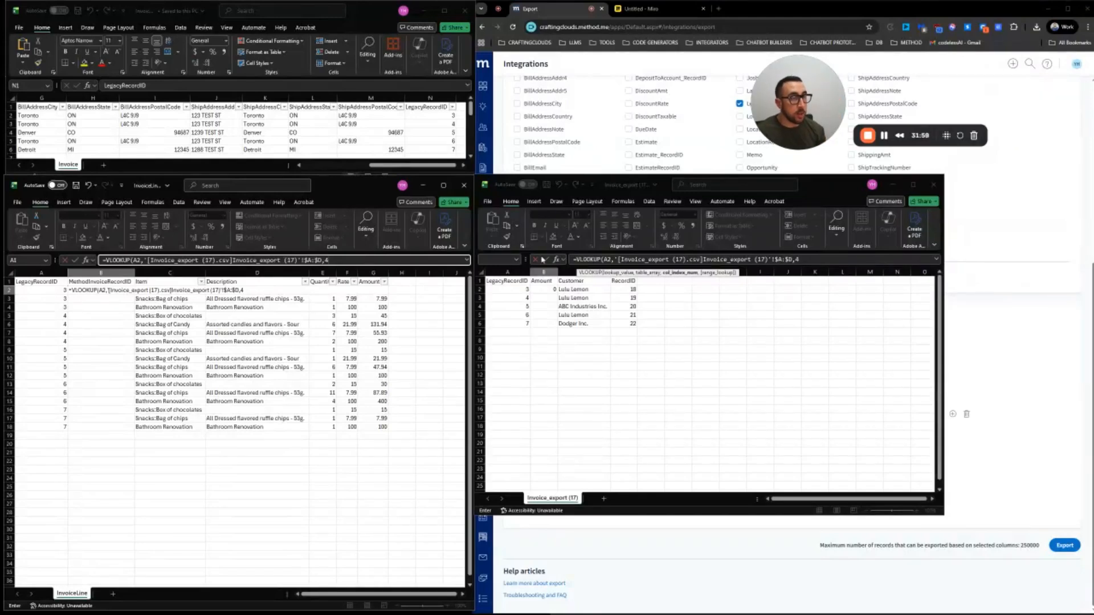
Complete the B2 formula with column index 4 and FALSE, and confirm it
click(824, 260)
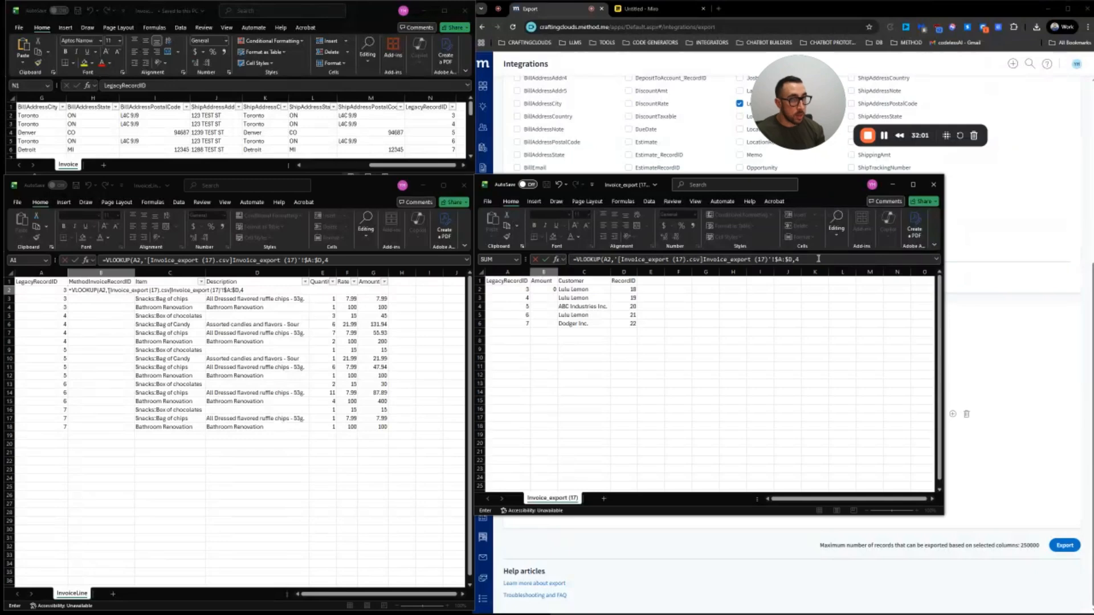
click(347, 260)
text(,FALSE)
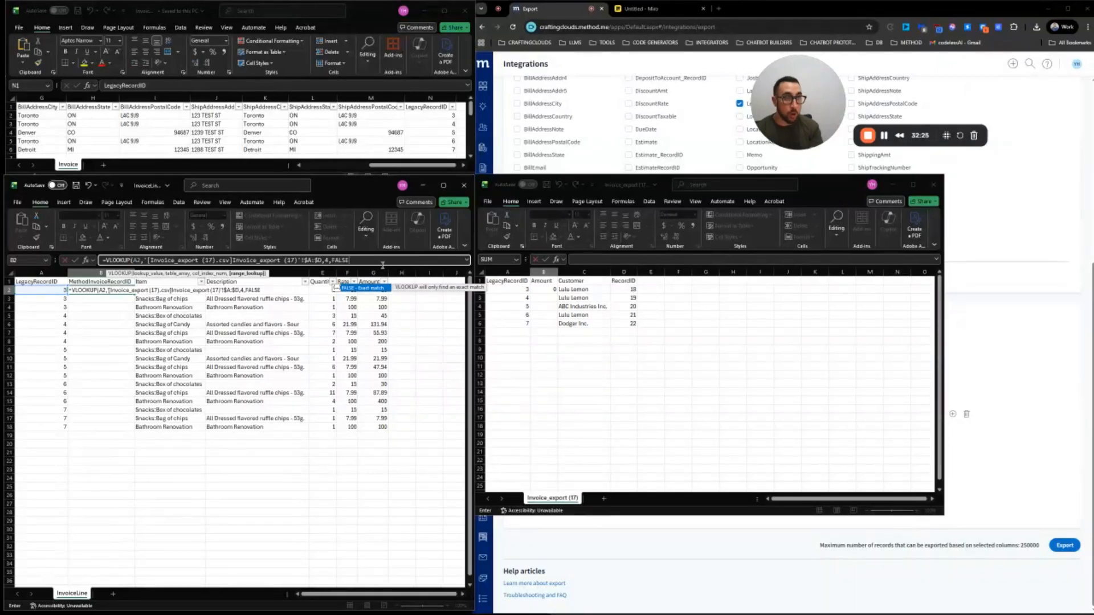
text())
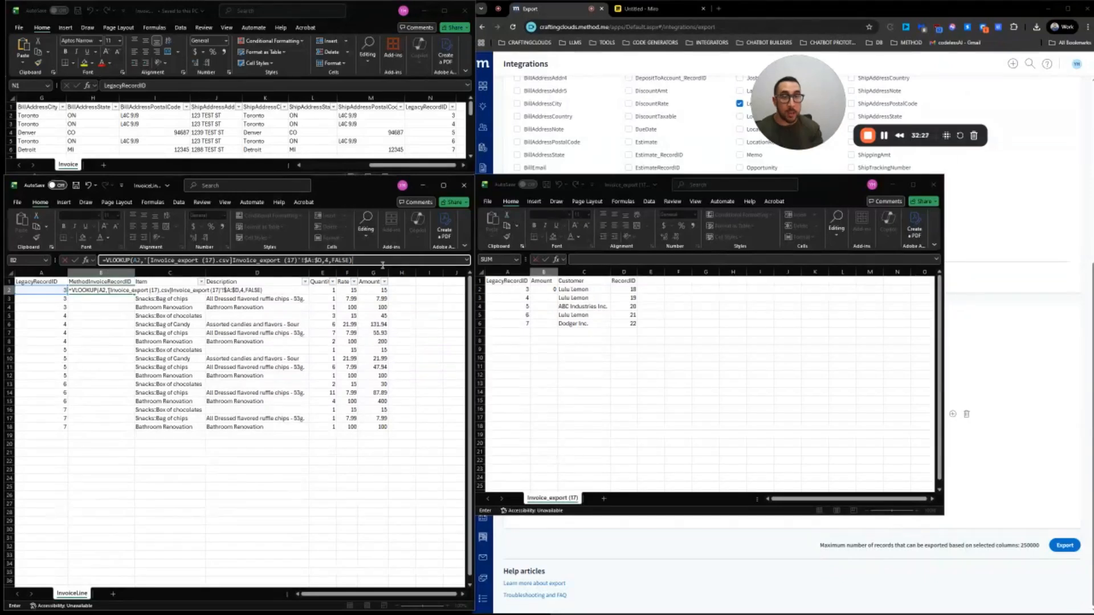
key(Return)
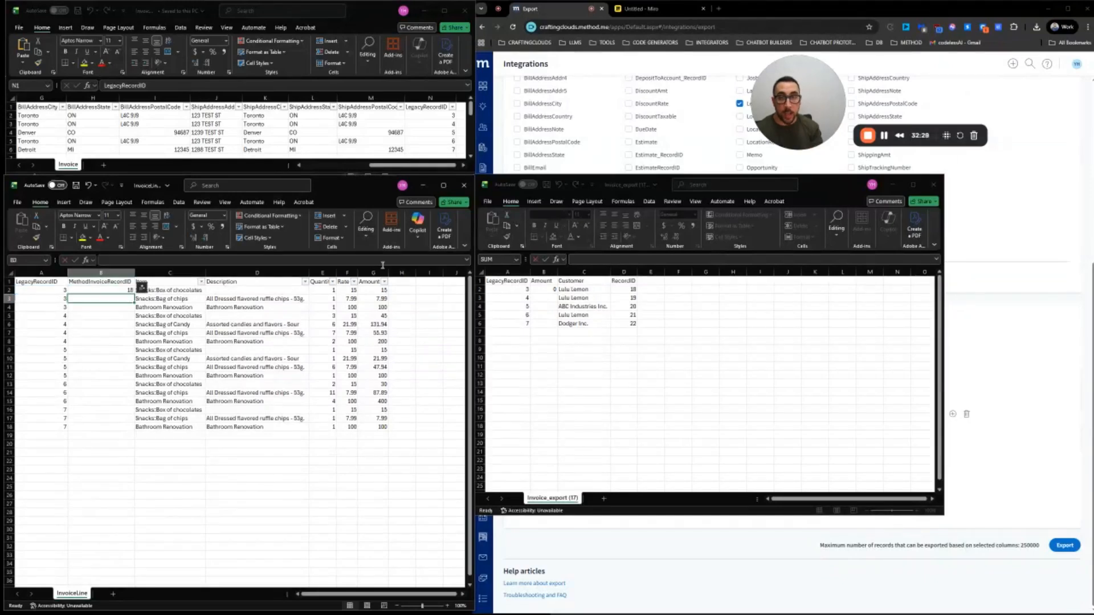
Fill the B2 lookup formula down through row 18
click(126, 291)
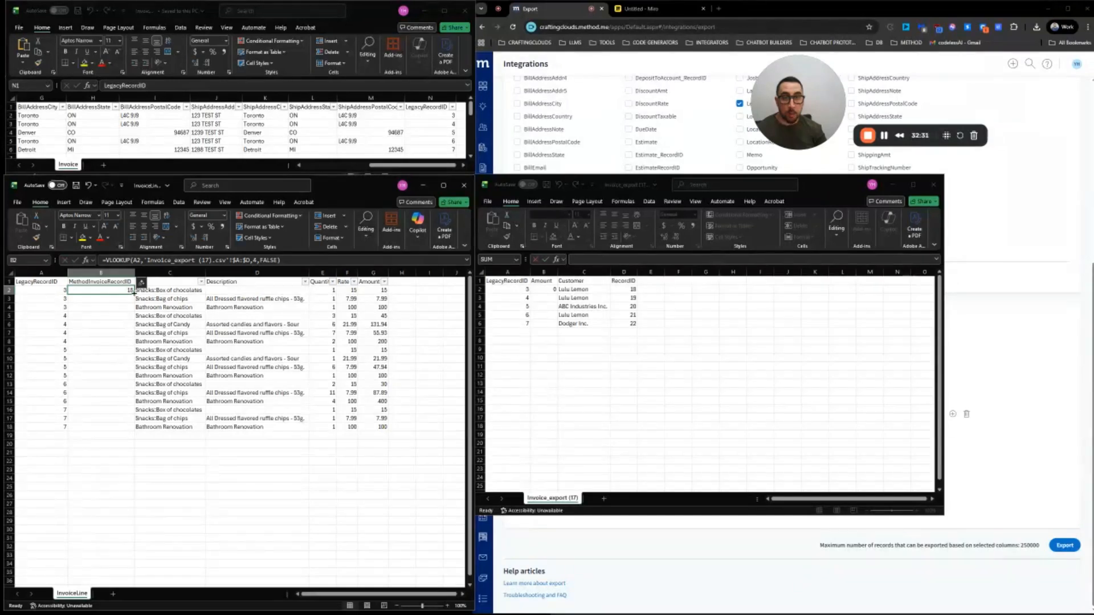
double_click(134, 293)
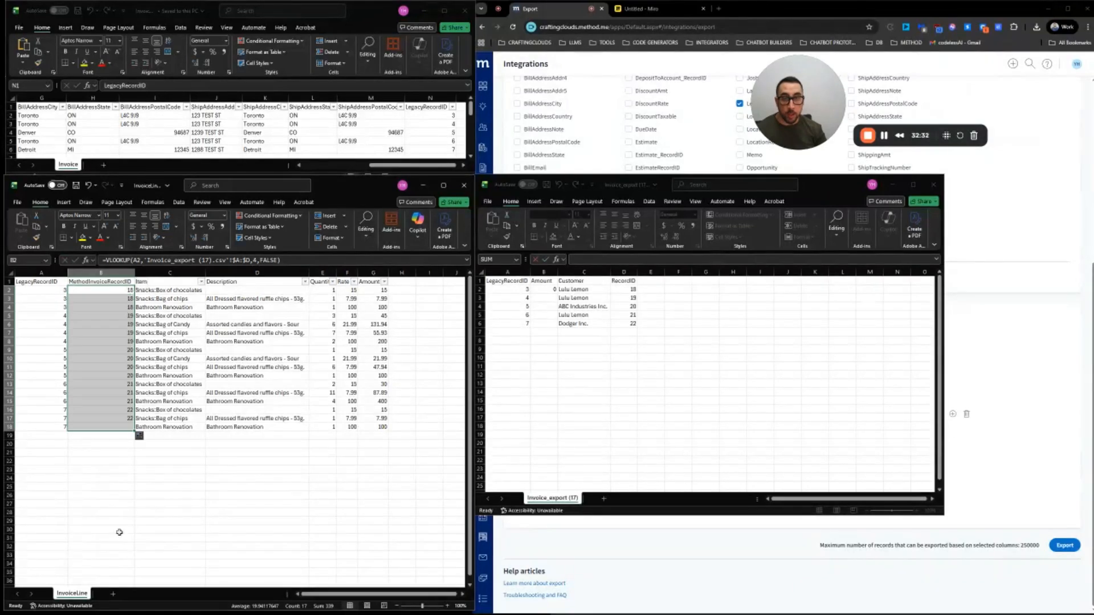
click(111, 290)
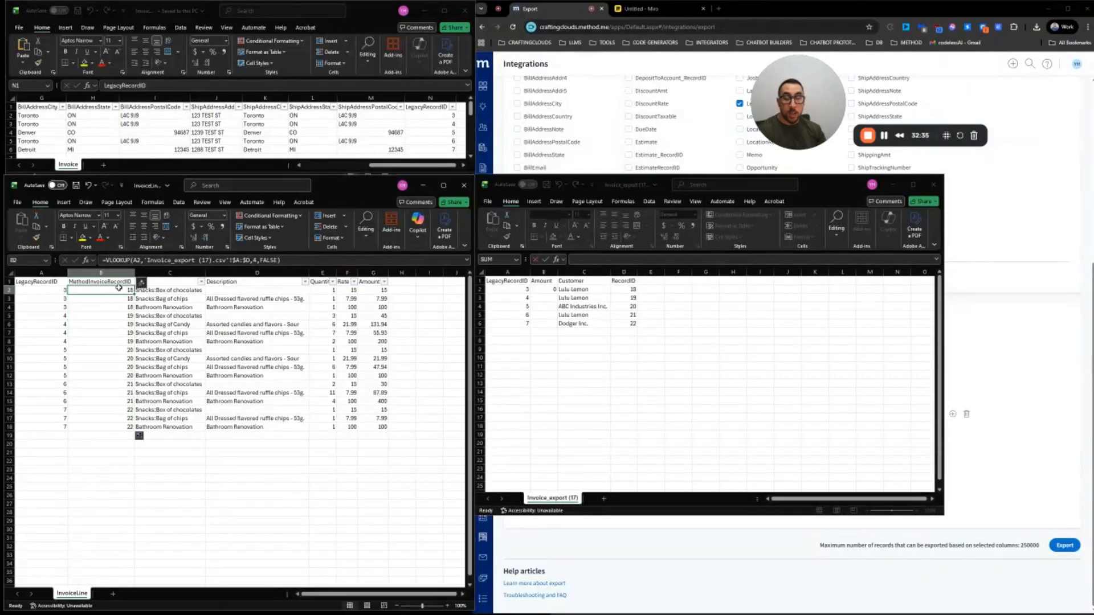
drag(119, 289, 128, 428)
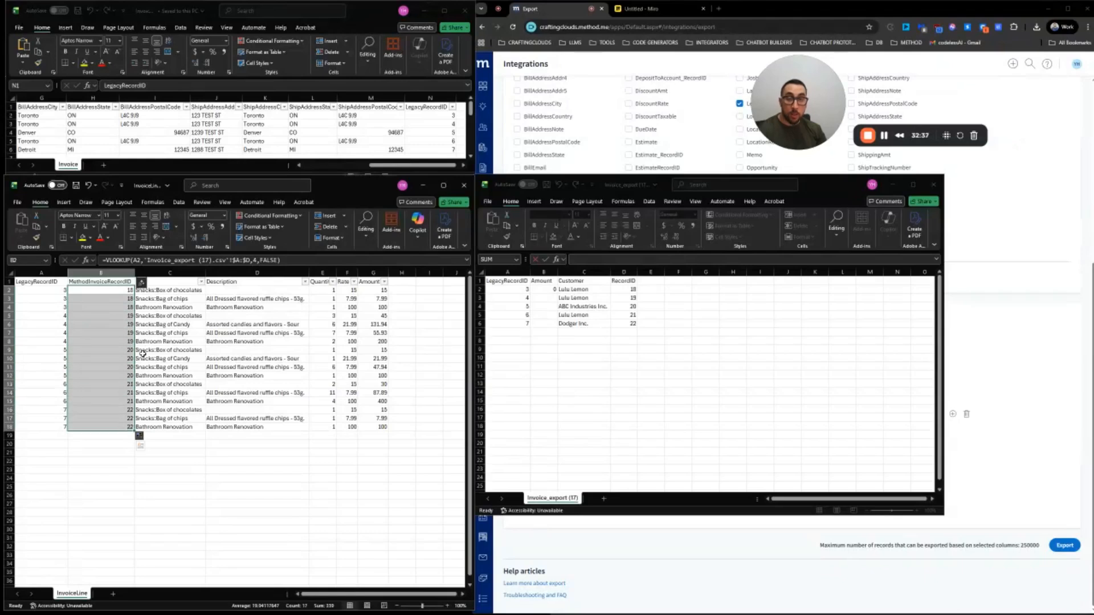
Check the Invoice_export RecordIDs, set that workbook aside, and save InvoiceLine
click(634, 290)
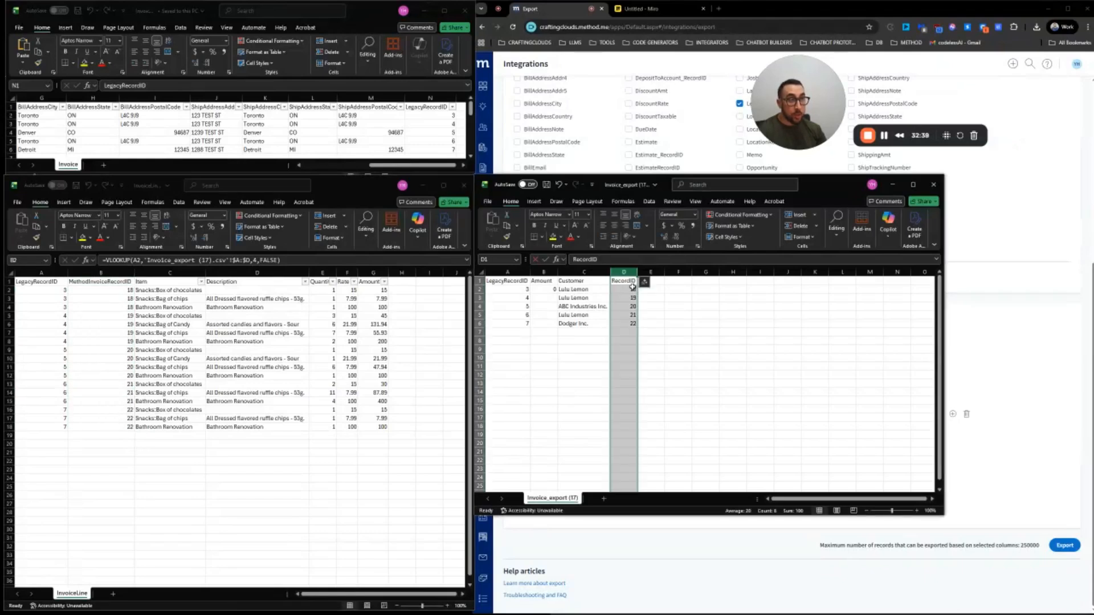
click(631, 289)
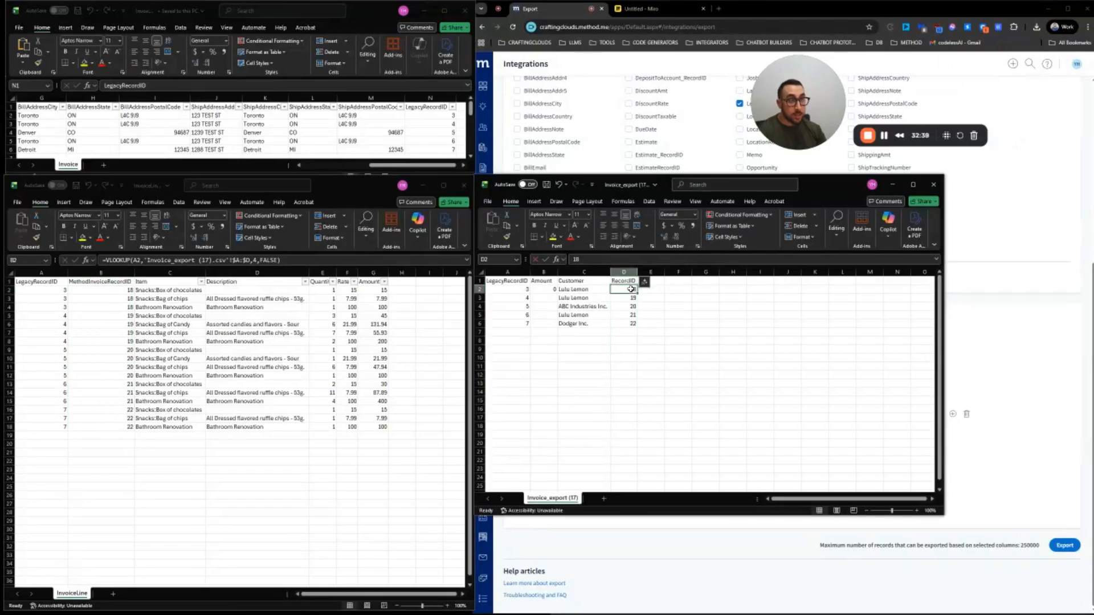
click(110, 282)
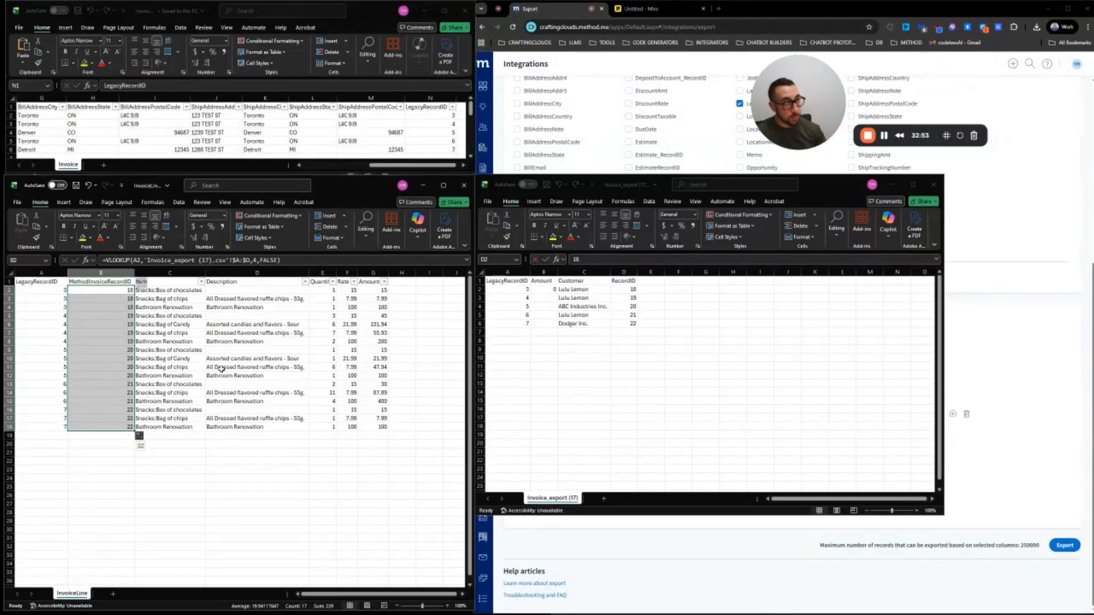
click(894, 186)
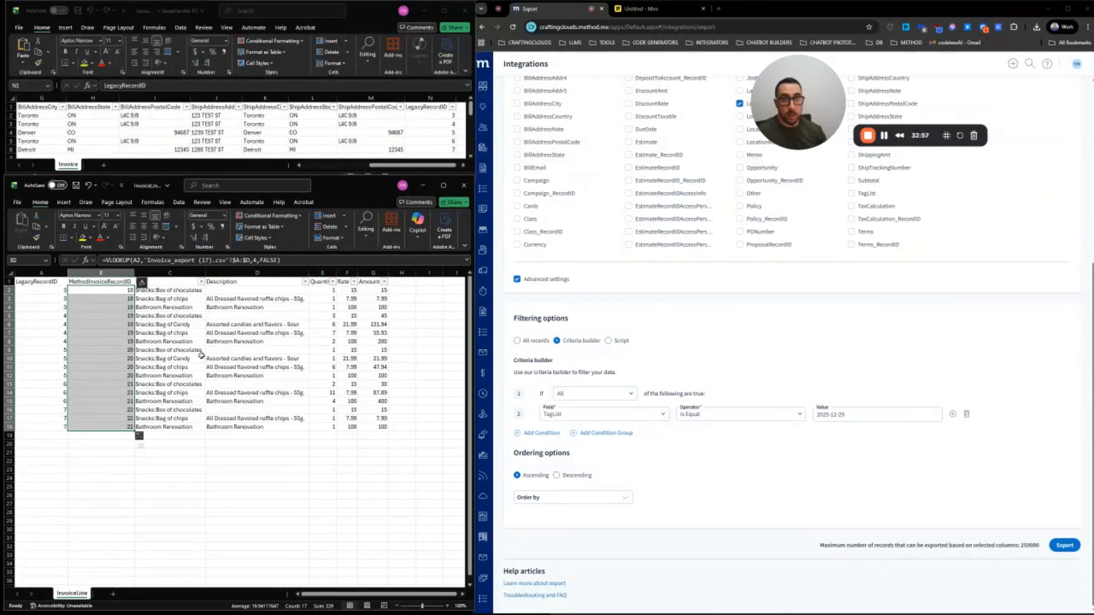
click(74, 186)
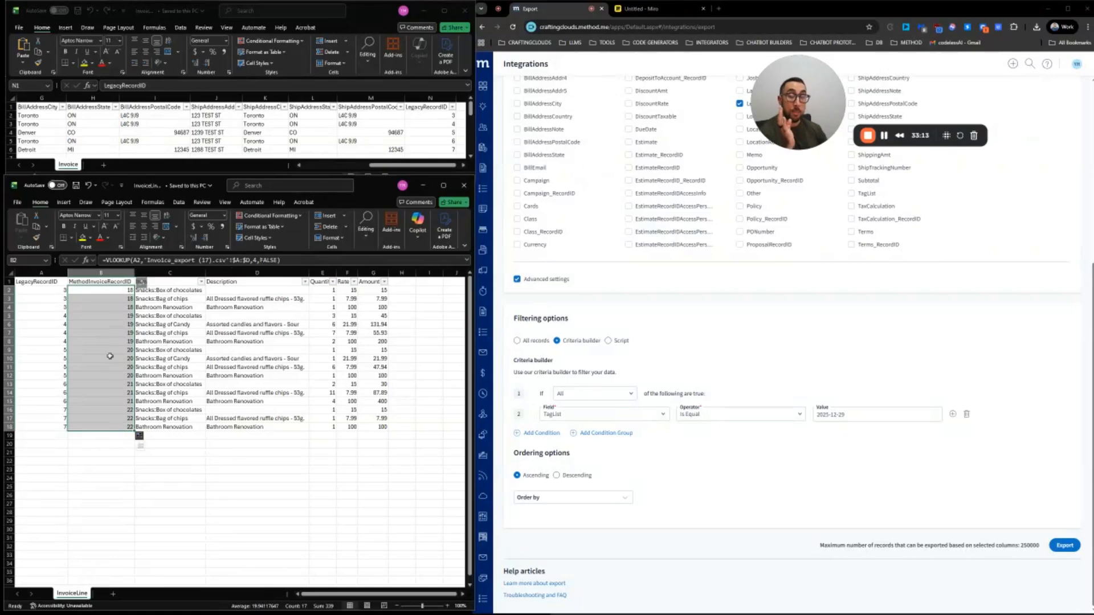
Review the B2 formula VLOOKUP(A2,'Invoice_export (17).csv'!$A:$D,4,FALSE) and commit it
scroll(642, 479, up, 5)
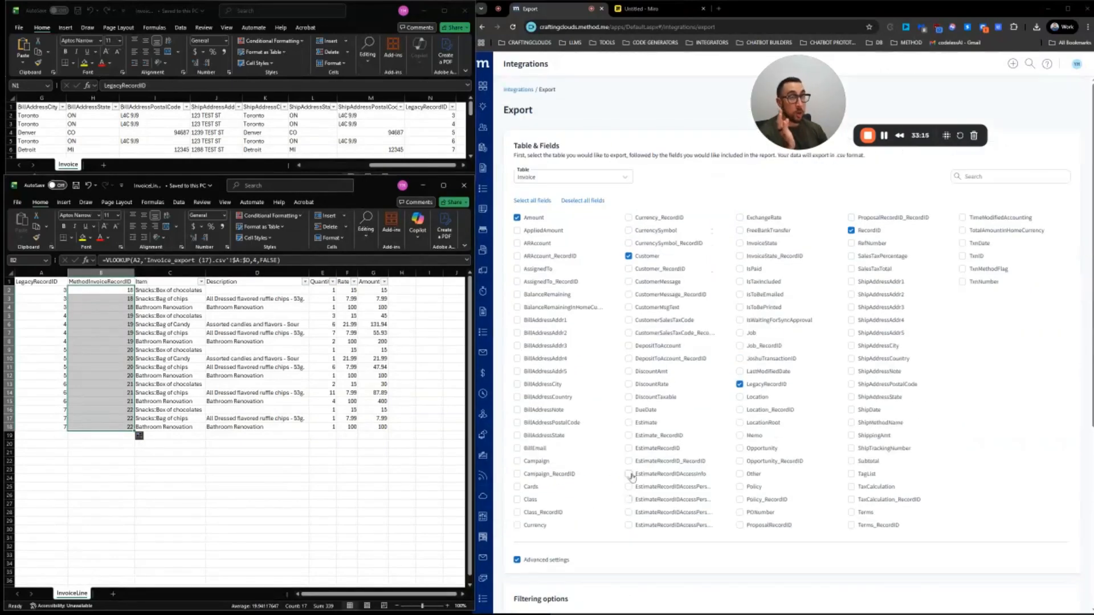
drag(288, 260, 100, 260)
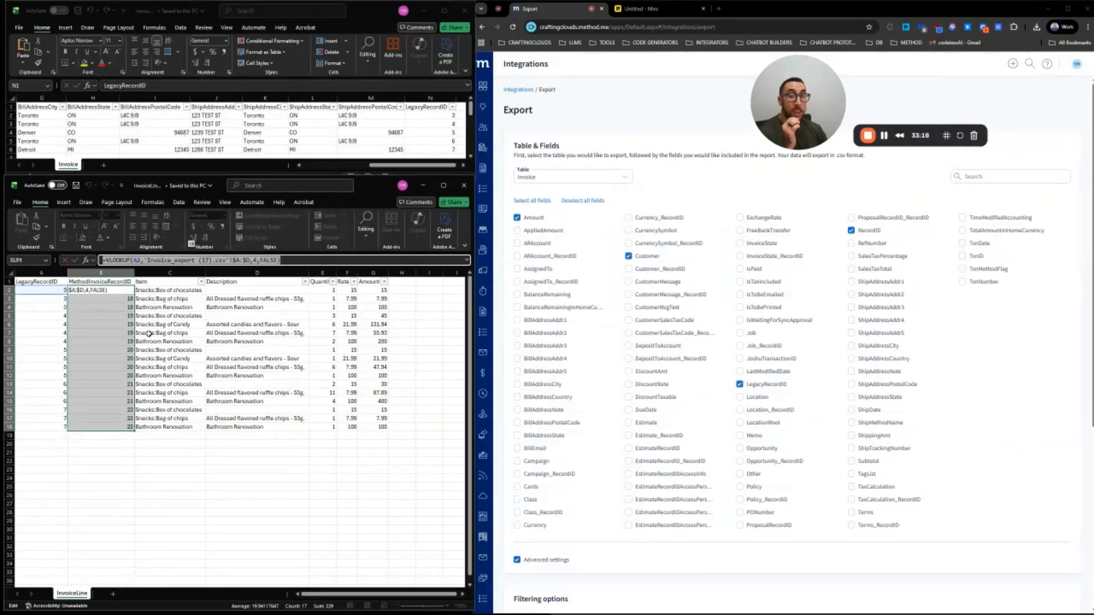
click(349, 263)
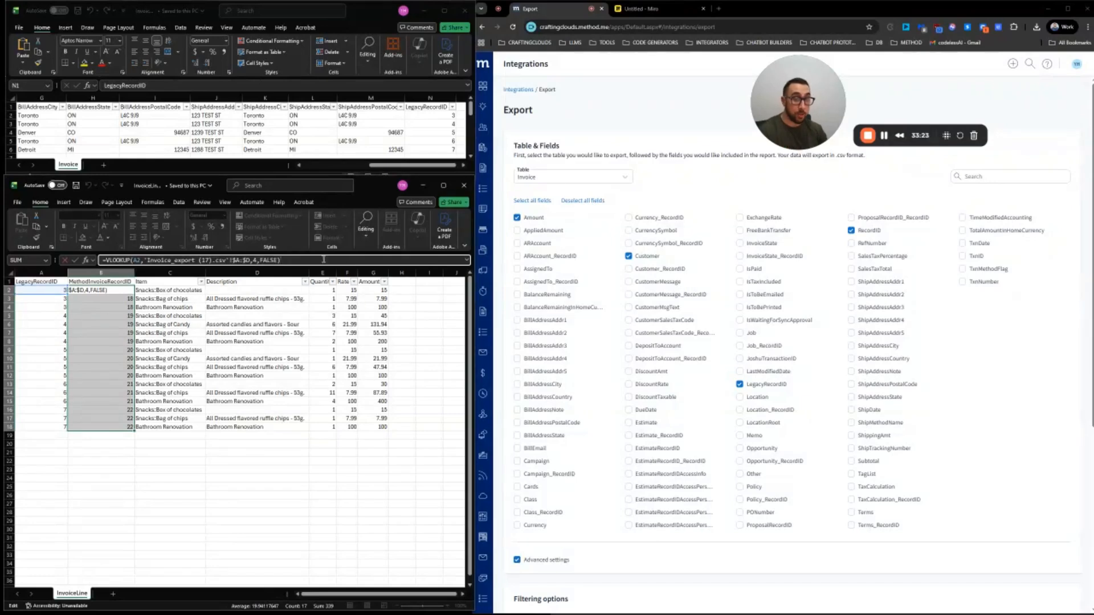
key(Return)
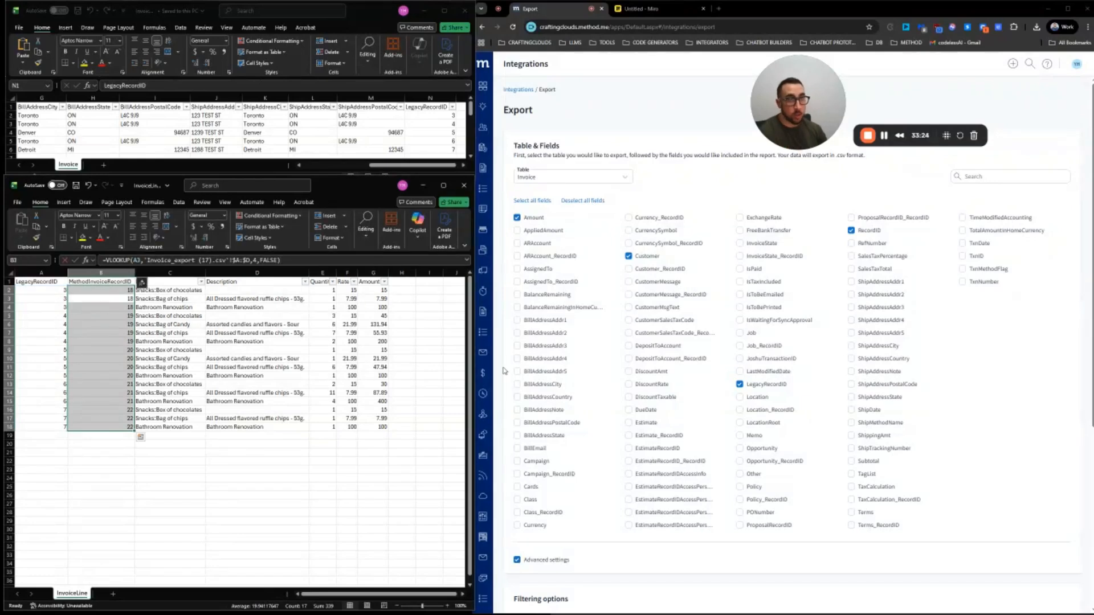
Start an Other-table import in Integrations and upload InvoiceLine.csv from Downloads
click(520, 90)
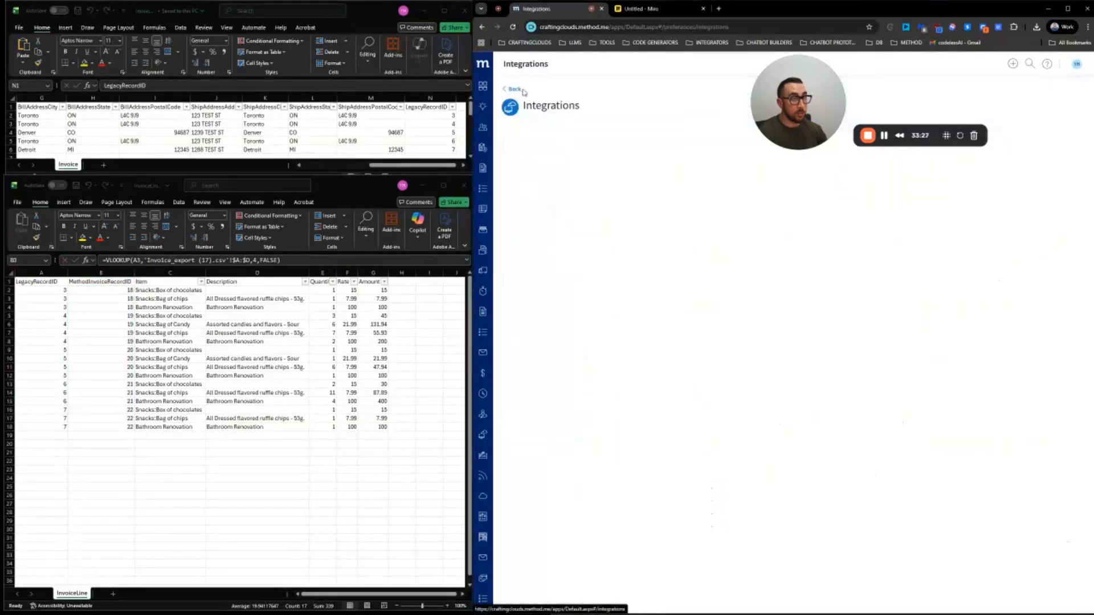
click(523, 184)
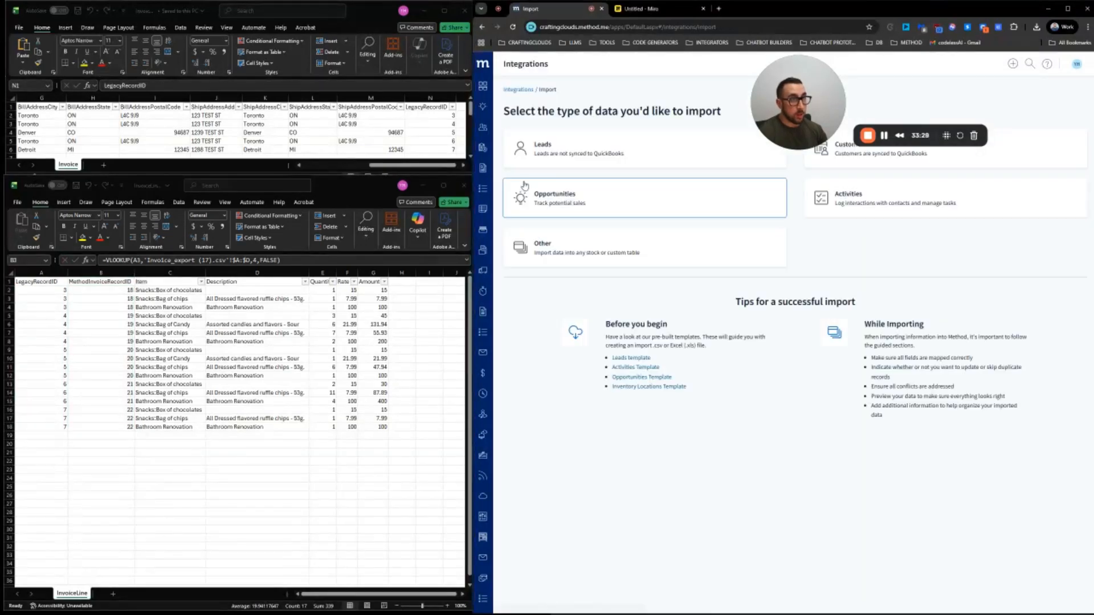
click(654, 261)
click(852, 222)
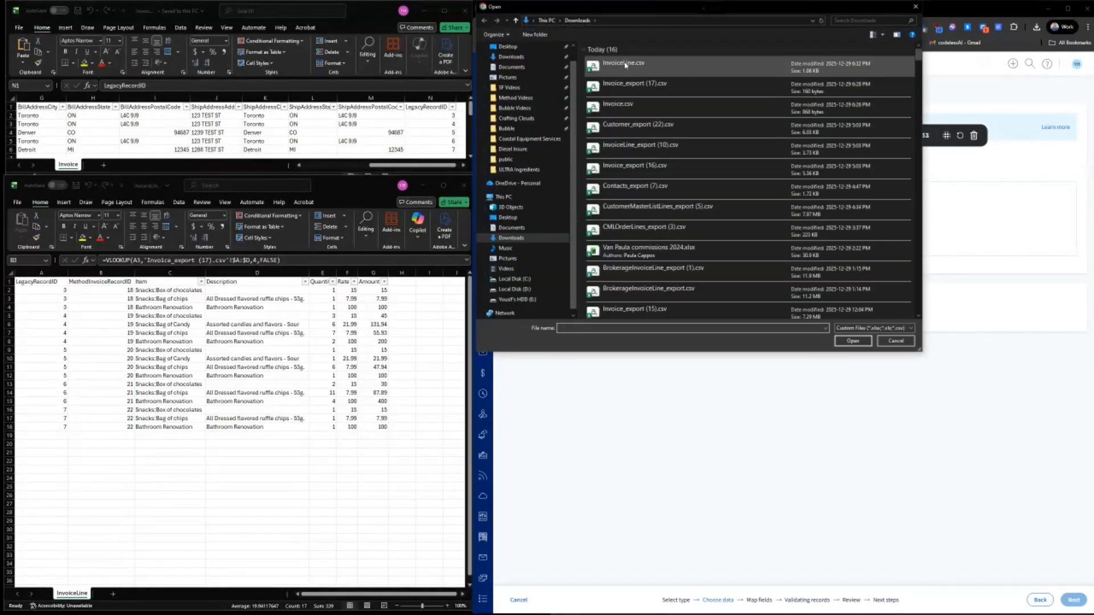
click(630, 68)
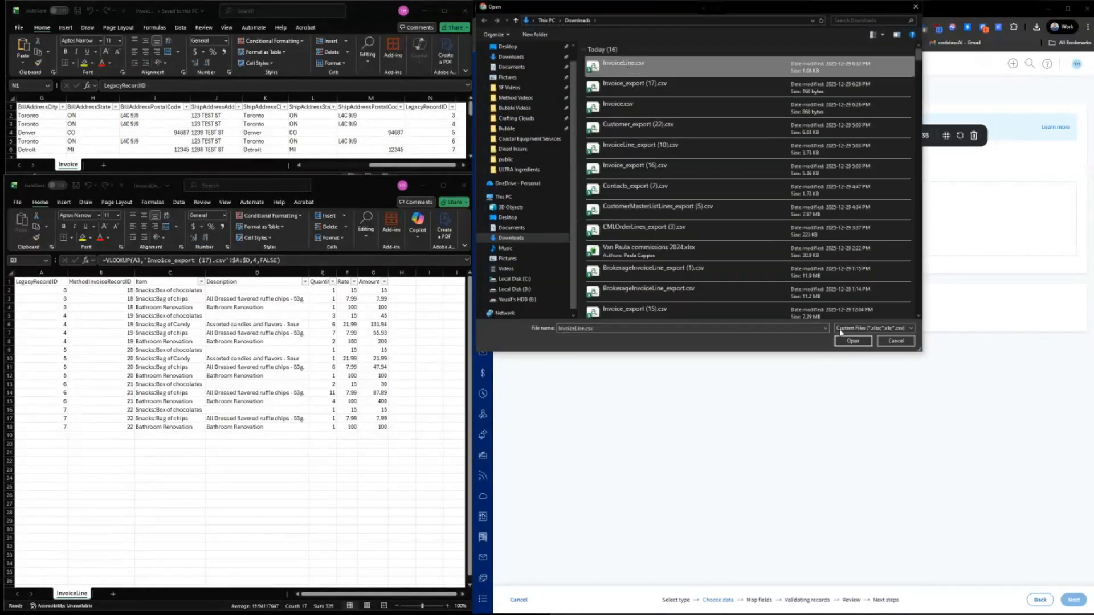
click(852, 341)
Choose InvoiceLine as the destination table and continue to field mapping
click(691, 249)
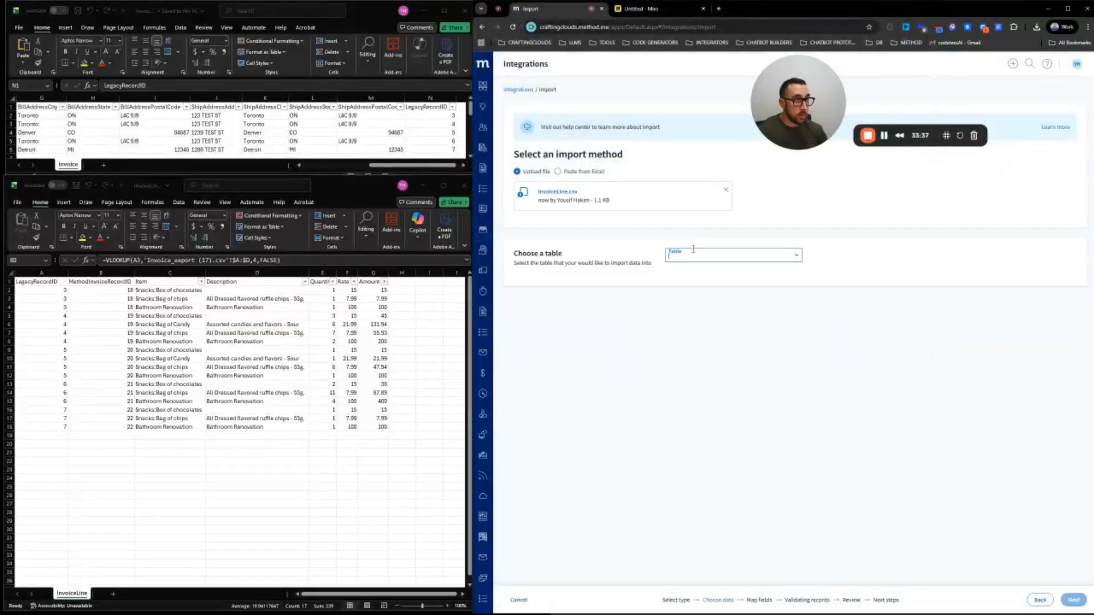
text(InvoiceLine)
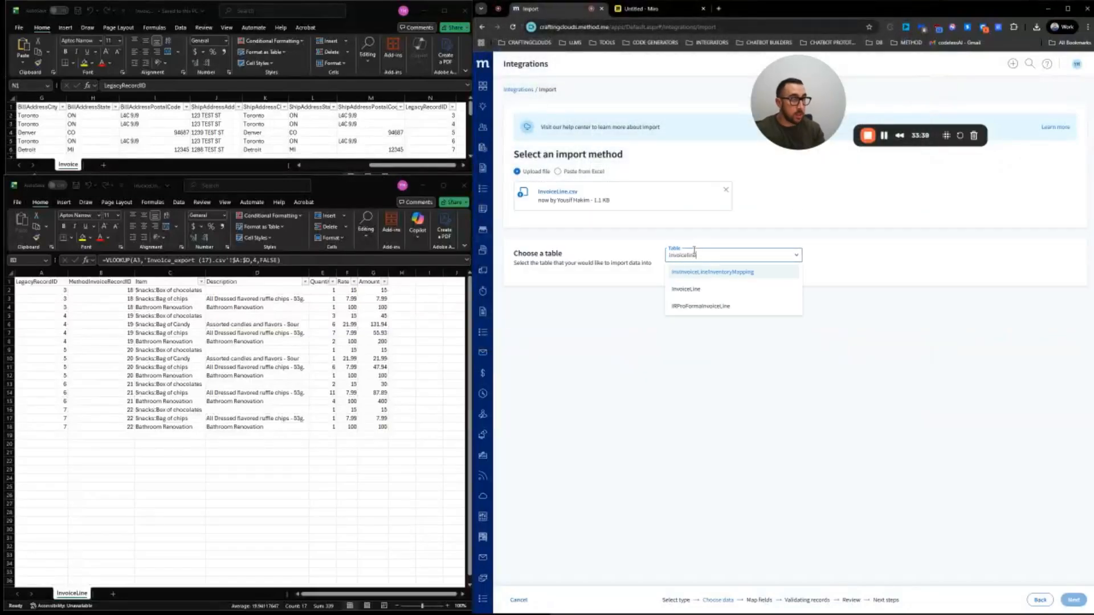
click(693, 288)
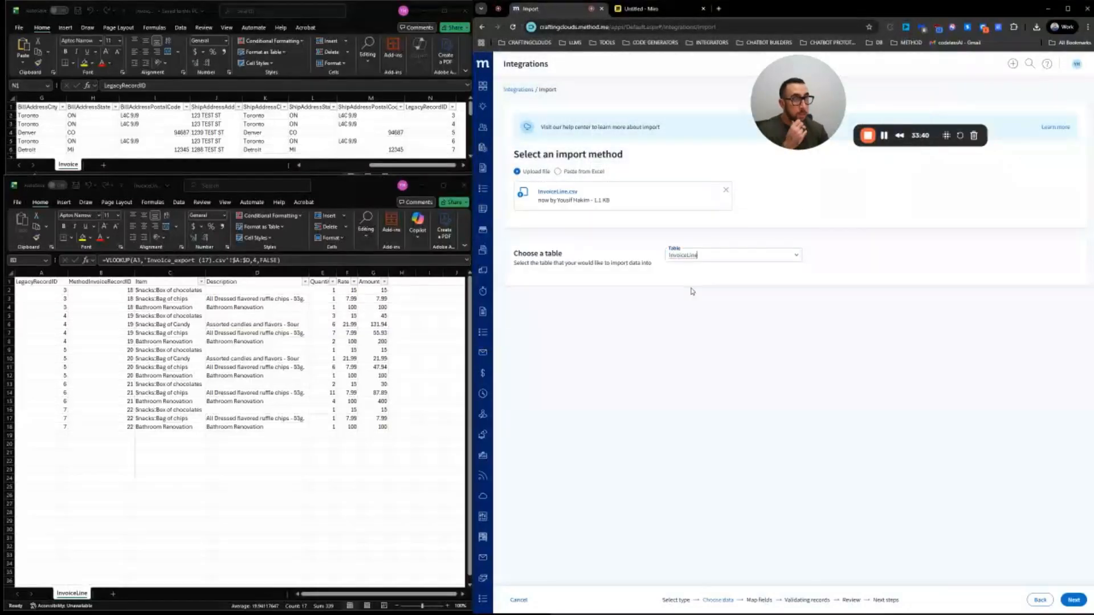
click(1074, 600)
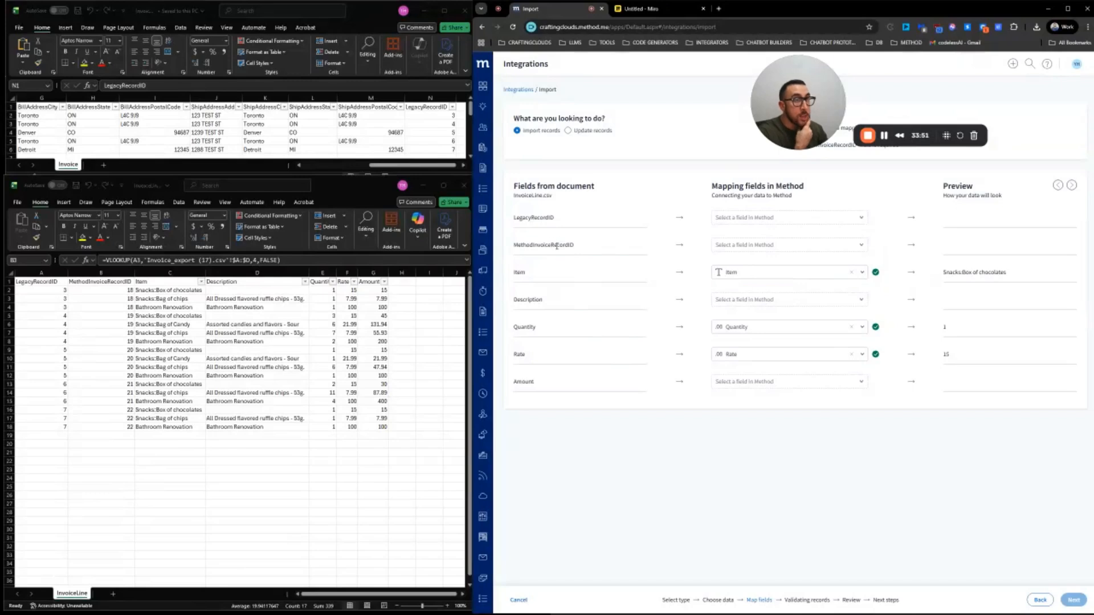
Map MethodInvoiceRecordID to the InvoiceRecordID field
drag(576, 246, 514, 247)
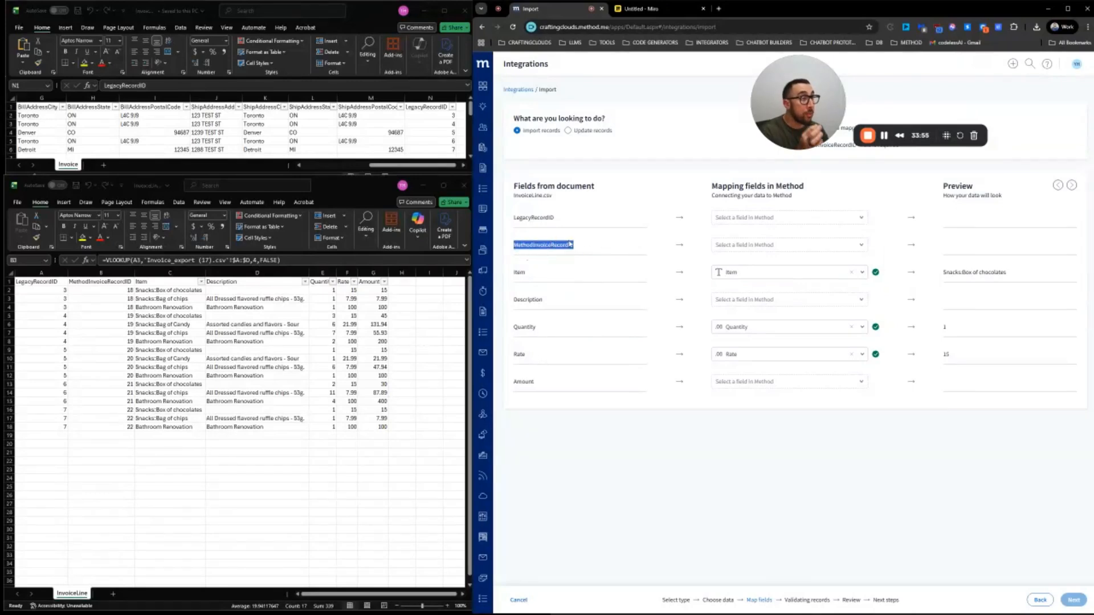
click(522, 246)
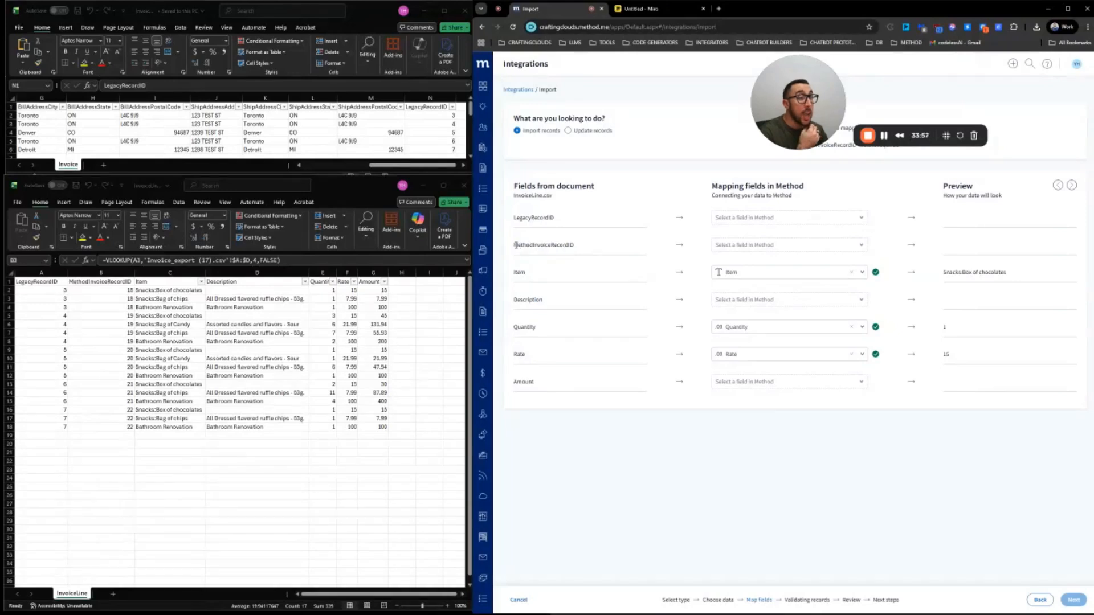
drag(515, 246, 578, 245)
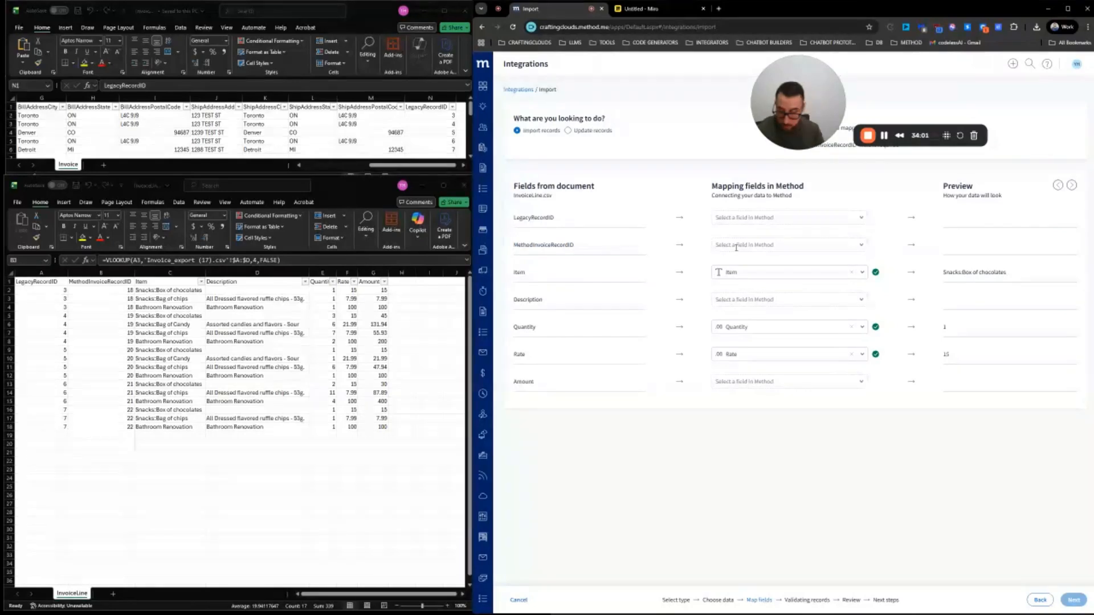
text(Invoicer)
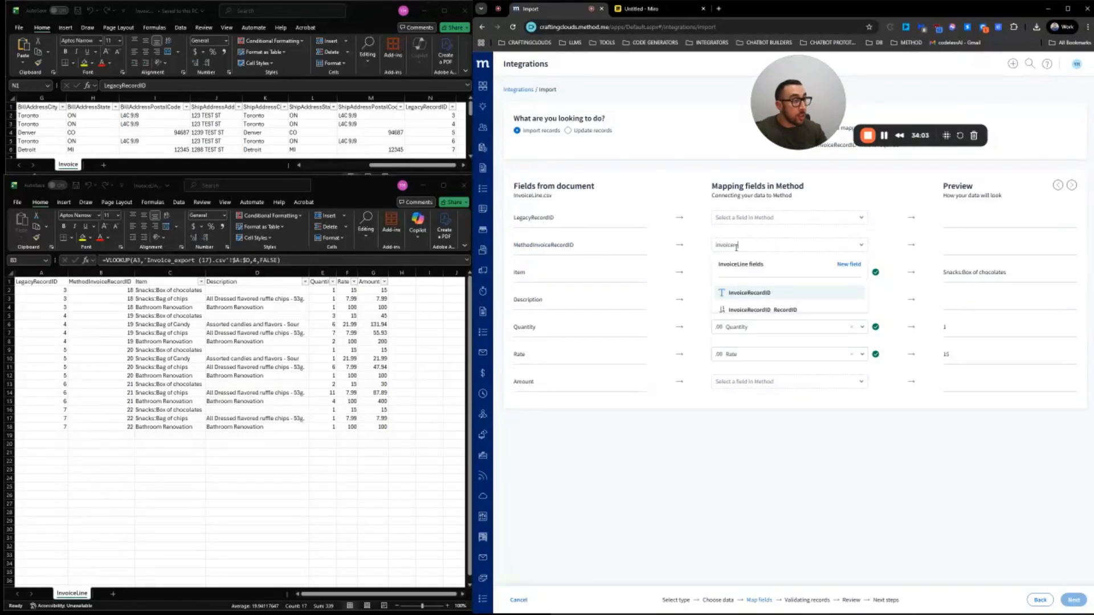
click(755, 293)
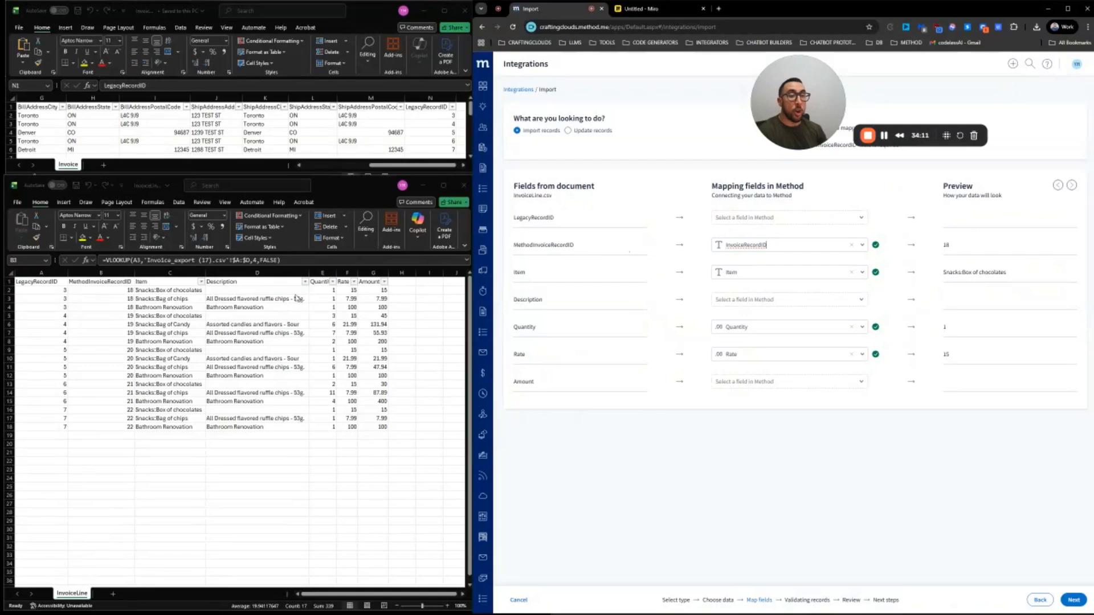
Inspect the MethodInvoiceRecordID header and B3 lookup formula in the InvoiceLine spreadsheet
click(82, 282)
double_click(89, 282)
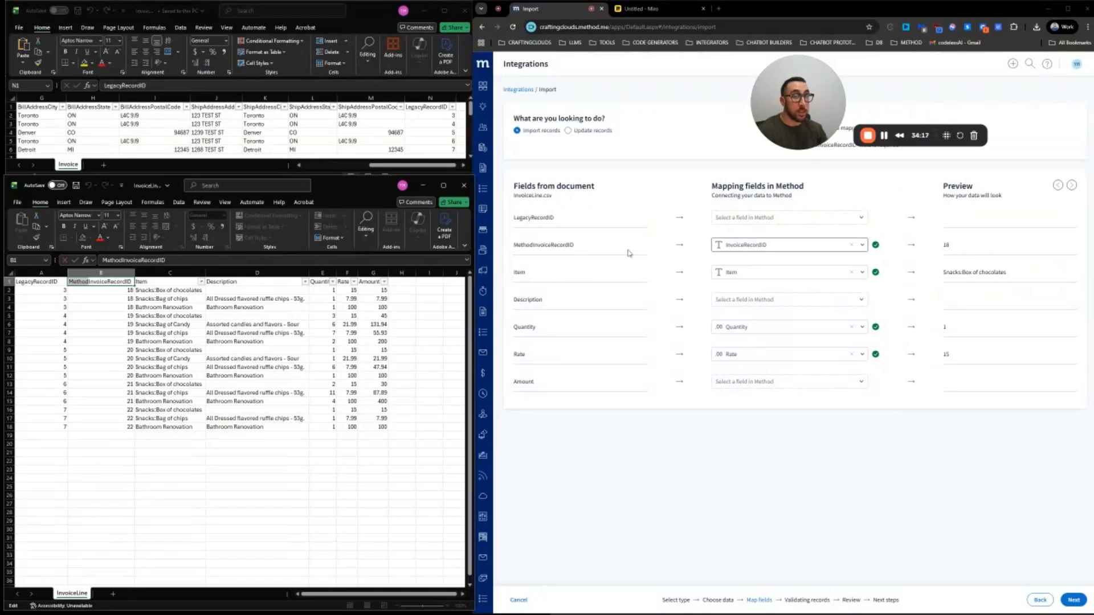
click(108, 298)
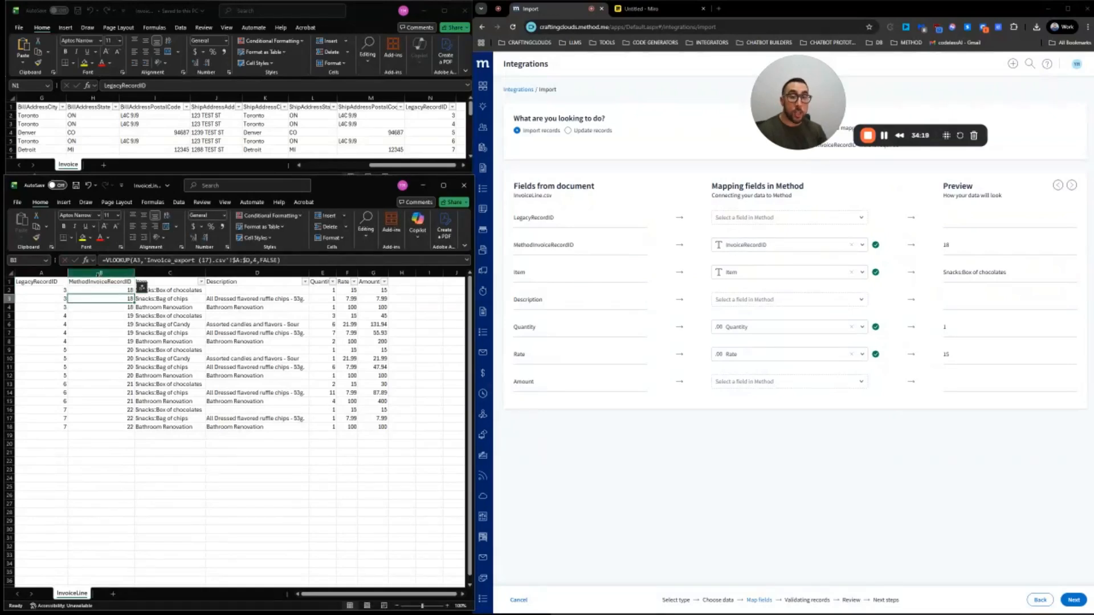
click(99, 274)
click(41, 273)
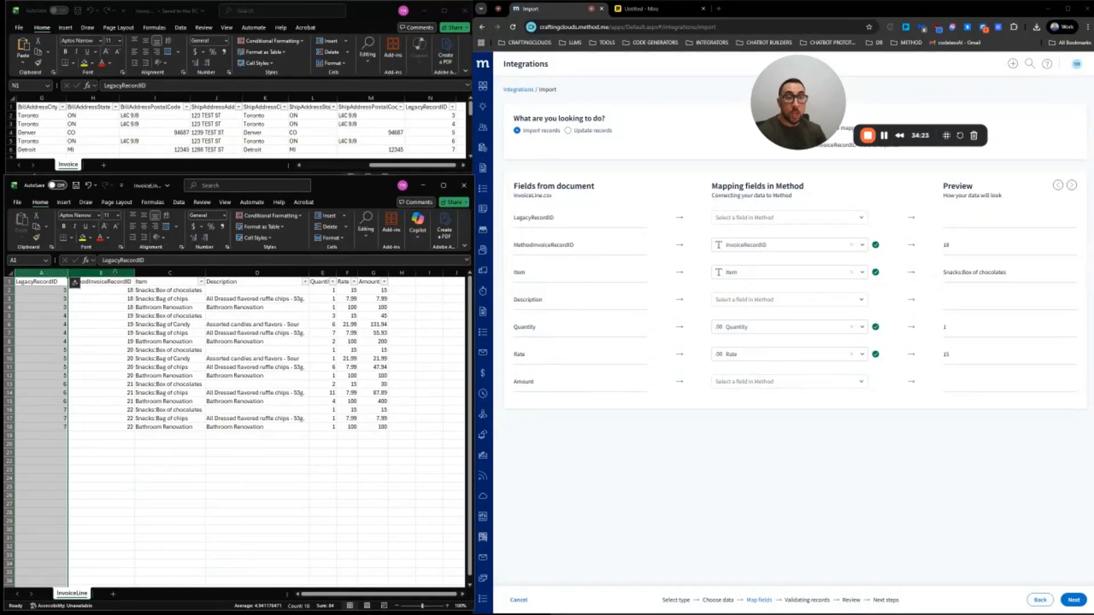
click(104, 282)
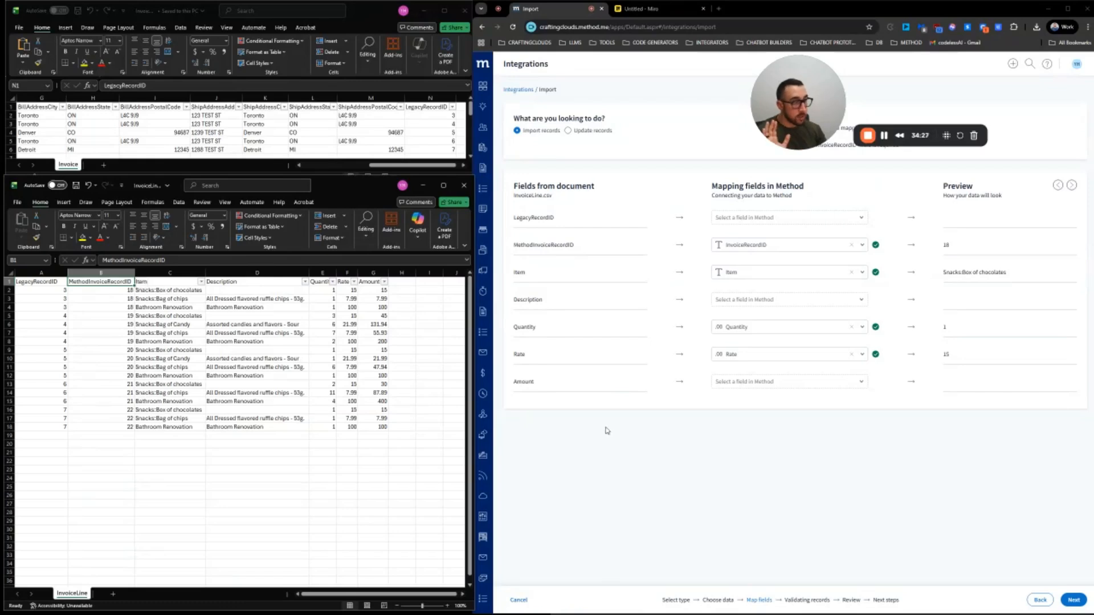
Map Description to the Desc field
click(794, 300)
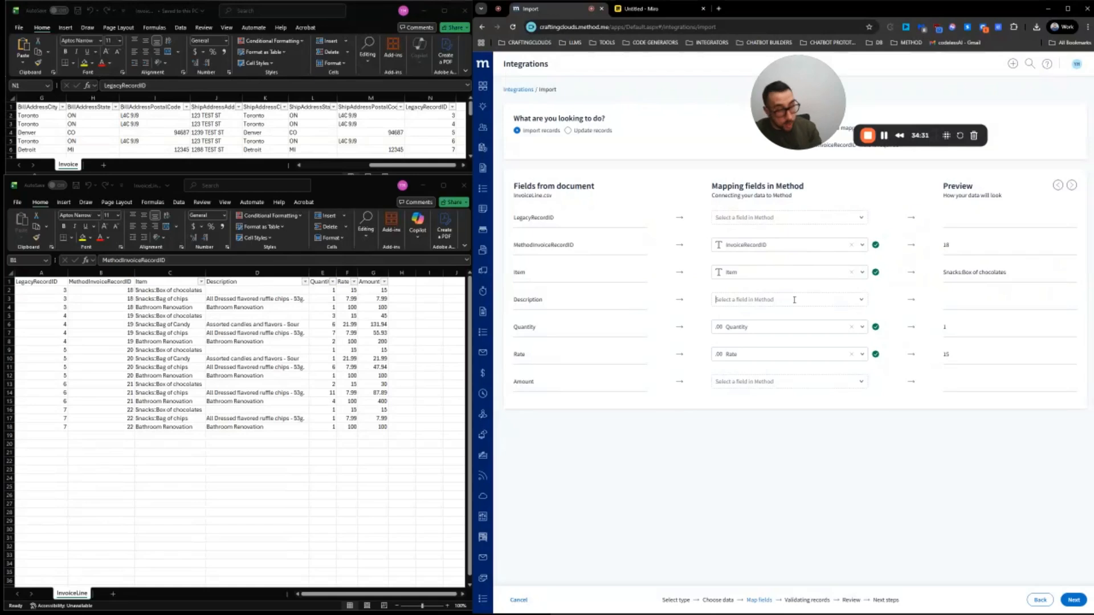
text(de)
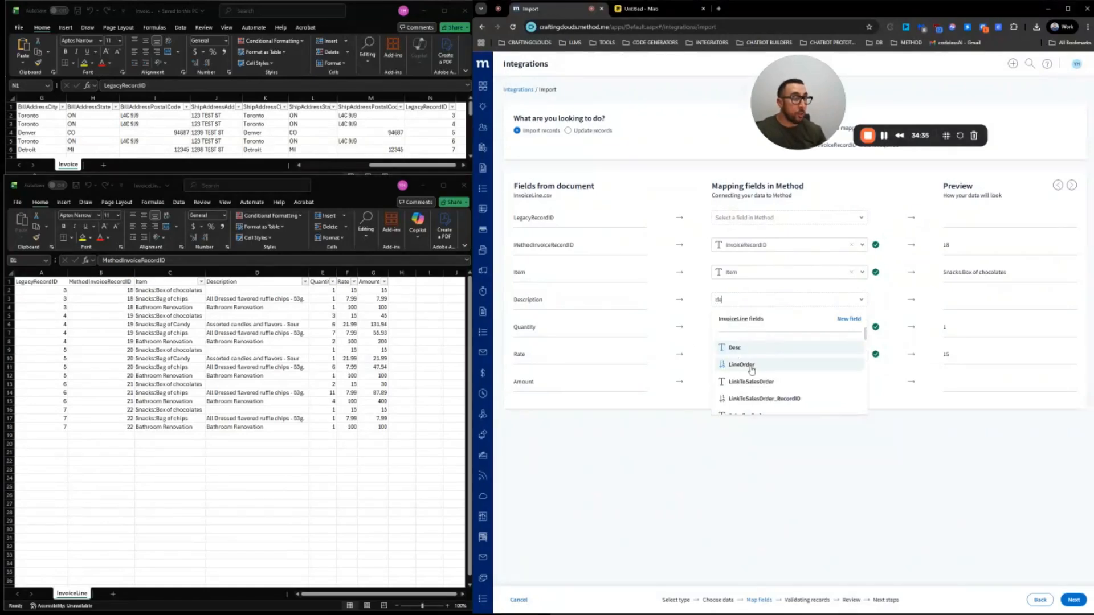
click(734, 349)
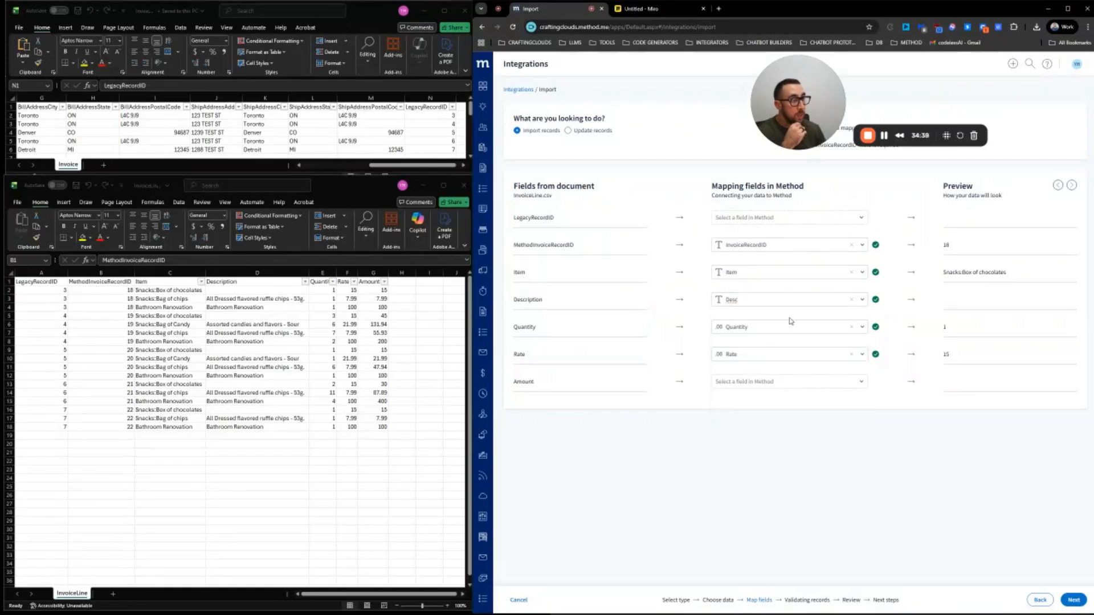
Leave Amount unmapped and proceed to review the 17 records
click(757, 383)
text(amou)
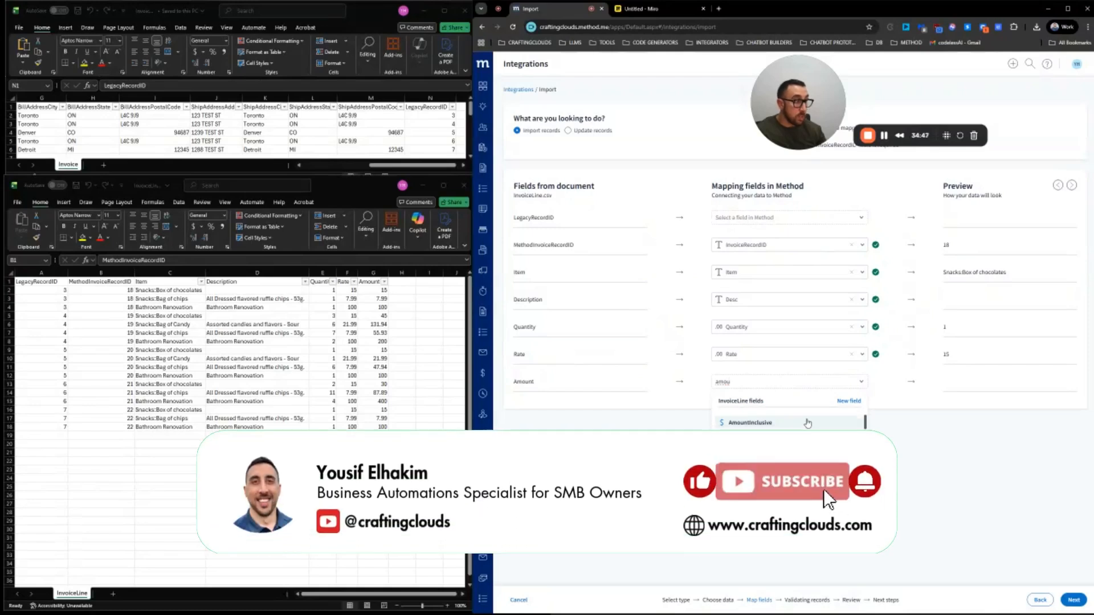
key(BackSpace)
key(BackSpace)
key(BackSpace)
key(BackSpace)
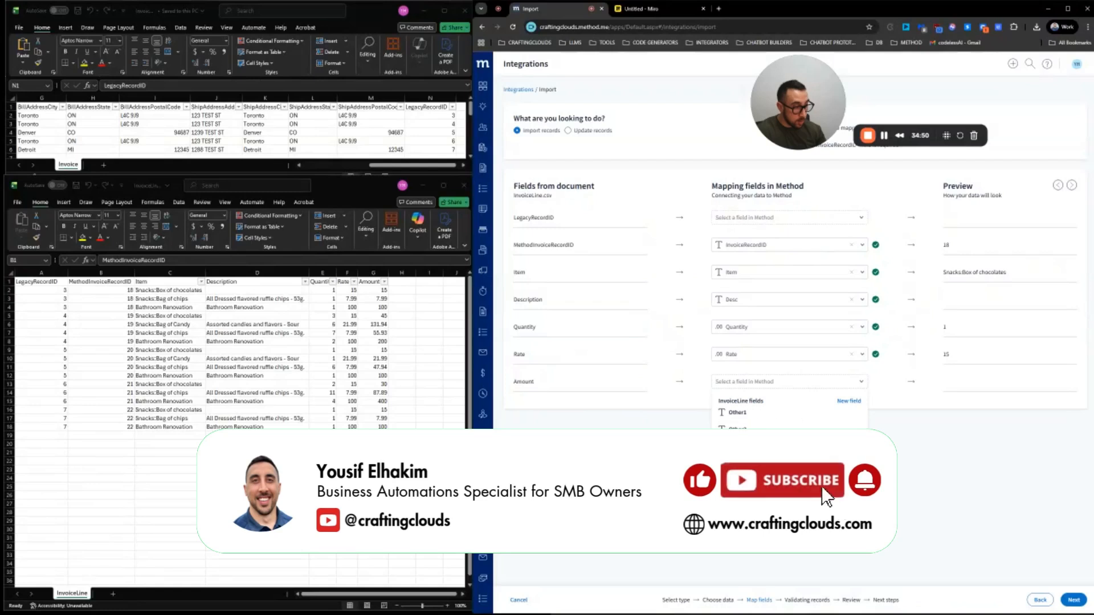
scroll(844, 479, up, 3)
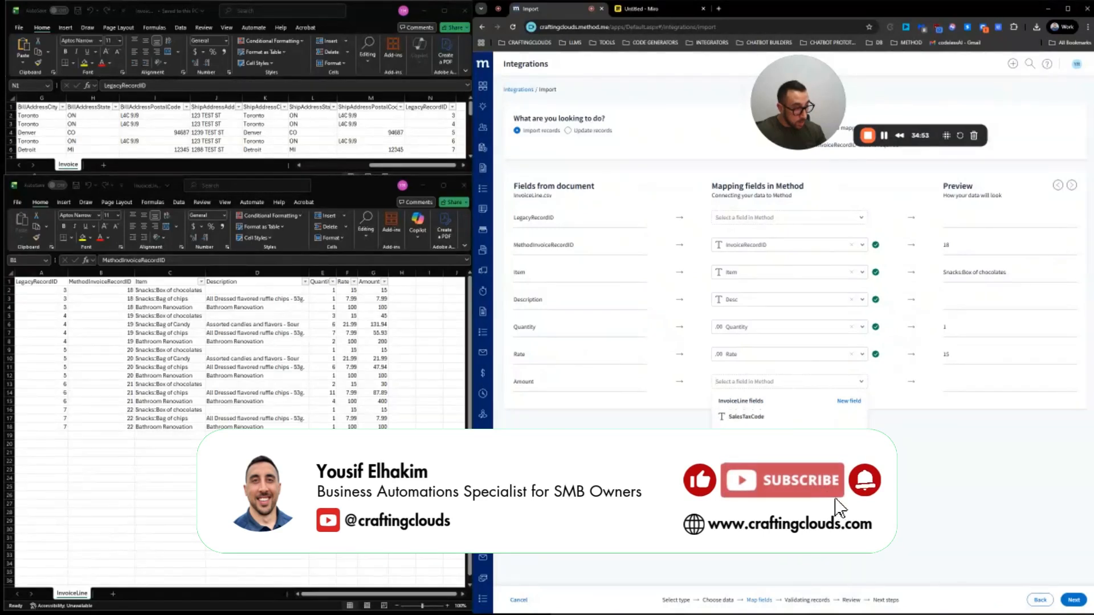
drag(869, 475, 881, 411)
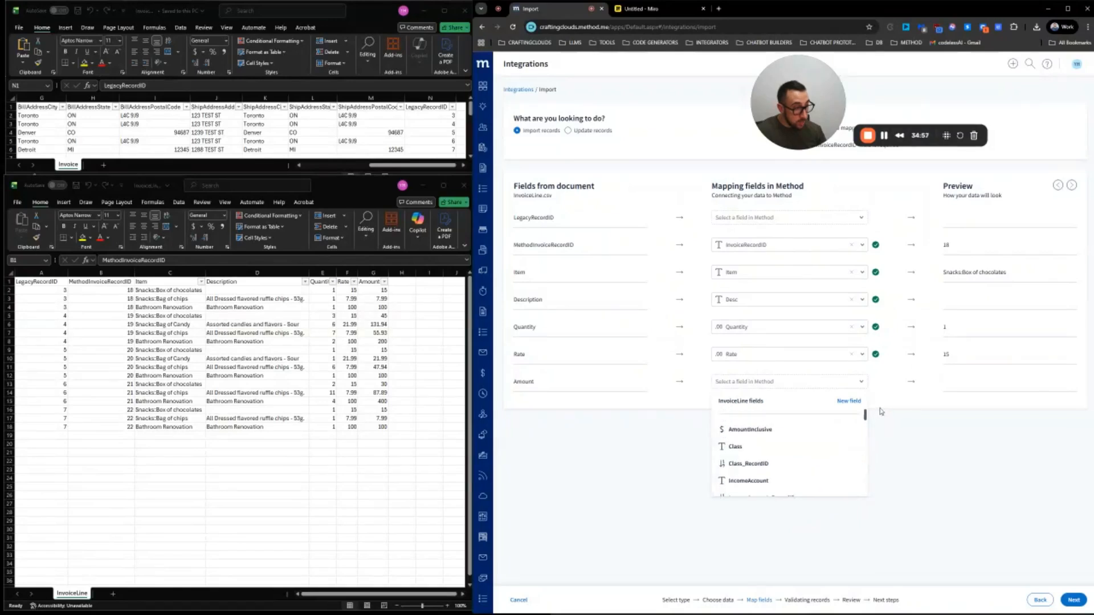
click(864, 380)
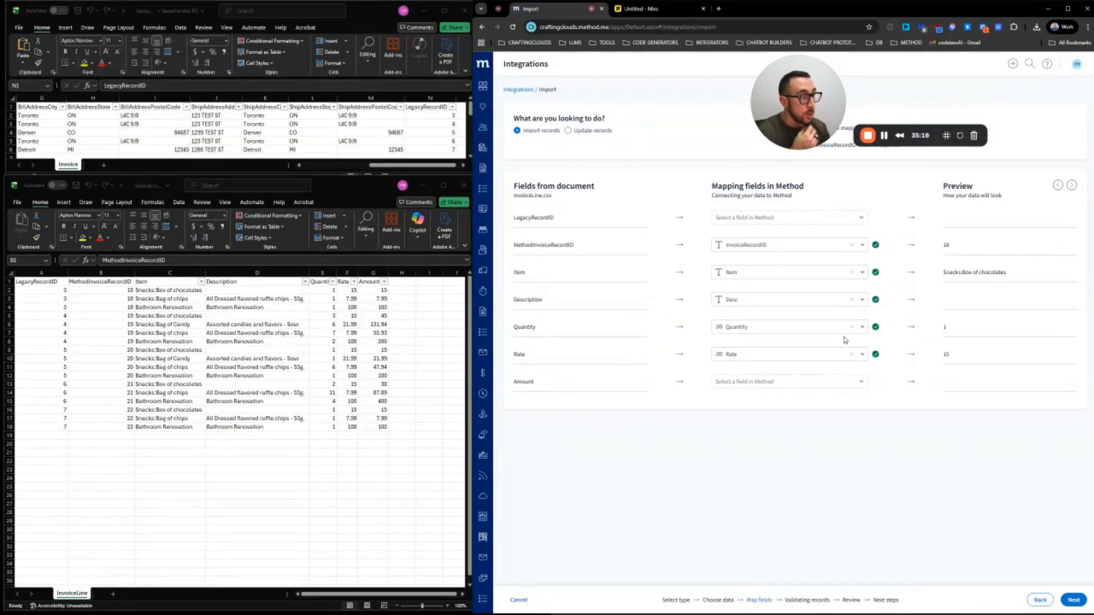
click(1076, 602)
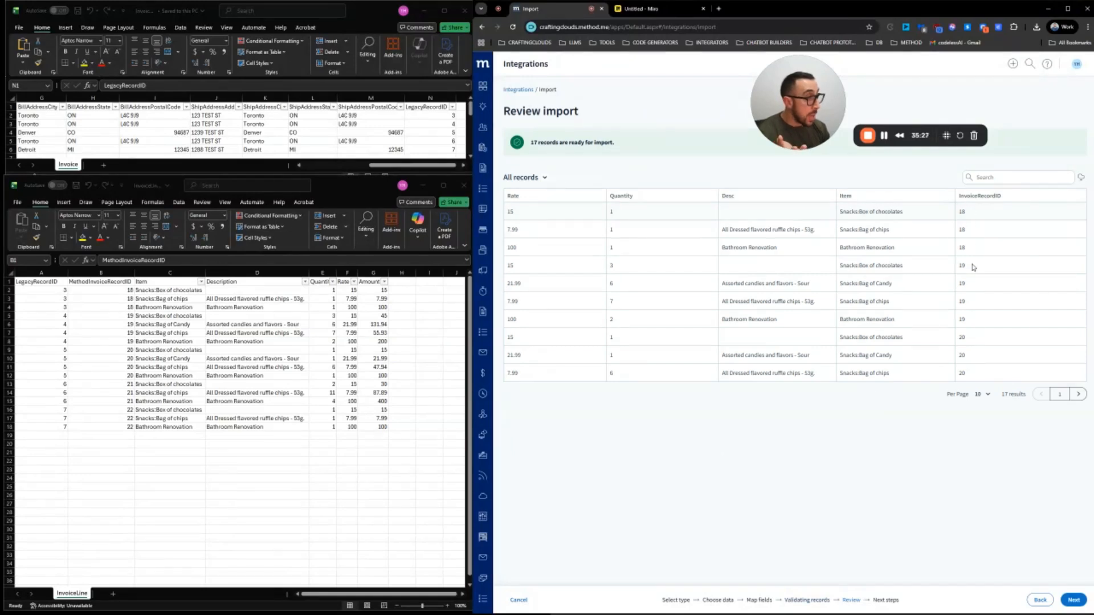
Copy the MethodInvoiceRecordID column, insert it before column C, then undo the resulting #N/A column
click(113, 293)
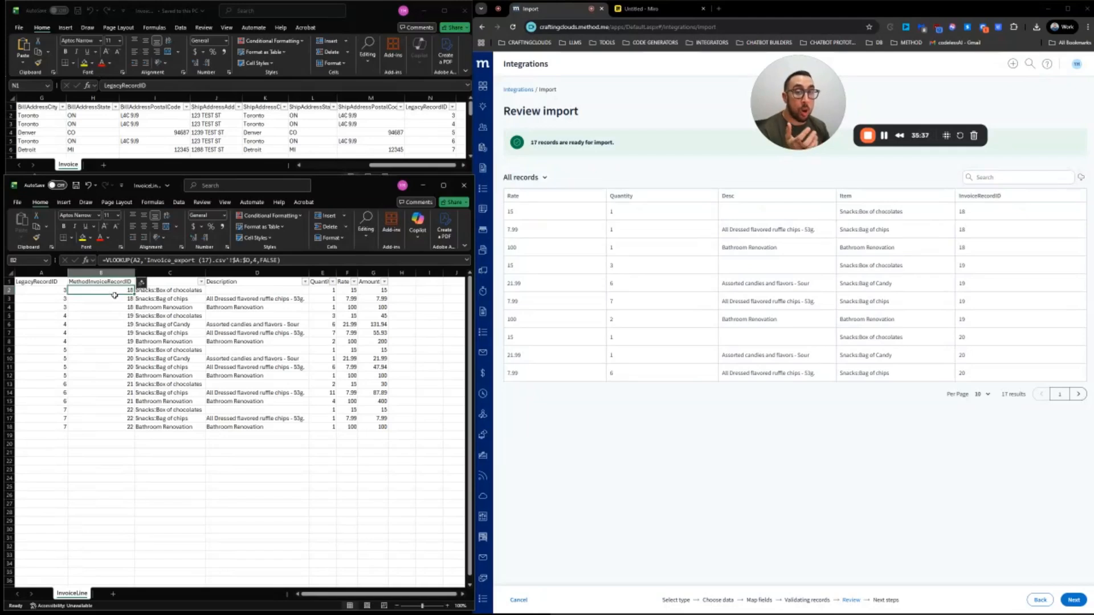
click(119, 273)
right_click(120, 273)
click(144, 295)
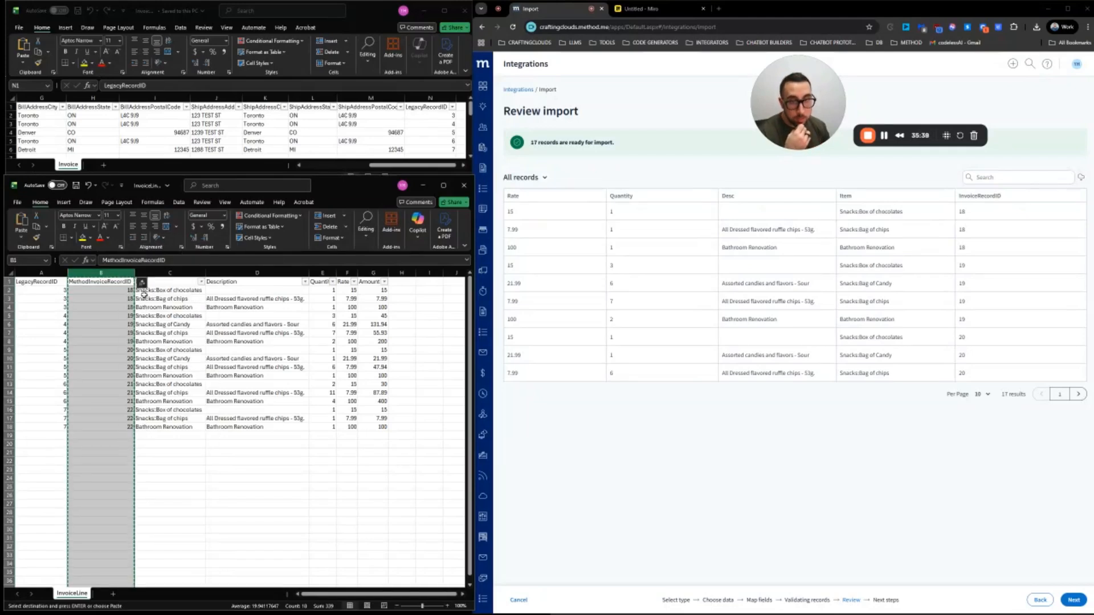
click(170, 273)
right_click(157, 274)
click(187, 355)
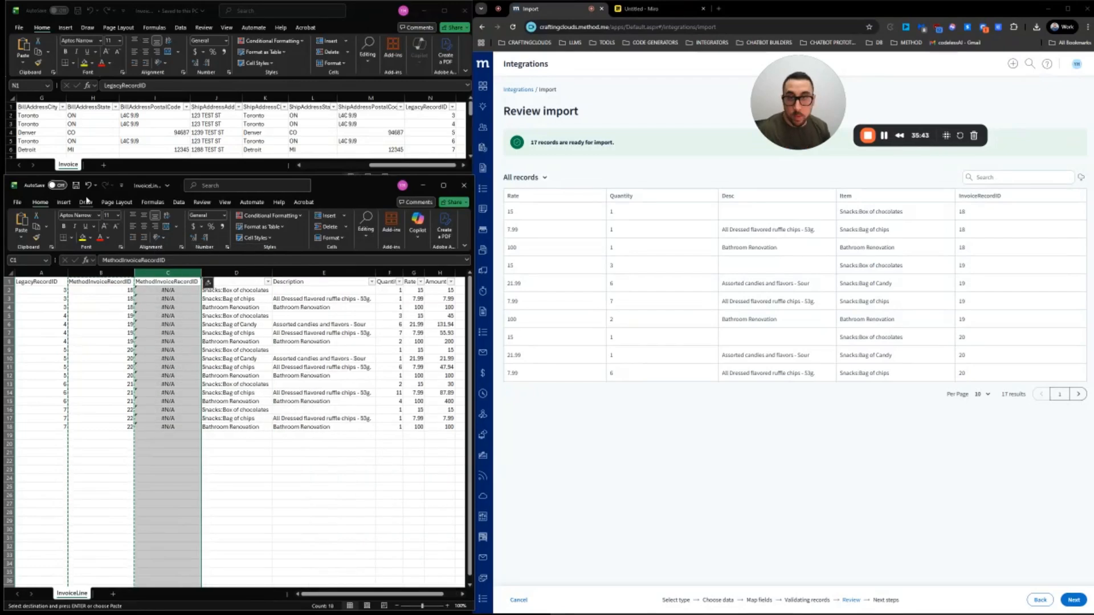
click(88, 185)
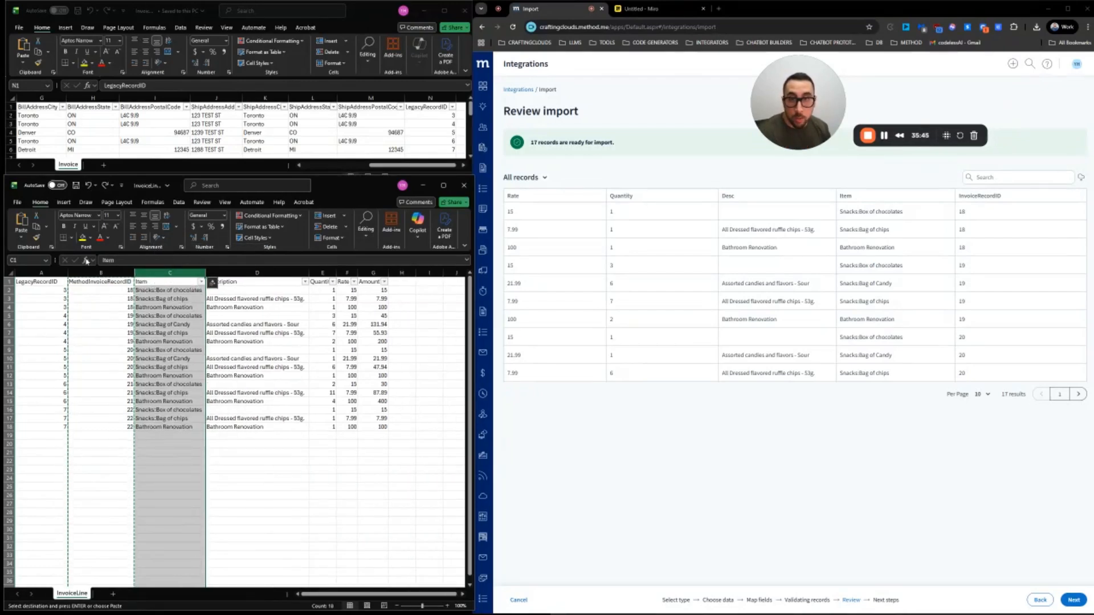
Enter the header 'InvoiceRecord' in cell H1
click(22, 240)
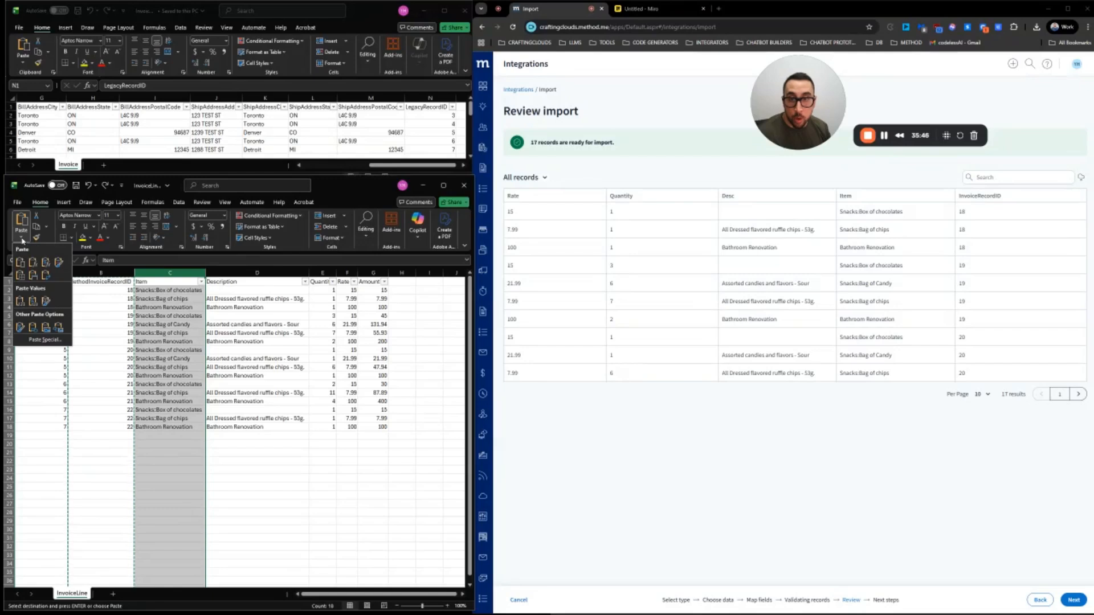
right_click(162, 273)
click(444, 359)
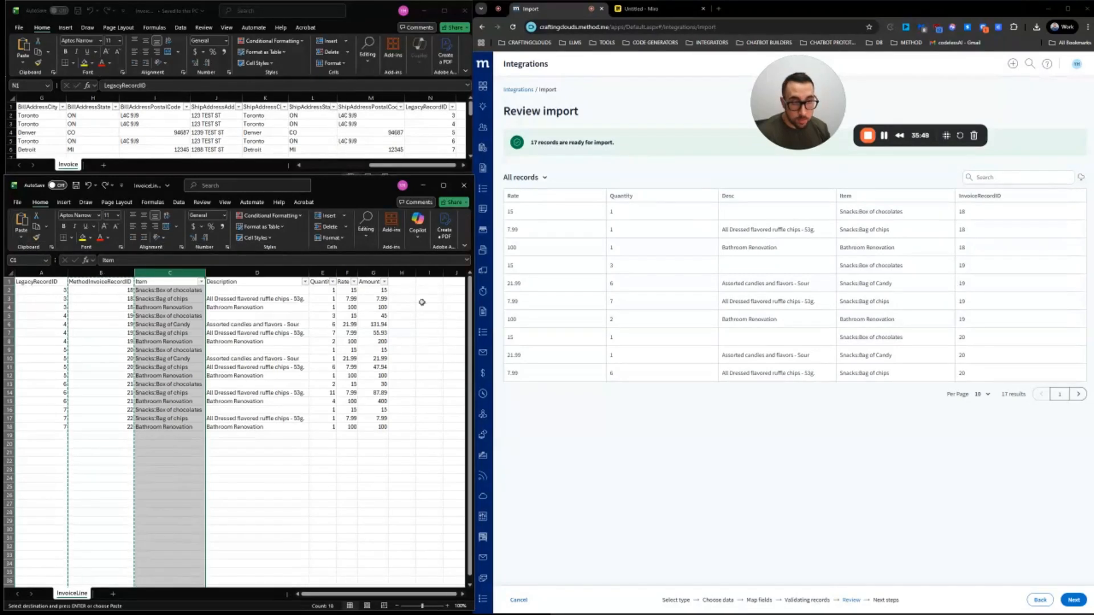
double_click(403, 282)
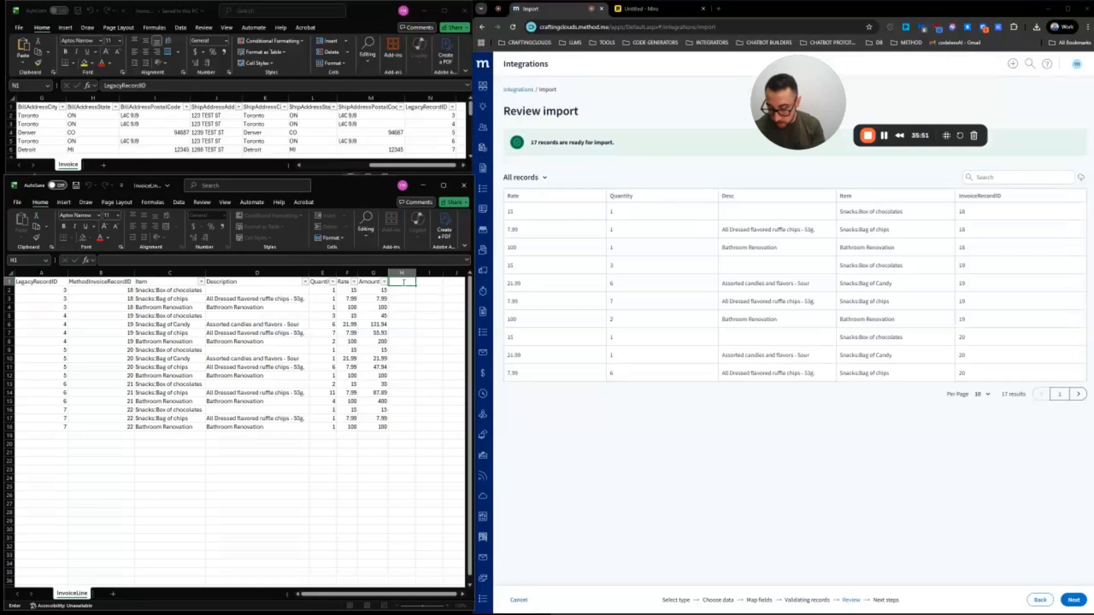
text(InvoiceRecordID)
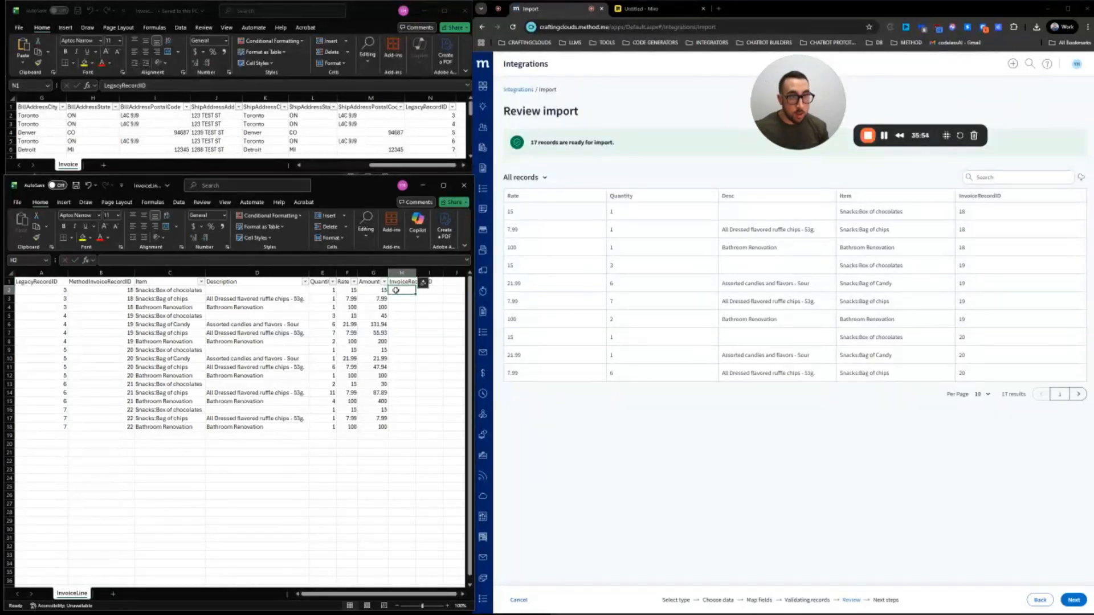
key(Return)
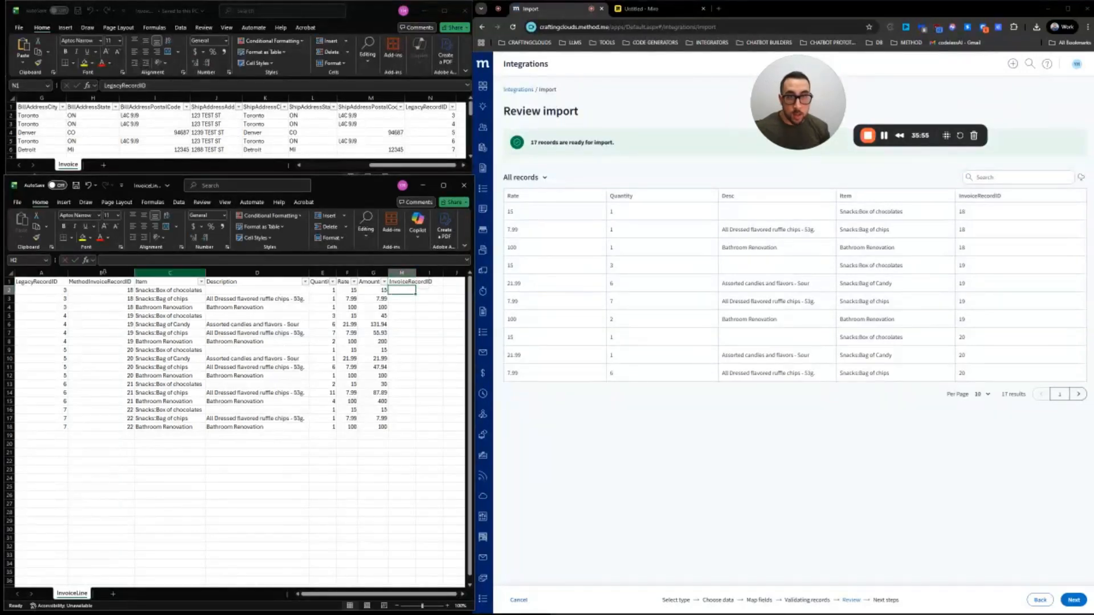
Paste column B's MethodInvoiceRecordIDs into column H as values, then delete the original column B
click(102, 272)
key(ctrl+c)
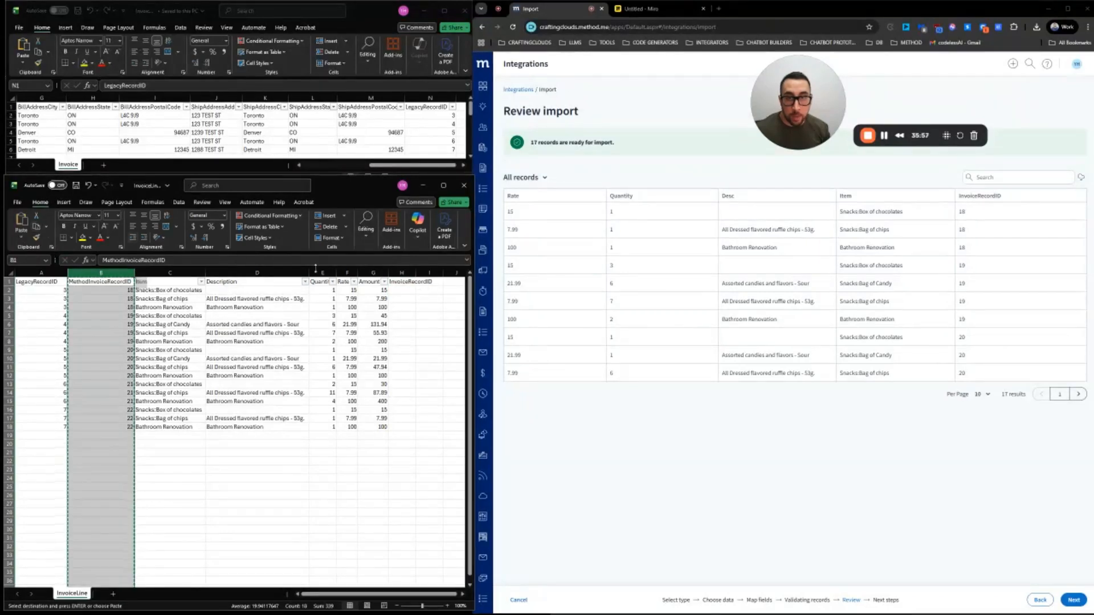
click(409, 273)
click(21, 237)
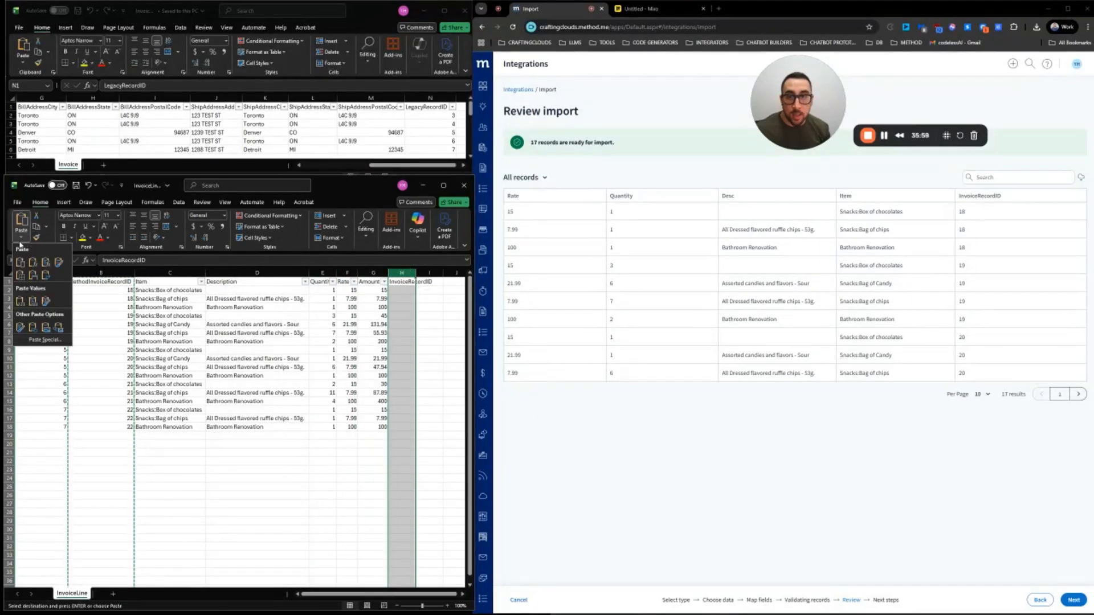
click(21, 301)
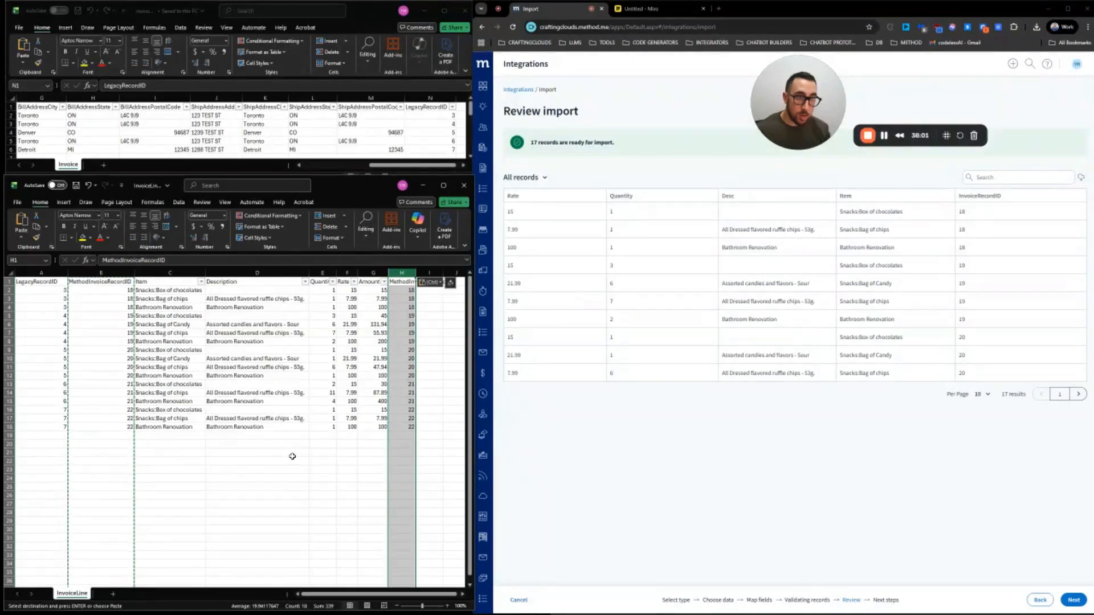
click(102, 273)
right_click(103, 309)
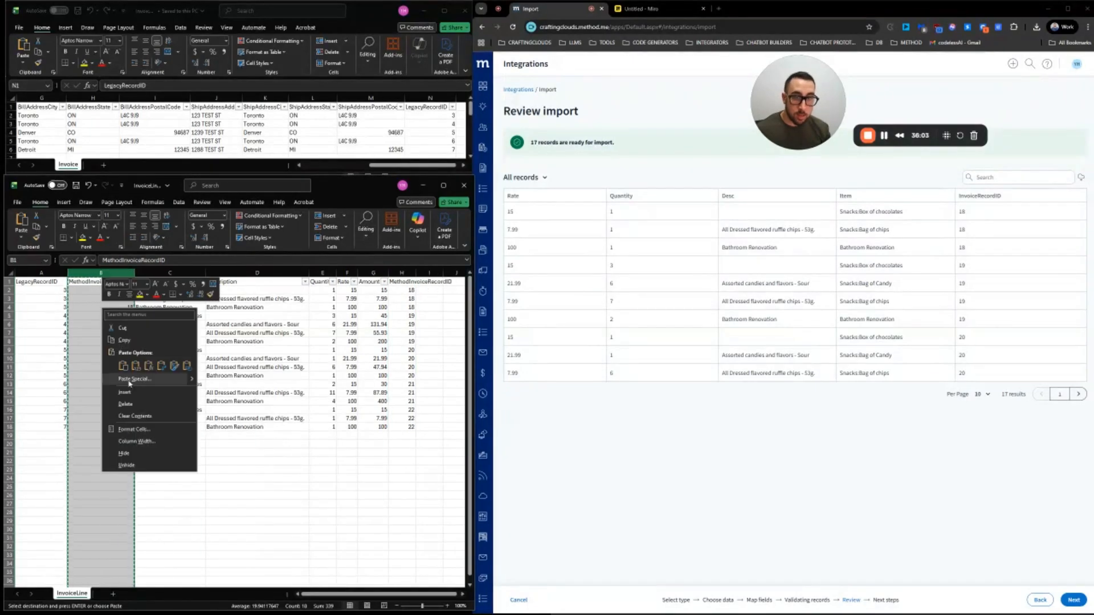
click(125, 403)
Confirm column G holds plain numbers and autofit its width to the header
click(345, 299)
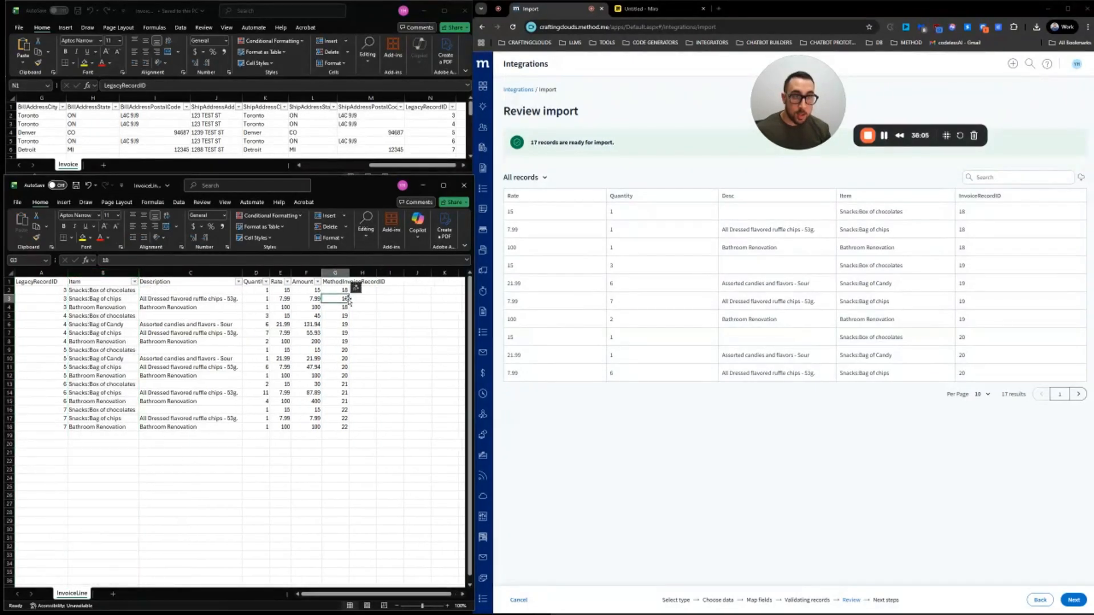
click(338, 330)
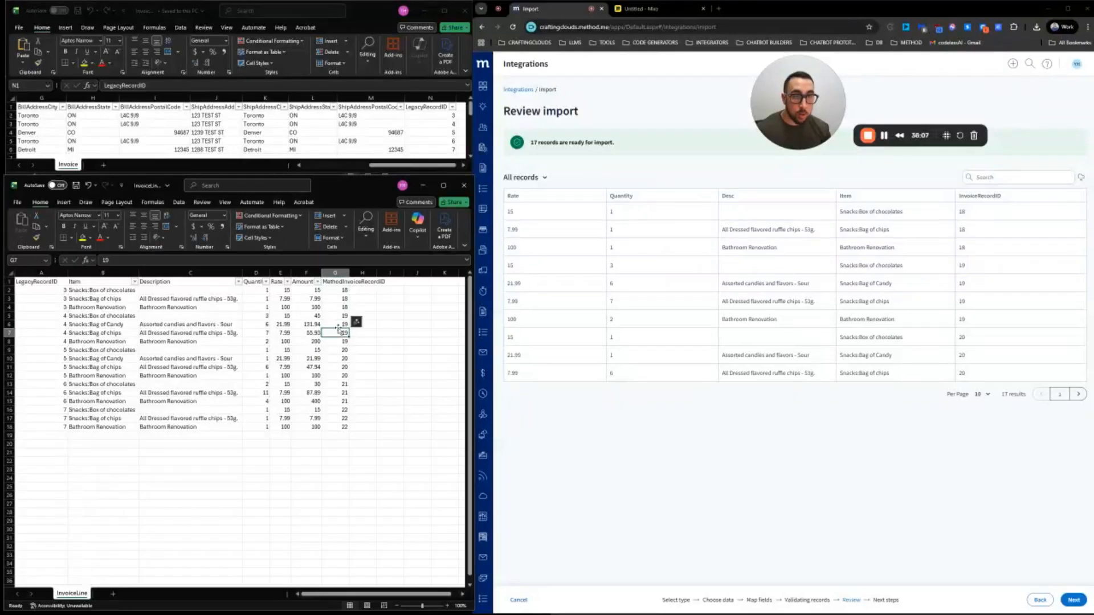
key(Up)
key(Up)
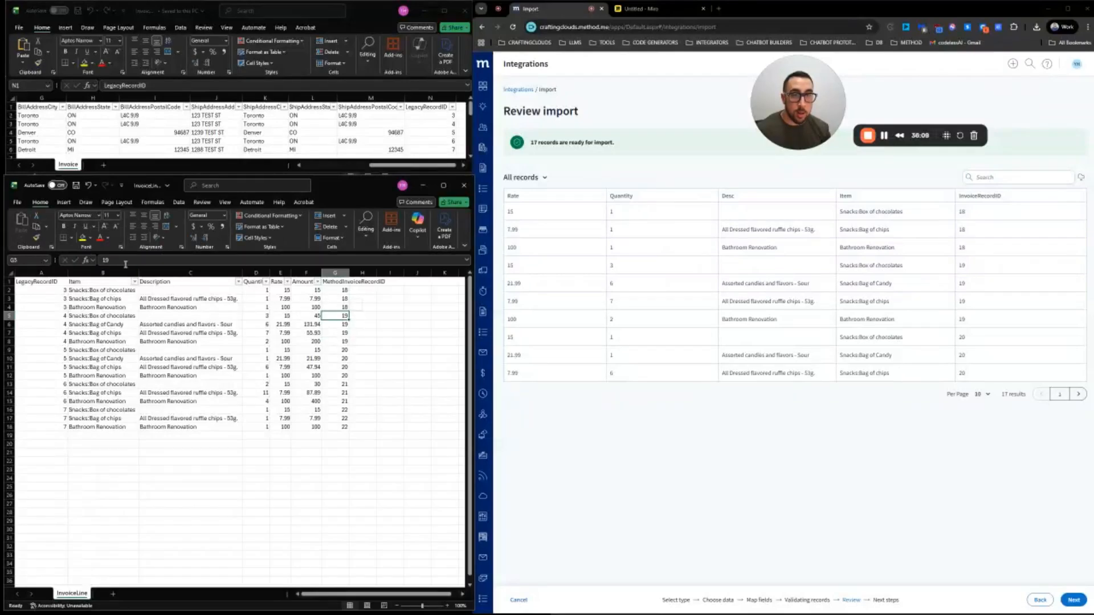
double_click(125, 261)
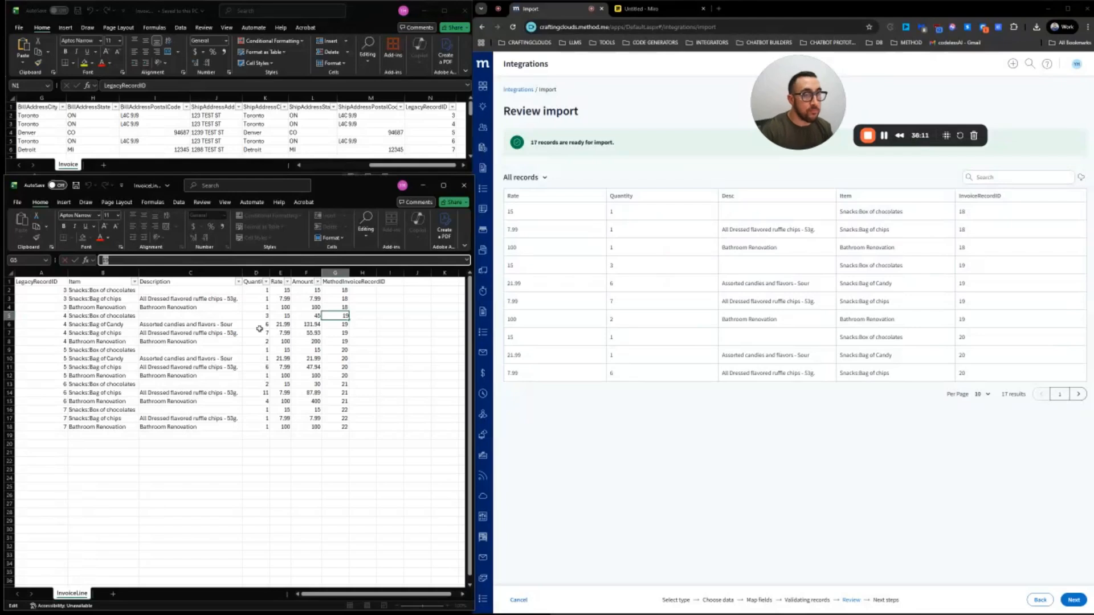
click(345, 274)
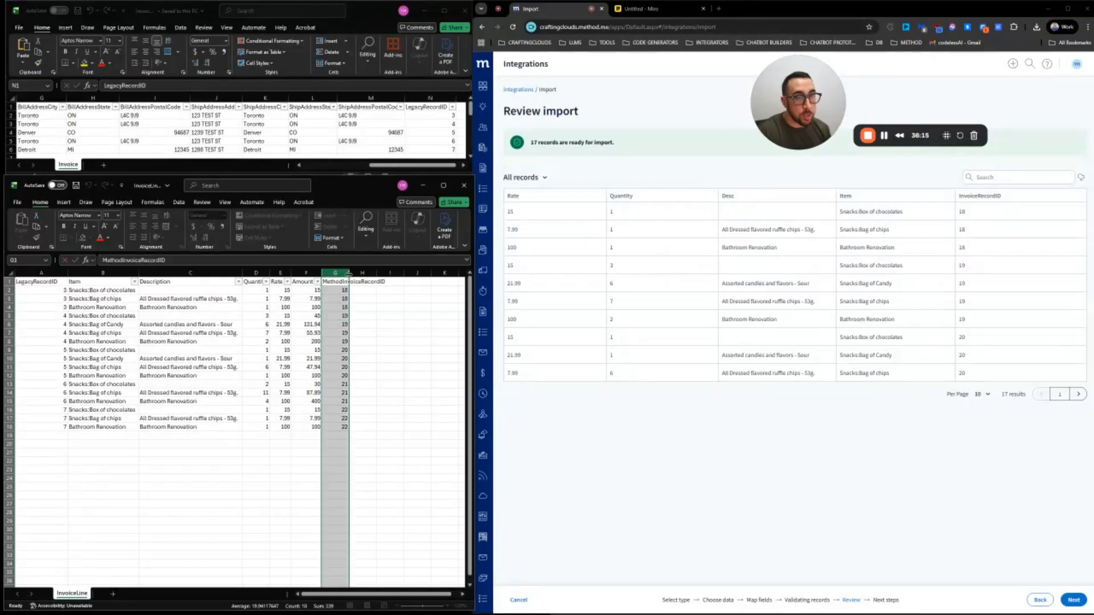
double_click(348, 274)
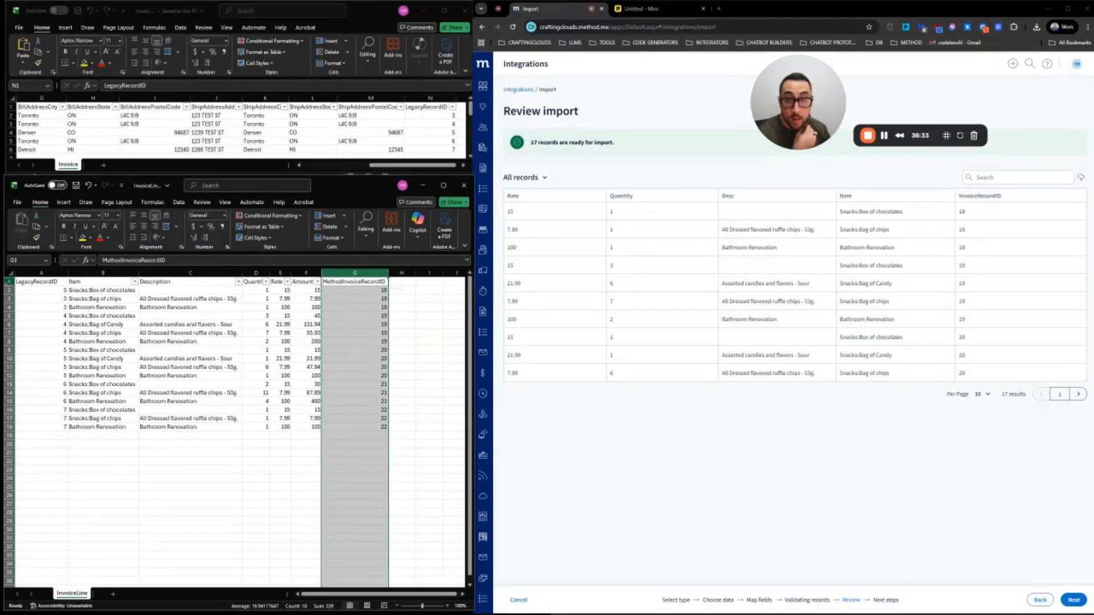
Review the header and 17 line-item rows, then proceed and import all 17 records
click(9, 427)
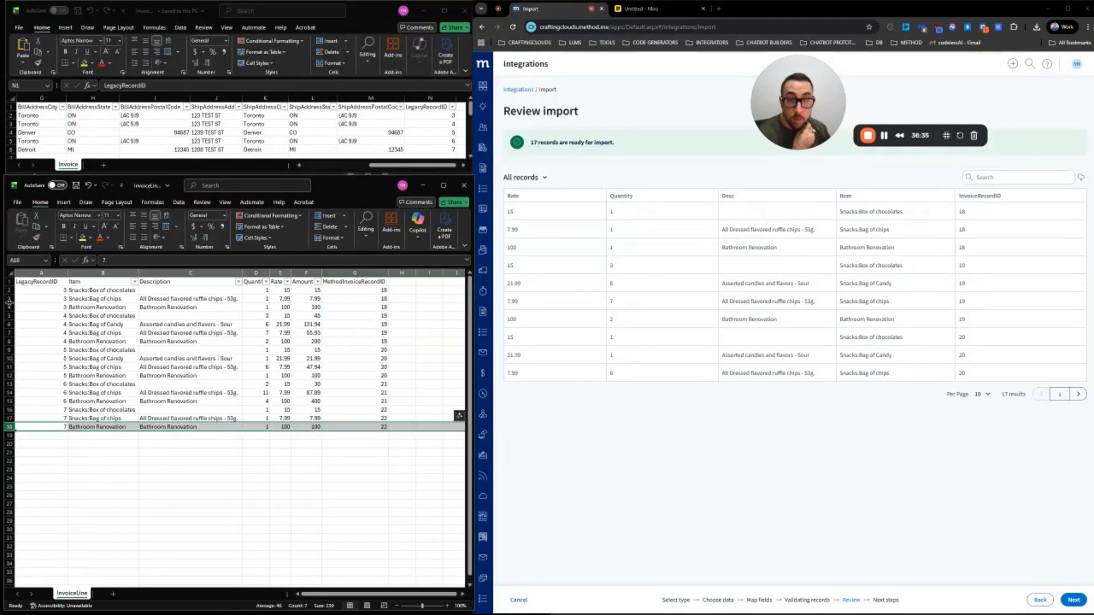
click(5, 290)
click(10, 281)
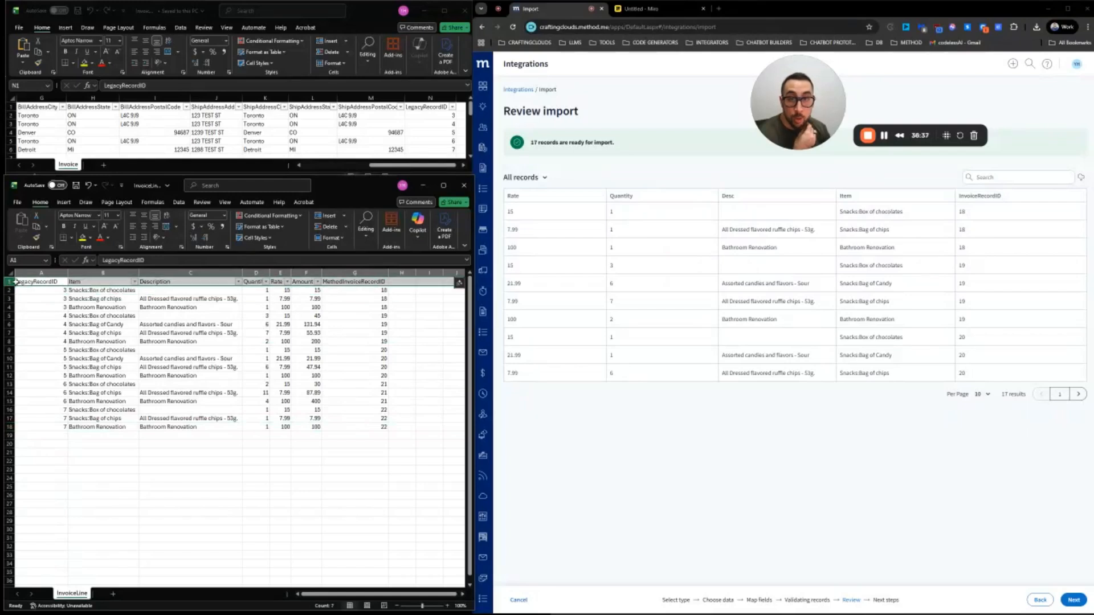
click(9, 427)
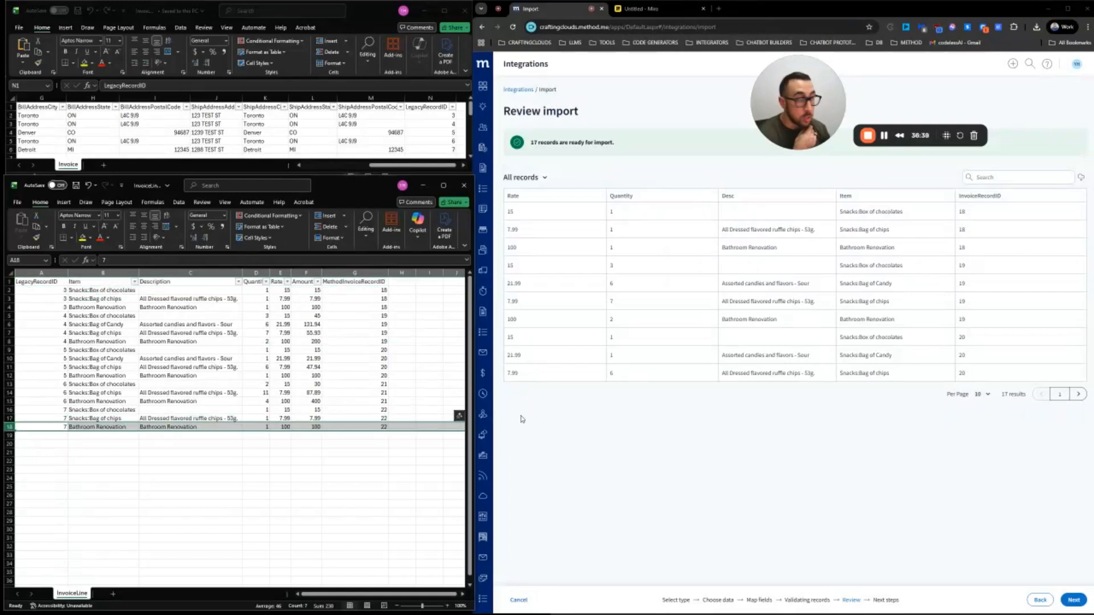
click(1073, 600)
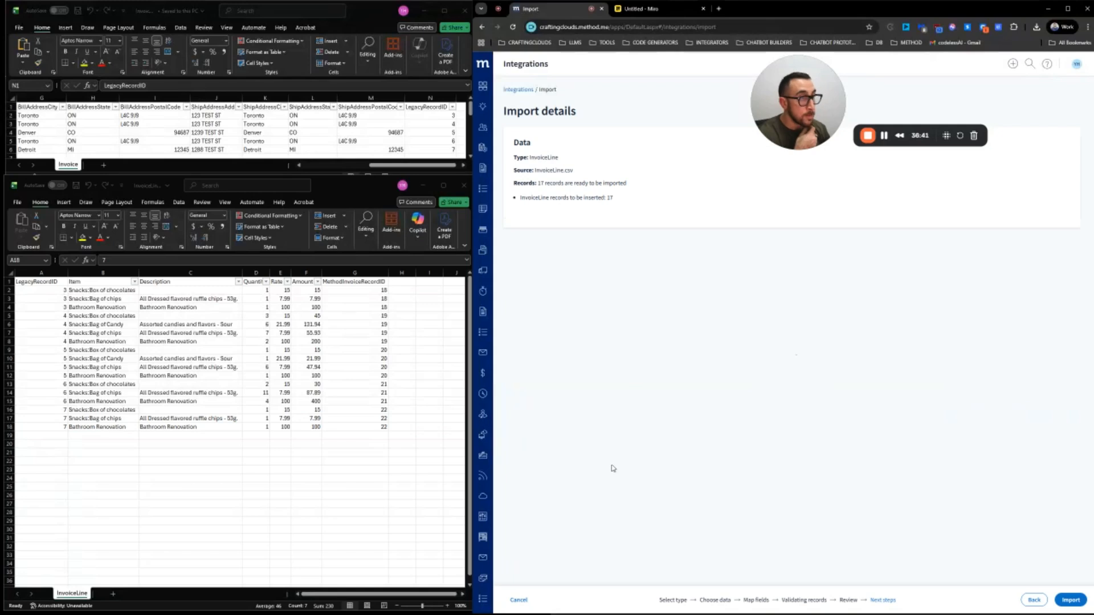
click(1071, 601)
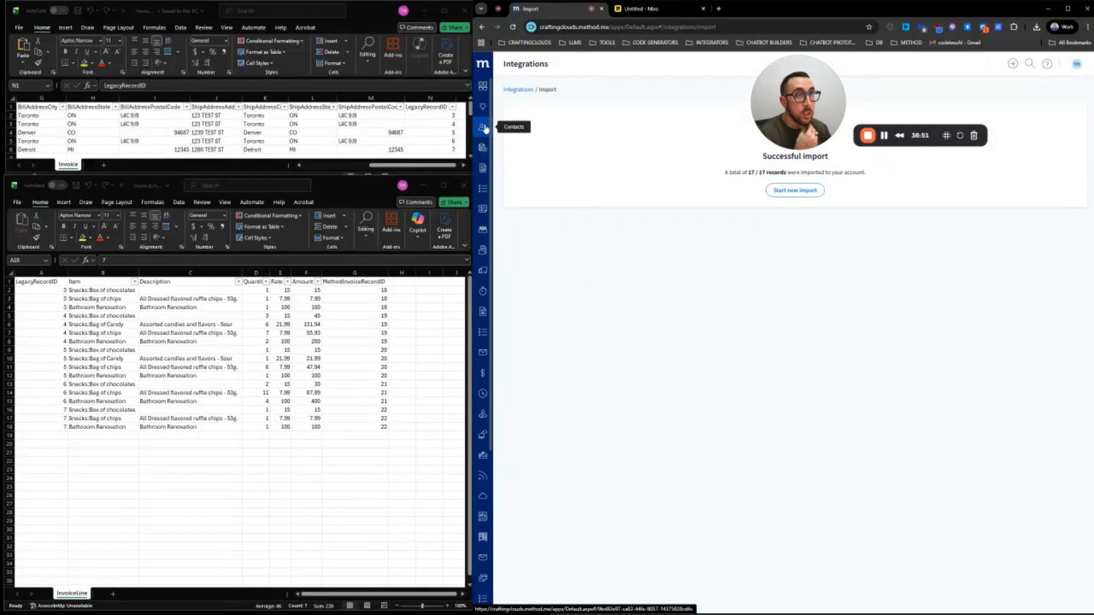
Check the Dodger Inc. Jan-04-2025 invoice's 0.00 balance, then open the ABC Industries Inc. Nov-07-2024 invoice
click(486, 173)
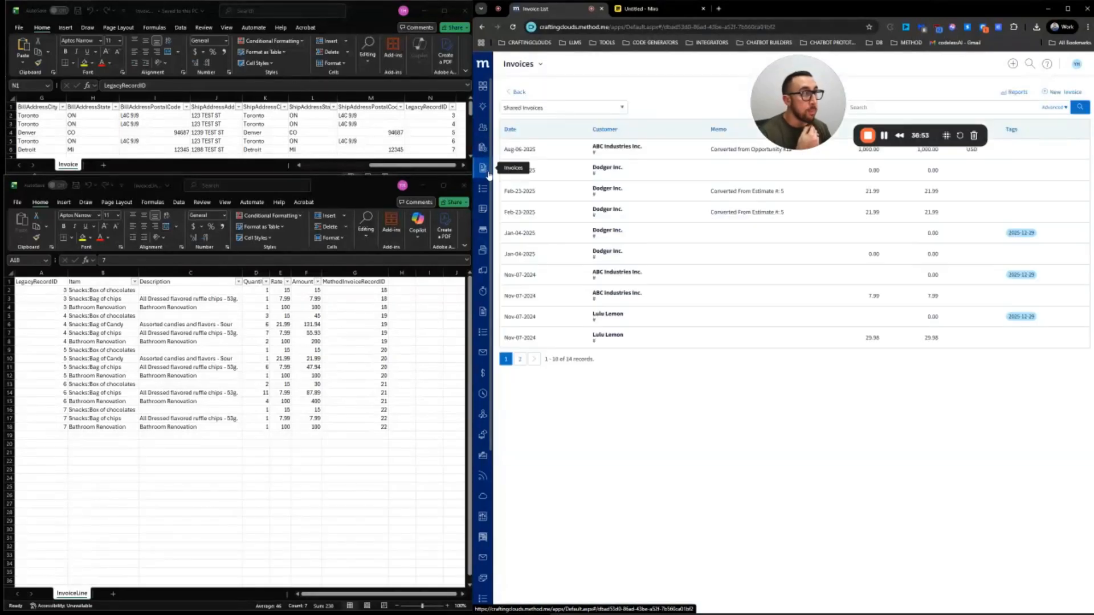
click(726, 235)
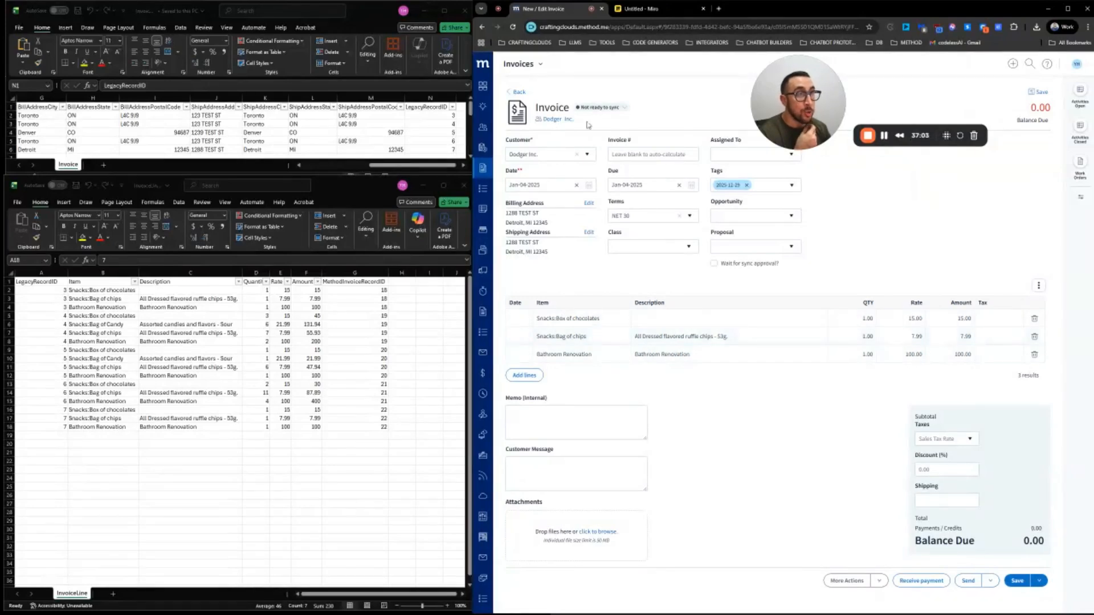
drag(1031, 105, 1053, 114)
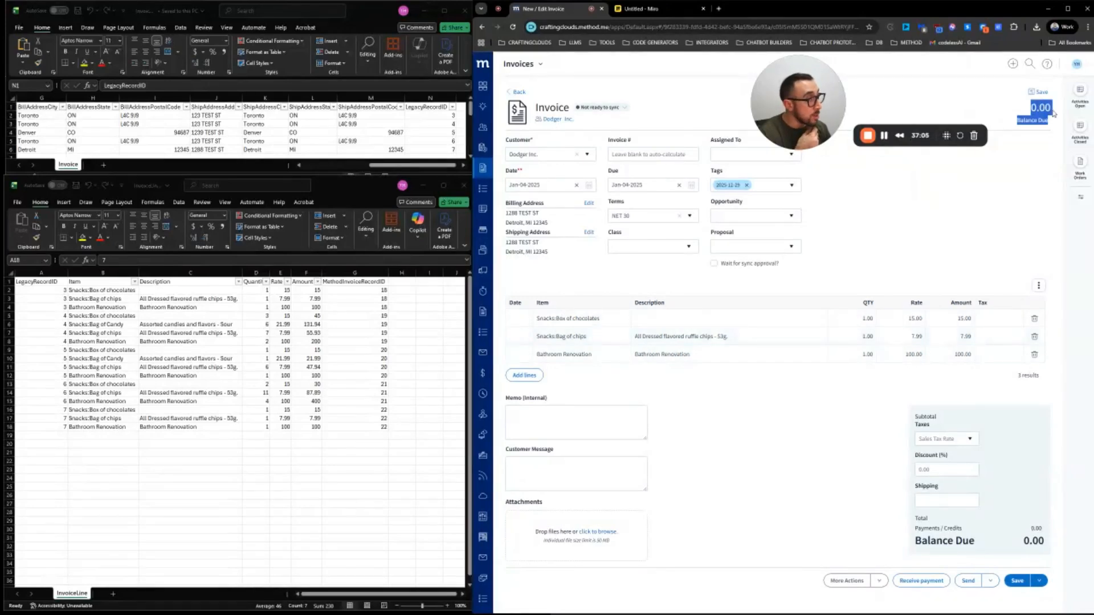
click(1049, 129)
drag(1024, 539, 1052, 544)
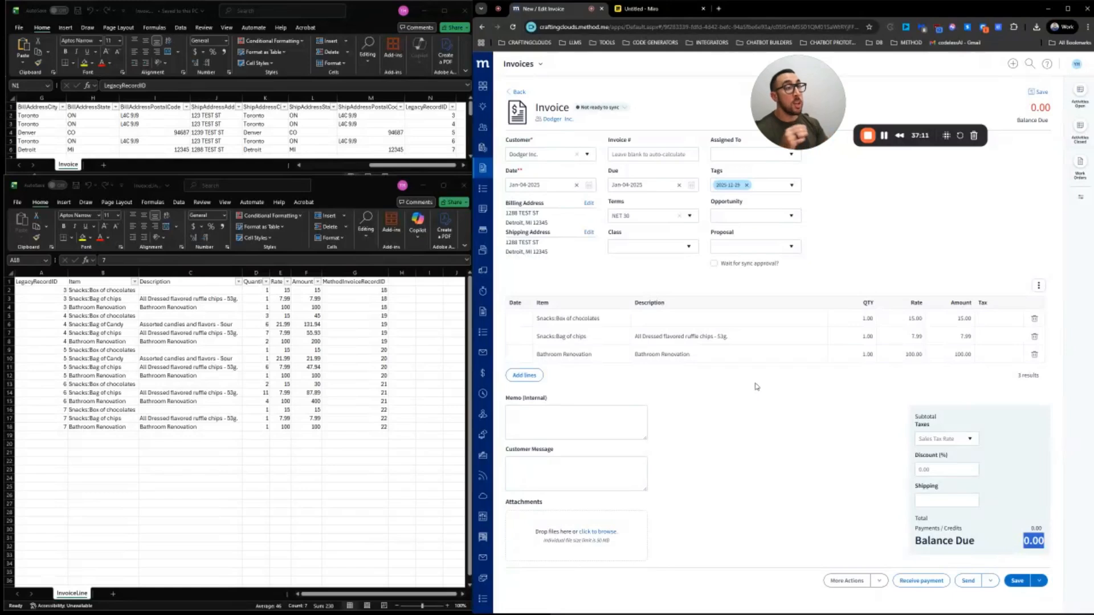
drag(1033, 106, 1054, 119)
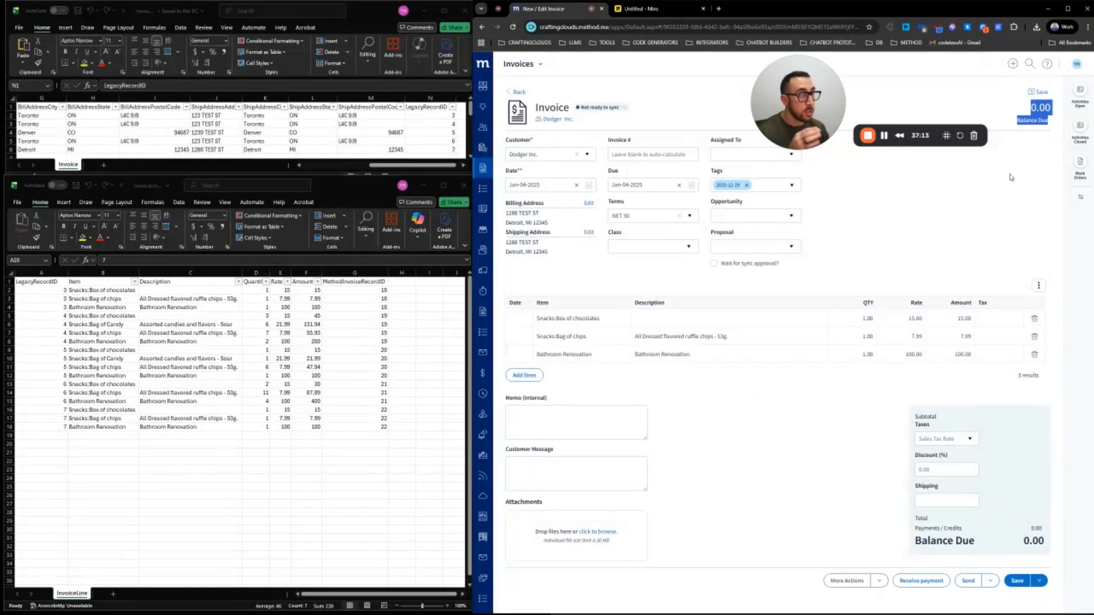
click(517, 92)
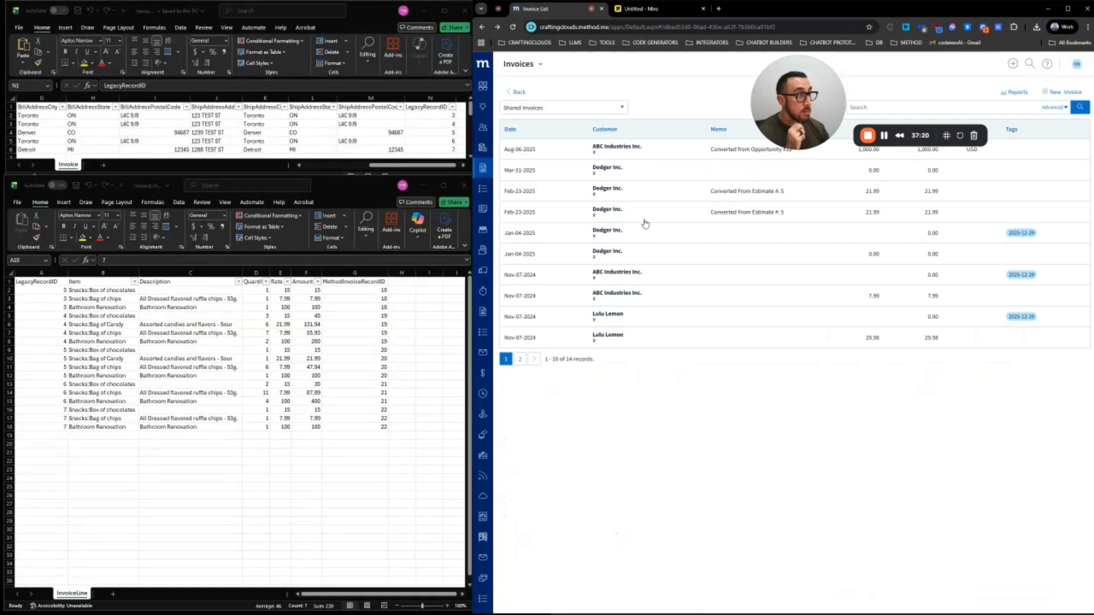
click(650, 279)
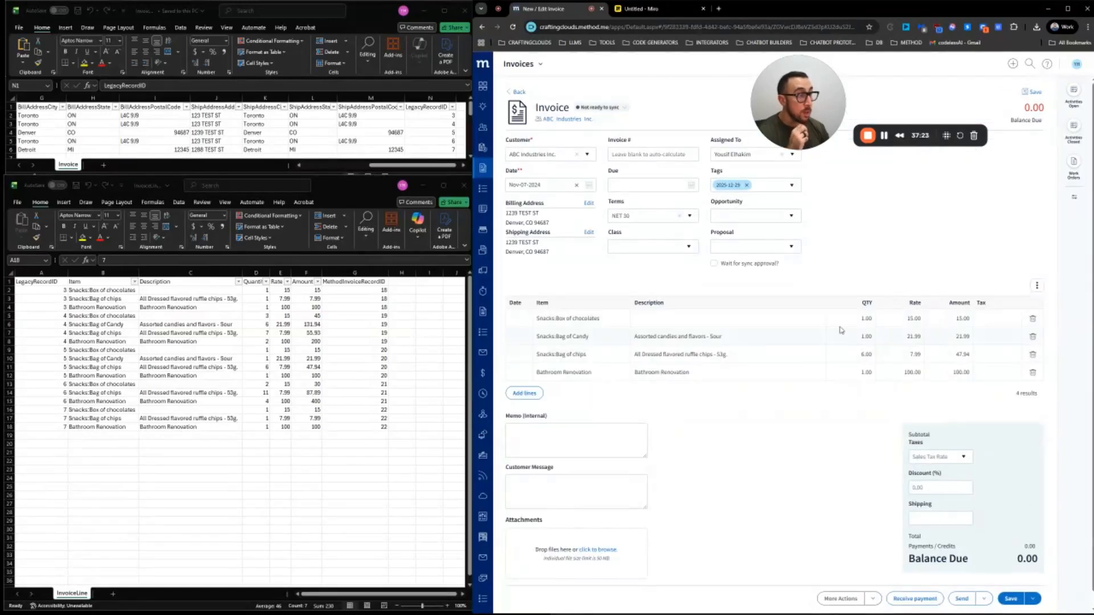